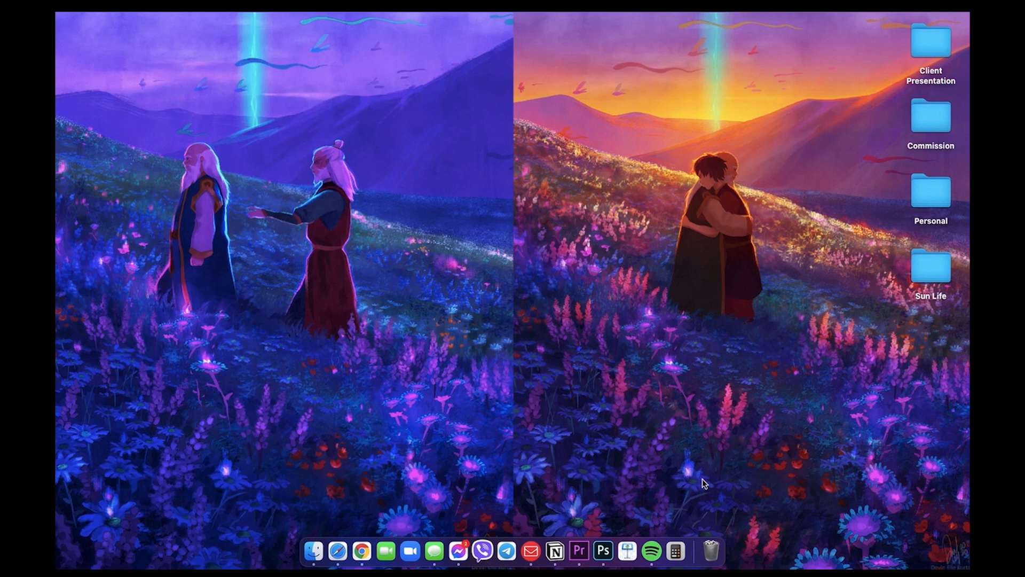
# Switch to the Safari window with the personal links page and open the FREE Notion Template link
pyautogui.hotkey('ctrl', 'Right')
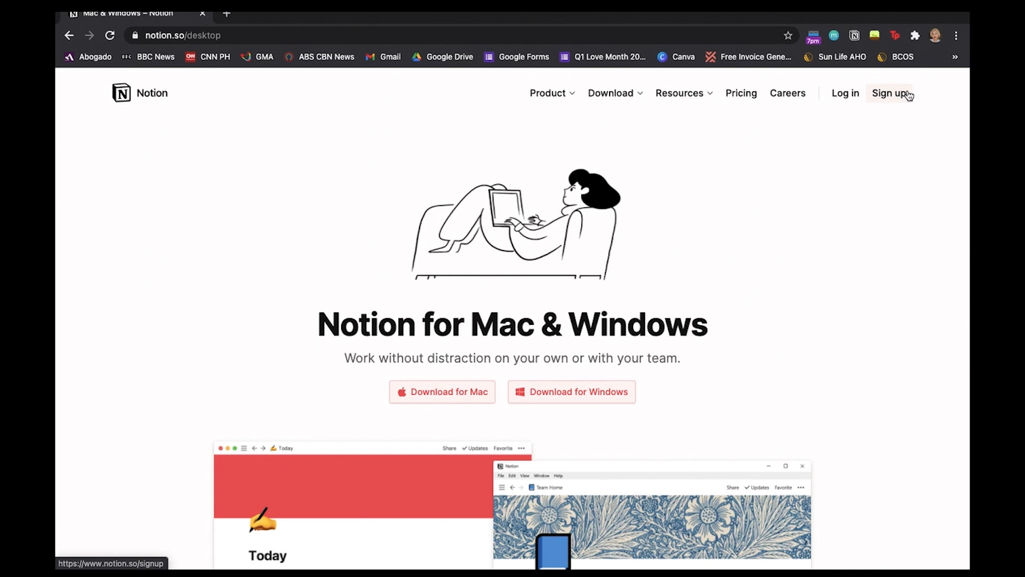
pyautogui.hotkey('ctrl', 'Up')
pyautogui.click(676, 47)
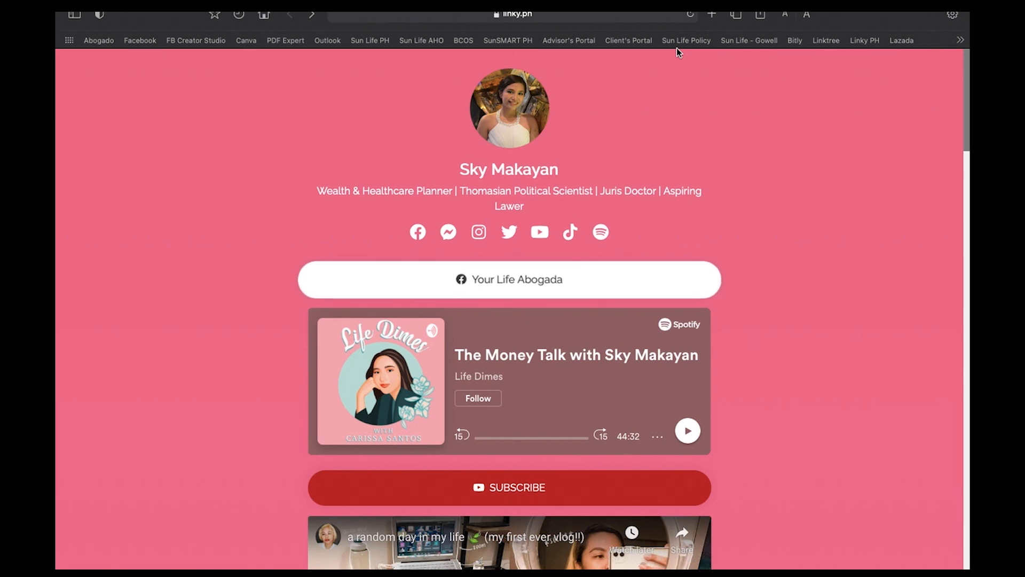
pyautogui.scroll(-12, 739, 159)
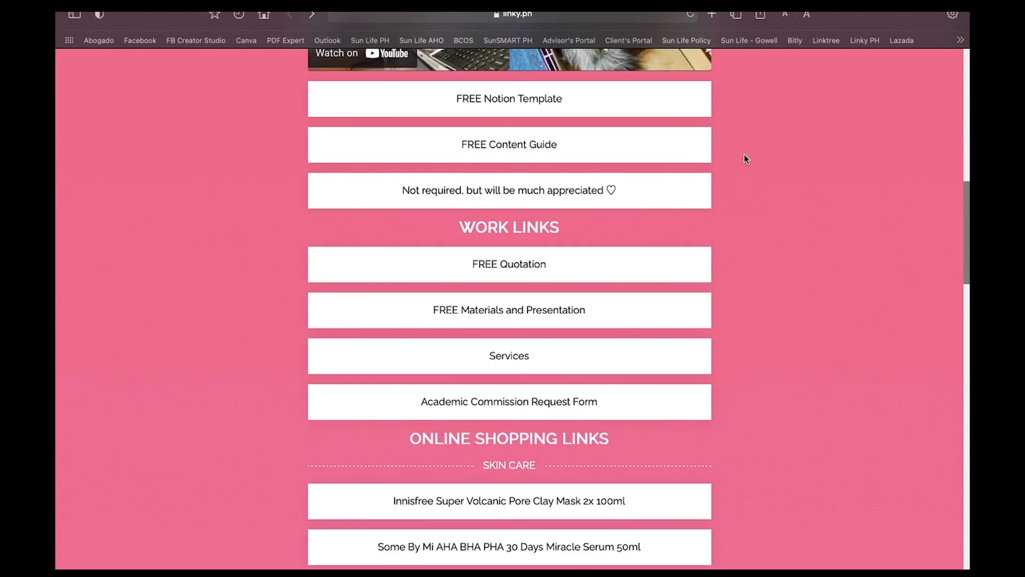
pyautogui.click(548, 102)
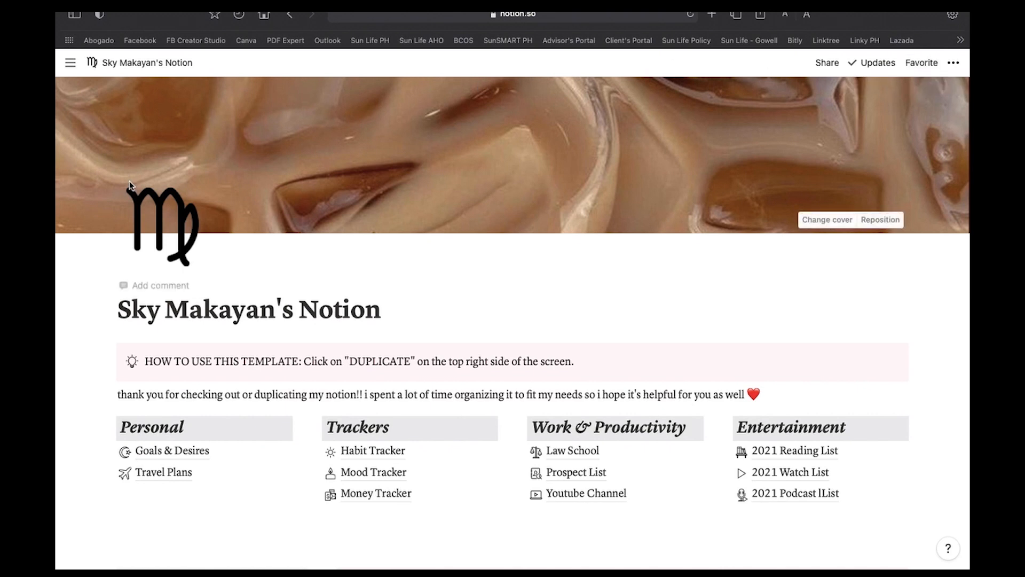
# Look over the workspace sidebar's page list and switch to the Notion desktop app showing the Life Hub page
pyautogui.moveTo(60, 217)
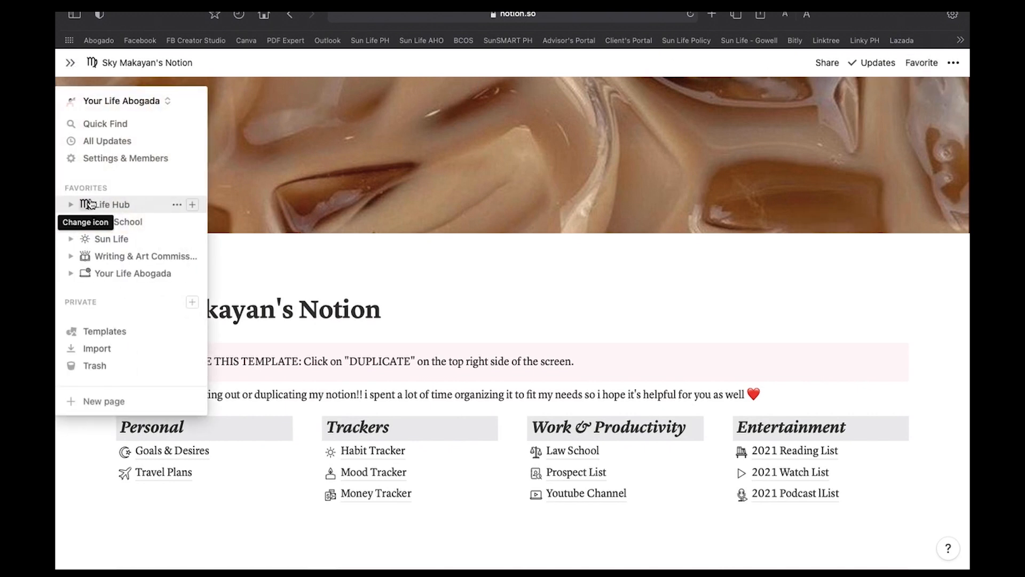
pyautogui.click(81, 303)
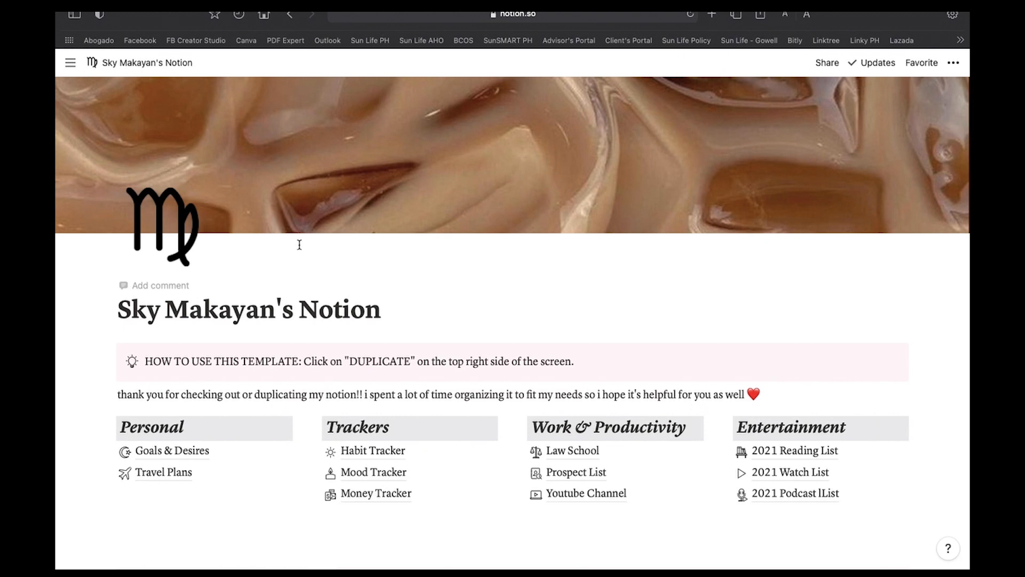
pyautogui.hotkey('ctrl', 'Up')
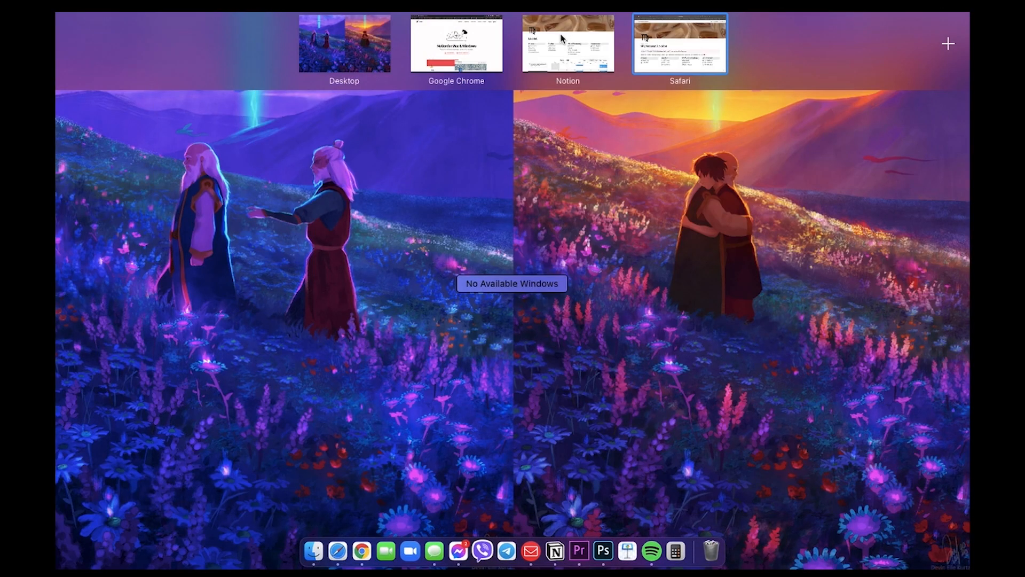
pyautogui.click(561, 34)
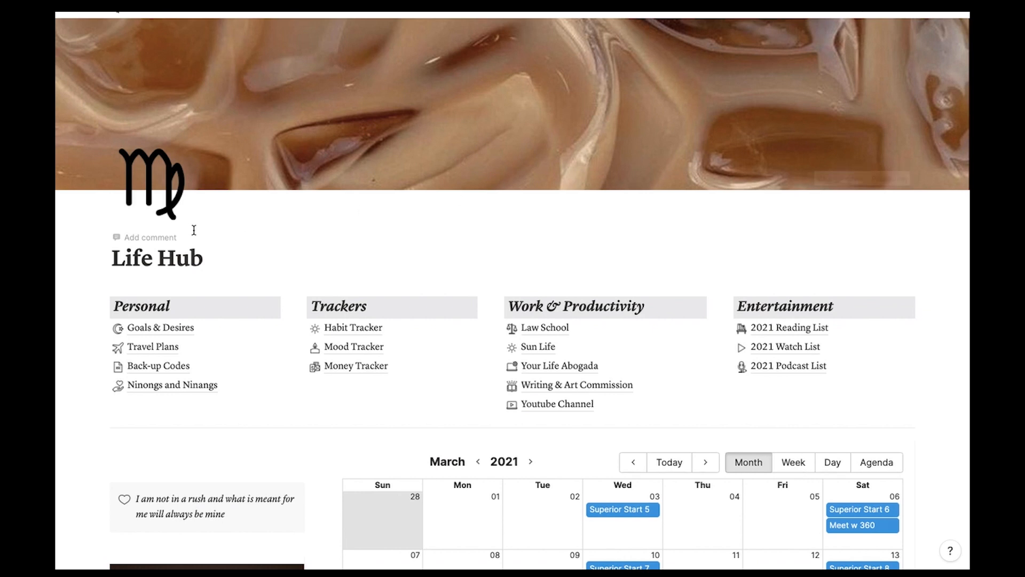
# Examine the Life Hub title and the emoji, image upload and link options for its page icon
pyautogui.click(209, 254)
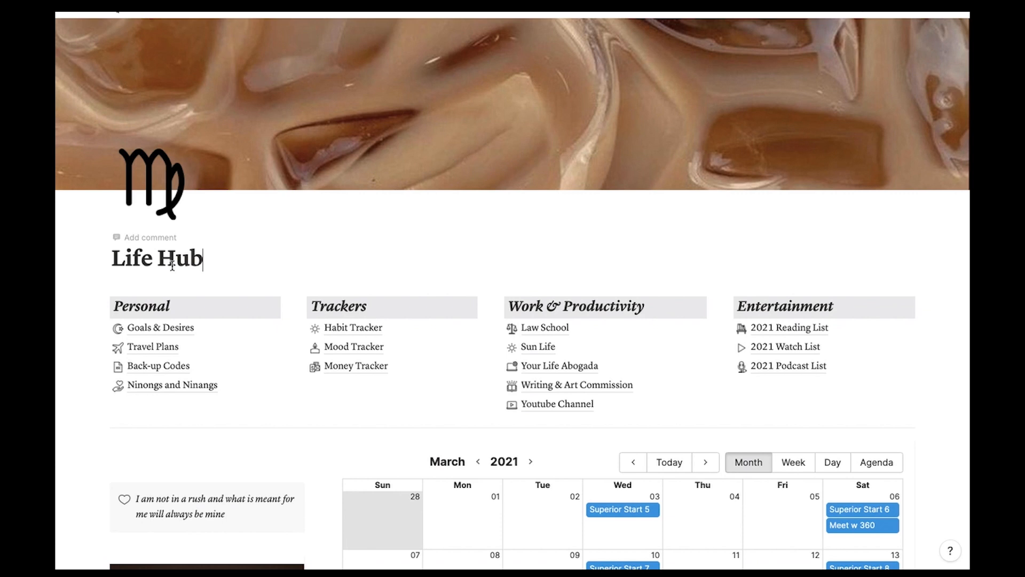
pyautogui.click(157, 169)
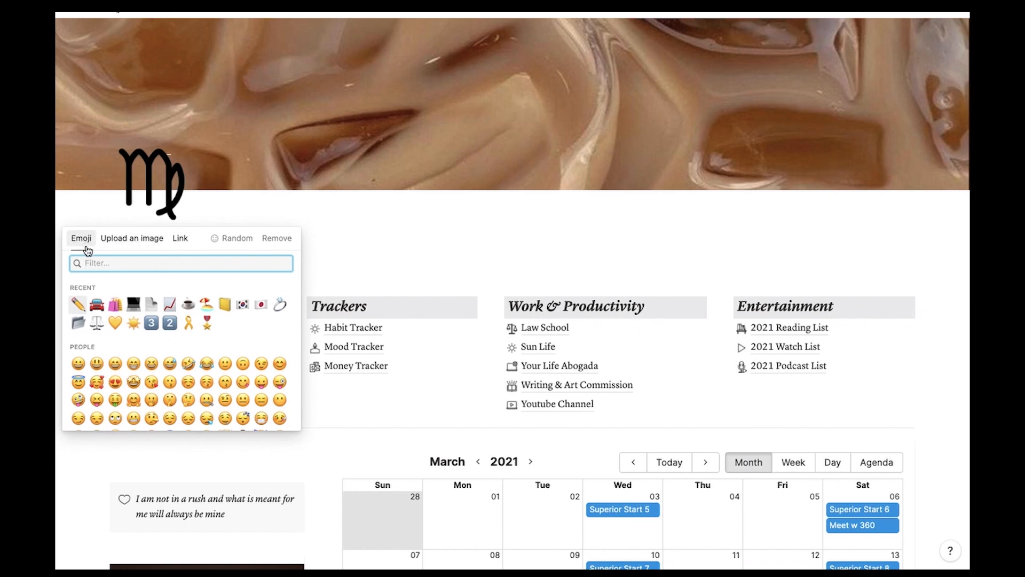
pyautogui.click(153, 175)
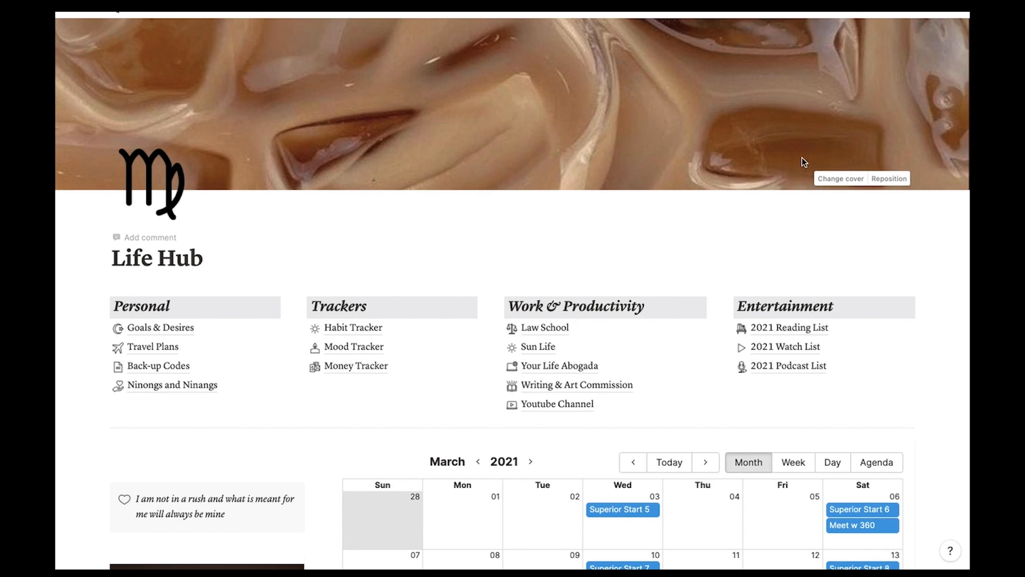
# Examine the cover gallery and the image upload option for the Life Hub page, keeping the current cover
pyautogui.click(826, 179)
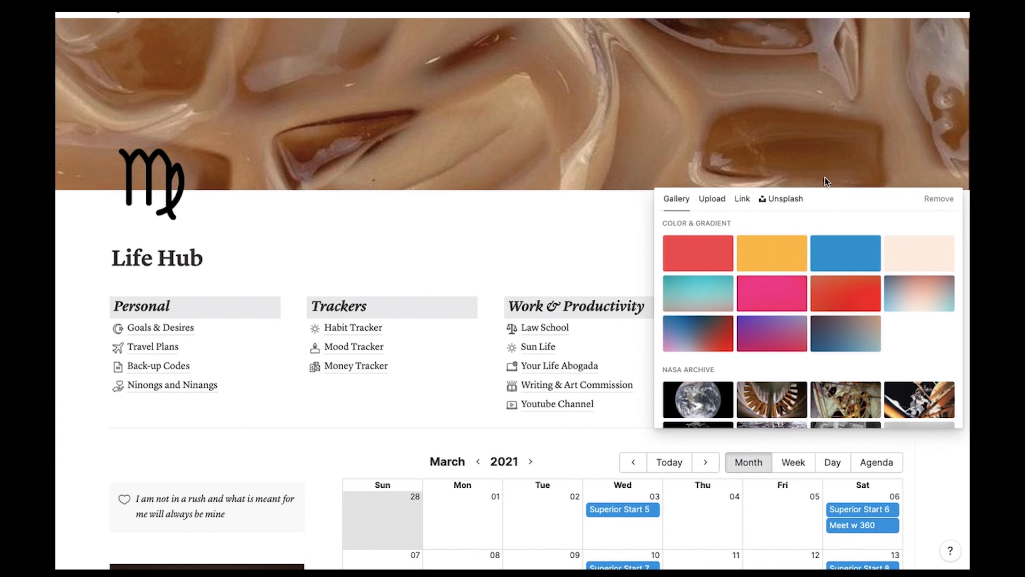
pyautogui.scroll(-10, 822, 244)
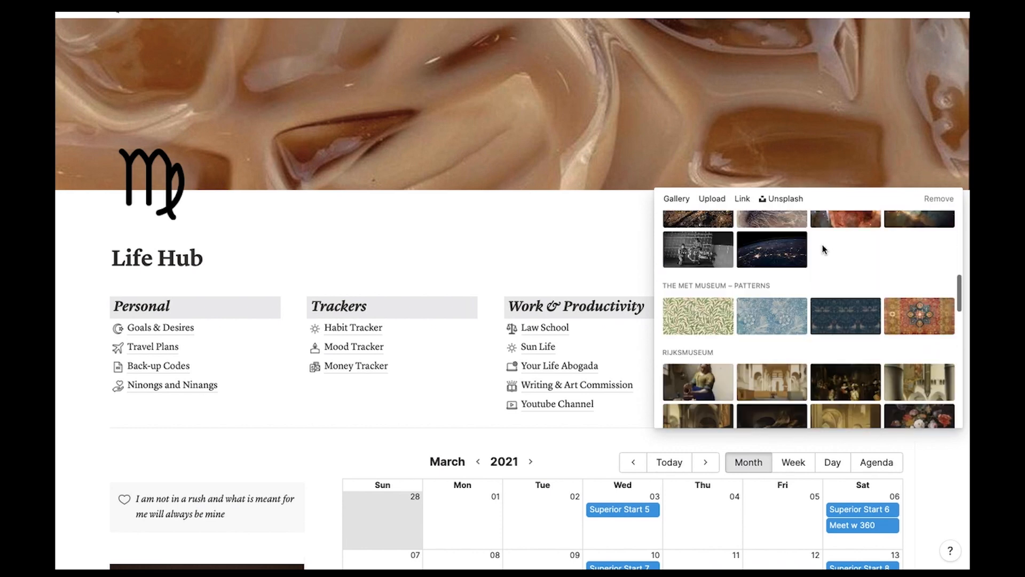
pyautogui.scroll(10, 822, 244)
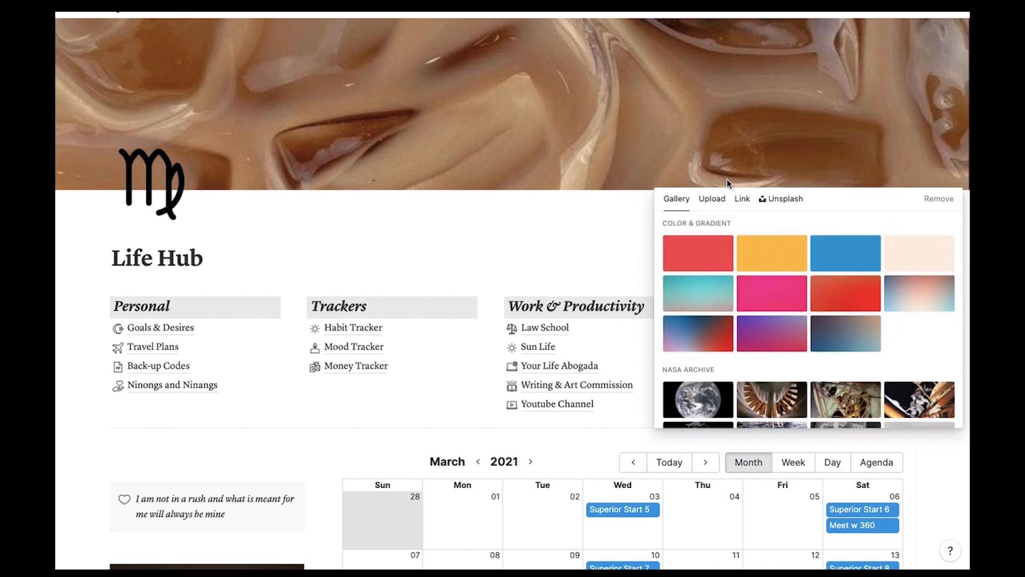
pyautogui.click(718, 201)
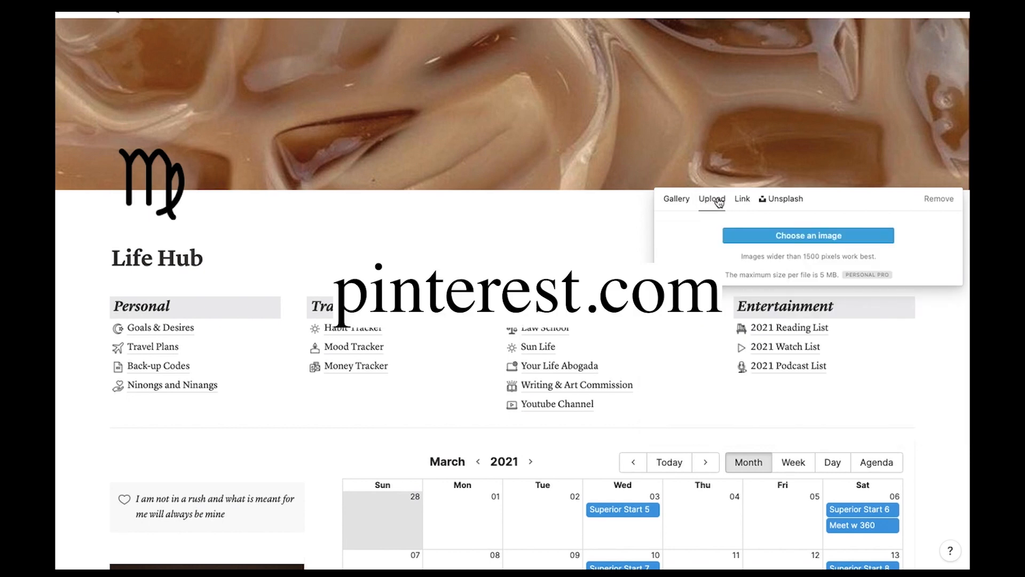
pyautogui.click(570, 111)
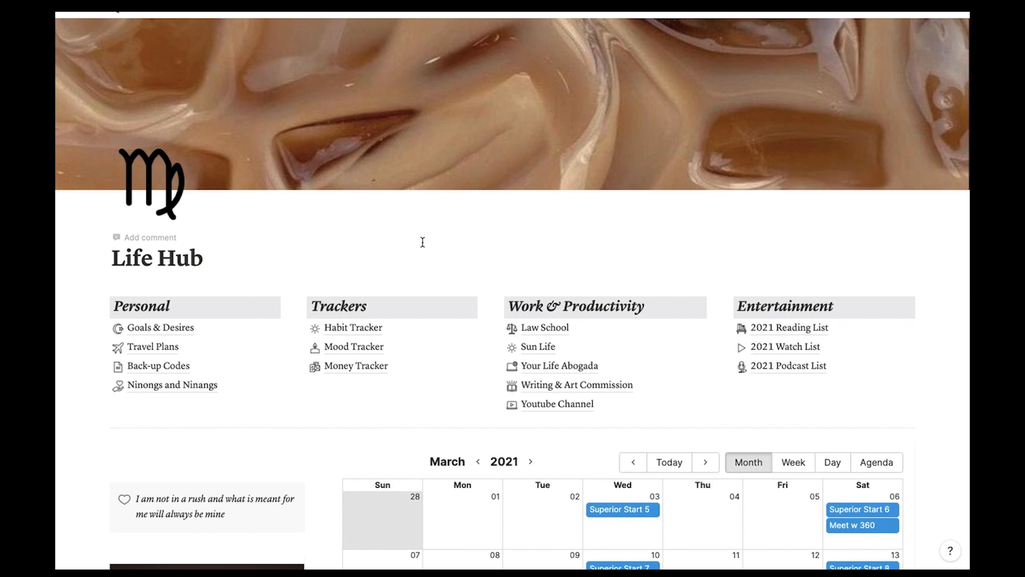
# Browse the available block types on a new line below the Life Hub title and remove that line
pyautogui.click(204, 259)
pyautogui.press('Return')
pyautogui.write('/')
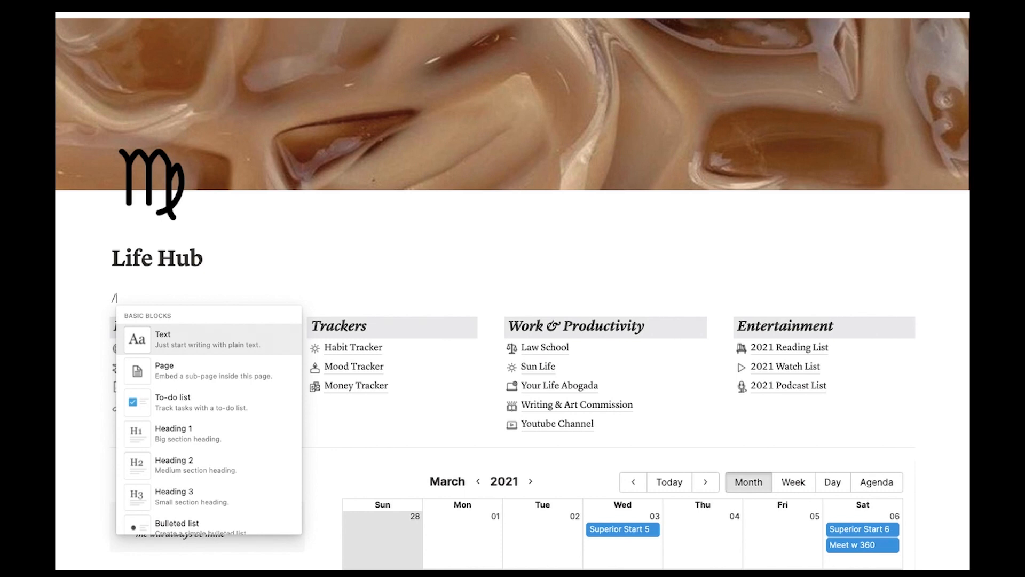
pyautogui.scroll(-4, 214, 355)
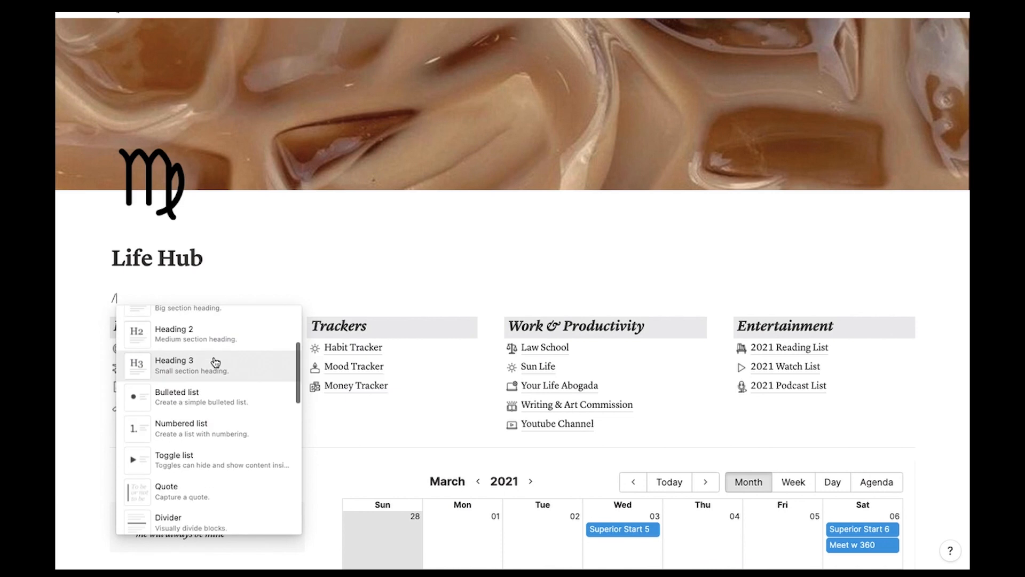
pyautogui.scroll(-10, 215, 361)
pyautogui.scroll(15, 215, 359)
pyautogui.scroll(1, 176, 357)
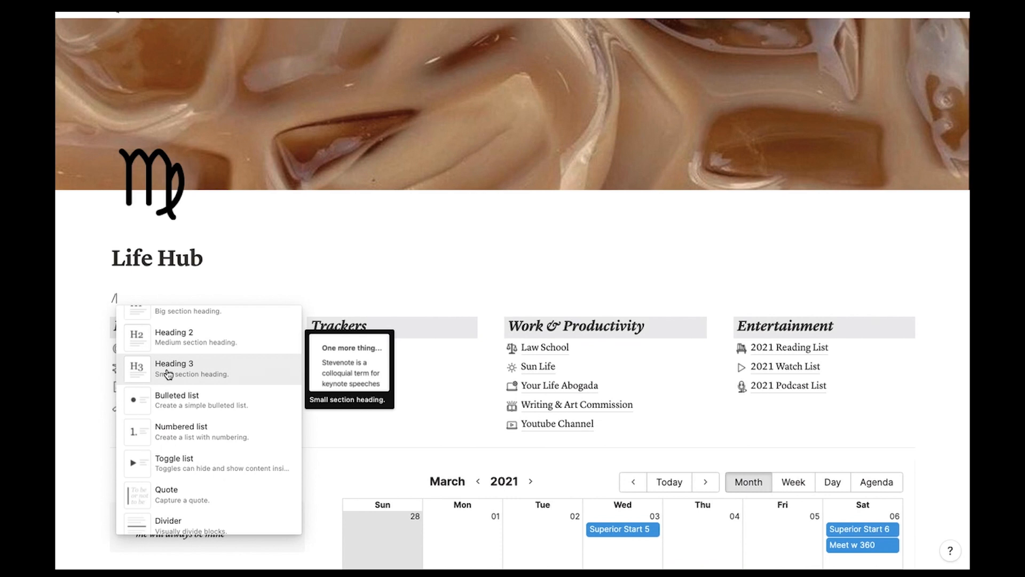
pyautogui.press('Escape')
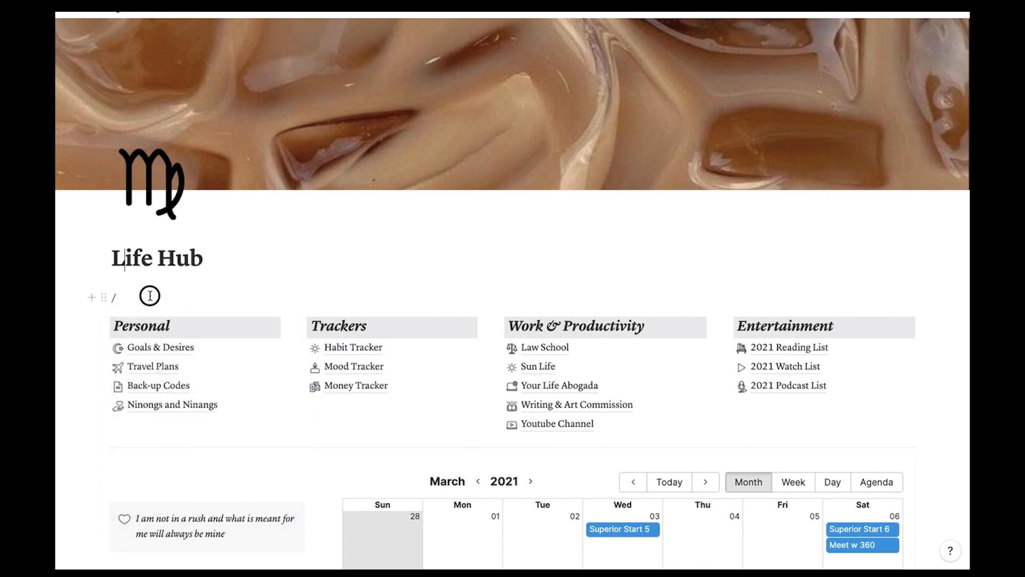
pyautogui.press('BackSpace')
pyautogui.press('BackSpace')
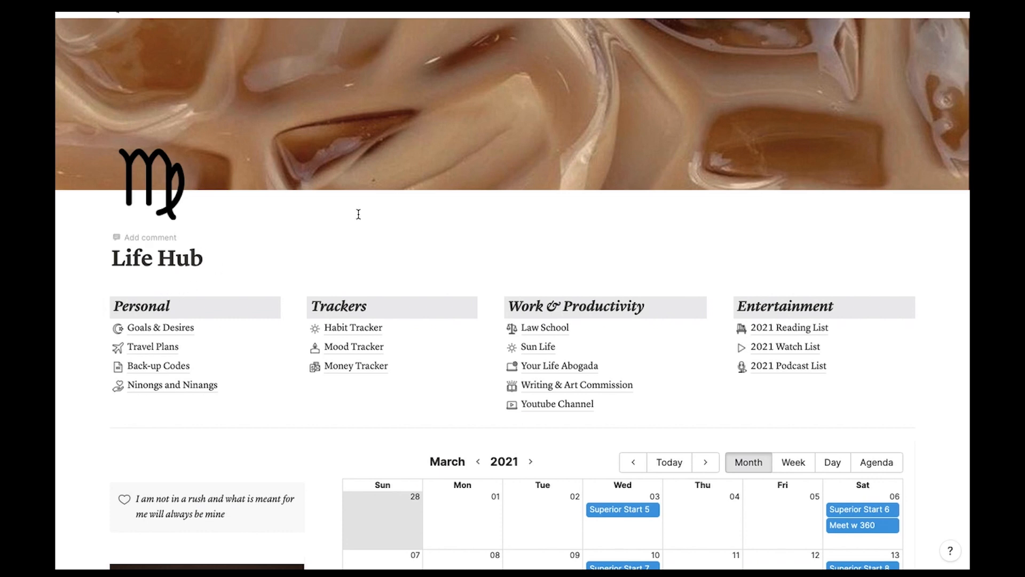
# Try the Default and Mono font styles on the Life Hub page and return it to Serif
pyautogui.click(957, 15)
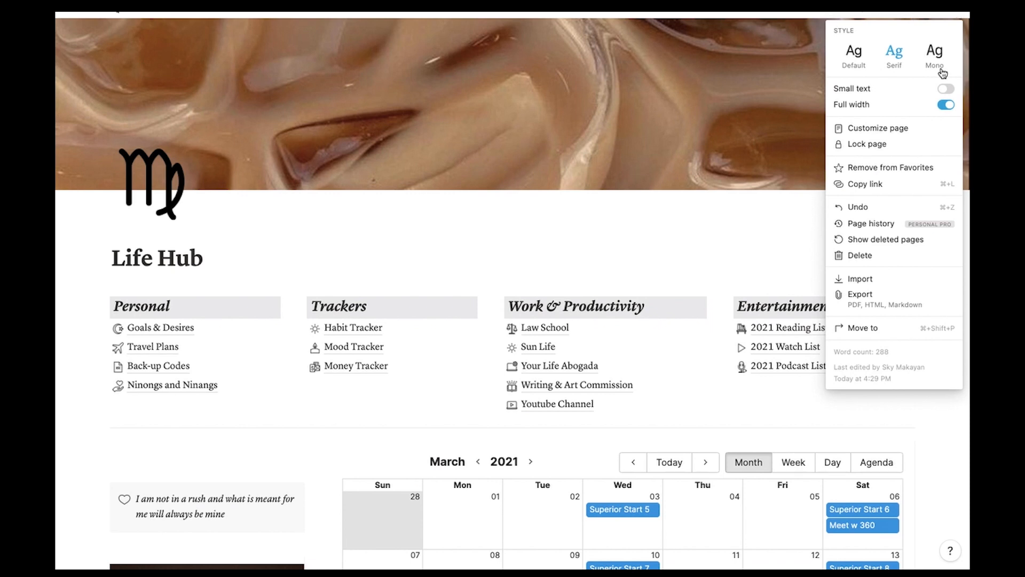
pyautogui.click(853, 54)
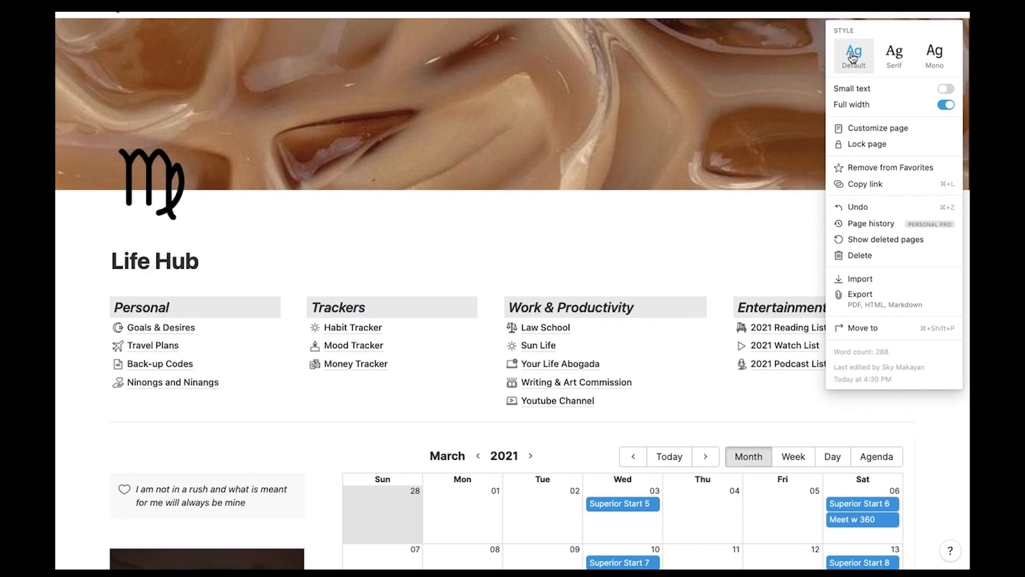
pyautogui.click(894, 53)
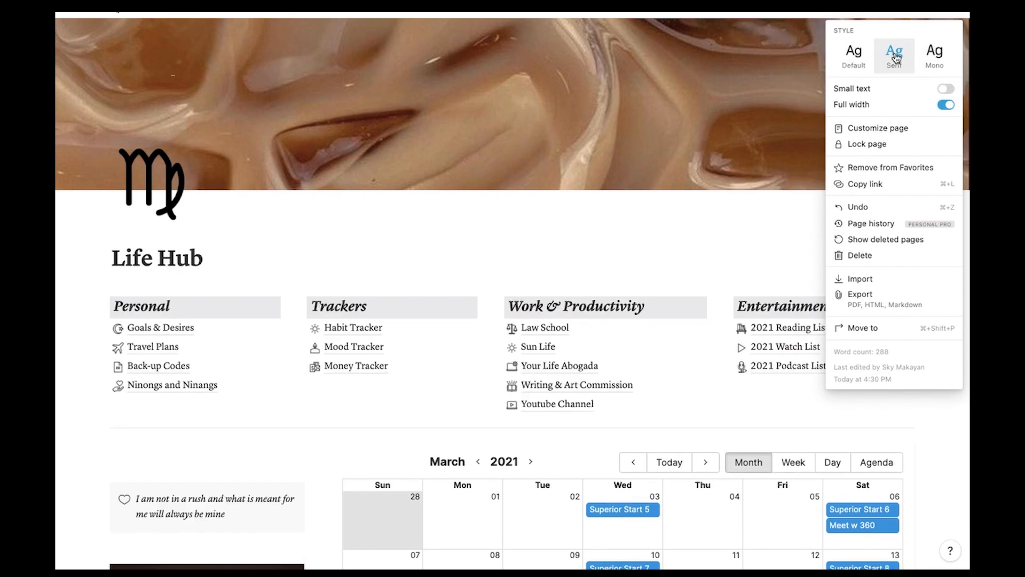
pyautogui.click(939, 56)
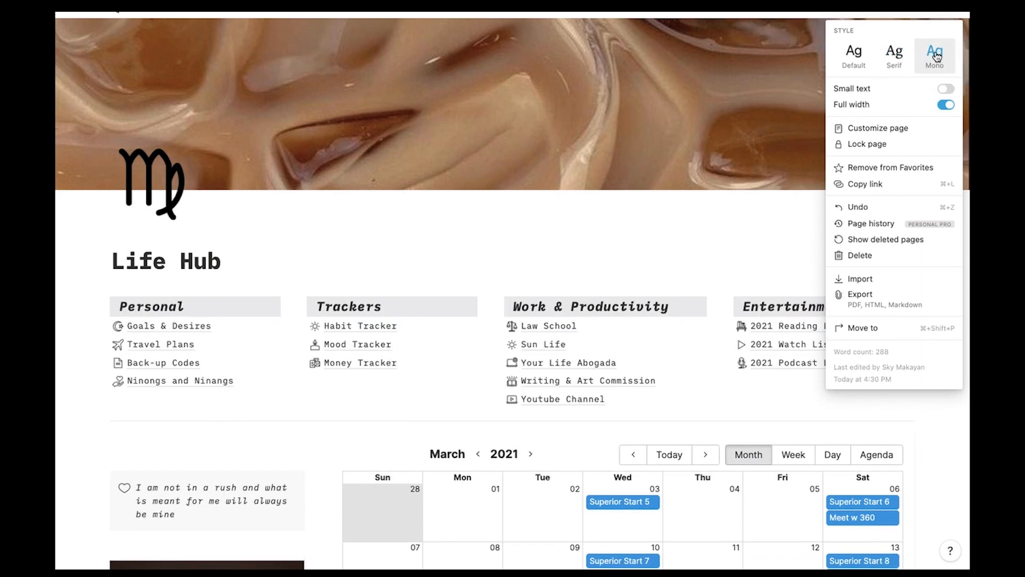
pyautogui.click(900, 57)
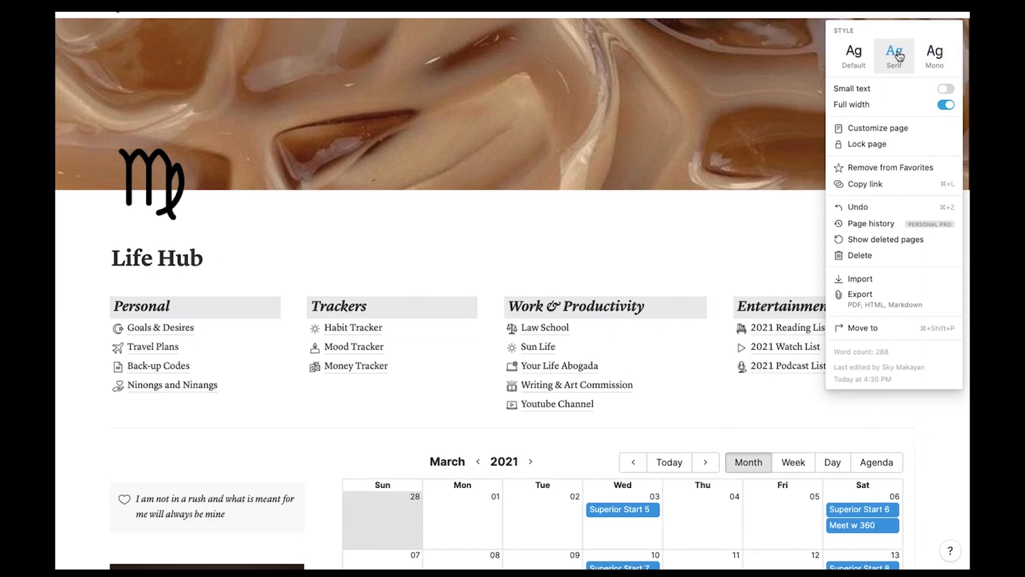
pyautogui.click(763, 80)
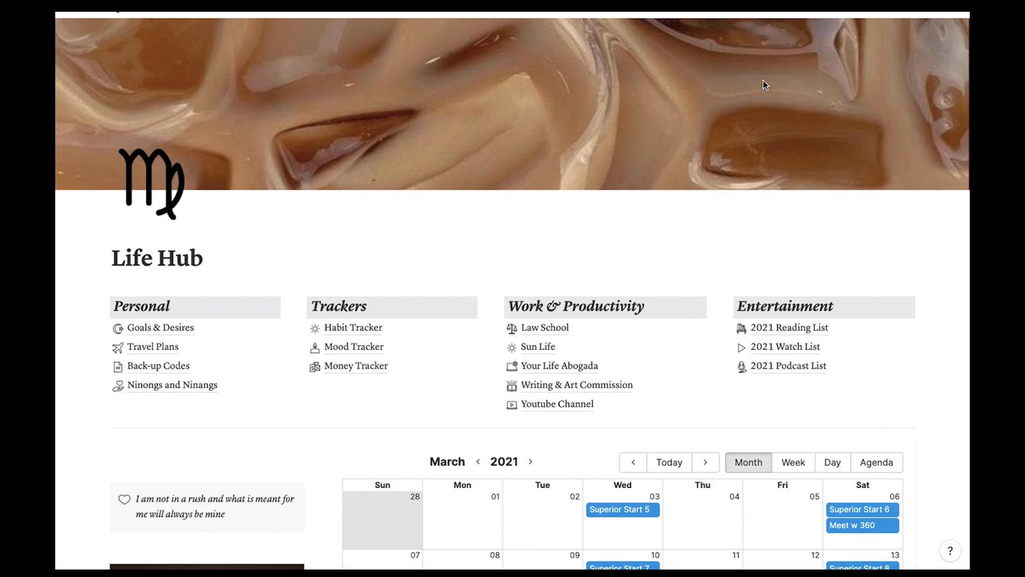
# Apply a gray background to the Personal heading block
pyautogui.moveTo(761, 83)
pyautogui.click(105, 306)
pyautogui.moveTo(200, 379)
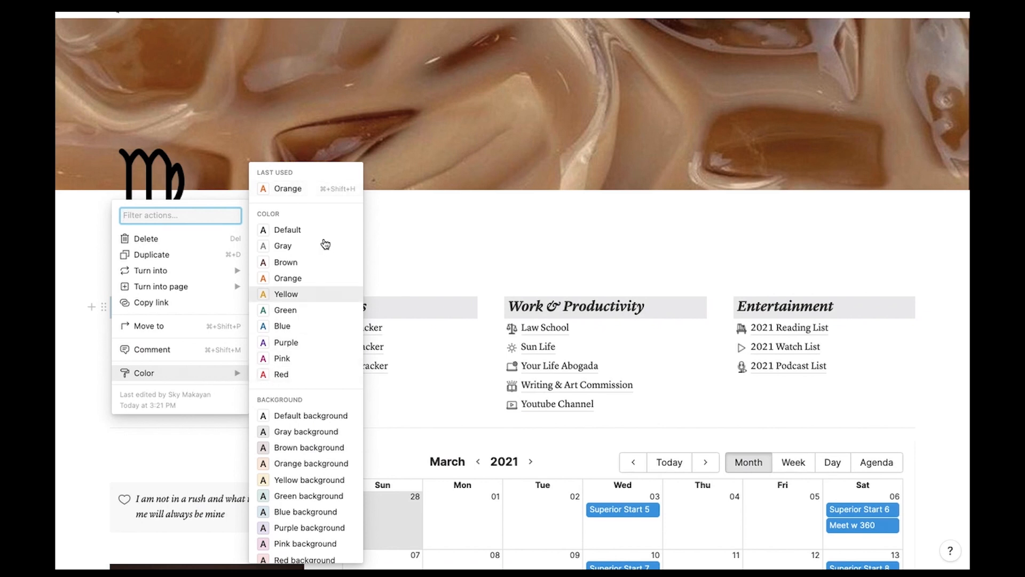
pyautogui.scroll(-1, 313, 373)
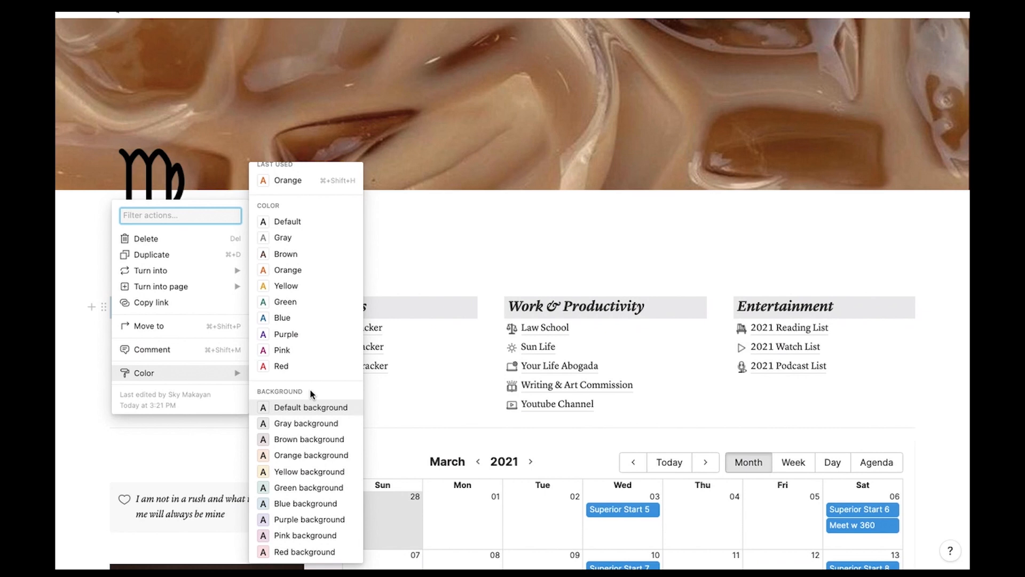
pyautogui.click(307, 423)
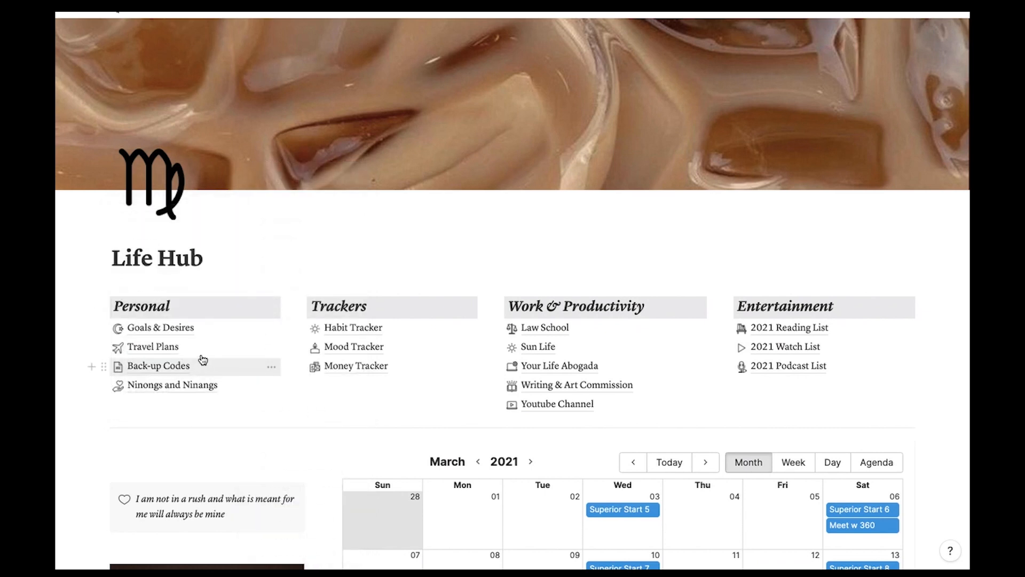
# Color the Personal heading's text blue
pyautogui.doubleClick(142, 305)
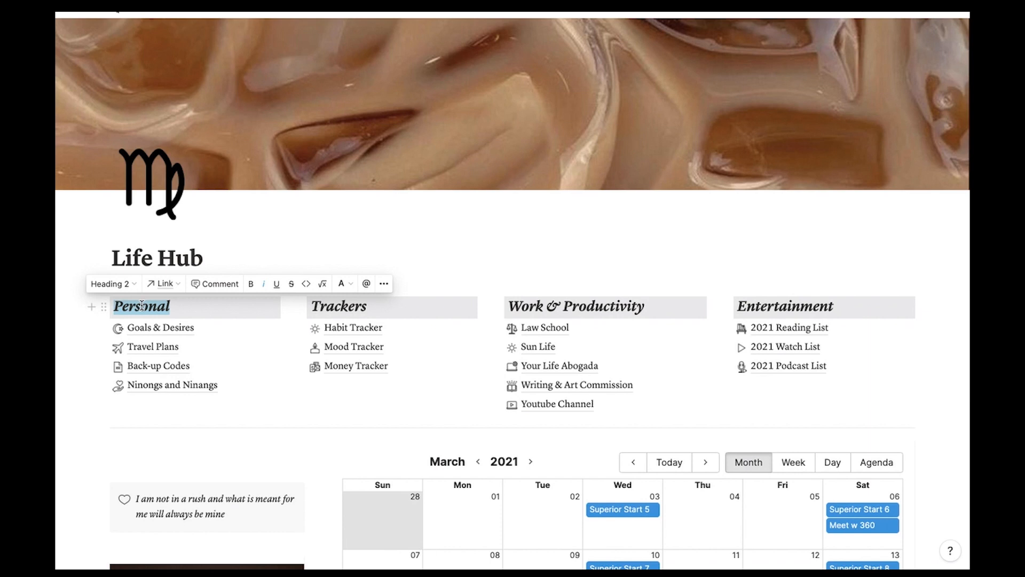
pyautogui.click(344, 284)
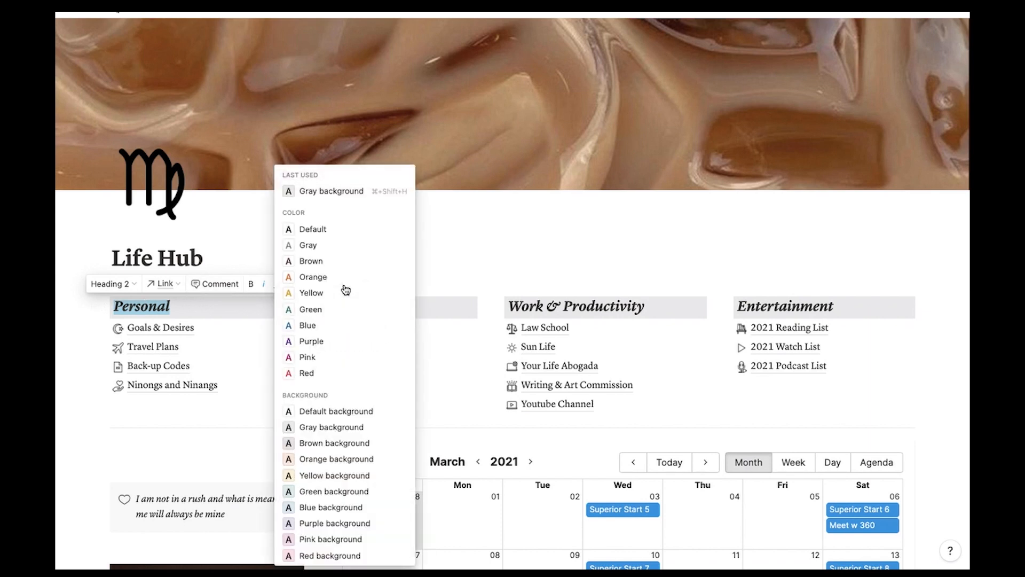
pyautogui.click(332, 325)
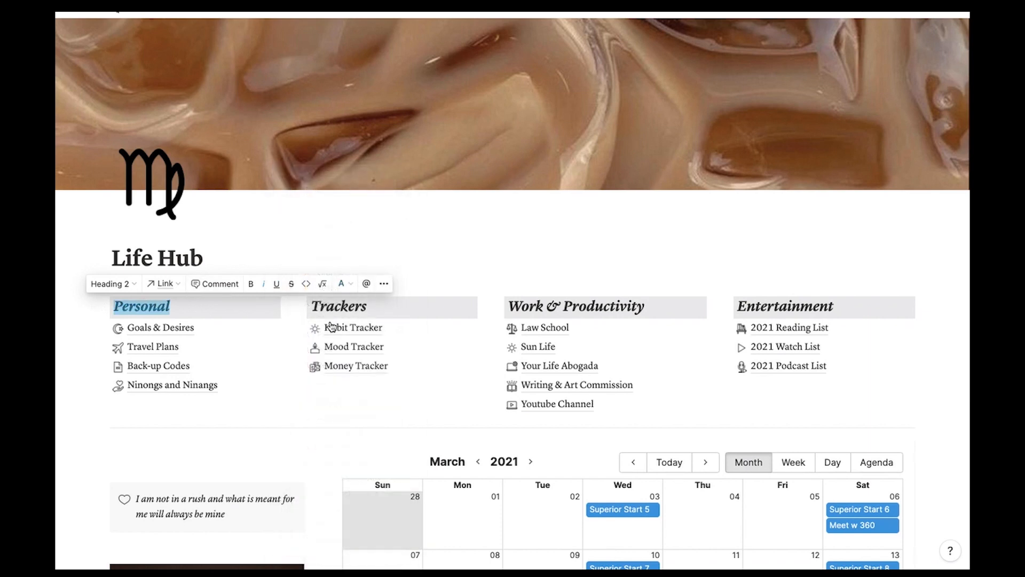
pyautogui.click(248, 309)
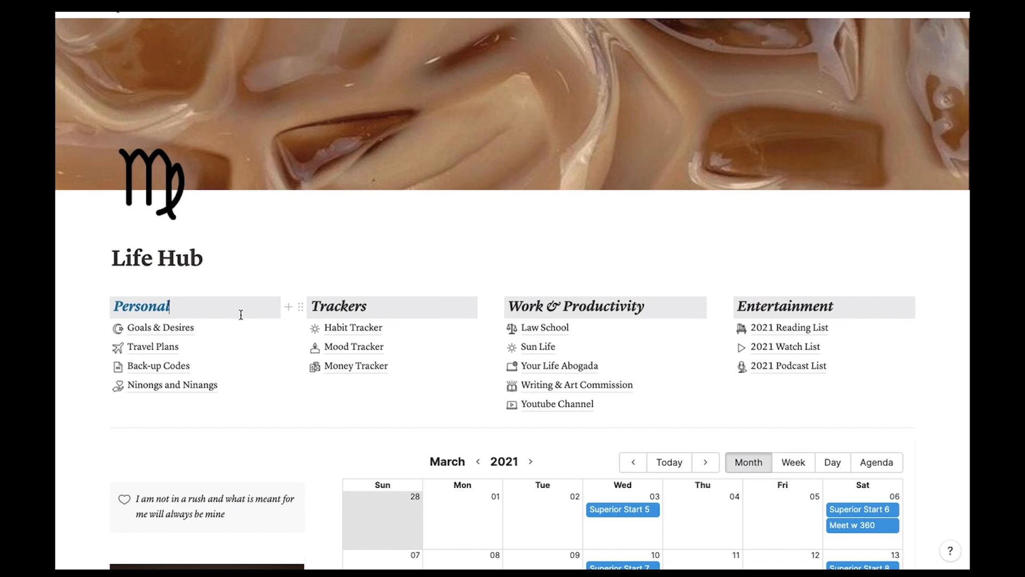
# Return the Personal heading's text to the Default color
pyautogui.doubleClick(142, 305)
pyautogui.click(333, 285)
pyautogui.click(344, 229)
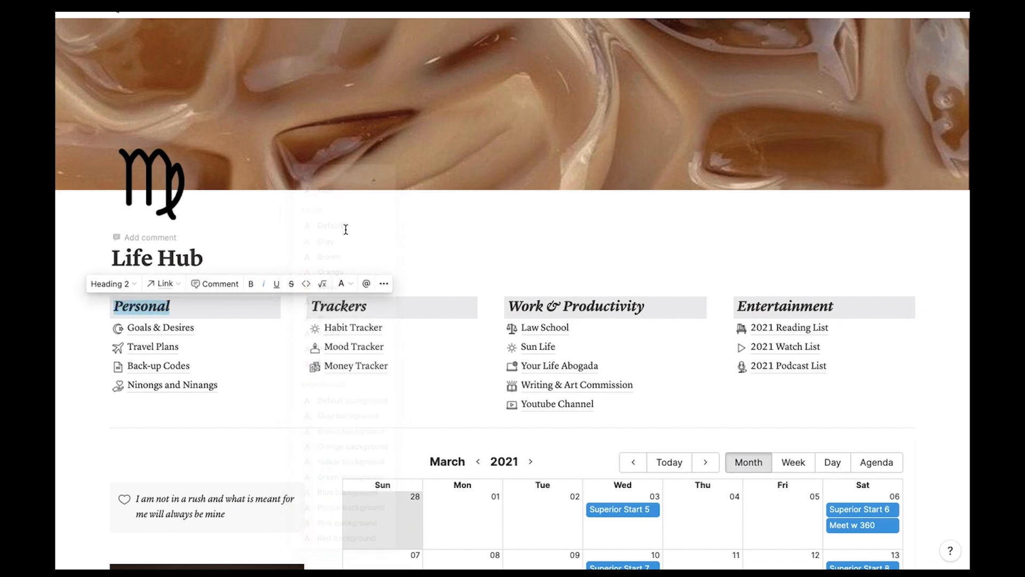
# Open the Goals & Desires page from the Personal section and look through its 2021, Life Goals and Desires boards
pyautogui.click(229, 311)
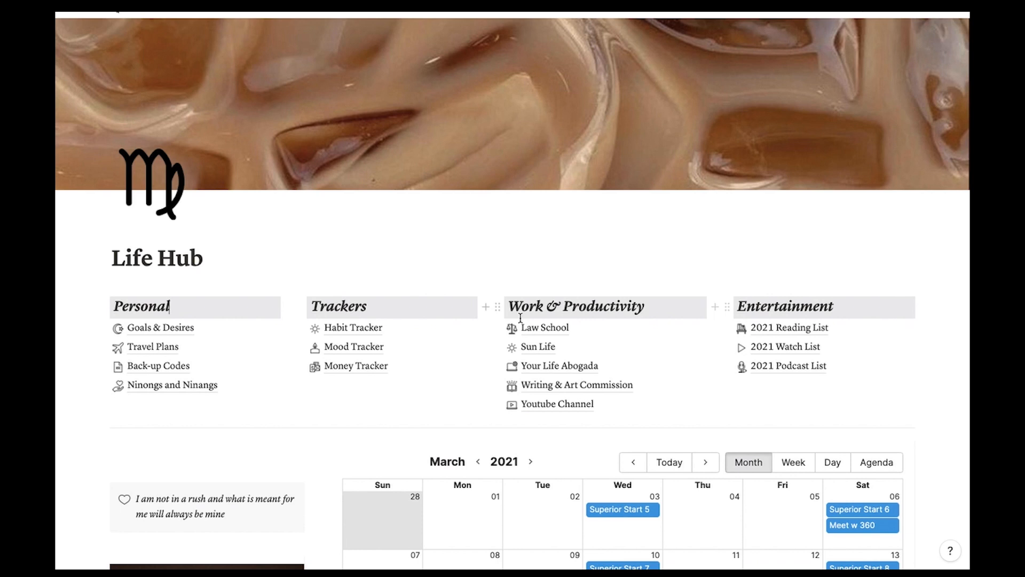
pyautogui.scroll(-3, 552, 317)
pyautogui.scroll(-2, 552, 317)
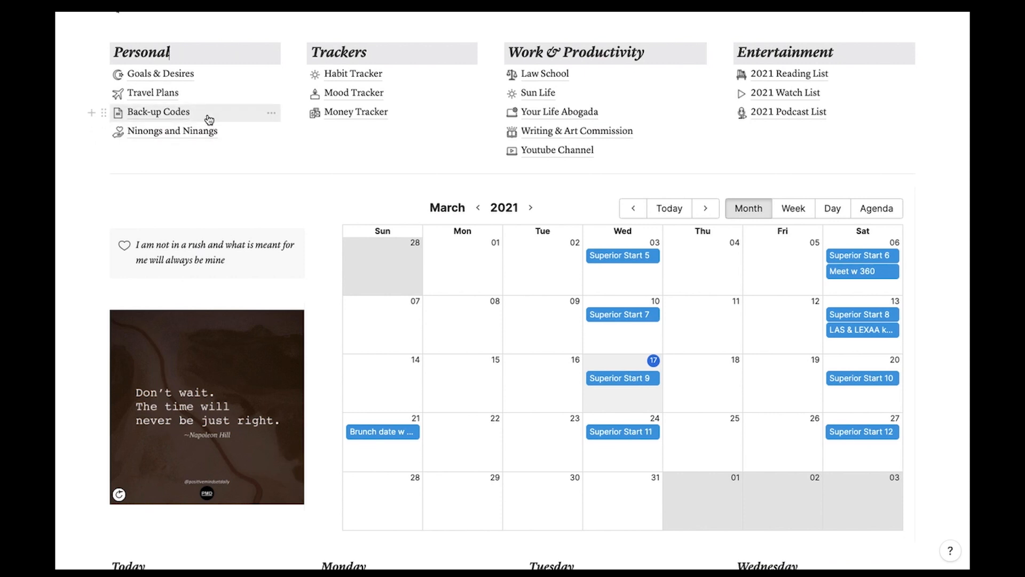
pyautogui.click(186, 76)
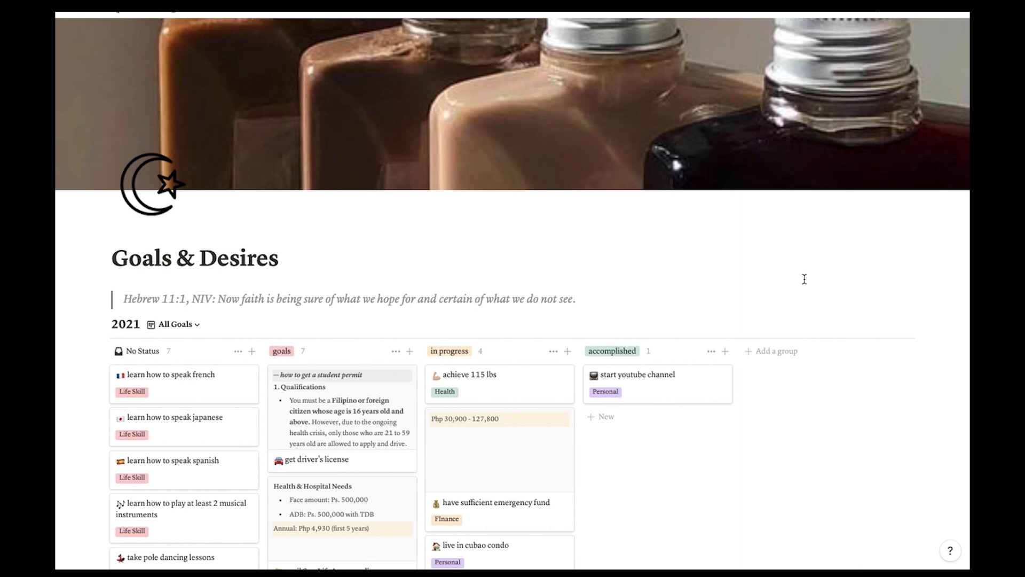
pyautogui.scroll(-15, 804, 278)
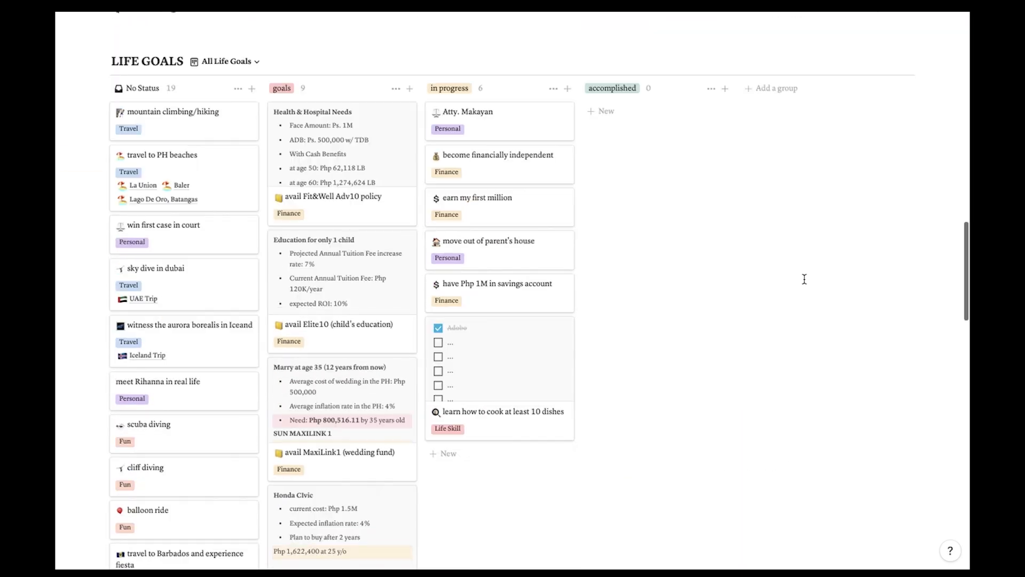
pyautogui.scroll(-7, 803, 279)
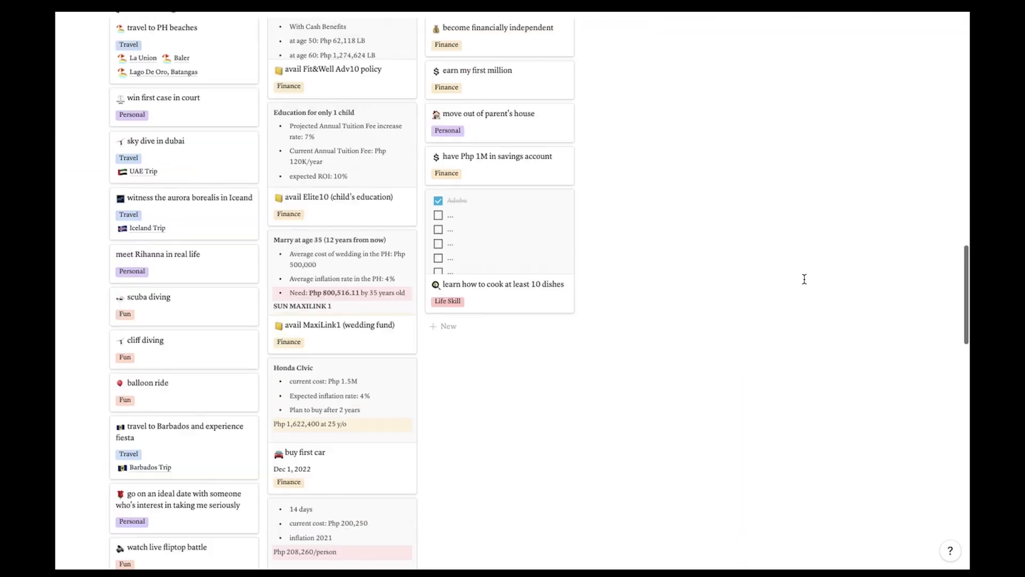
pyautogui.scroll(-10, 804, 279)
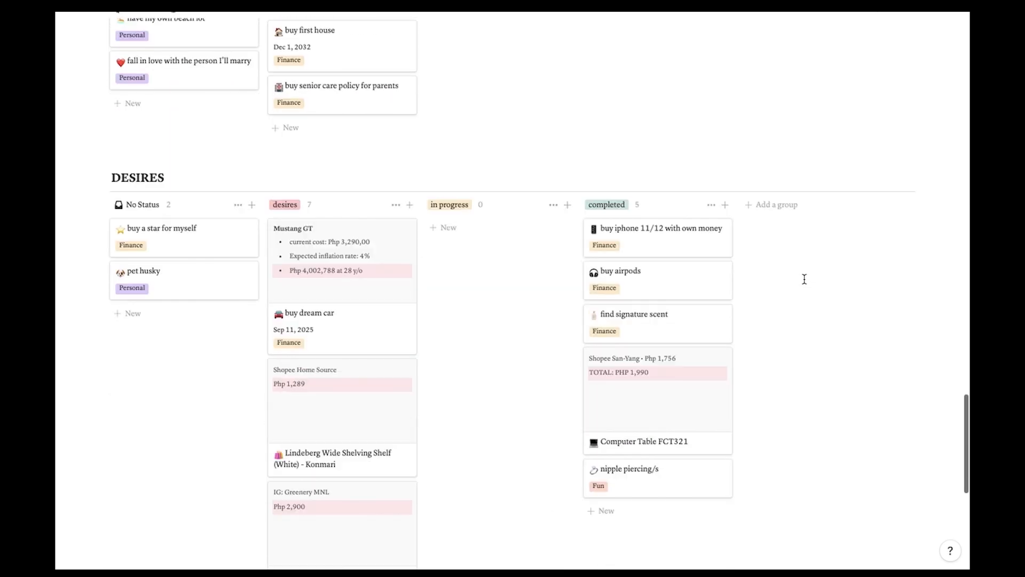
pyautogui.scroll(-8, 804, 278)
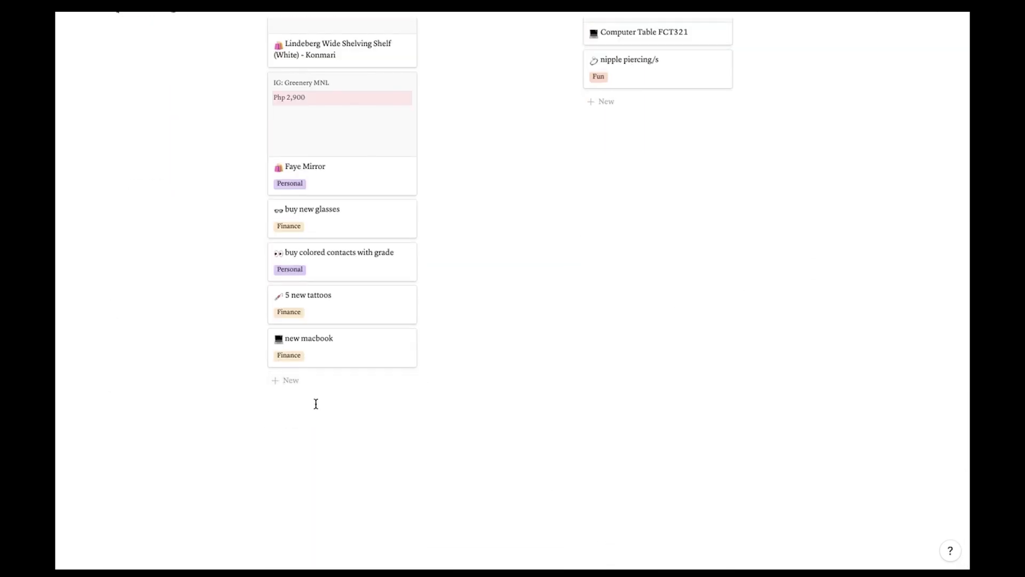
# Insert an inline board database in the empty space below the Desires board
pyautogui.click(191, 439)
pyautogui.write('/')
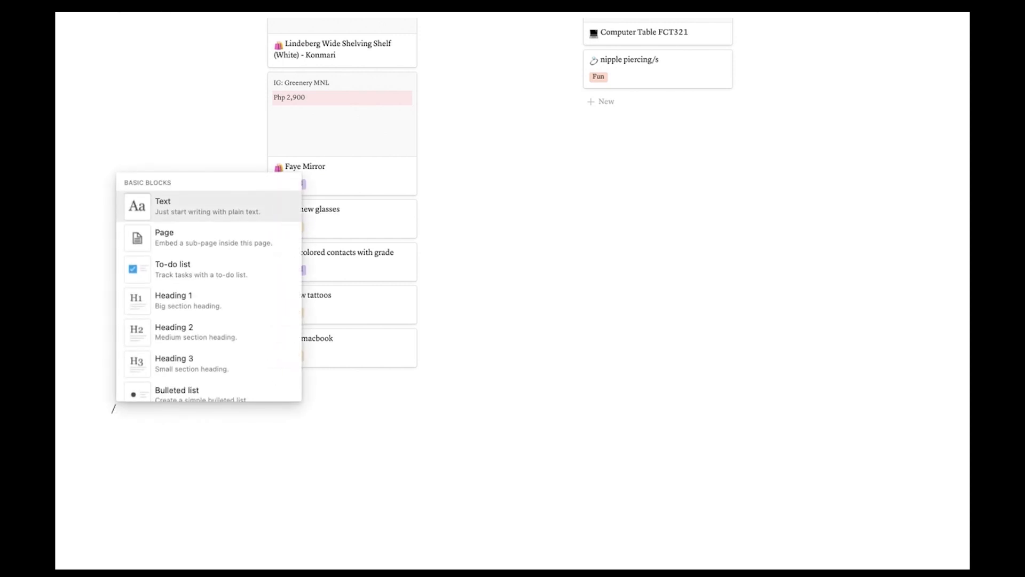
pyautogui.scroll(-6, 219, 352)
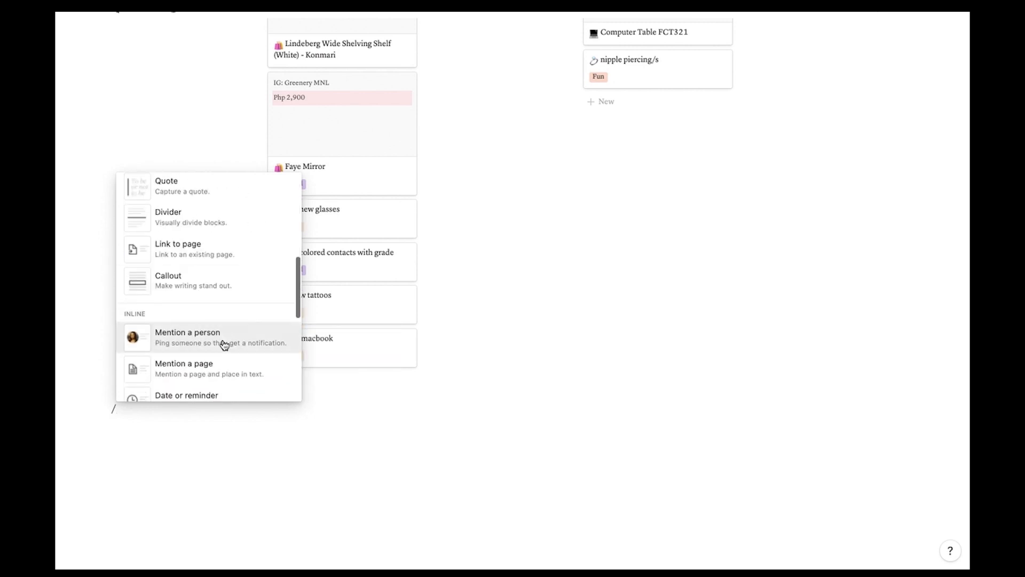
pyautogui.scroll(-5, 224, 331)
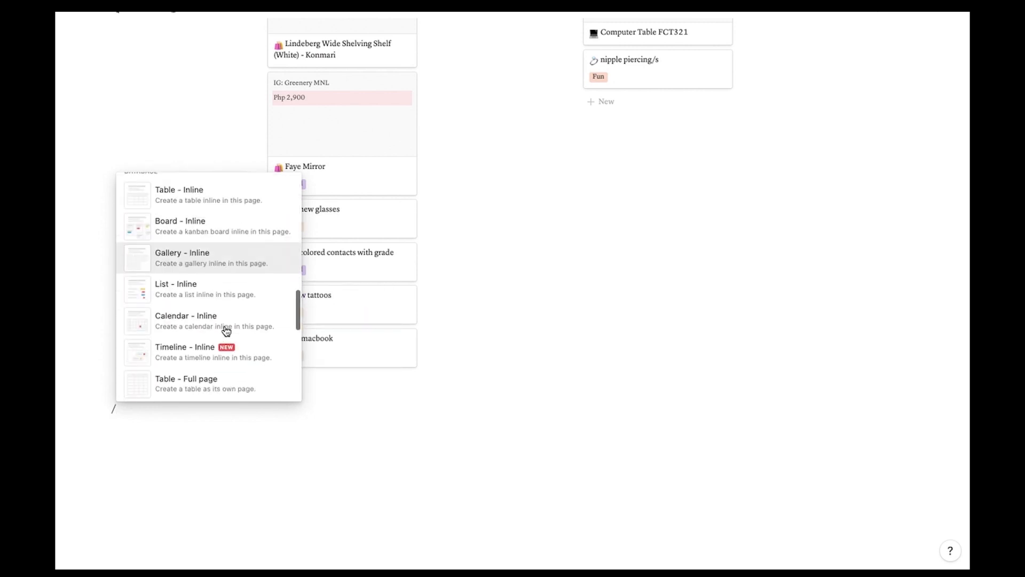
pyautogui.moveTo(206, 236)
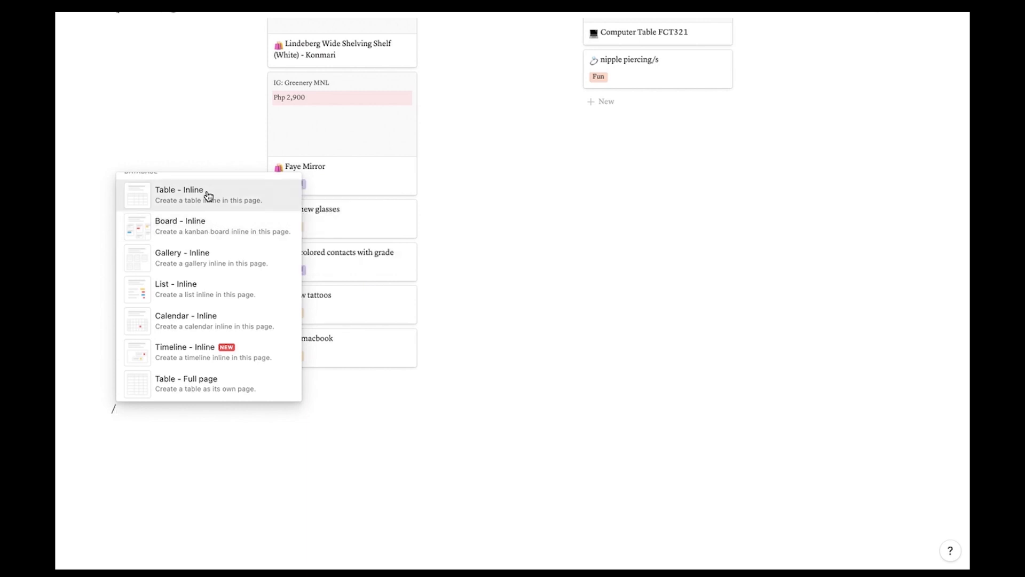
pyautogui.scroll(-2, 265, 320)
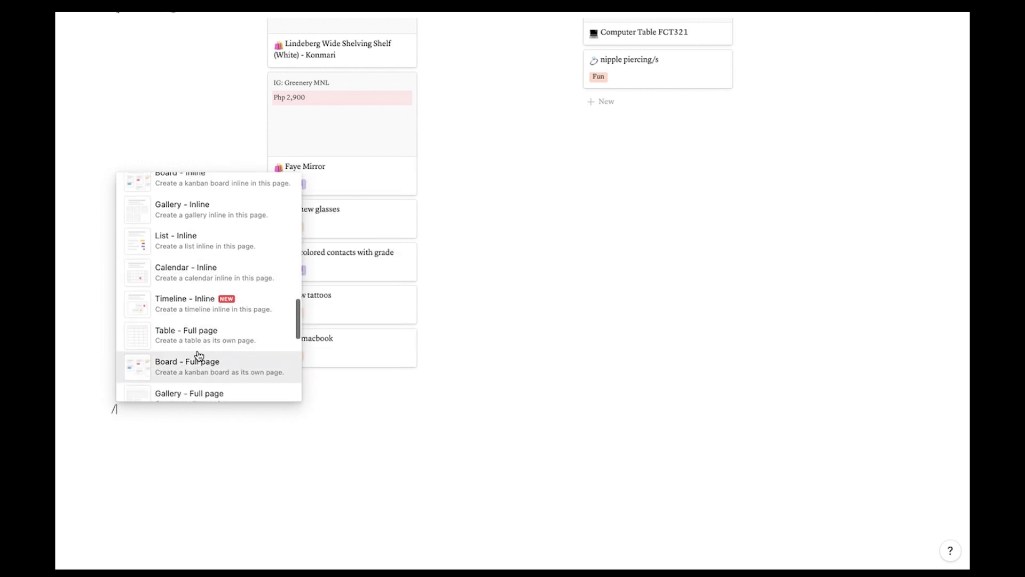
pyautogui.moveTo(262, 274)
pyautogui.scroll(1, 266, 275)
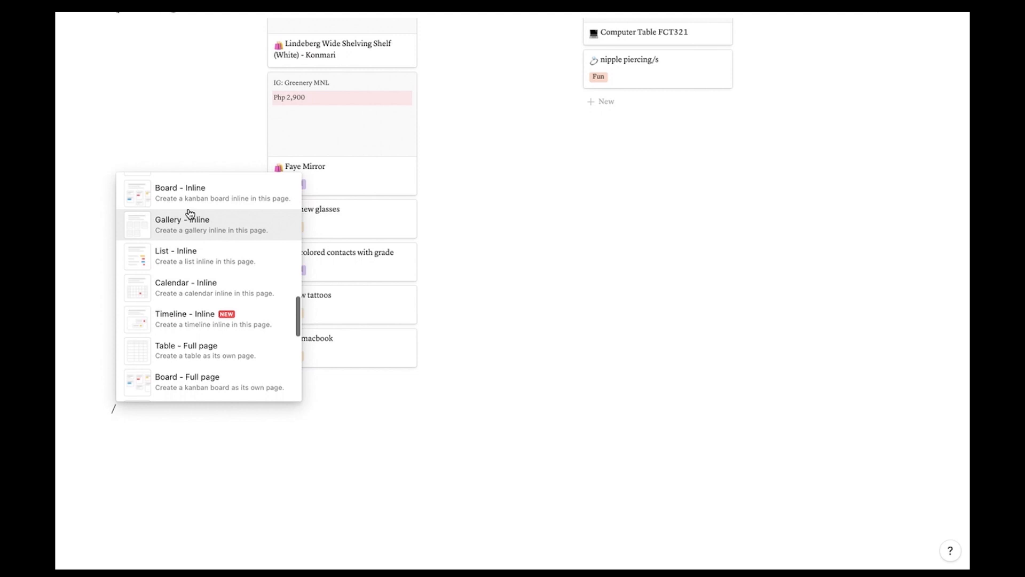
pyautogui.scroll(1, 223, 240)
pyautogui.scroll(1, 262, 229)
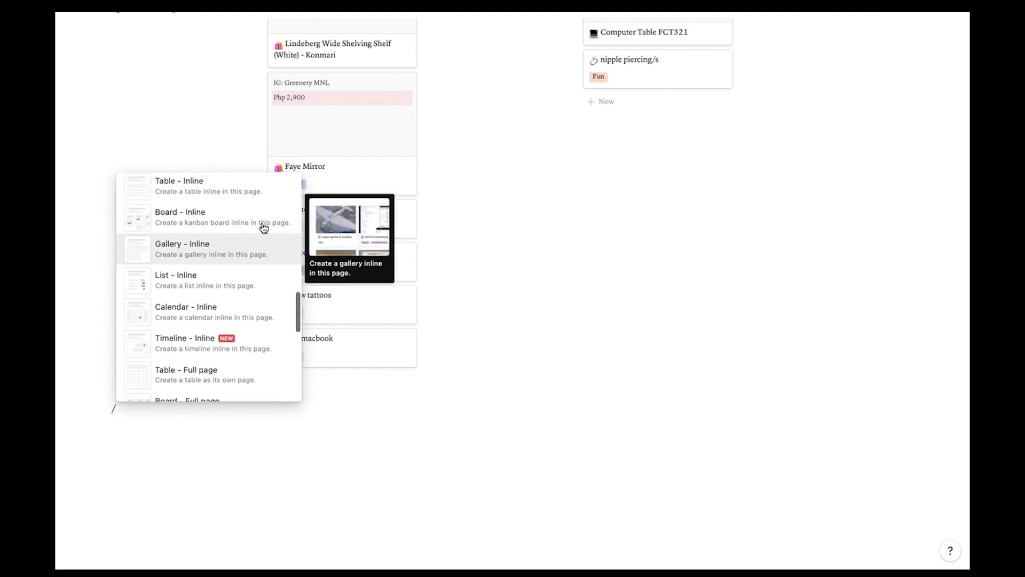
pyautogui.scroll(-5, 259, 240)
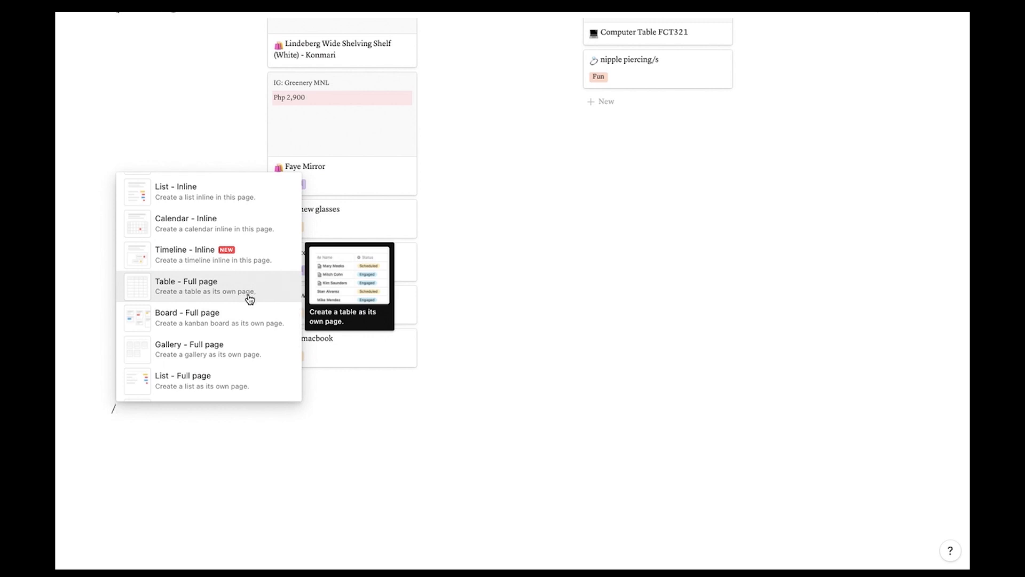
pyautogui.scroll(-1, 249, 298)
pyautogui.scroll(6, 249, 297)
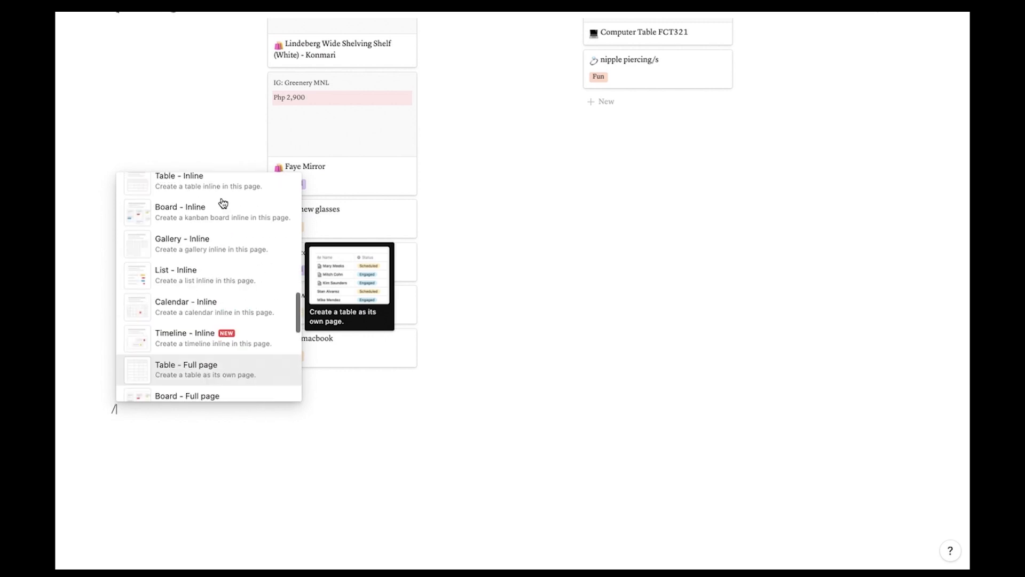
pyautogui.click(201, 212)
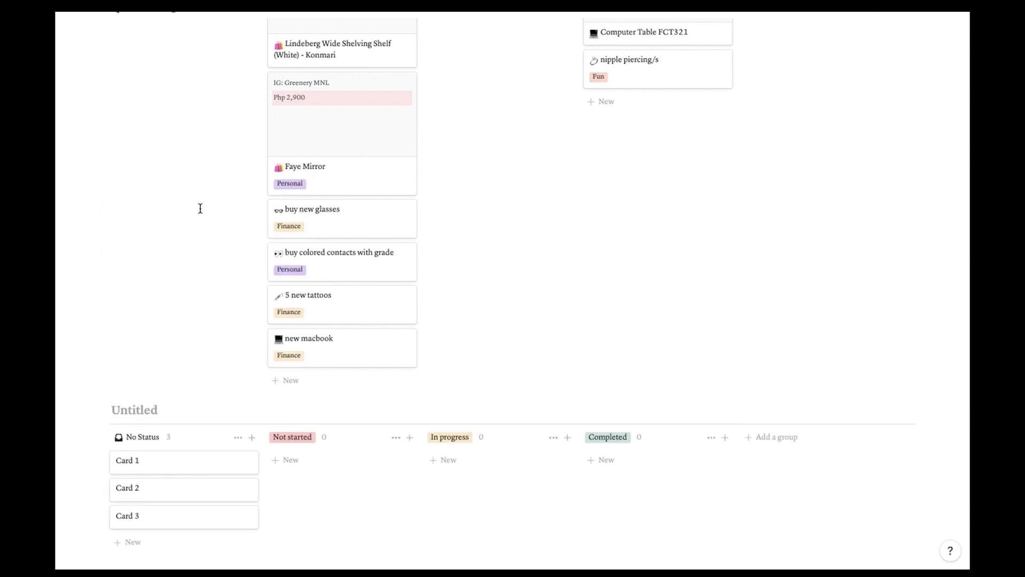
# Delete the untitled board below the Desires board
pyautogui.scroll(-3, 385, 251)
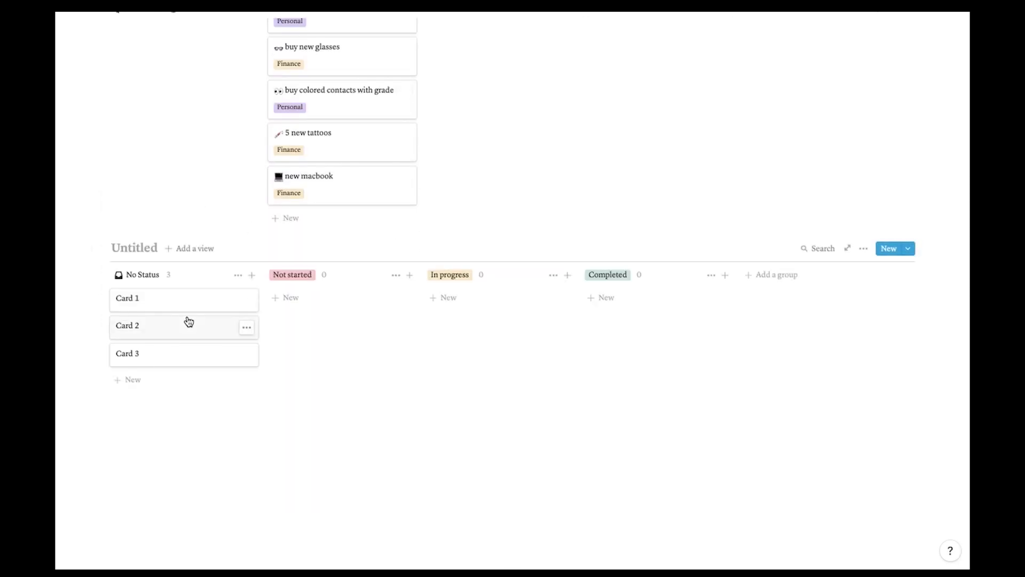
pyautogui.click(103, 248)
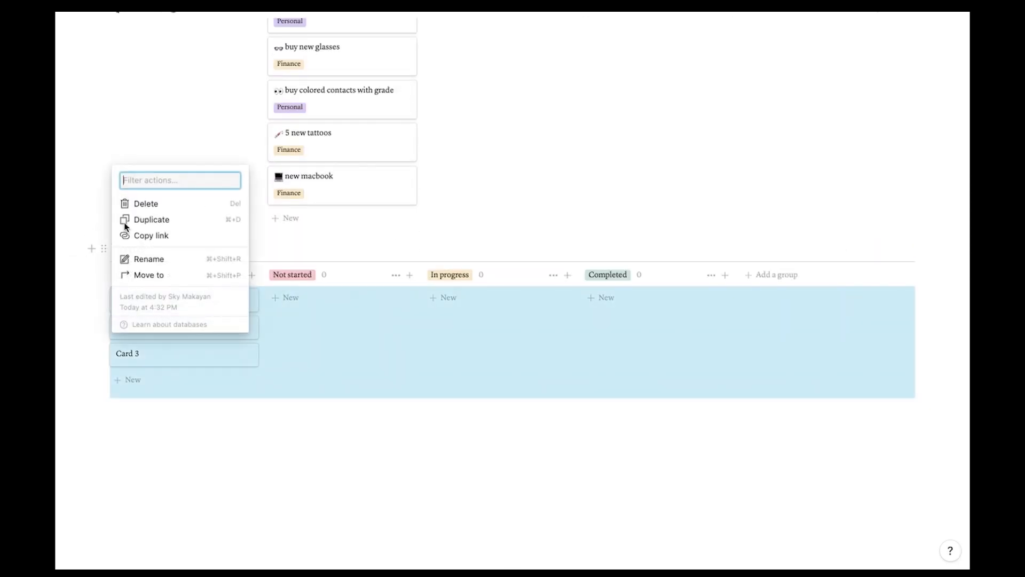
pyautogui.click(145, 205)
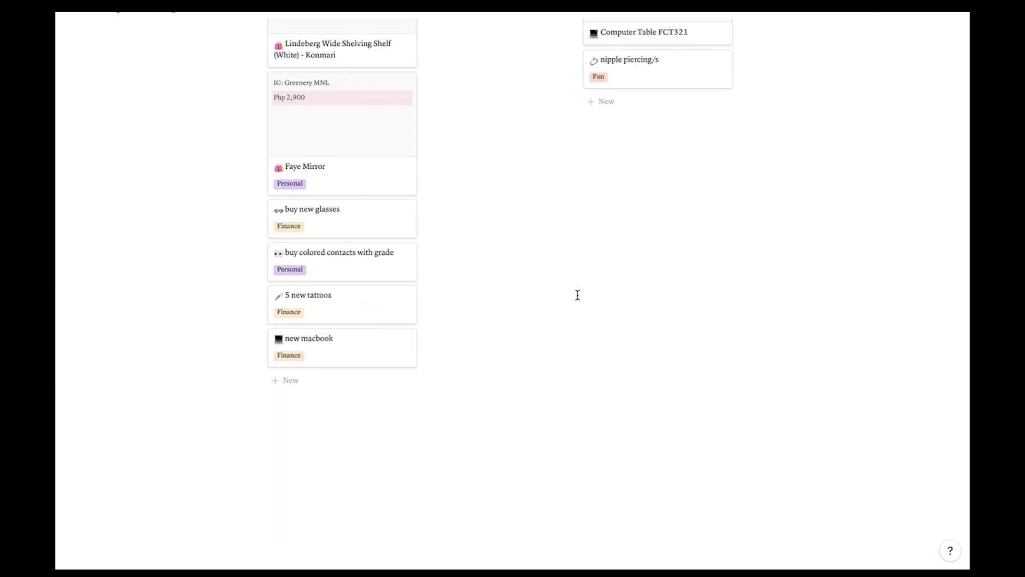
# Examine how the 2021 and Life Goals boards on the Goals & Desires page sort their cards into status columns
pyautogui.scroll(3, 575, 294)
pyautogui.scroll(3, 575, 293)
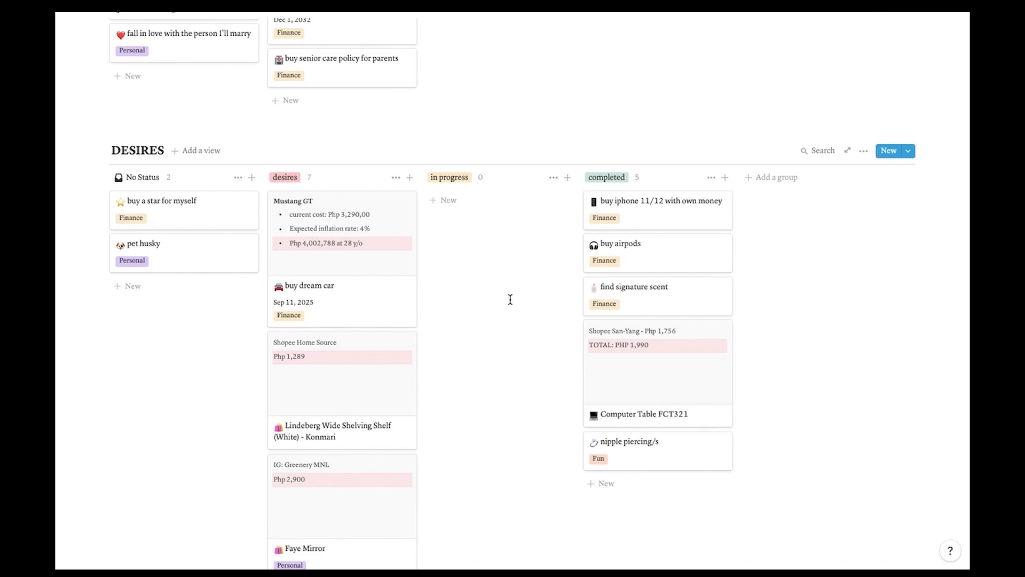
pyautogui.scroll(15, 514, 301)
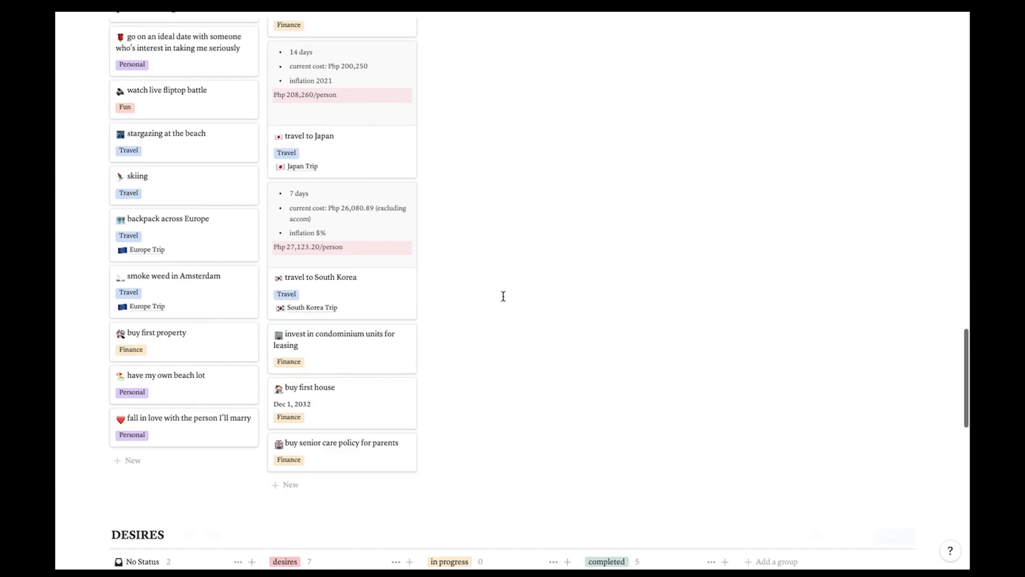
pyautogui.scroll(10, 505, 300)
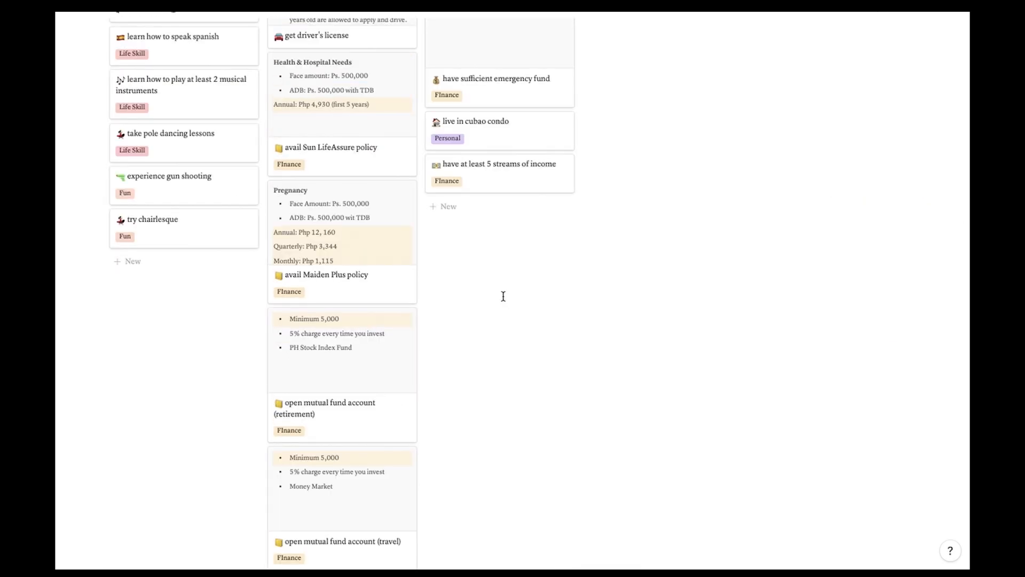
pyautogui.scroll(5, 502, 299)
pyautogui.scroll(-3, 508, 290)
pyautogui.scroll(1, 509, 290)
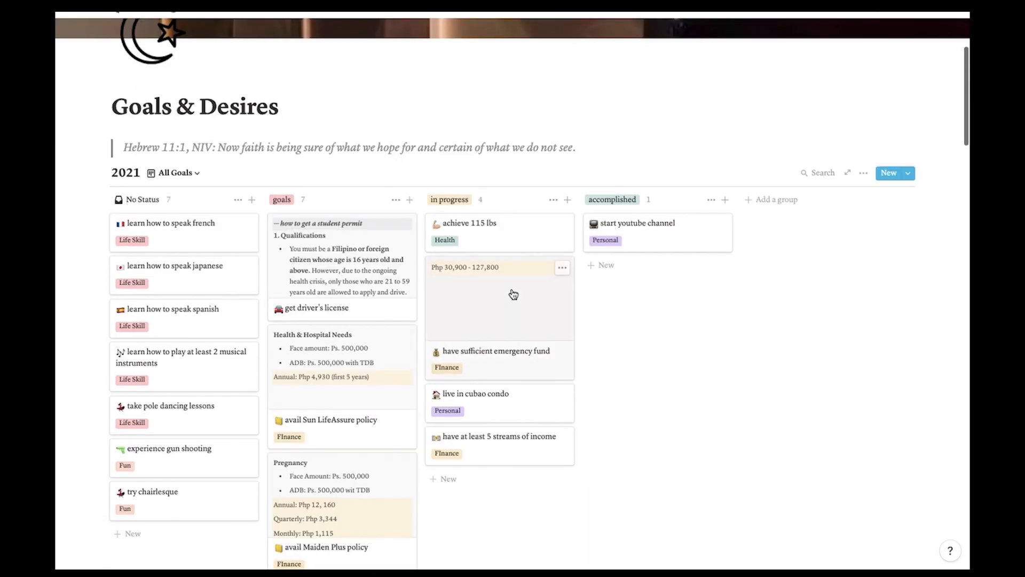
pyautogui.scroll(1, 921, 251)
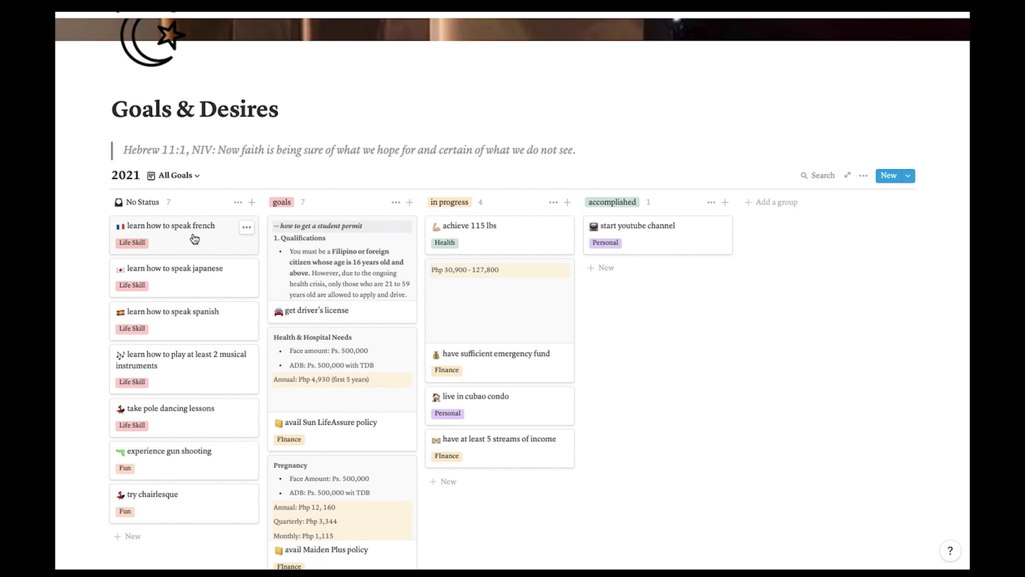
pyautogui.scroll(-1, 222, 231)
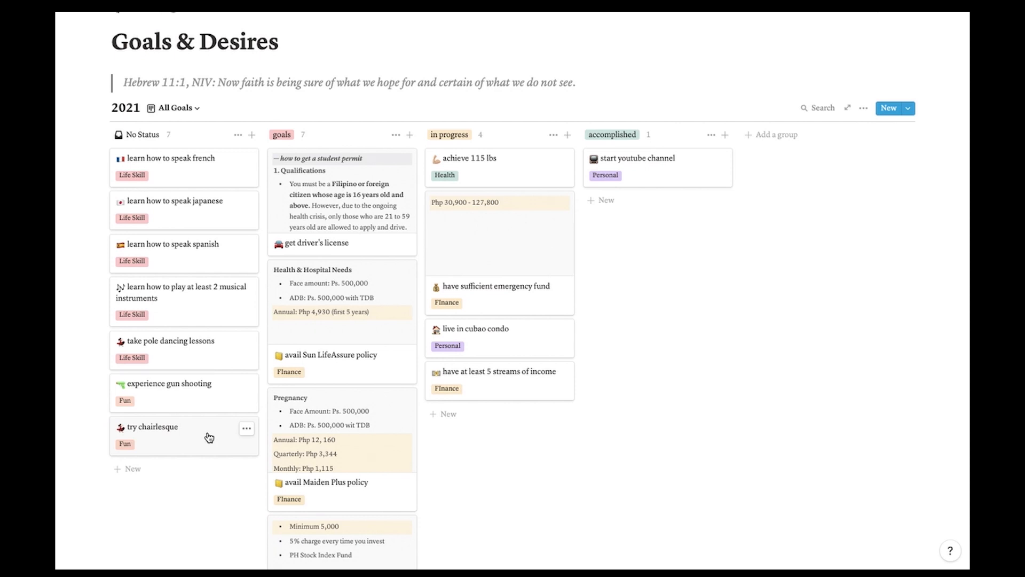
pyautogui.scroll(-15, 354, 261)
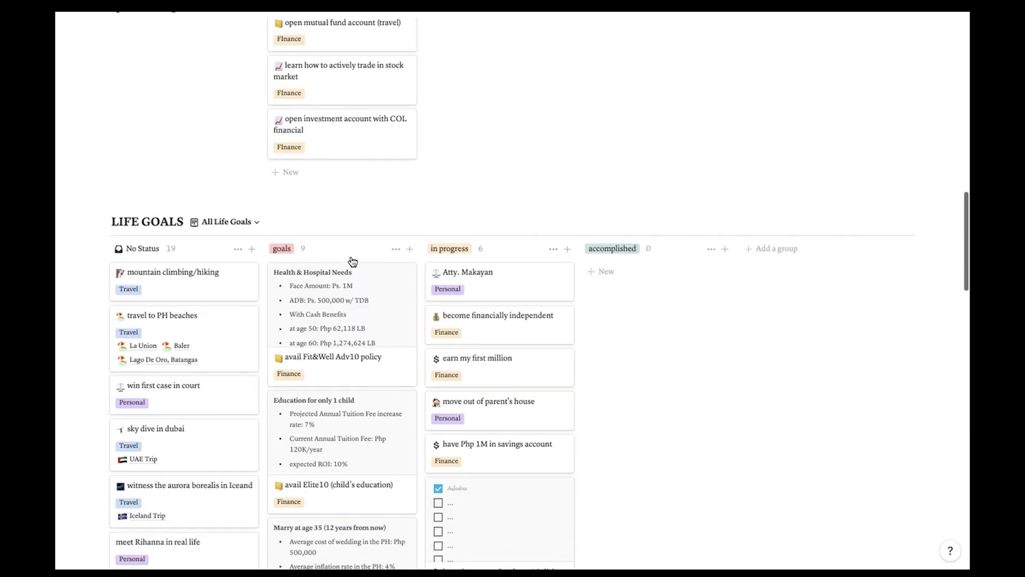
pyautogui.scroll(20, 352, 261)
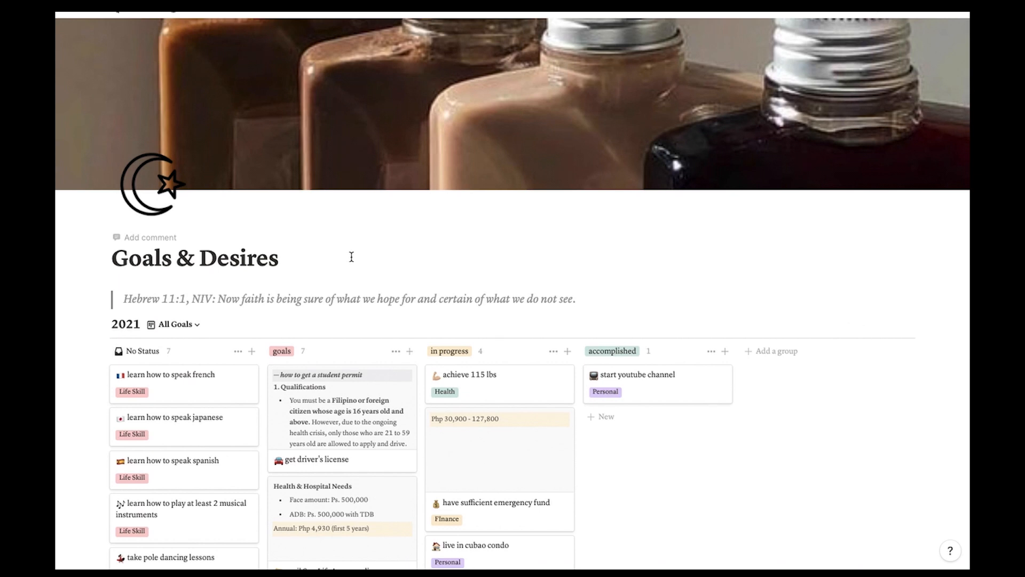
pyautogui.scroll(-3, 534, 320)
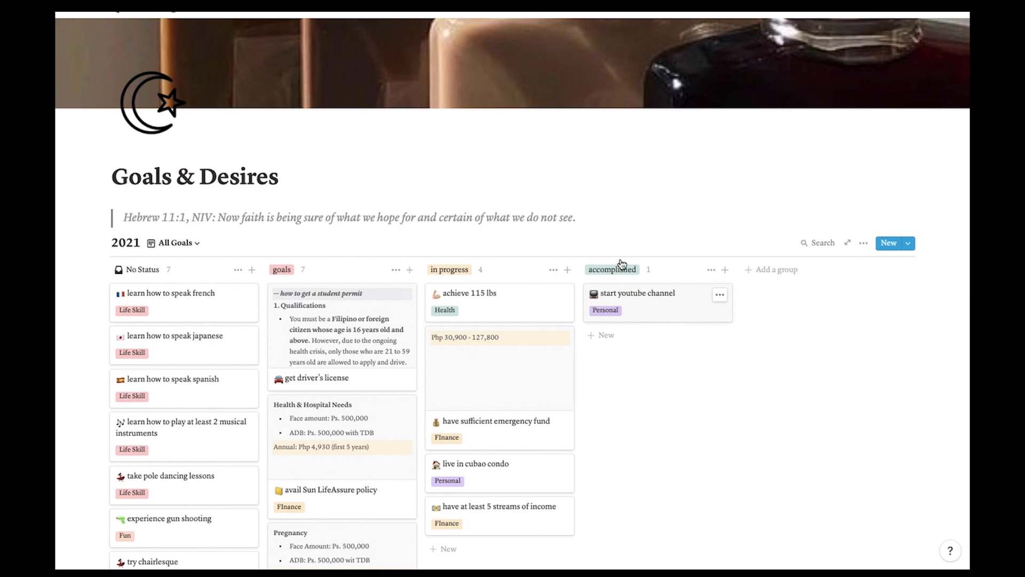
pyautogui.scroll(-1, 520, 297)
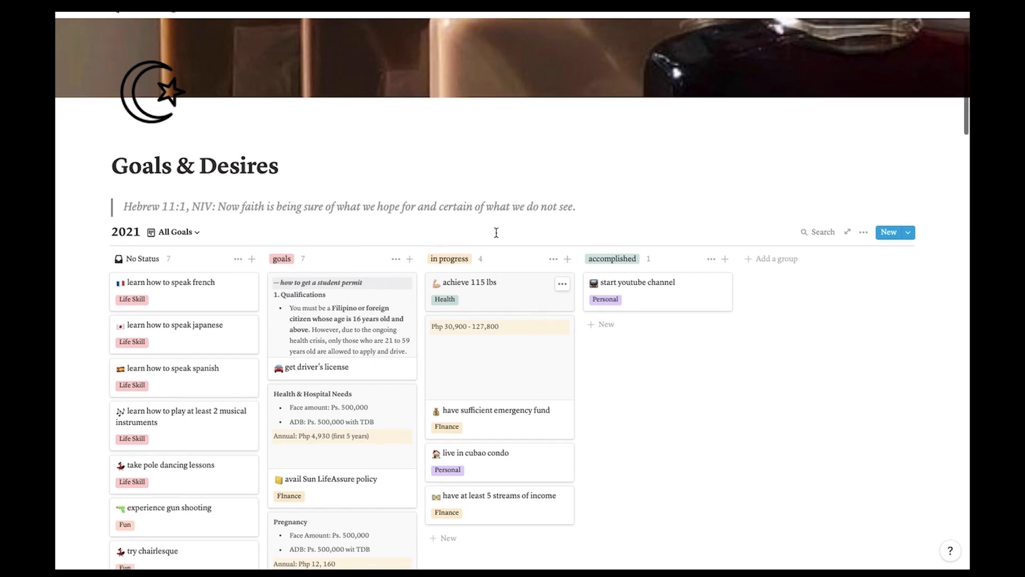
# Return to the Life Hub, open the Travel Plans page and show the filter rules of its Ideas view
pyautogui.click(139, 10)
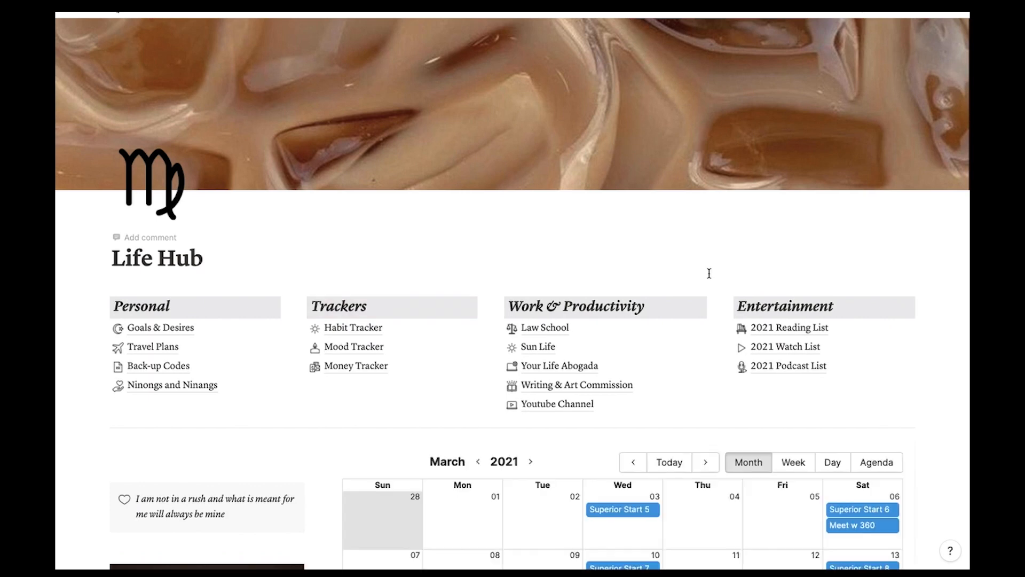
pyautogui.click(162, 347)
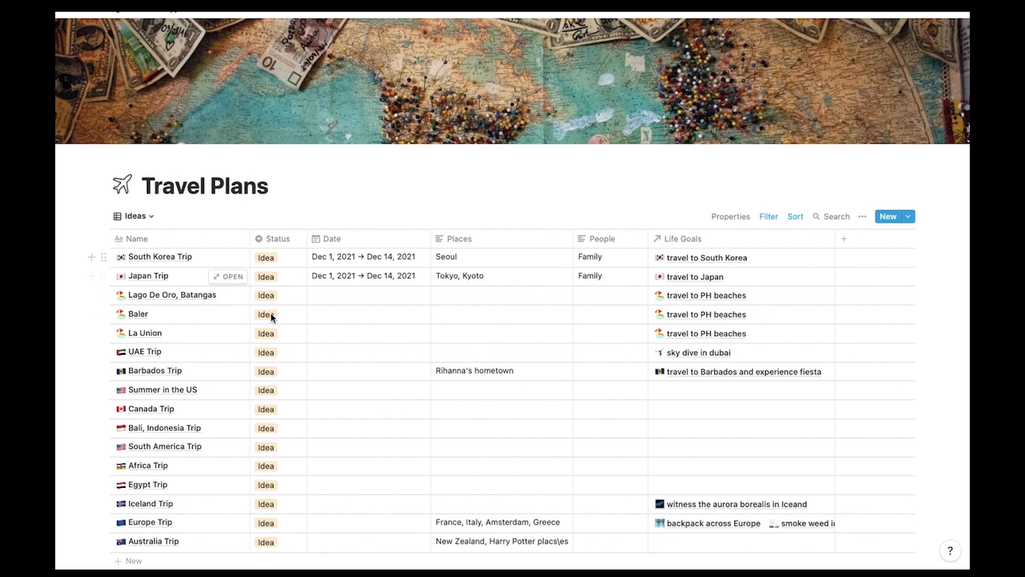
pyautogui.scroll(-3, 312, 353)
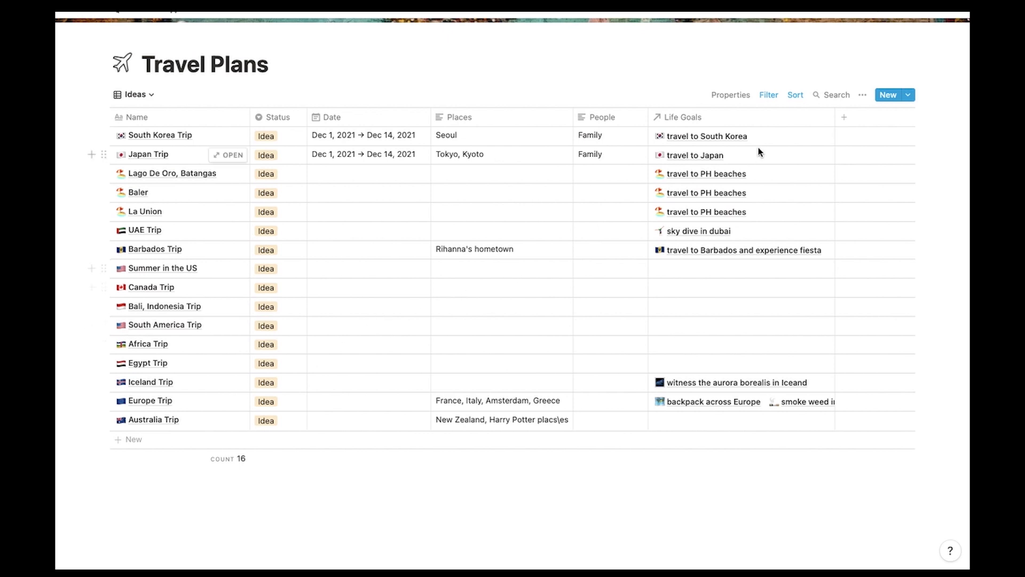
pyautogui.click(863, 96)
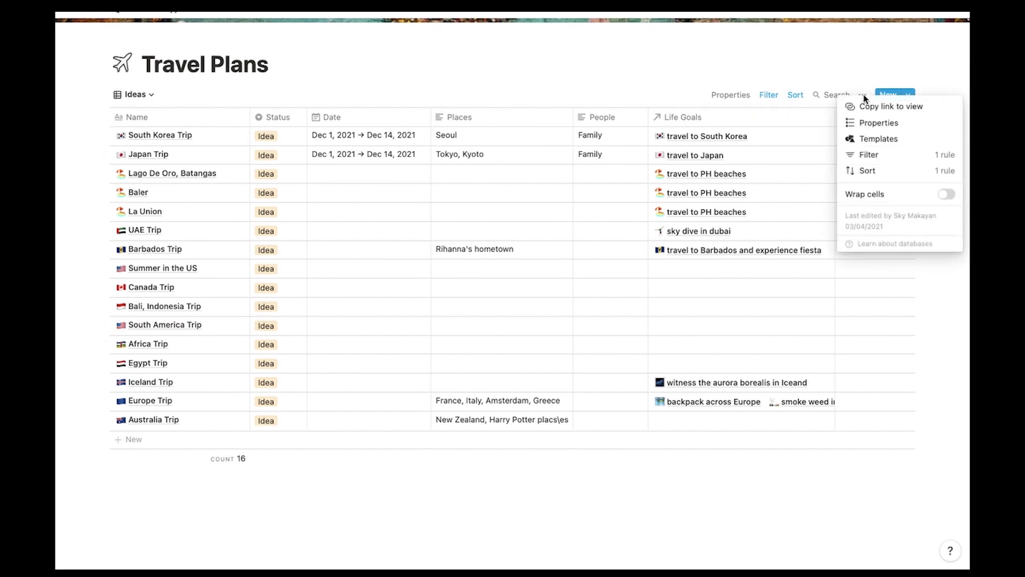
pyautogui.click(865, 155)
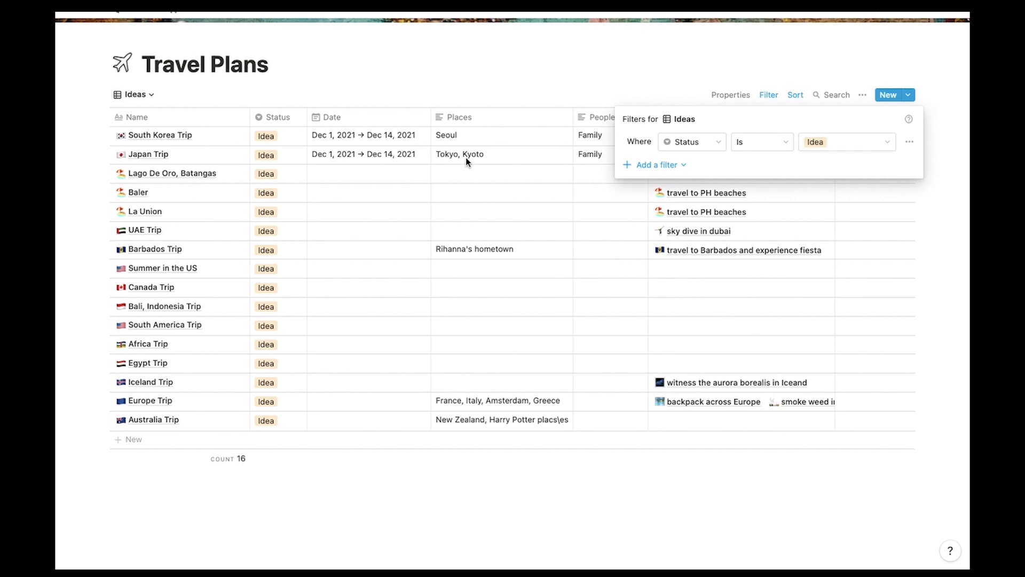
# Show the list of saved views for the Travel Plans table and the property types available for its Status column
pyautogui.click(137, 97)
pyautogui.click(137, 97)
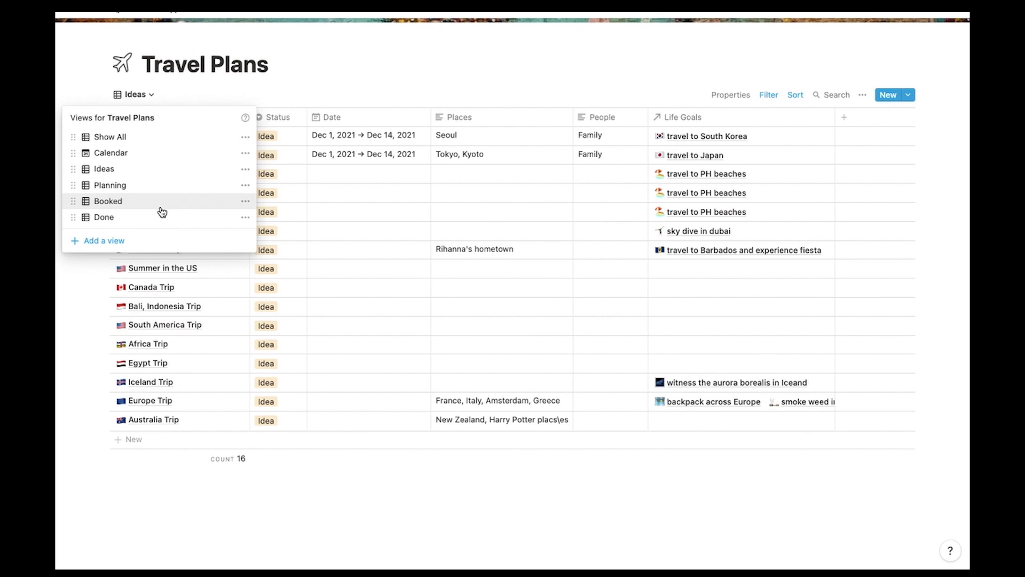
pyautogui.click(335, 182)
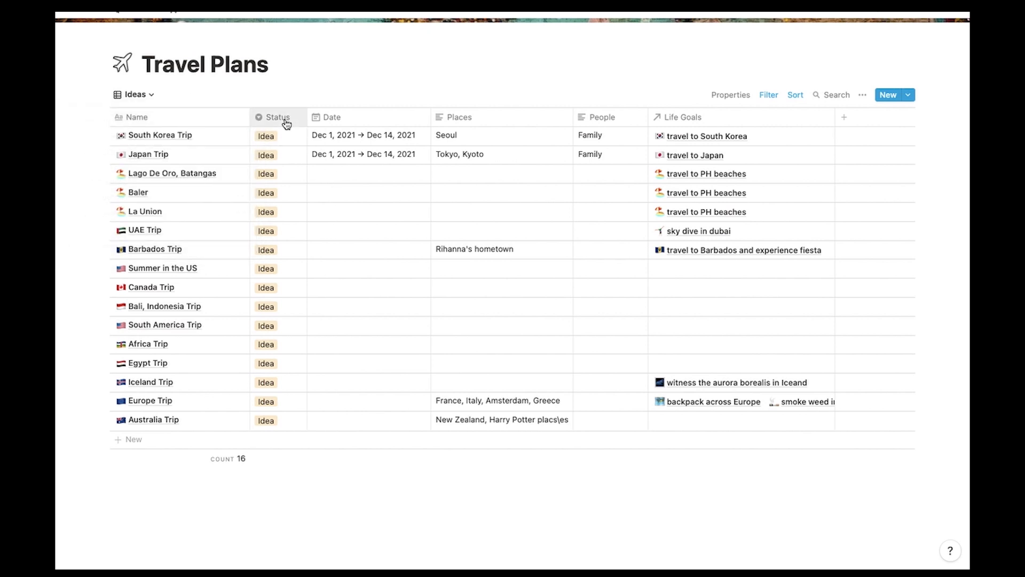
pyautogui.click(290, 122)
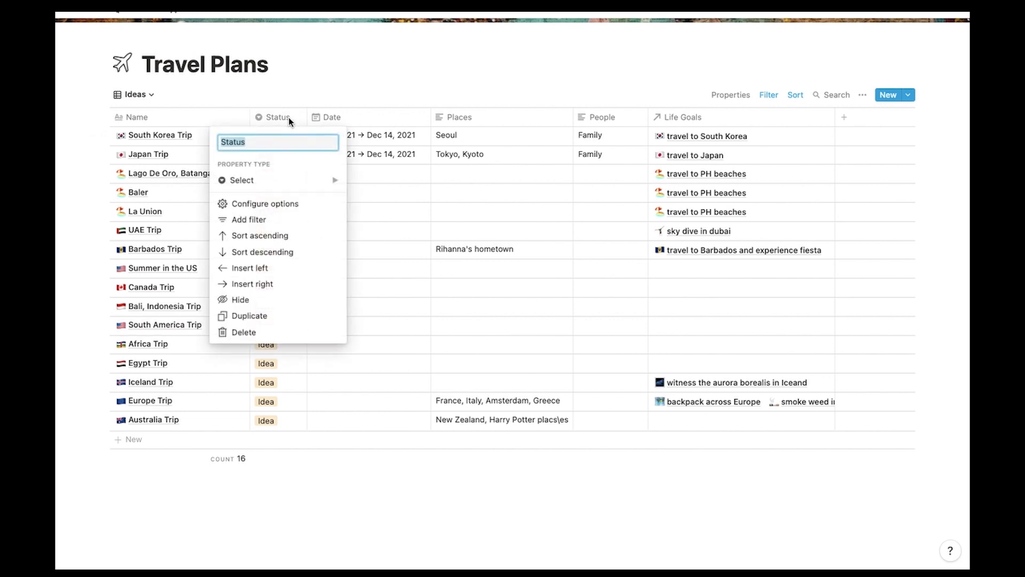
pyautogui.moveTo(286, 179)
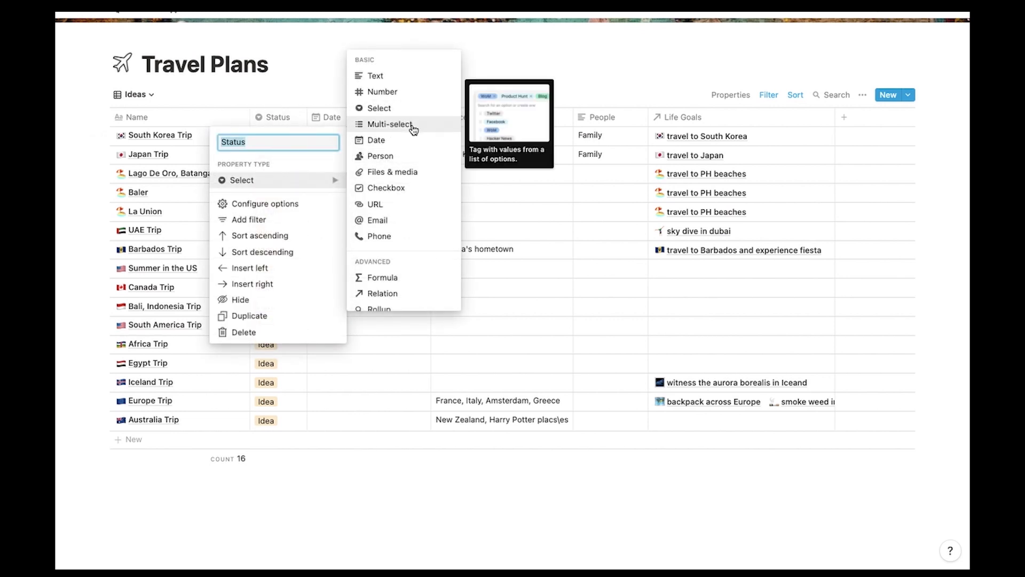
pyautogui.click(510, 208)
# Set the South Korea Trip's status to Planning and switch the Travel Plans table to the Planning view
pyautogui.click(294, 143)
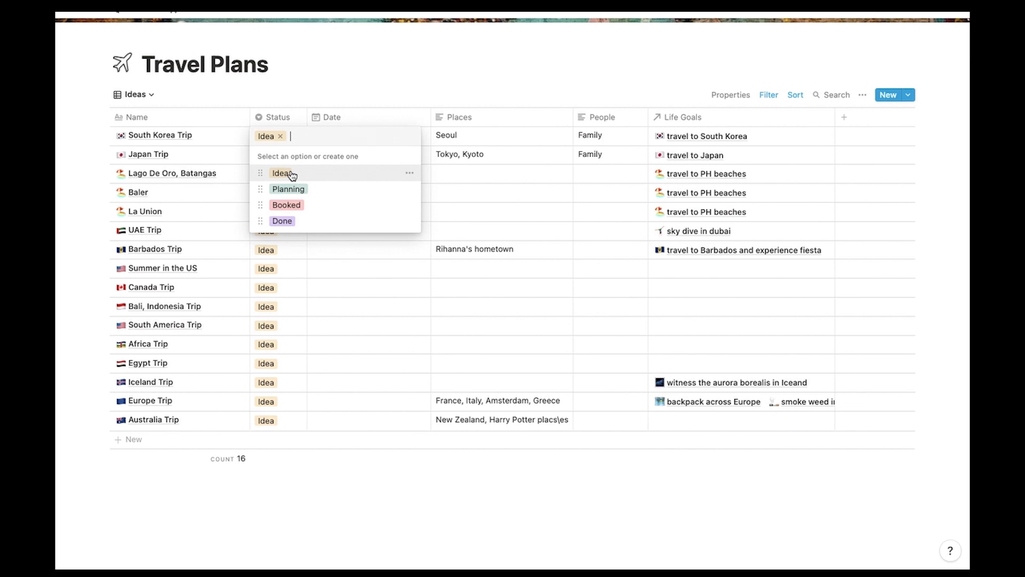
pyautogui.click(311, 190)
pyautogui.click(137, 117)
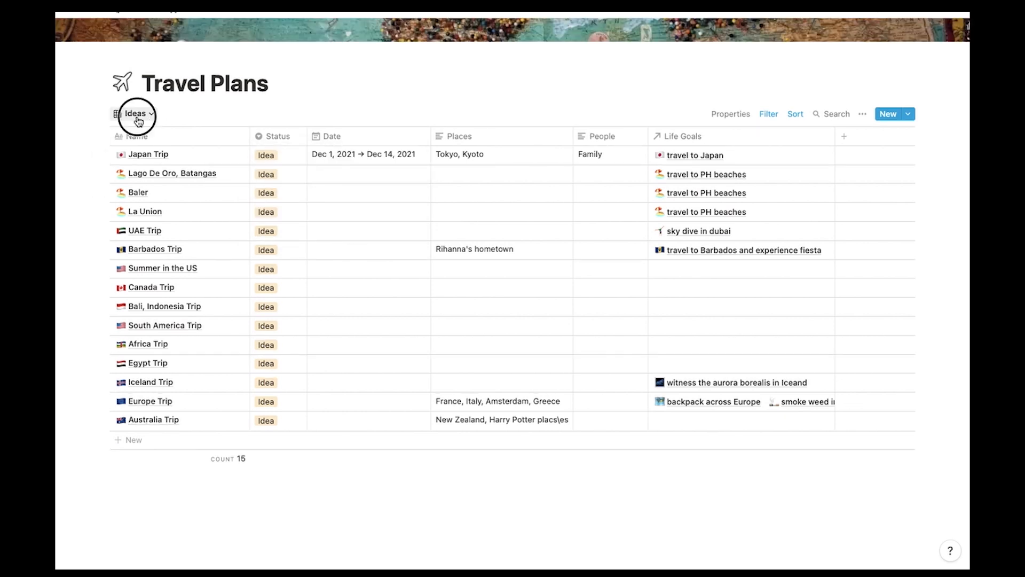
pyautogui.click(155, 203)
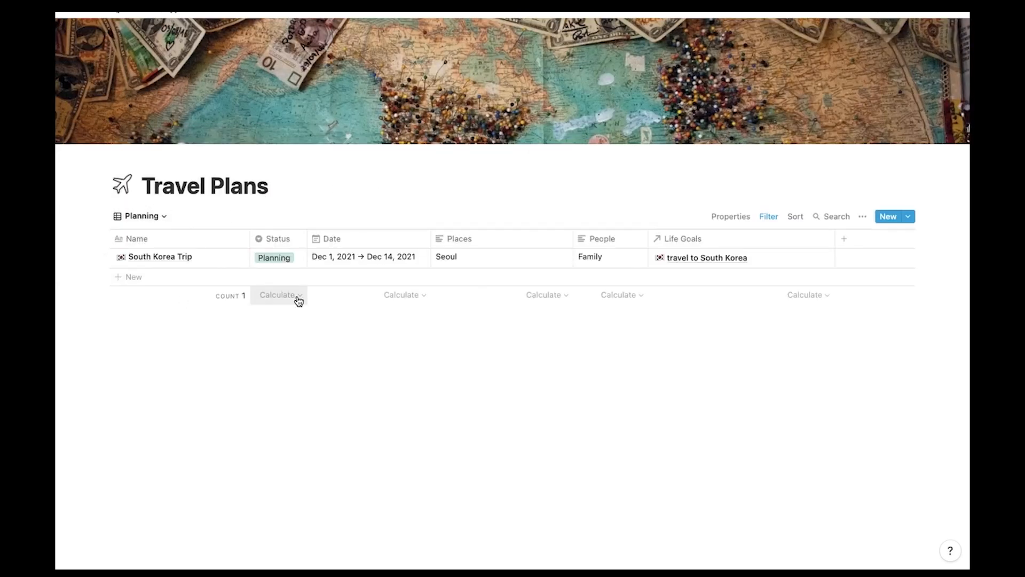
# Change the South Korea Trip's status back to Idea and switch the Travel Plans table to the Ideas view
pyautogui.click(280, 260)
pyautogui.click(296, 294)
pyautogui.click(150, 217)
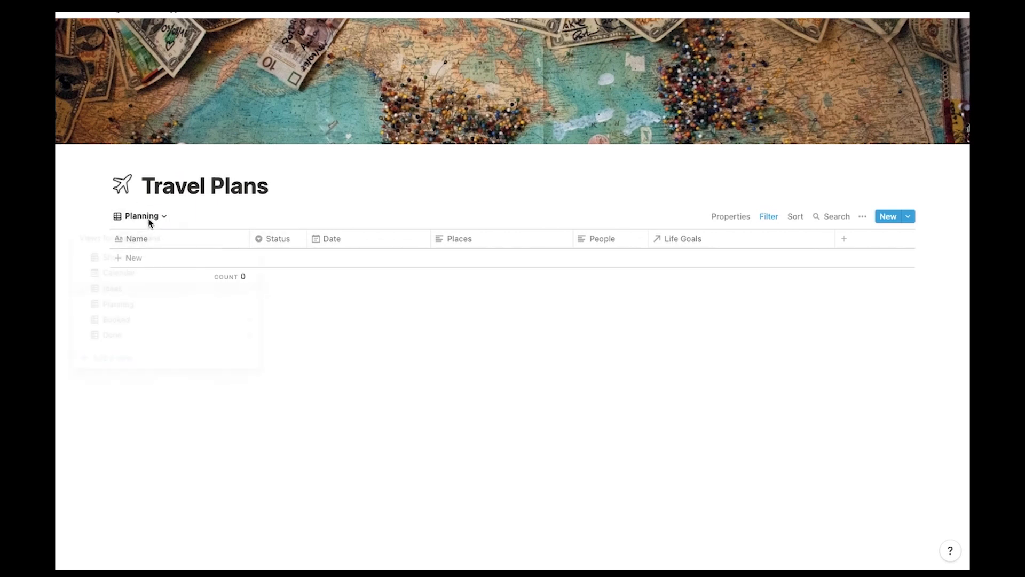
pyautogui.click(128, 290)
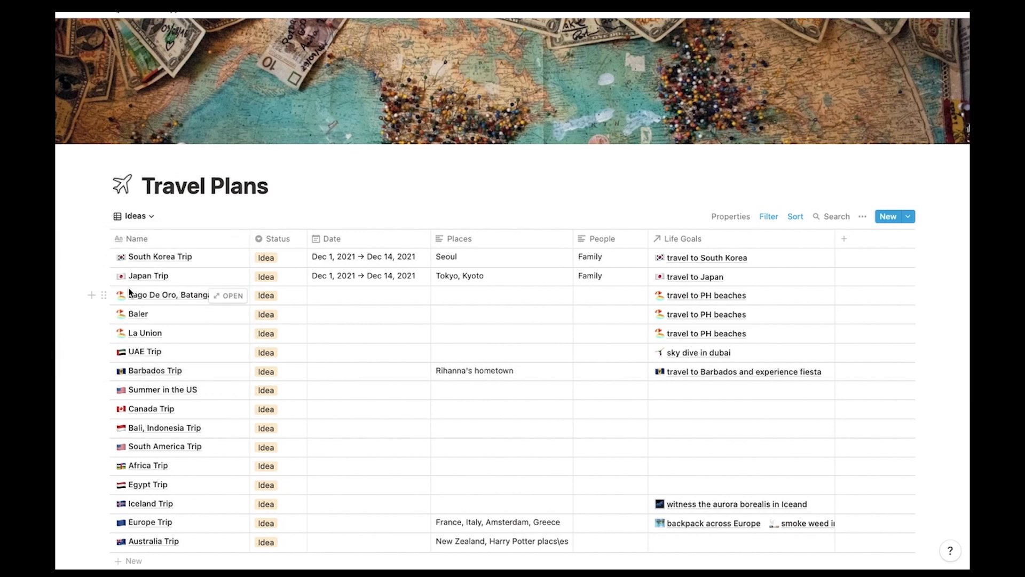
# Return to the Life Hub, open the Habit Tracker and examine the daily habit checkboxes in the January entry
pyautogui.click(138, 12)
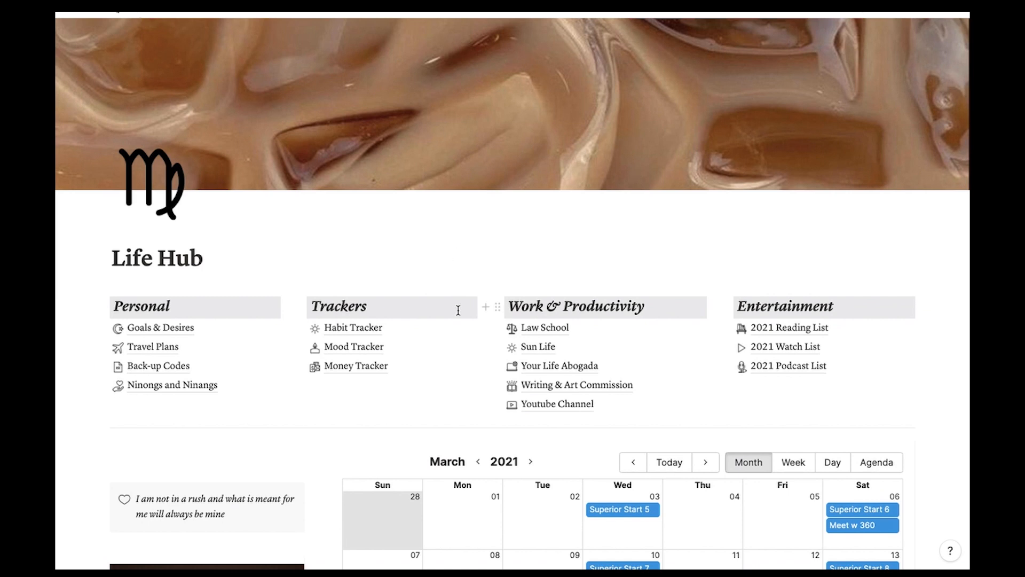
pyautogui.click(357, 331)
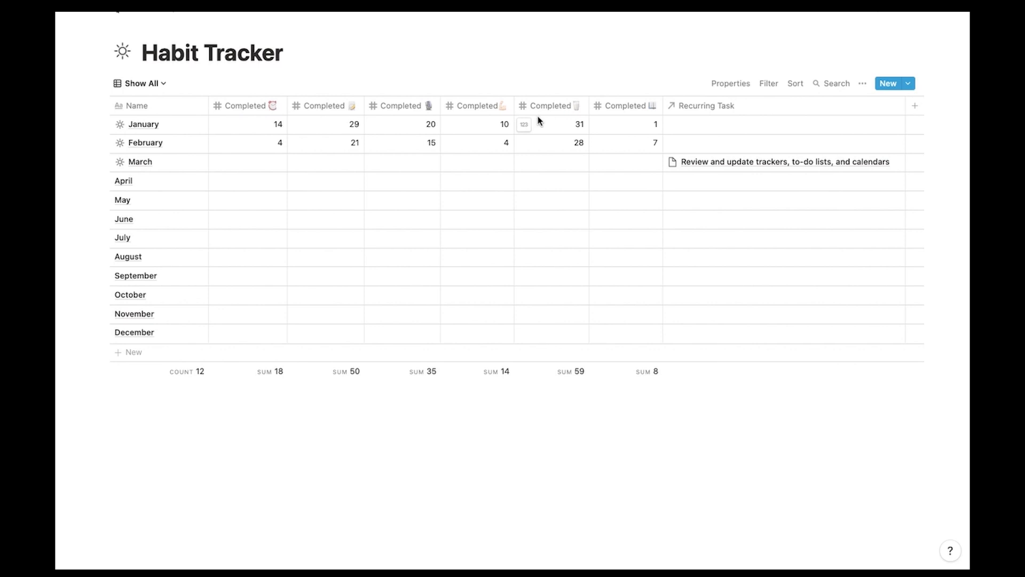
pyautogui.click(188, 125)
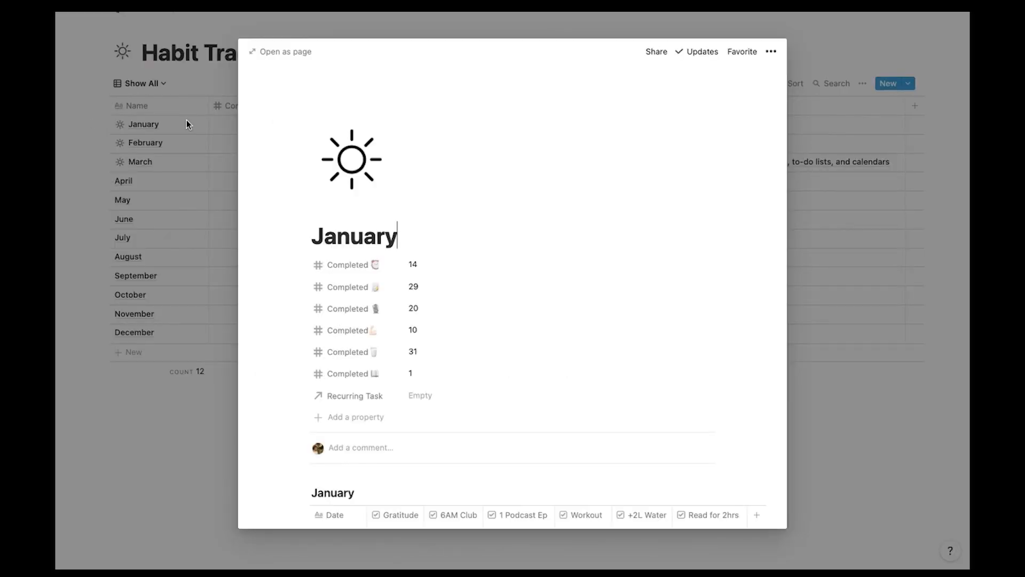
pyautogui.scroll(-10, 609, 259)
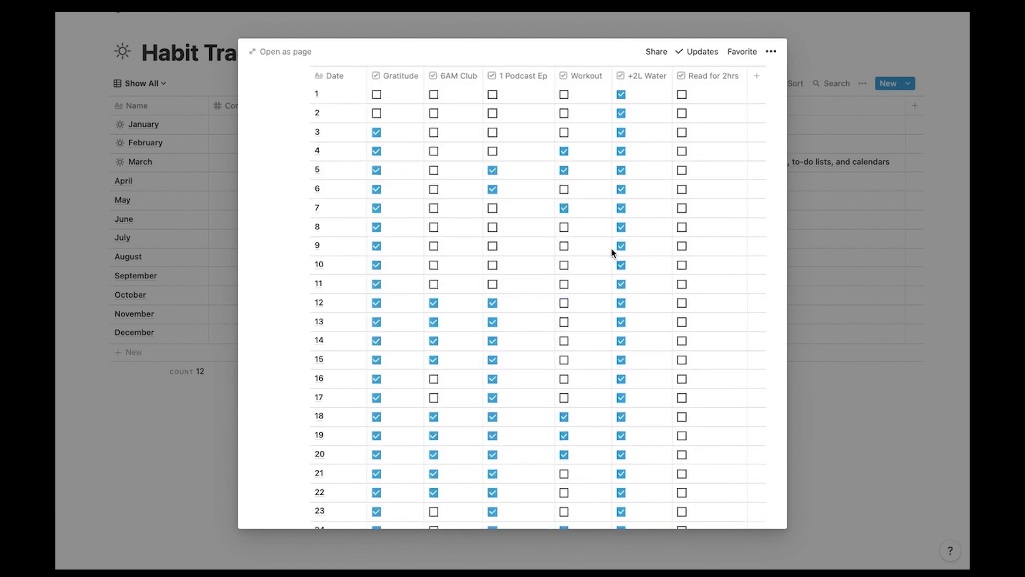
pyautogui.scroll(2, 611, 249)
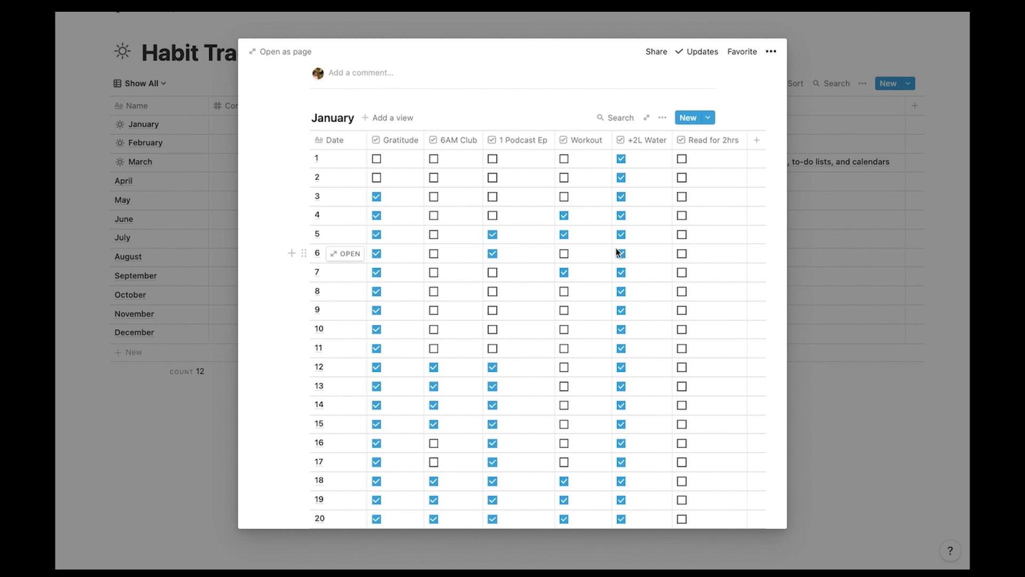
# Set the calculation under the Gratitude column of January's daily habit table to Checked
pyautogui.scroll(-9, 617, 252)
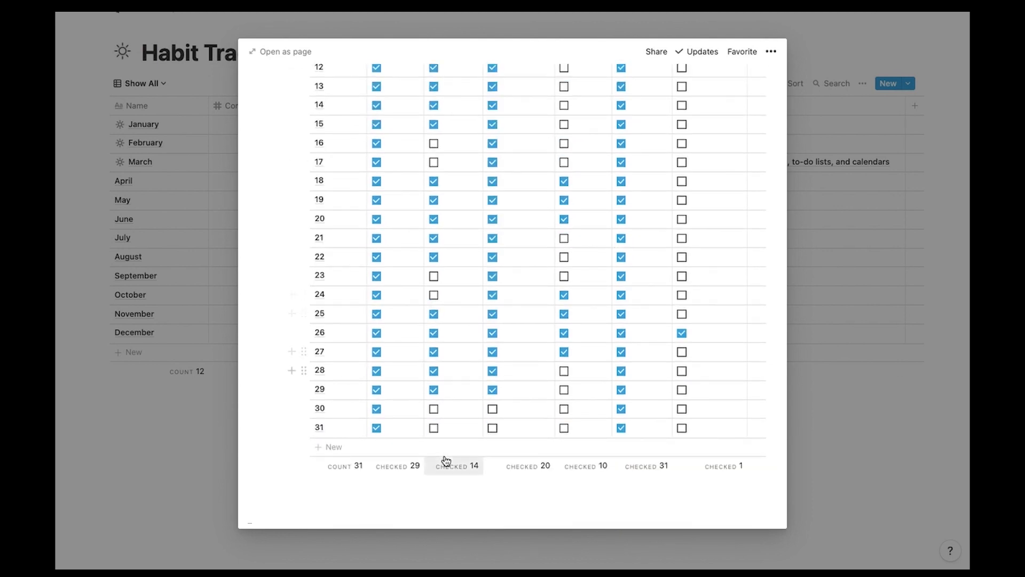
pyautogui.click(394, 470)
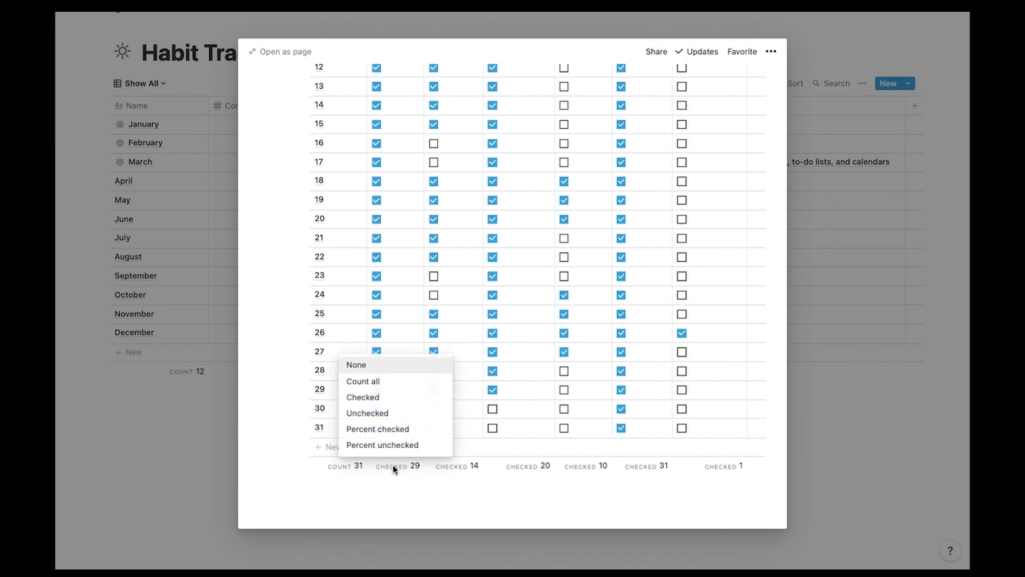
pyautogui.click(388, 397)
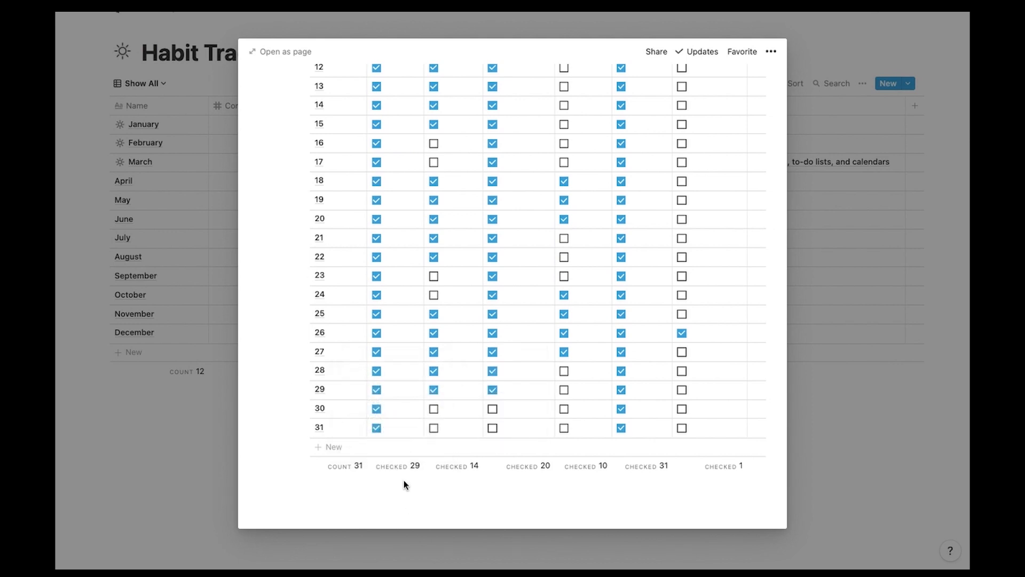
# Compare the checked counts under January's habit table with the entry's Completed properties, and close the January entry
pyautogui.scroll(10, 474, 392)
pyautogui.scroll(-10, 477, 392)
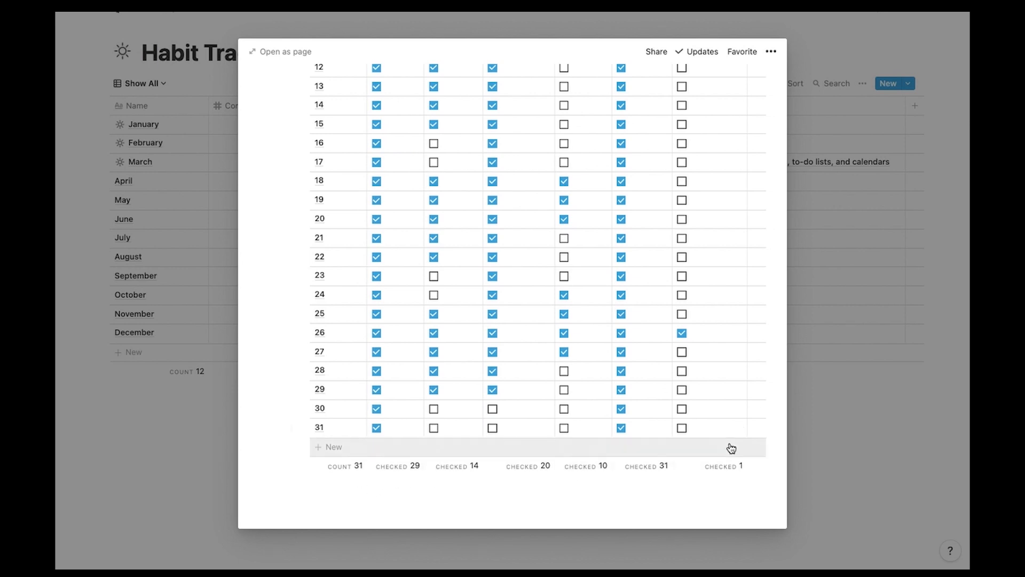
pyautogui.scroll(10, 706, 276)
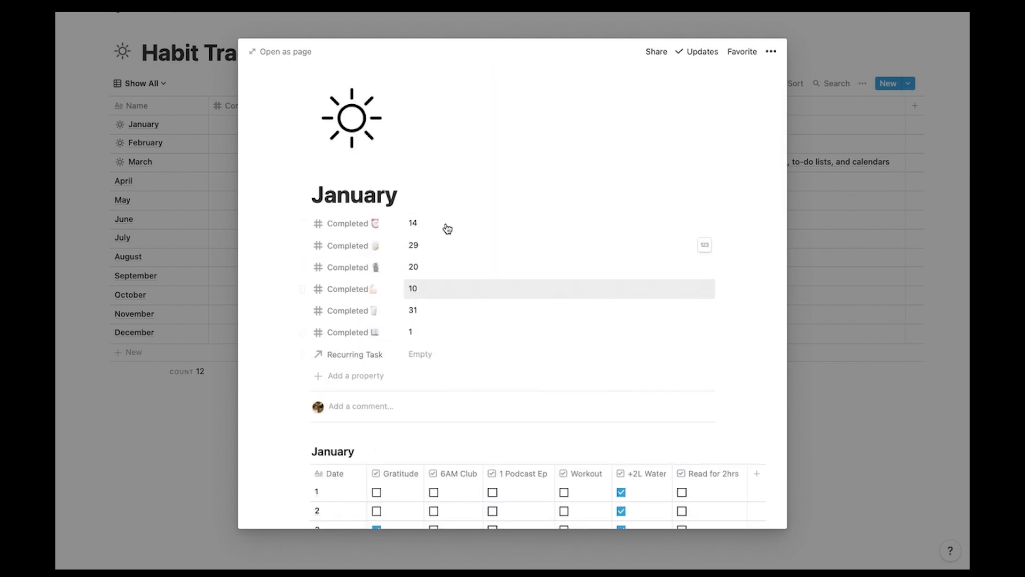
pyautogui.click(189, 186)
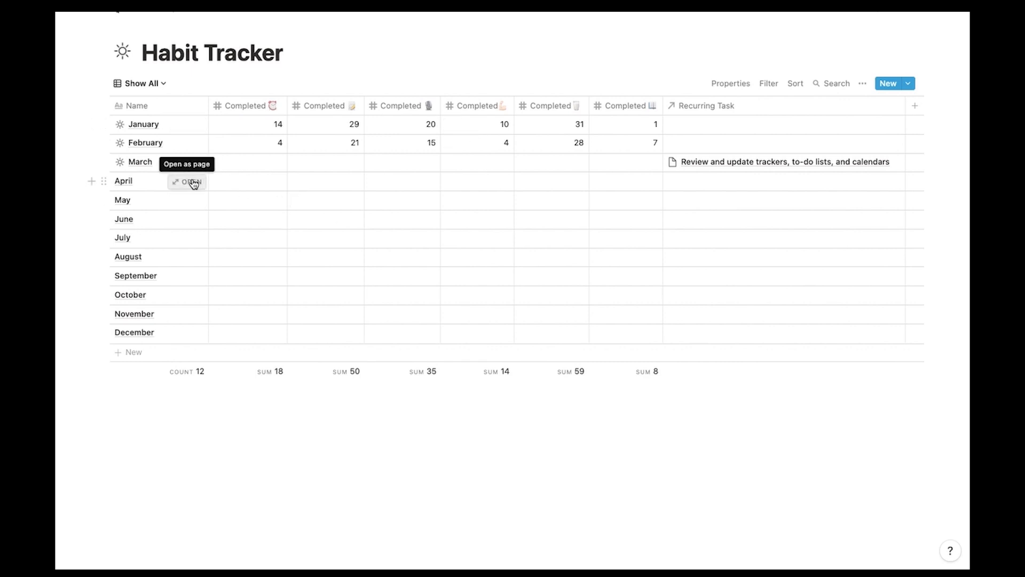
# Apply the Monthly Habit Tracker template to the April entry, look through its daily checklist and close the entry
pyautogui.click(193, 184)
pyautogui.scroll(-3, 492, 193)
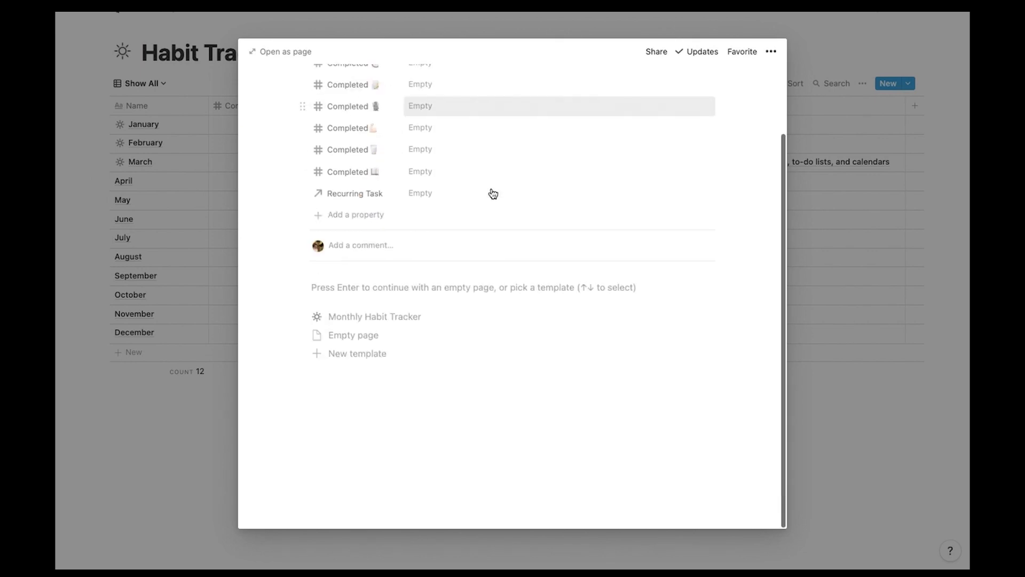
pyautogui.click(393, 319)
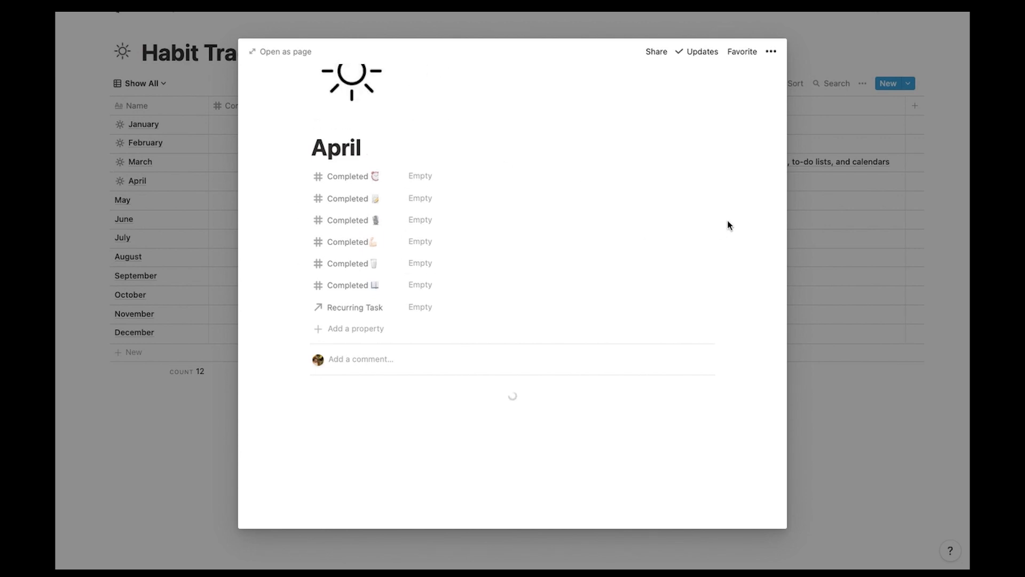
pyautogui.scroll(3, 772, 227)
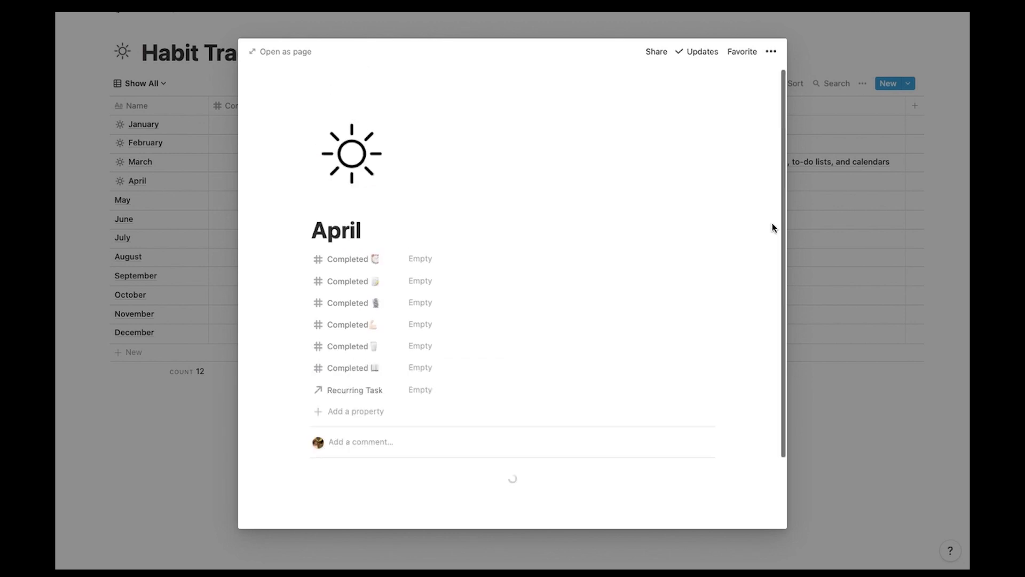
pyautogui.scroll(-3, 773, 226)
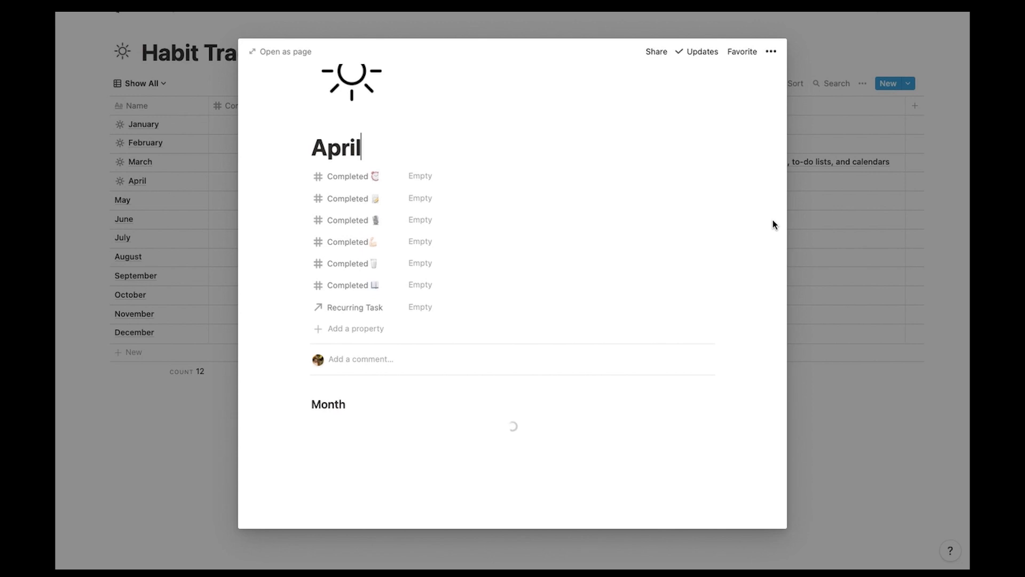
pyautogui.scroll(-7, 758, 256)
pyautogui.scroll(-12, 761, 246)
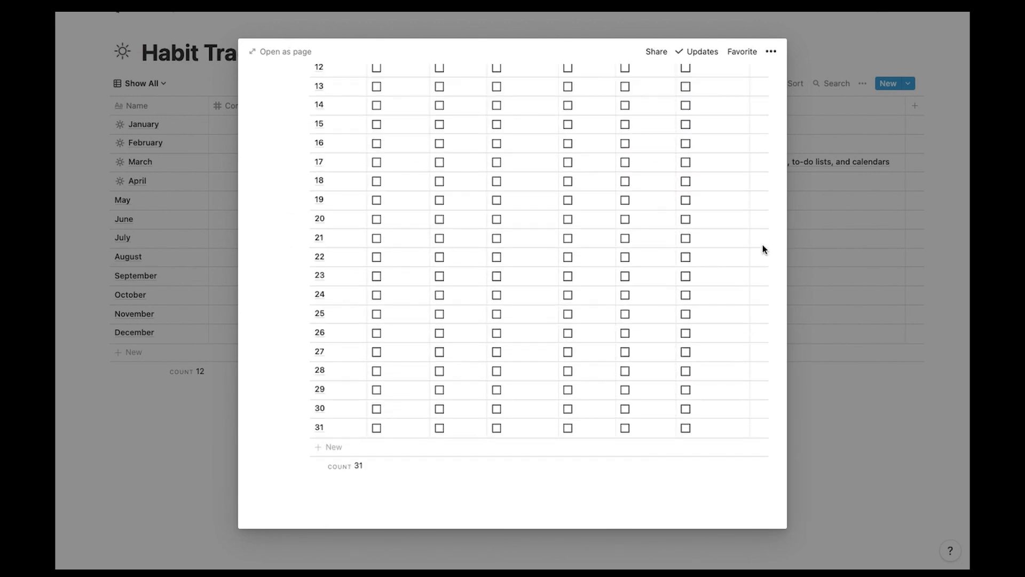
pyautogui.scroll(20, 665, 211)
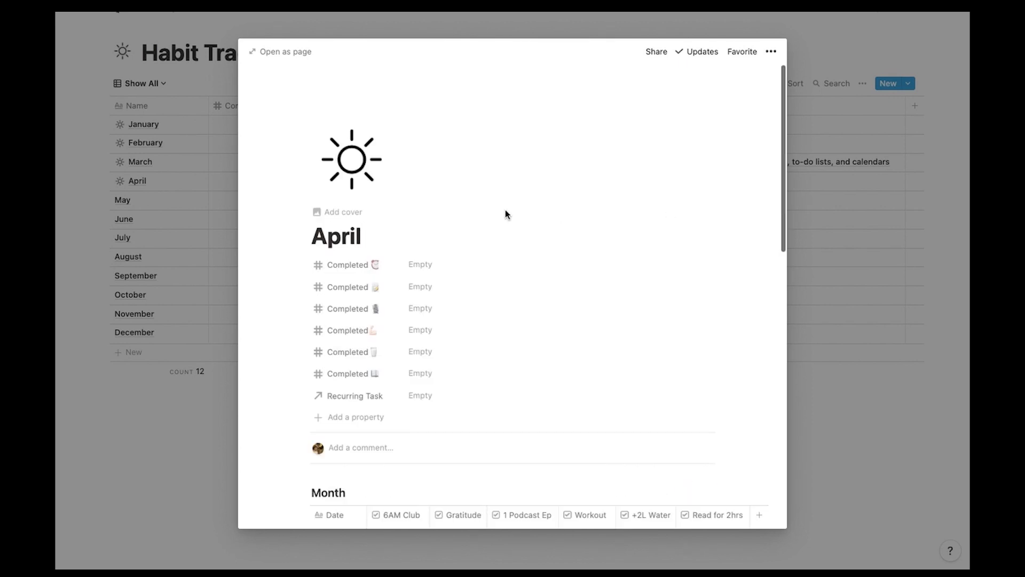
pyautogui.click(149, 212)
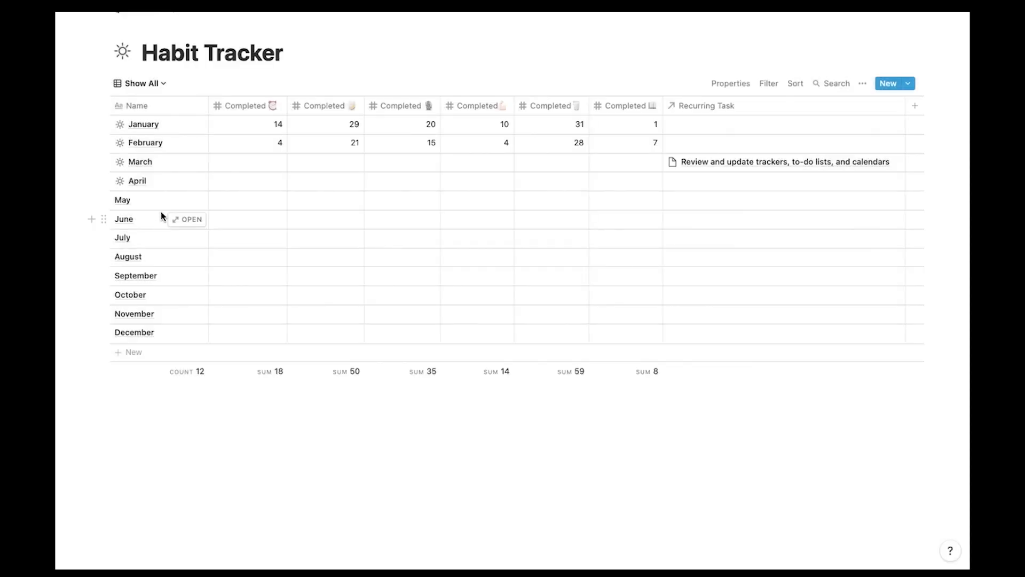
# Return to the Life Hub, open the Mood Tracker and examine the April entry's daily Mood and Comments table and total properties
pyautogui.click(129, 11)
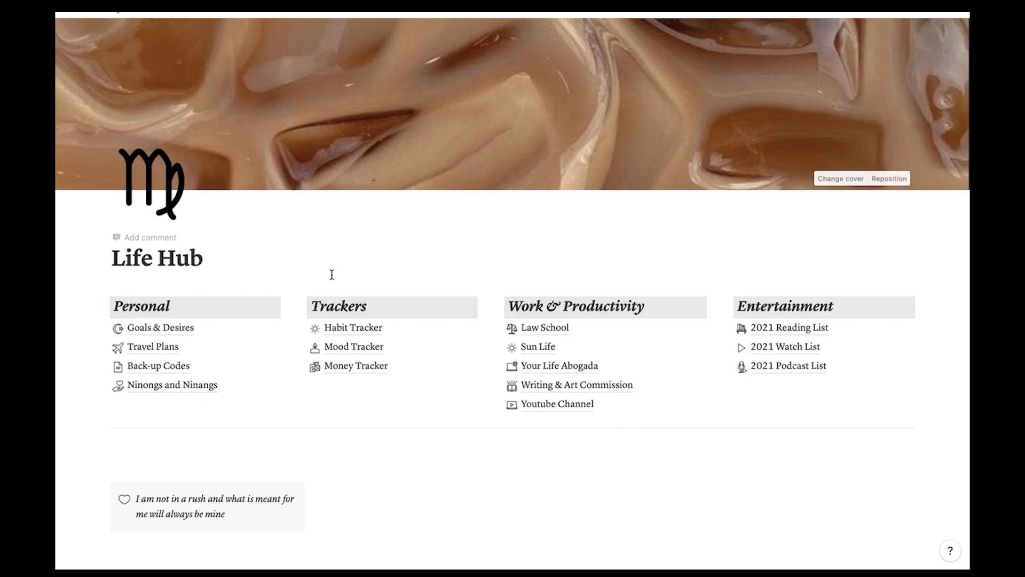
pyautogui.click(355, 348)
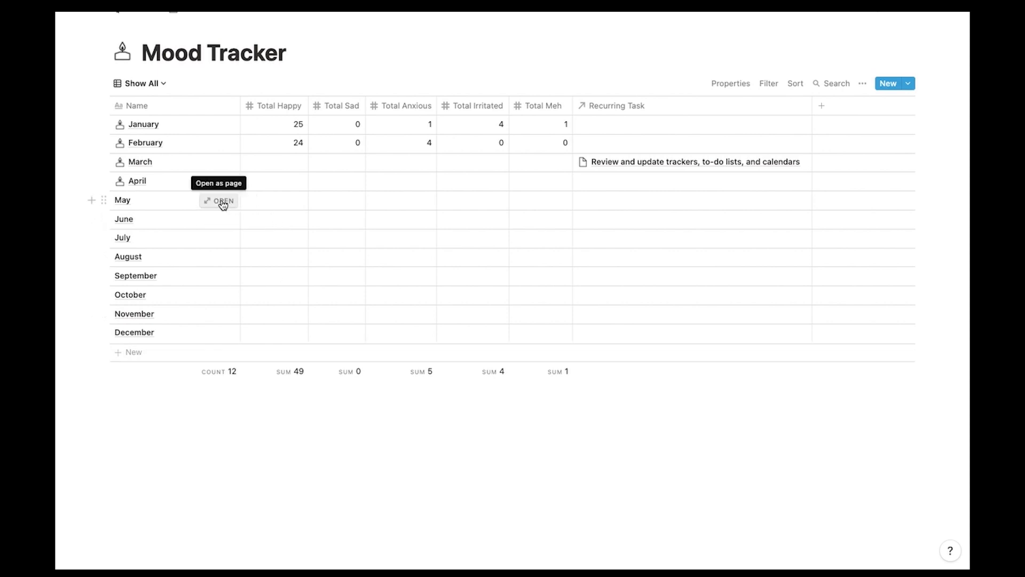
pyautogui.click(223, 202)
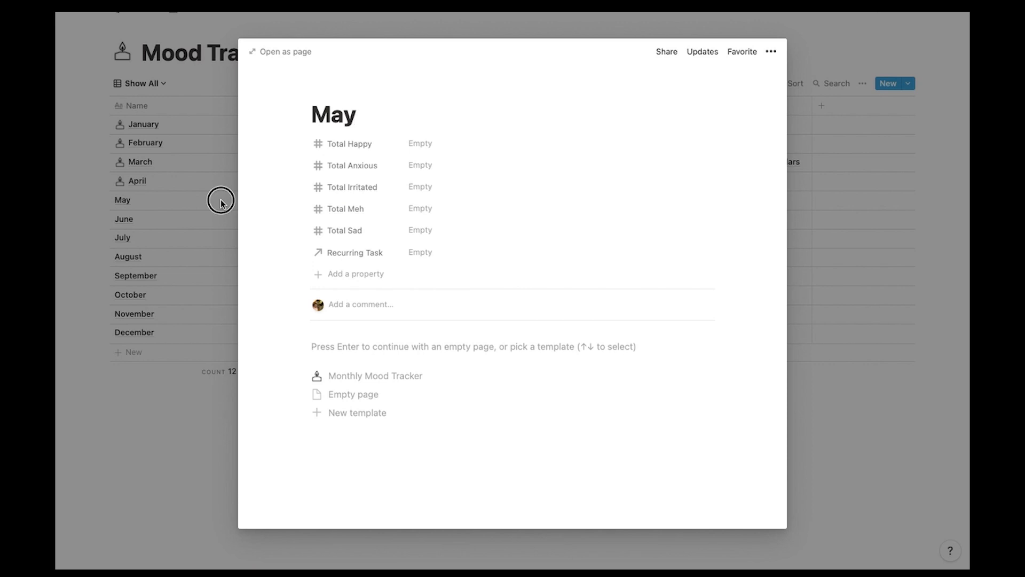
pyautogui.click(219, 199)
pyautogui.click(223, 181)
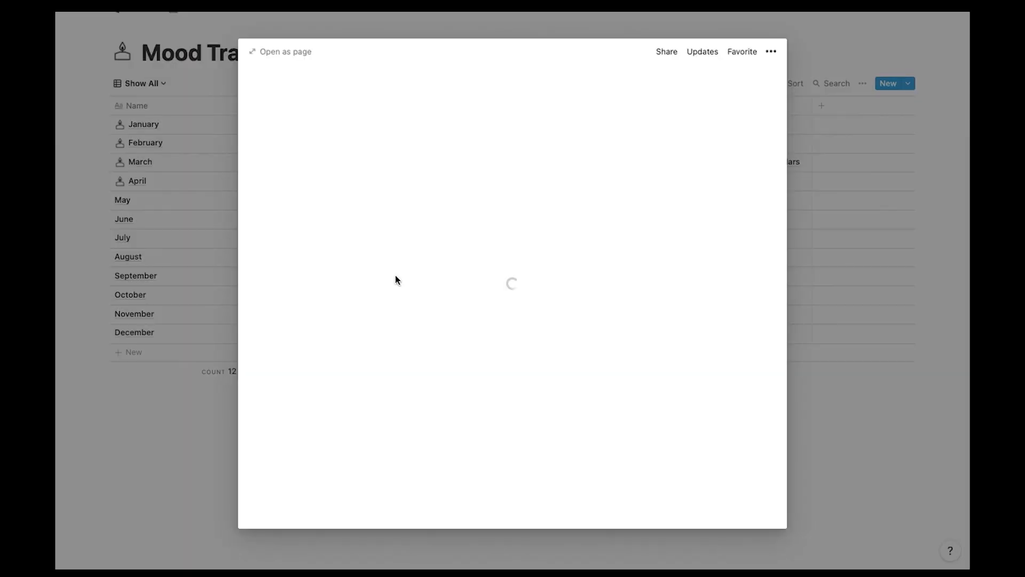
pyautogui.scroll(-8, 403, 266)
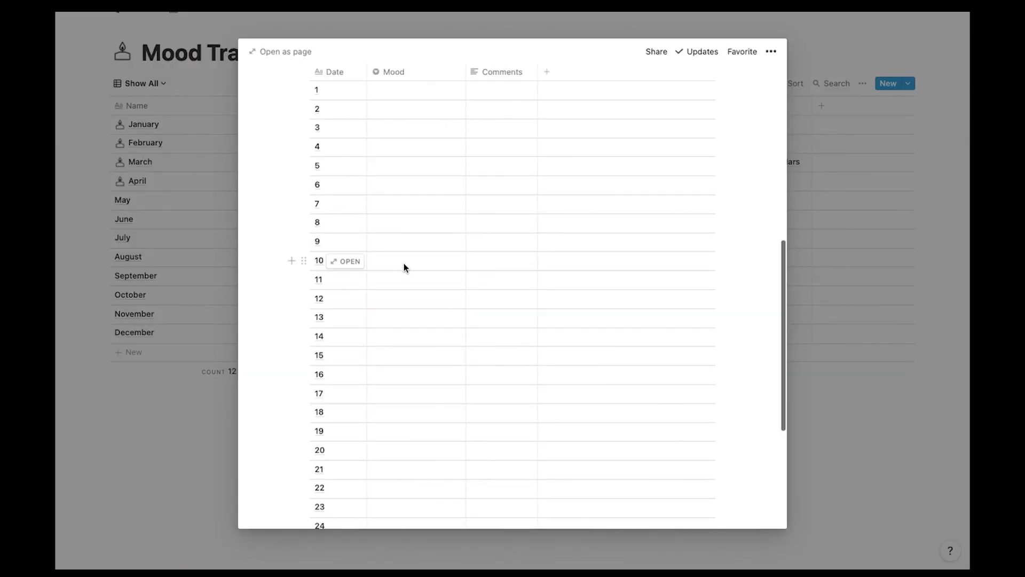
pyautogui.scroll(1, 486, 178)
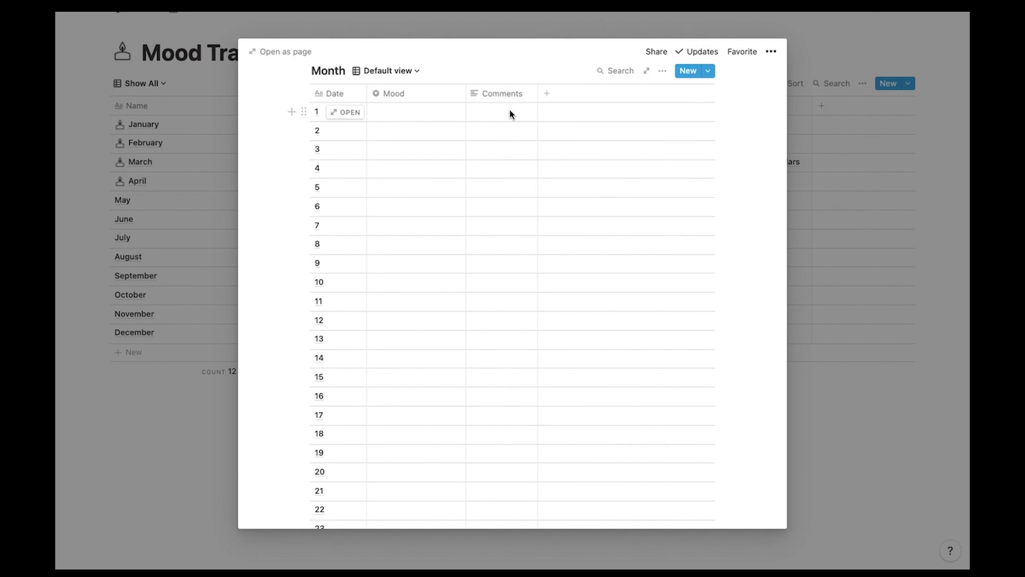
pyautogui.scroll(-5, 511, 313)
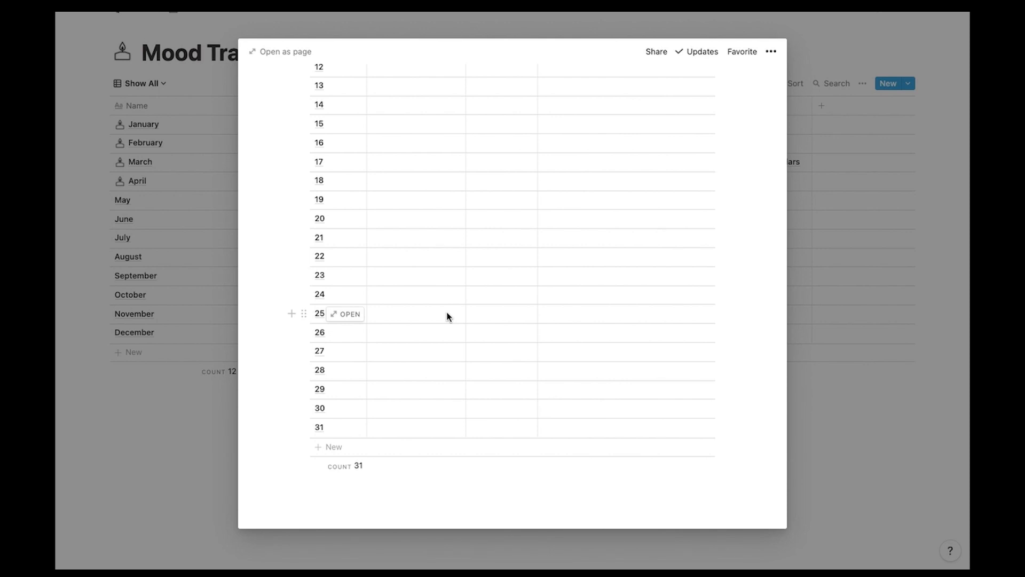
pyautogui.scroll(10, 447, 316)
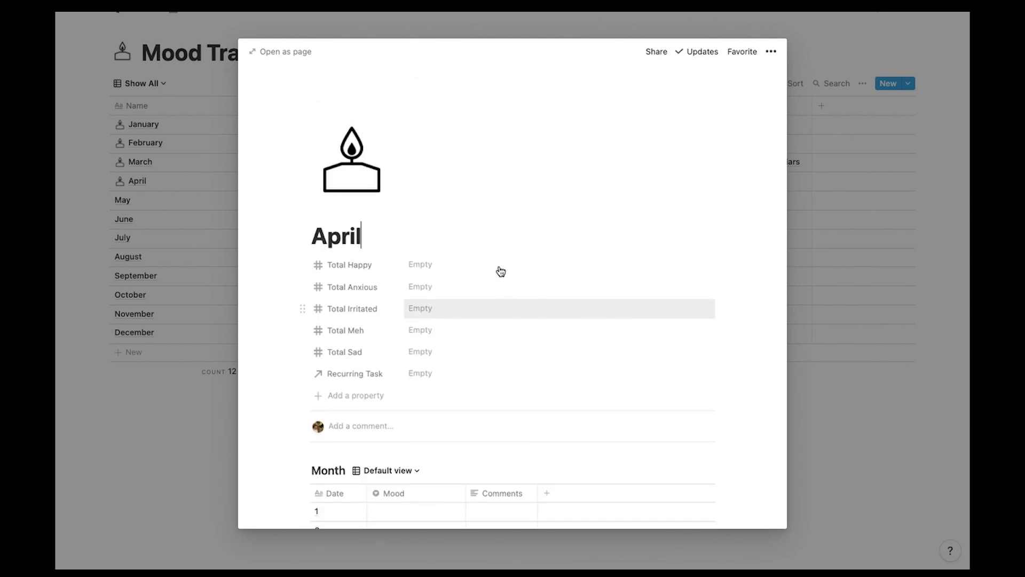
# Close the April entry, open the May mood entry to view its template options, and close it
pyautogui.click(181, 254)
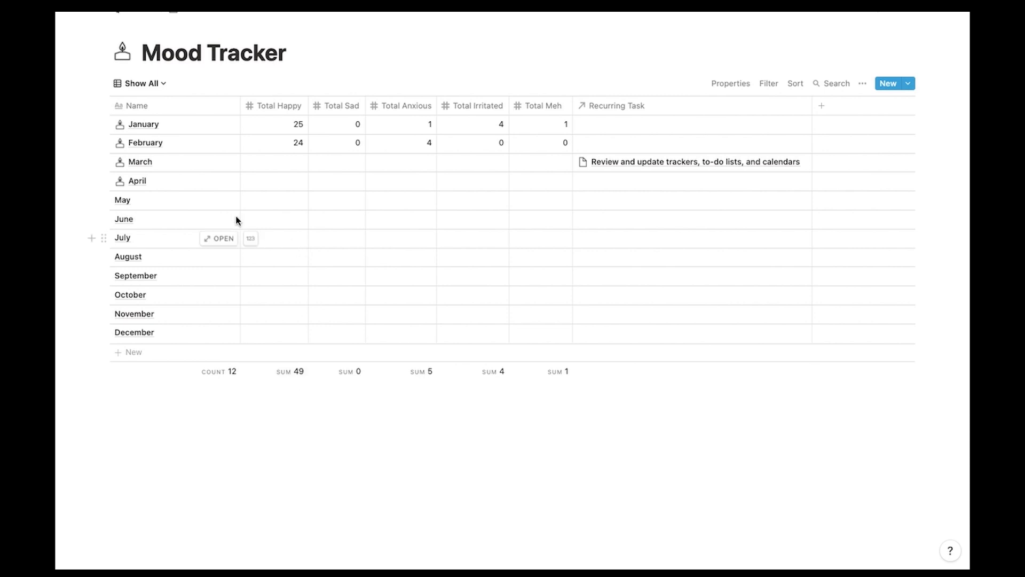
pyautogui.click(223, 203)
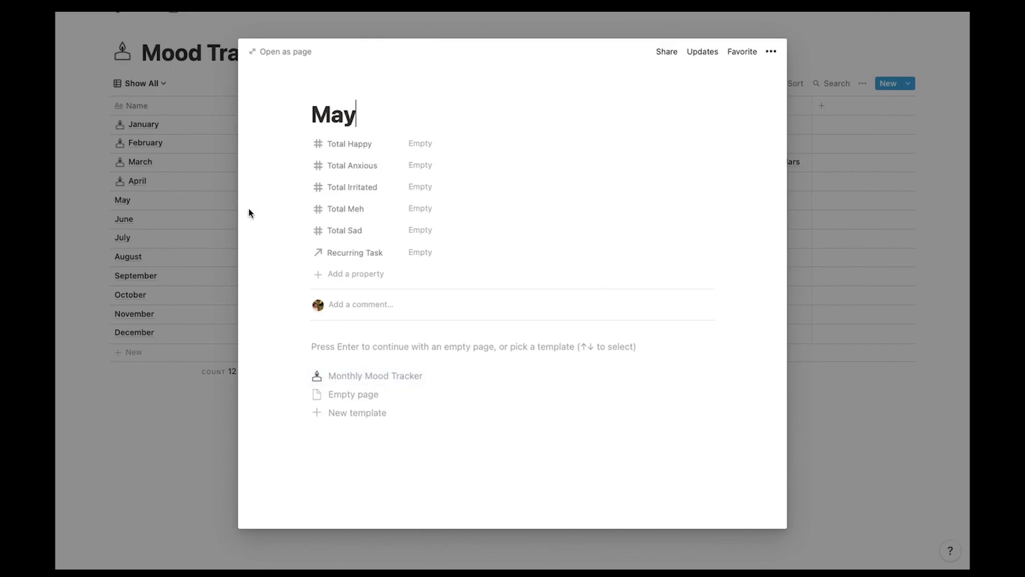
pyautogui.click(208, 205)
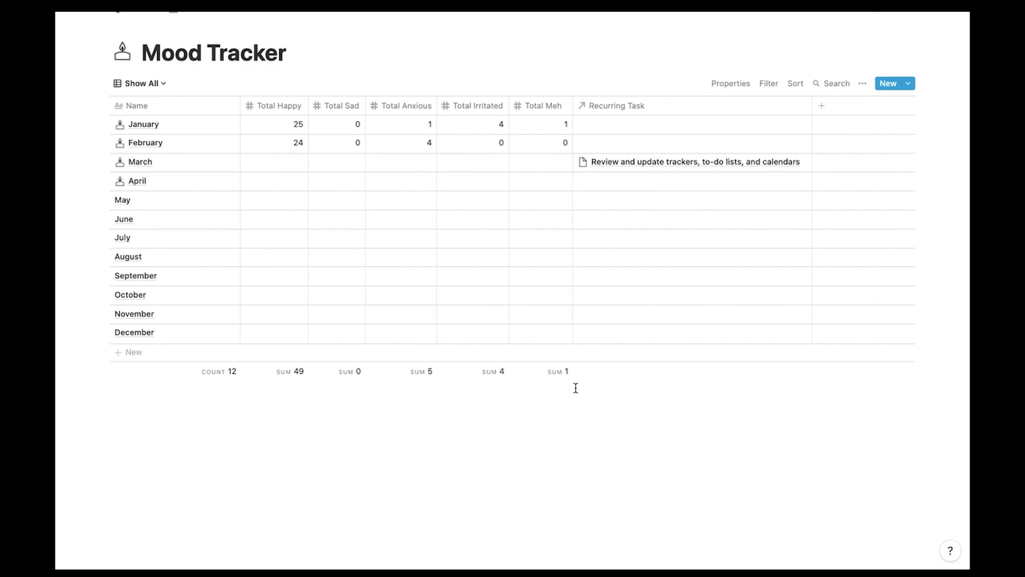
# Return to the Life Hub and open the Copy of Money Tracker page at its Monthly Tracker section
pyautogui.click(141, 13)
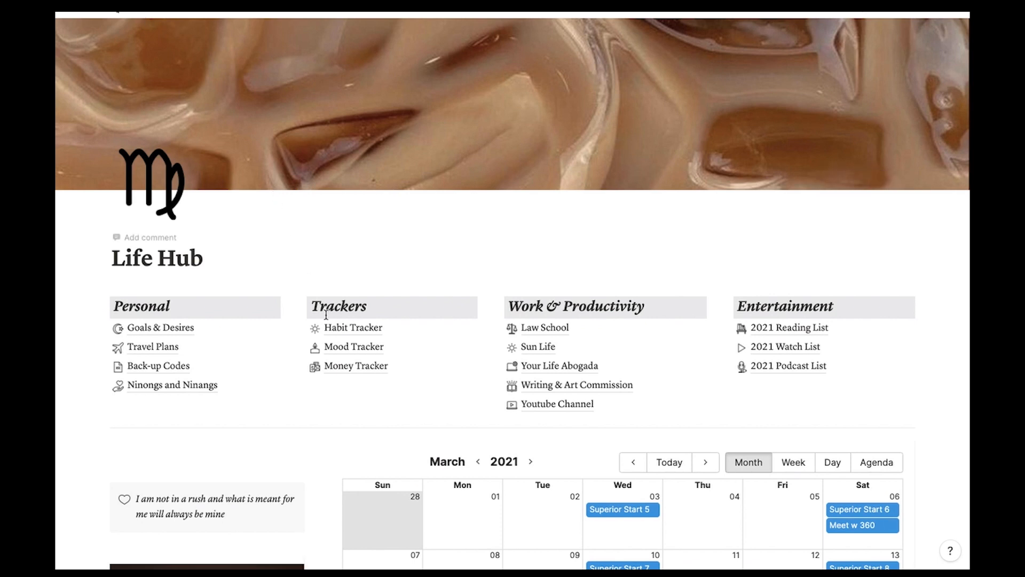
pyautogui.moveTo(57, 283)
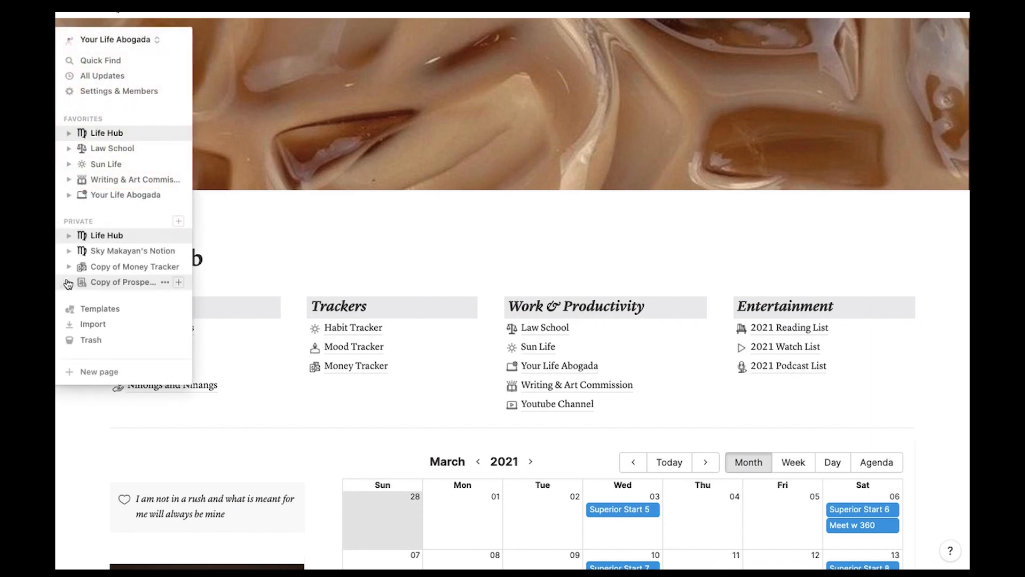
pyautogui.click(116, 267)
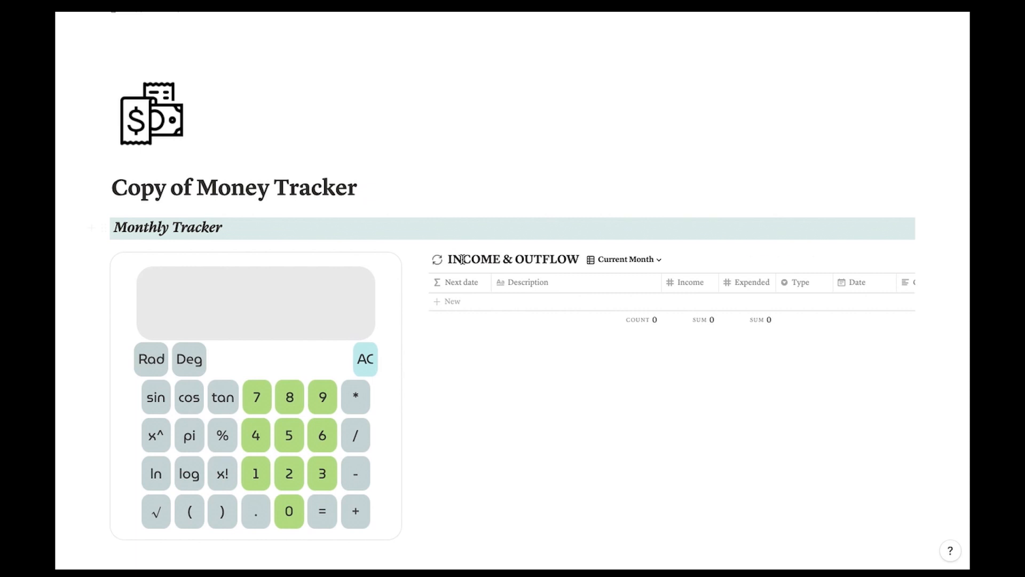
pyautogui.scroll(-2, 423, 366)
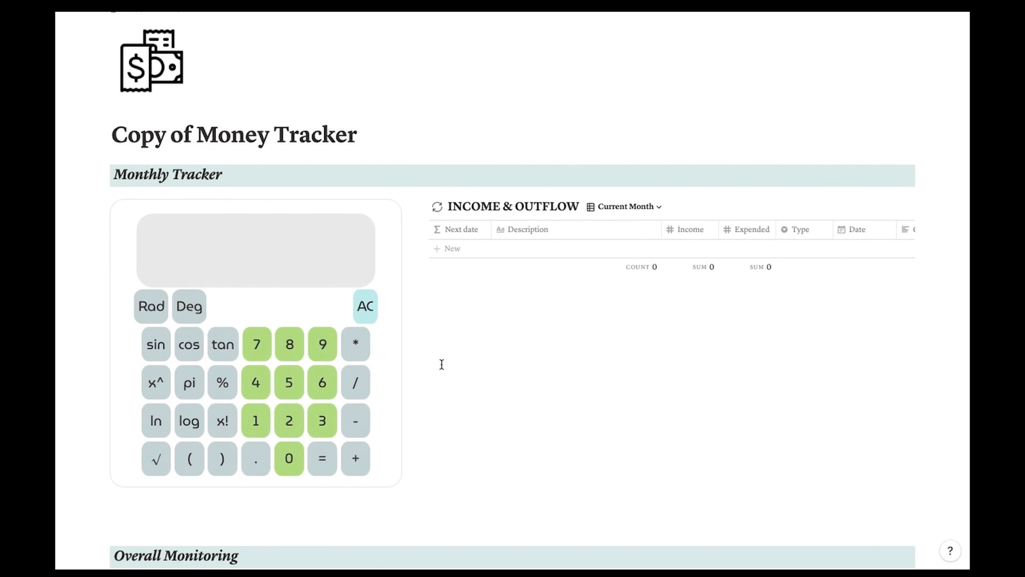
# Try a sample addition with the keys of the embedded calculator and clear it
pyautogui.click(289, 354)
pyautogui.click(286, 383)
pyautogui.click(350, 448)
pyautogui.click(322, 422)
pyautogui.click(300, 425)
pyautogui.click(322, 458)
pyautogui.click(365, 305)
# Try entering 76457475 directly in the calculator display, and erase it
pyautogui.click(305, 273)
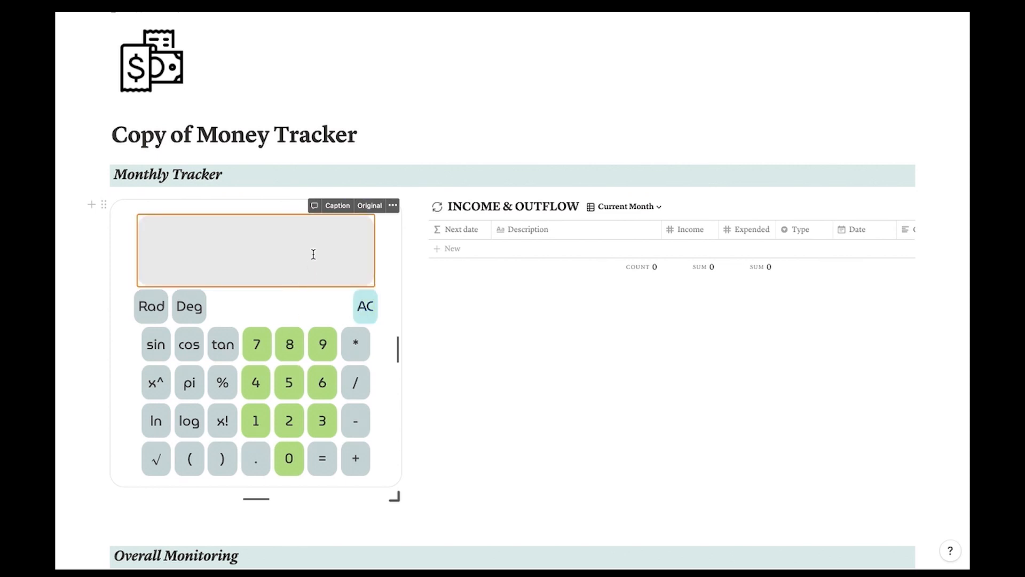
pyautogui.write('76457475')
pyautogui.press('BackSpace')
pyautogui.press('BackSpace')
pyautogui.press('BackSpace')
pyautogui.press('BackSpace')
pyautogui.press('BackSpace')
pyautogui.press('BackSpace')
pyautogui.press('BackSpace')
pyautogui.press('BackSpace')
pyautogui.click(305, 183)
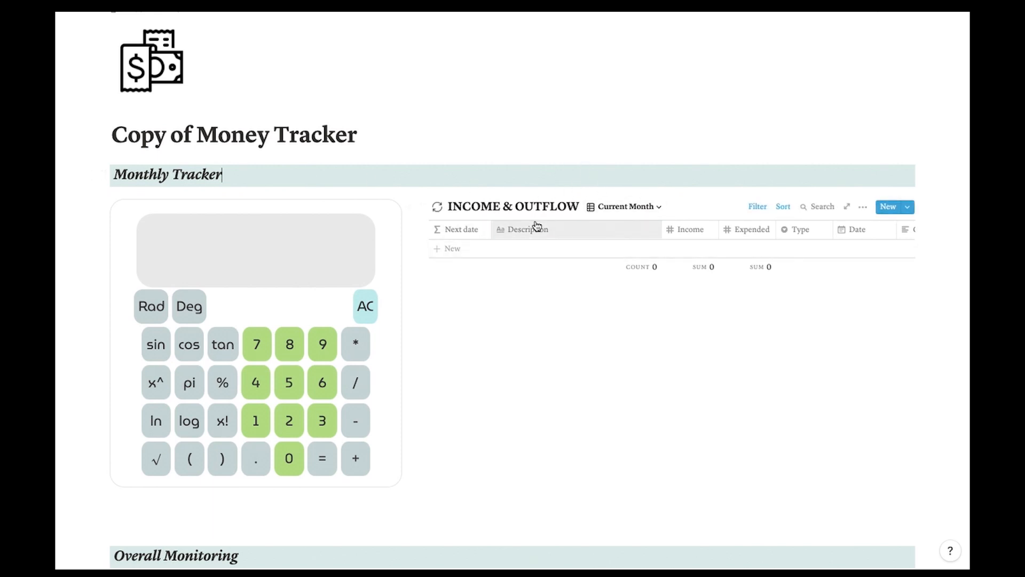
# Add an Income & Outflow entry described as "Bought aloe vera" with 300 expended
pyautogui.click(527, 249)
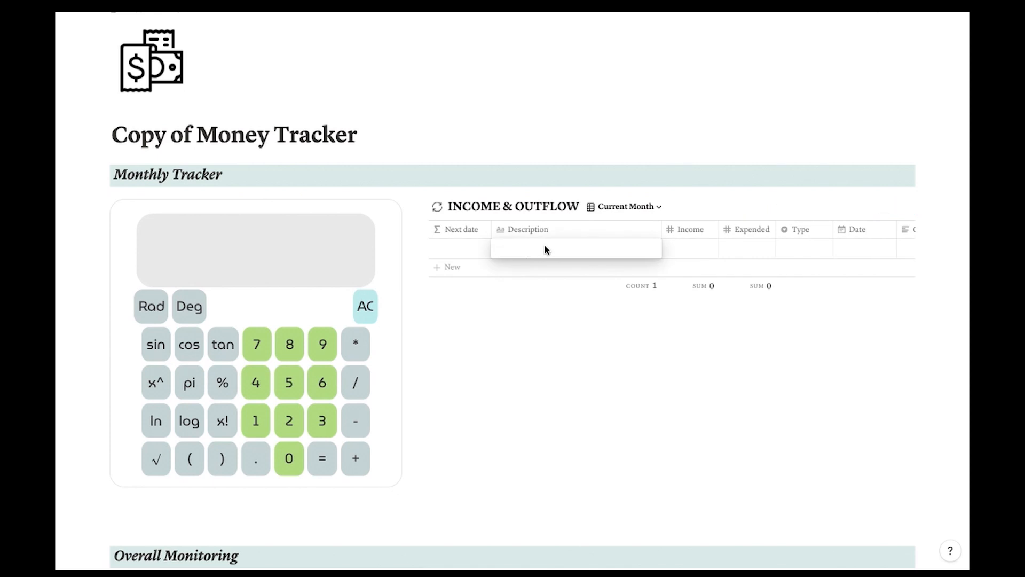
pyautogui.write('B')
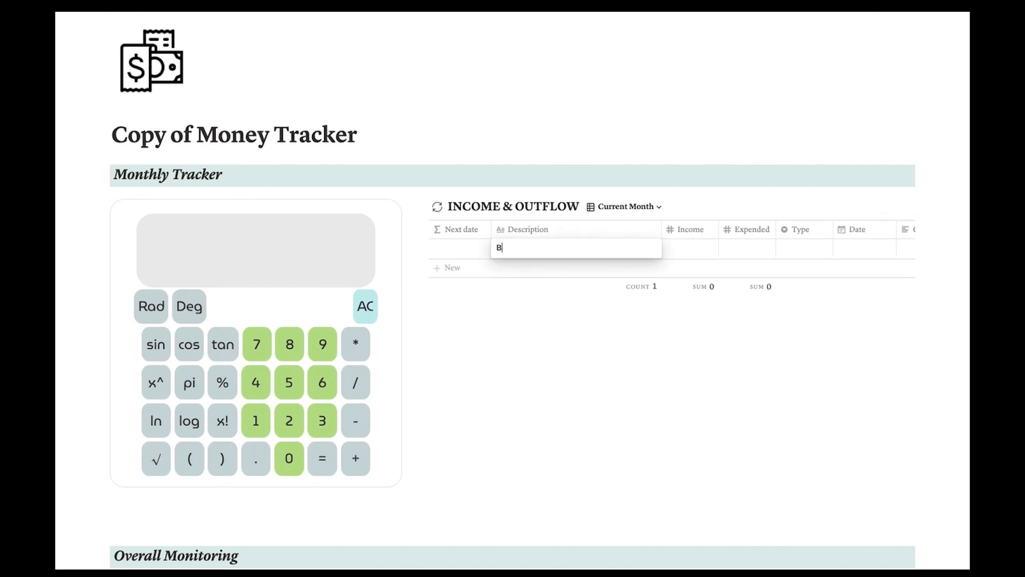
pyautogui.write('ought aloe vera')
pyautogui.press('Tab')
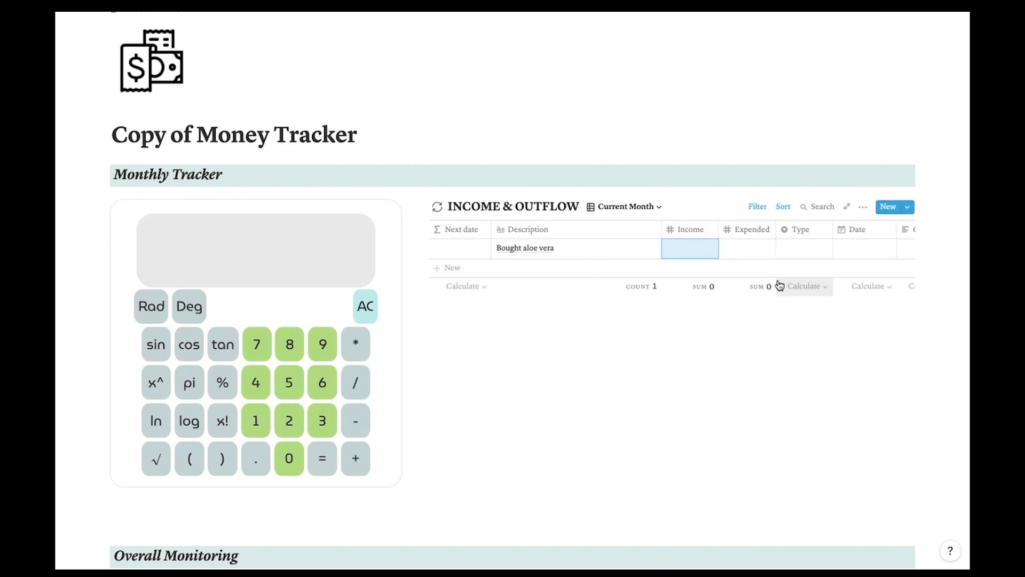
pyautogui.click(748, 248)
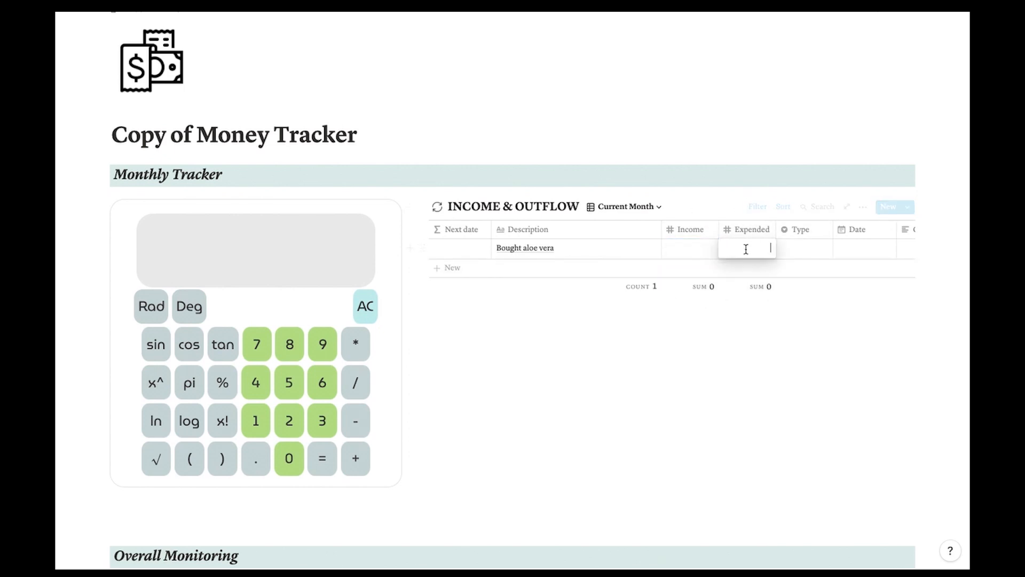
pyautogui.write('300')
pyautogui.press('Tab')
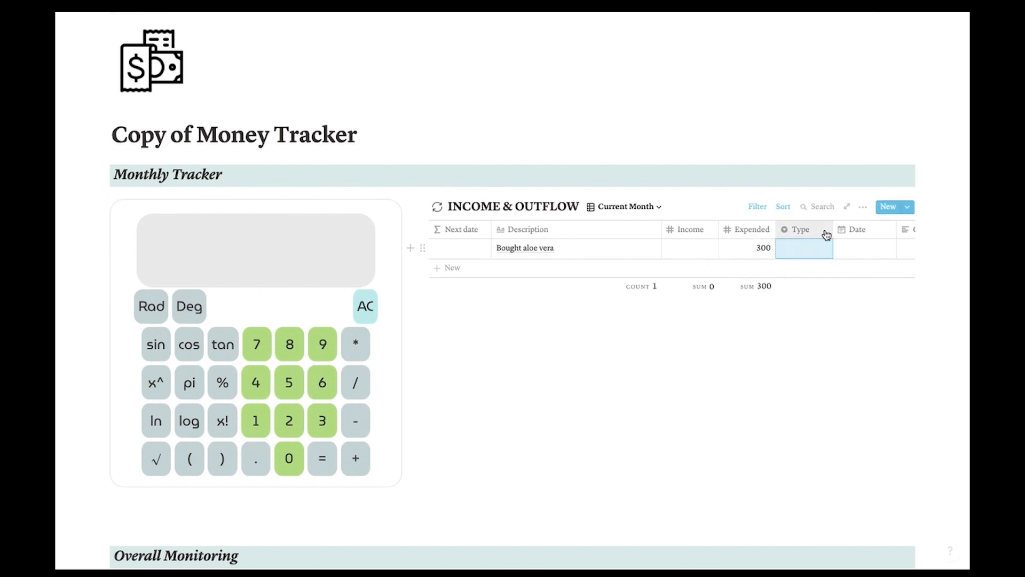
# Set the aloe vera entry's Type to wants and its Date to March 16, 2021
pyautogui.click(820, 252)
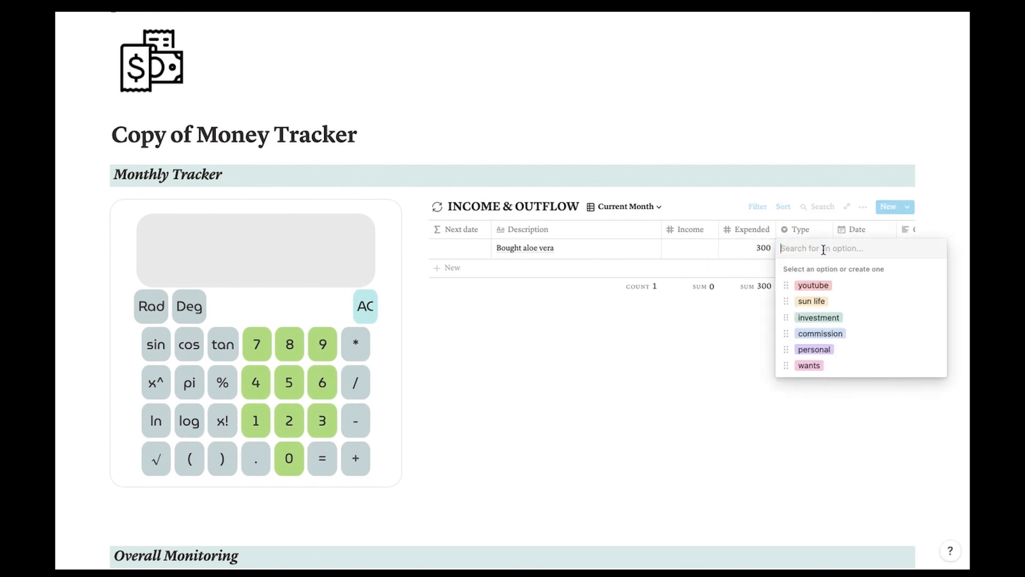
pyautogui.click(810, 366)
pyautogui.click(538, 179)
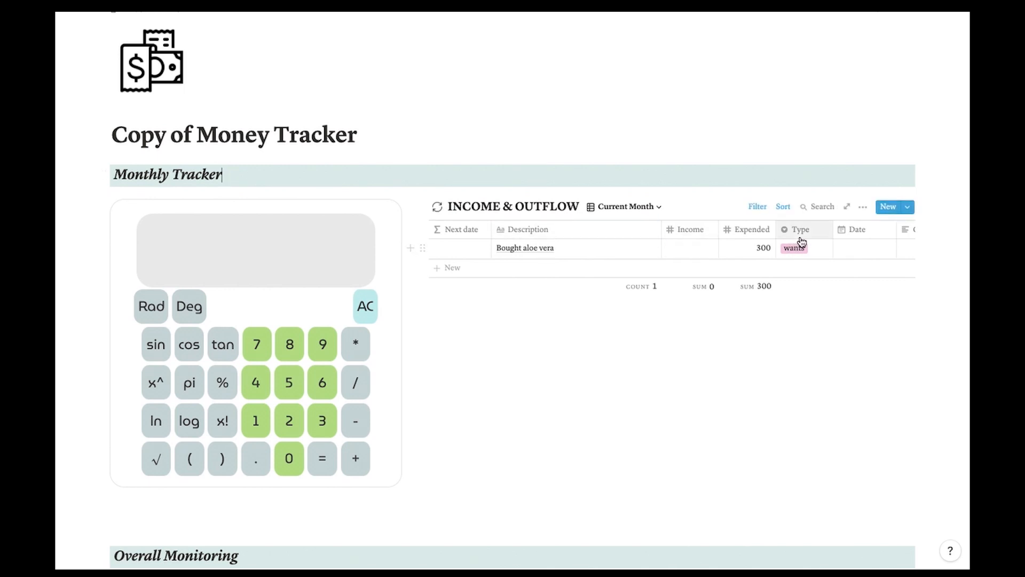
pyautogui.click(862, 248)
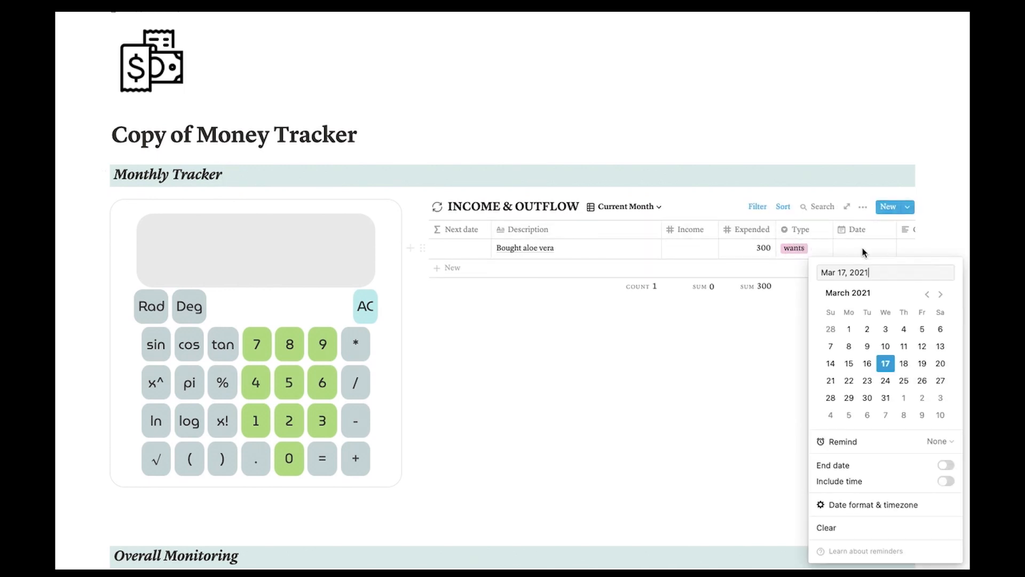
pyautogui.click(867, 363)
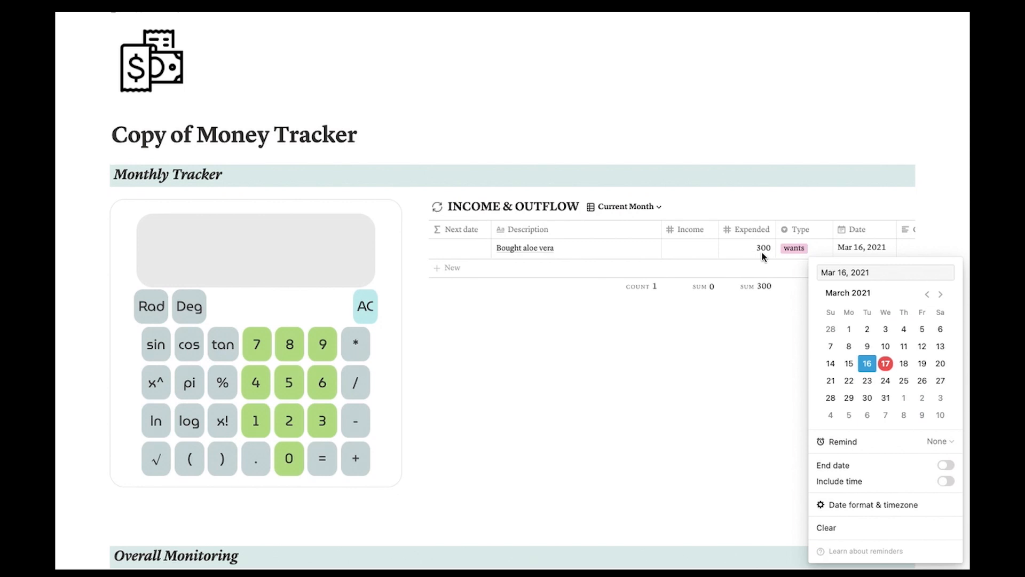
pyautogui.press('Escape')
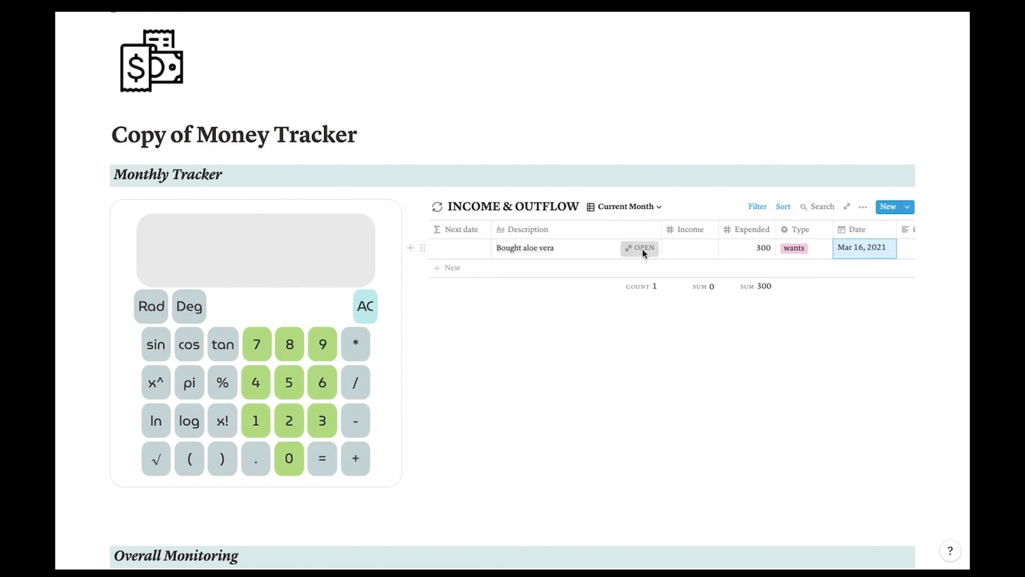
# Open the aloe vera entry, set its Comment property to "bpi" and close the entry
pyautogui.click(642, 249)
pyautogui.scroll(-10, 598, 270)
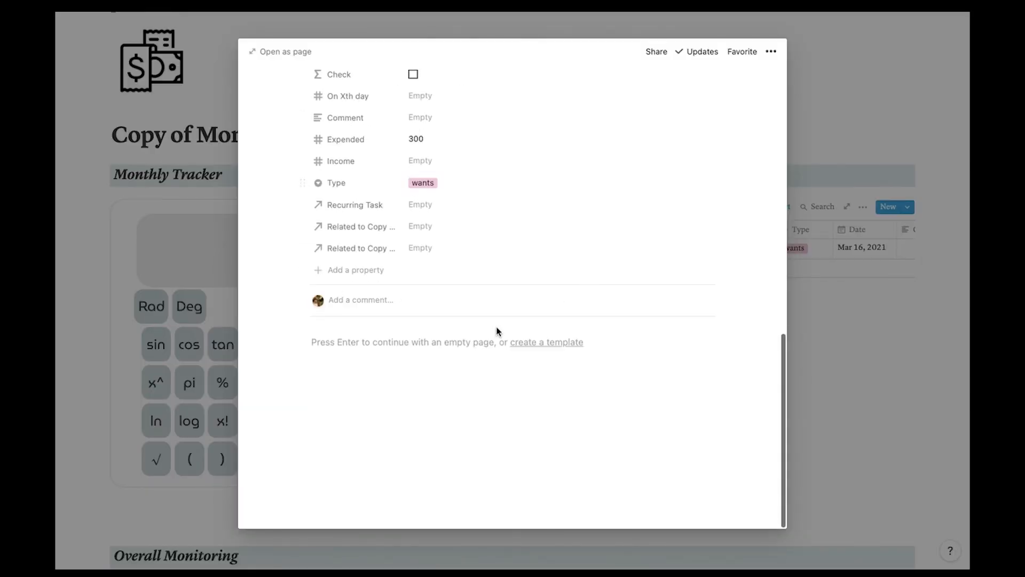
pyautogui.click(432, 120)
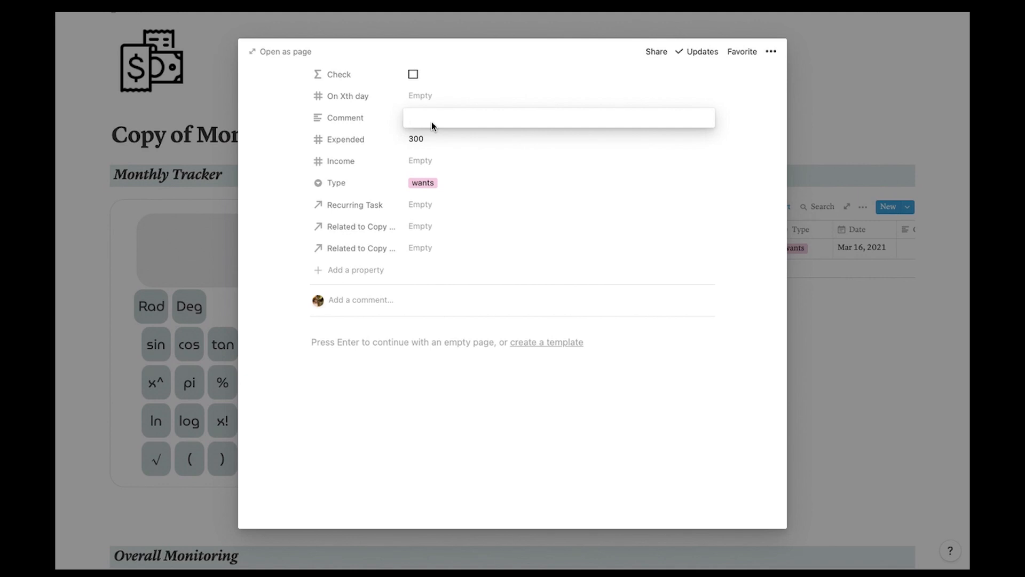
pyautogui.write('bp')
pyautogui.press('Return')
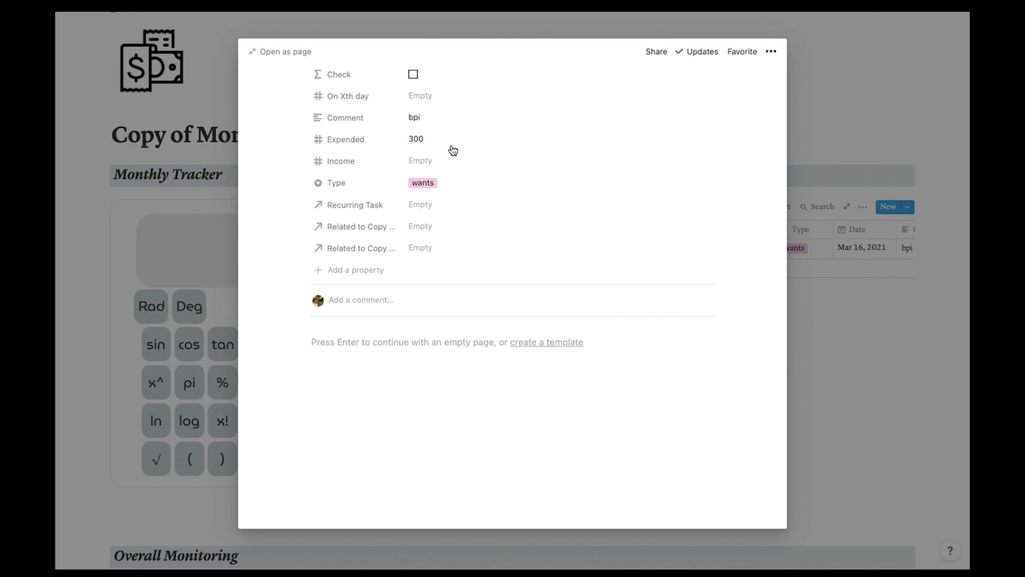
pyautogui.click(224, 154)
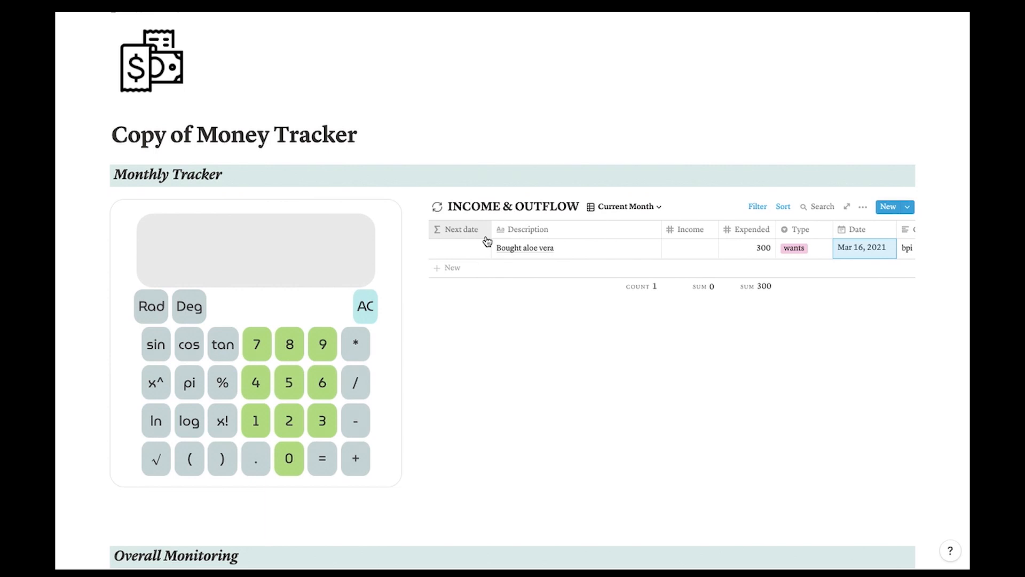
# Add an Income & Outflow entry described as "vul" beneath the aloe vera entry
pyautogui.click(483, 272)
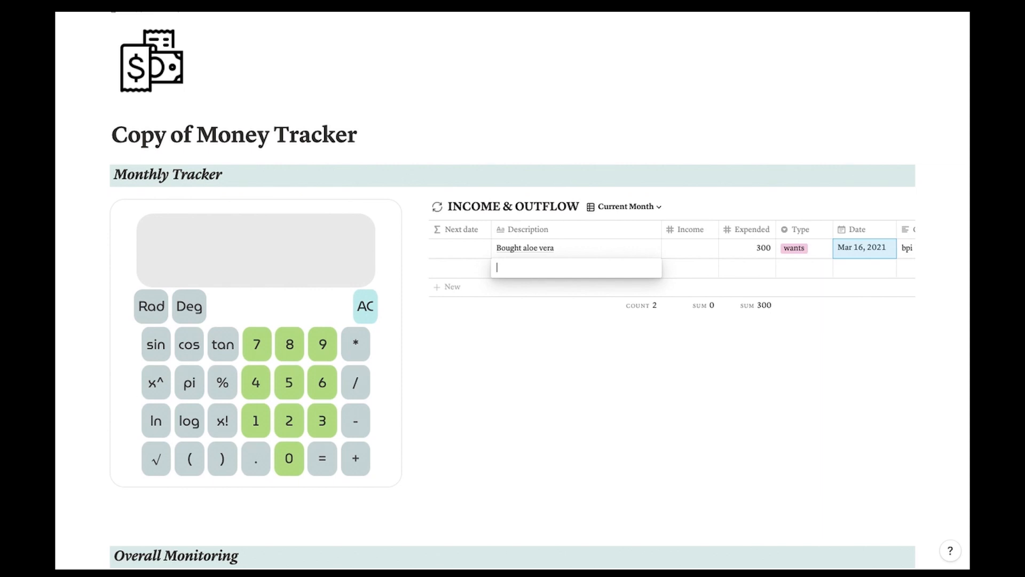
pyautogui.press('Return')
pyautogui.press('Return')
pyautogui.press('Return')
pyautogui.write('vul')
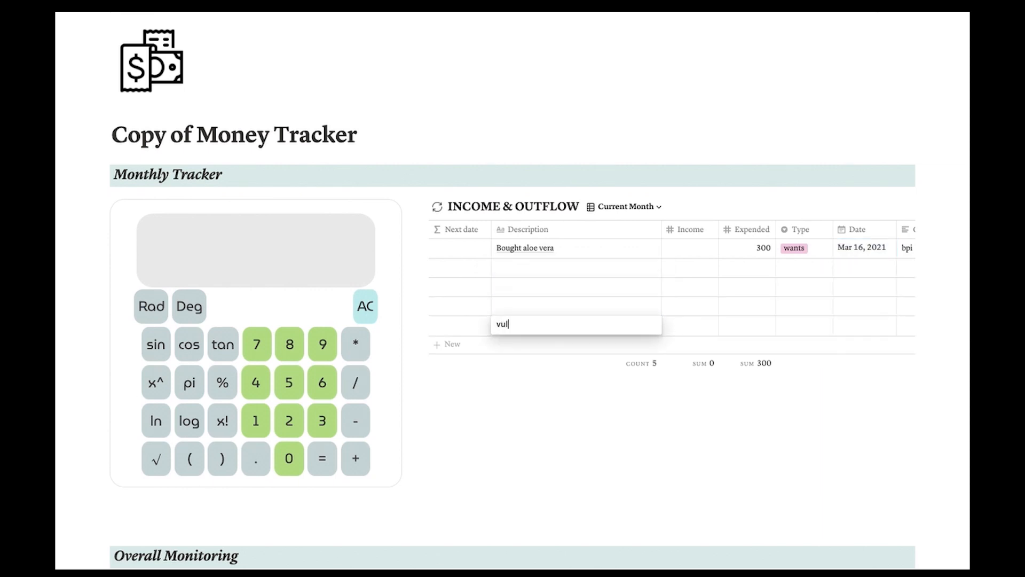
pyautogui.press('Return')
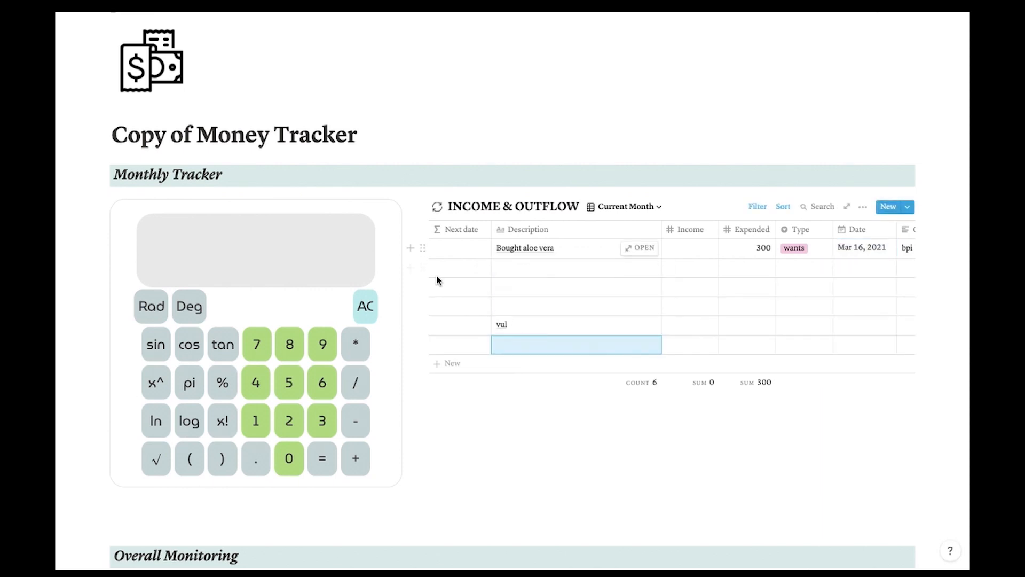
# Delete the four blank rows around the vul entry in the Income & Outflow table
pyautogui.click(422, 267)
pyautogui.click(381, 235)
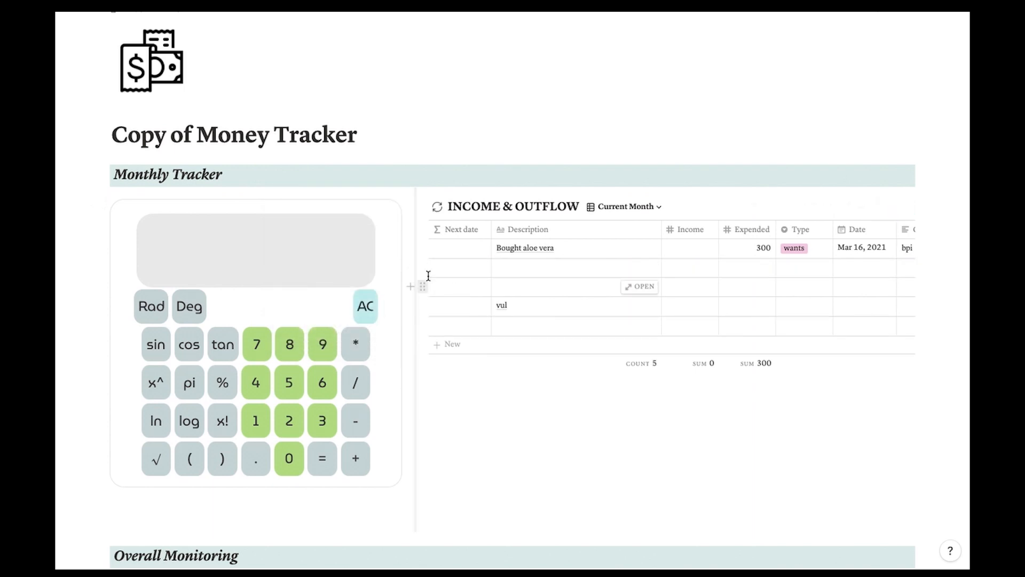
pyautogui.click(422, 268)
pyautogui.click(373, 234)
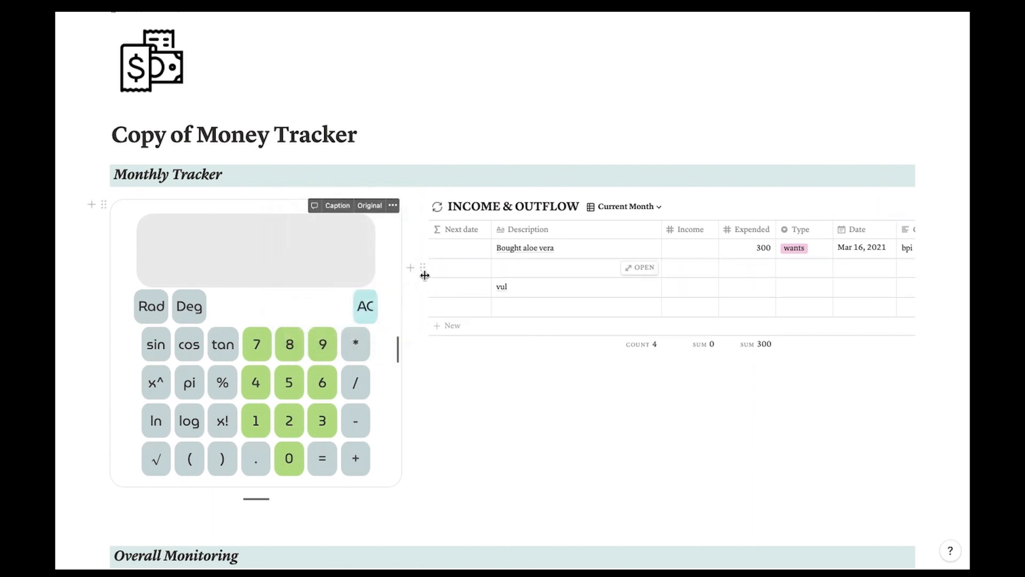
pyautogui.click(422, 267)
pyautogui.click(374, 234)
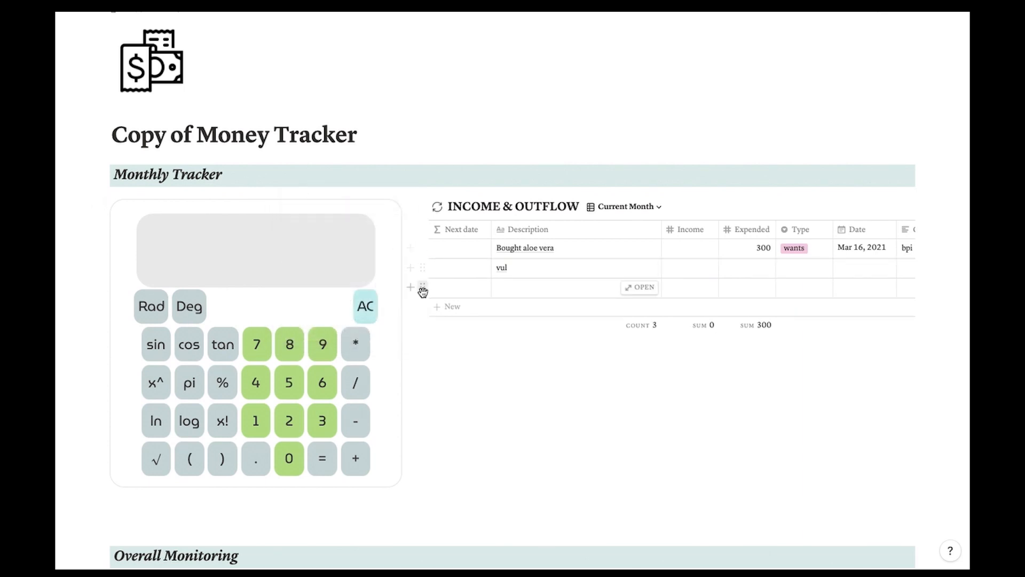
pyautogui.click(422, 287)
pyautogui.click(341, 251)
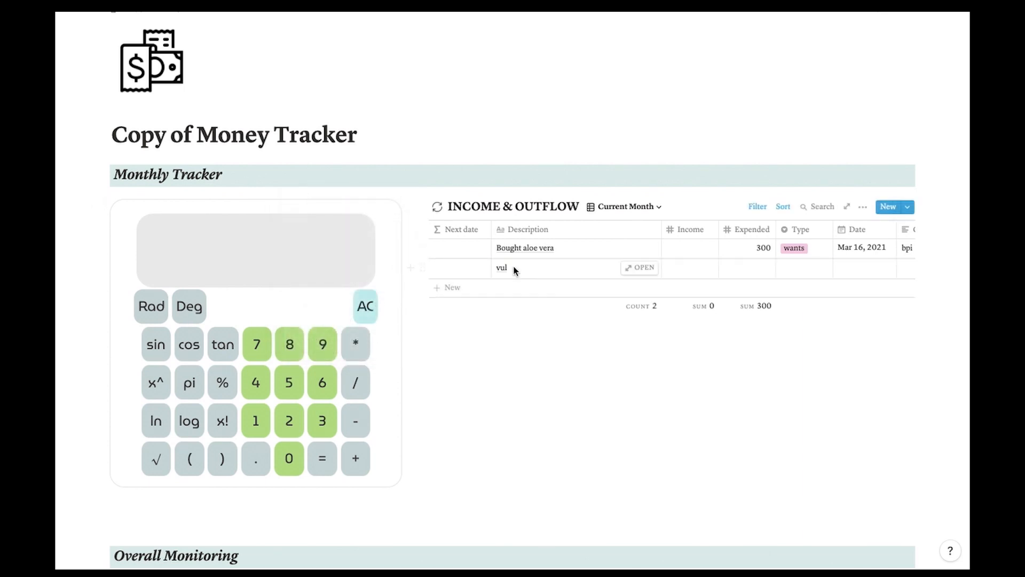
# Open the vul entry, set its Start date to March 1, 2021, and check the Next date property's type
pyautogui.click(631, 268)
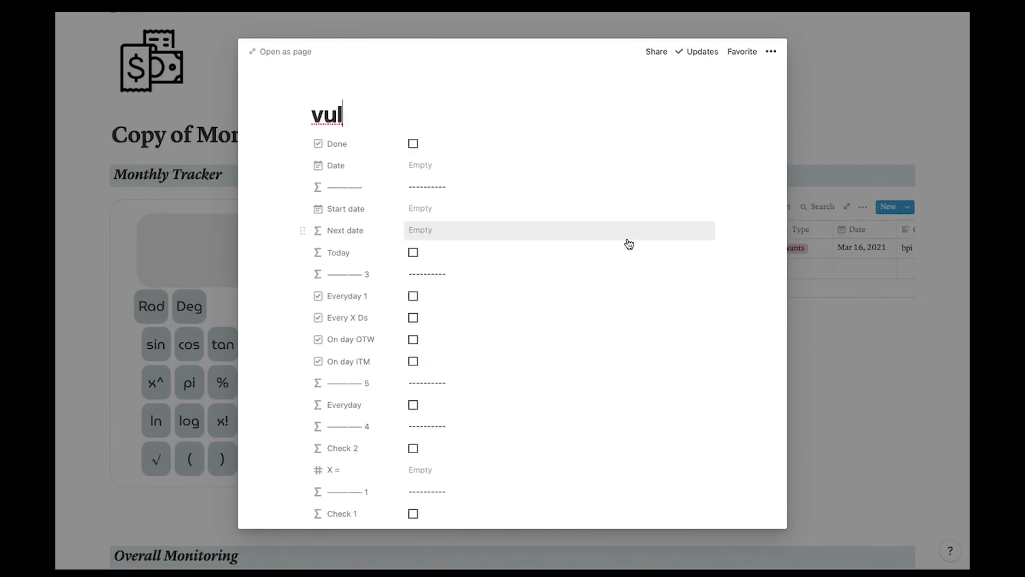
pyautogui.click(446, 209)
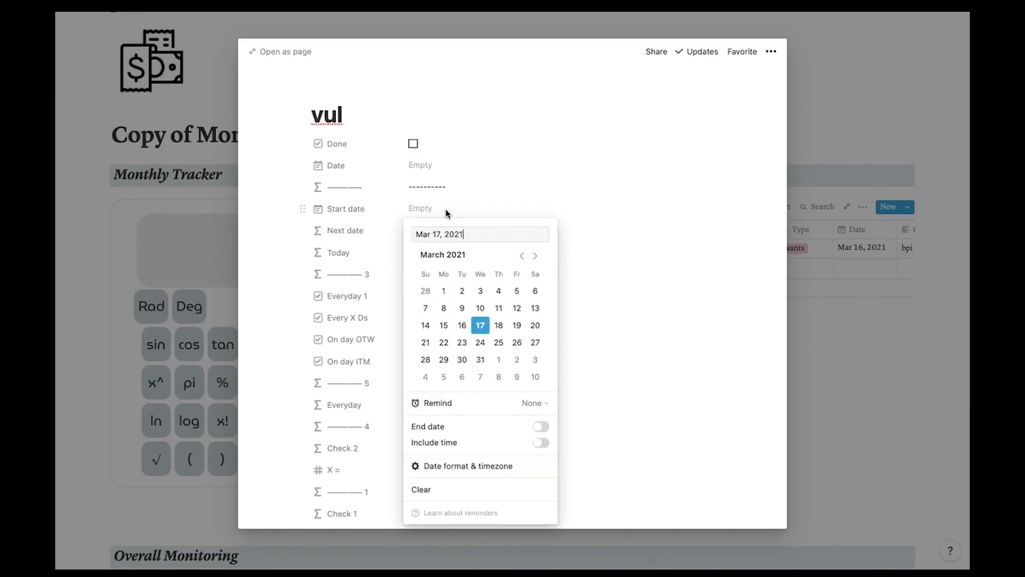
pyautogui.click(443, 291)
pyautogui.click(495, 209)
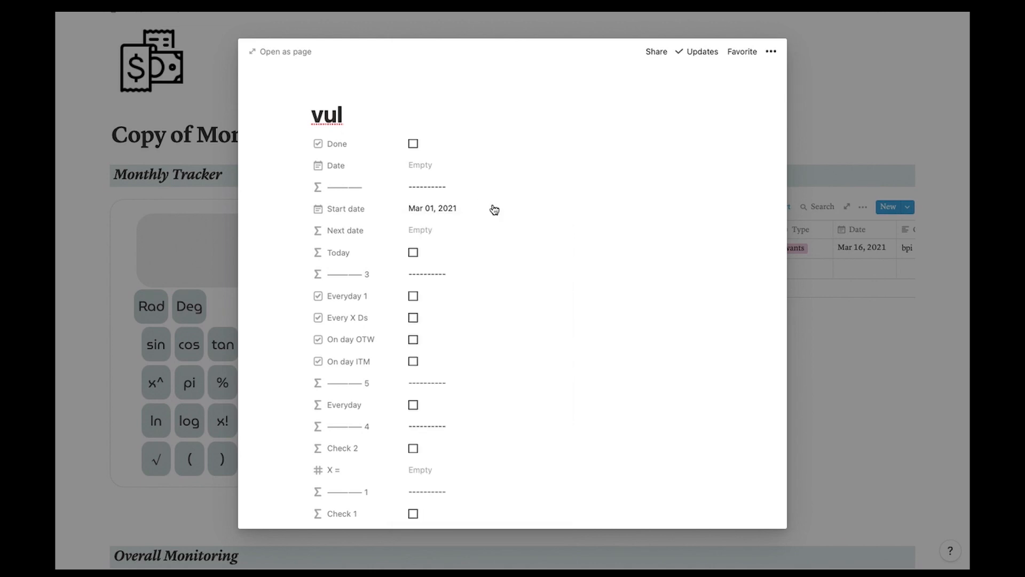
pyautogui.click(322, 232)
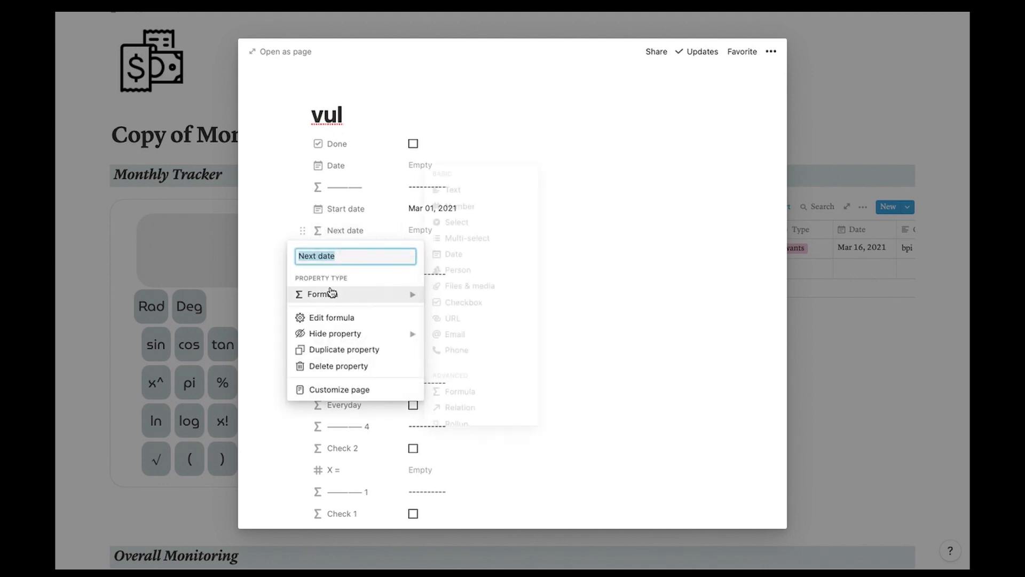
pyautogui.click(349, 237)
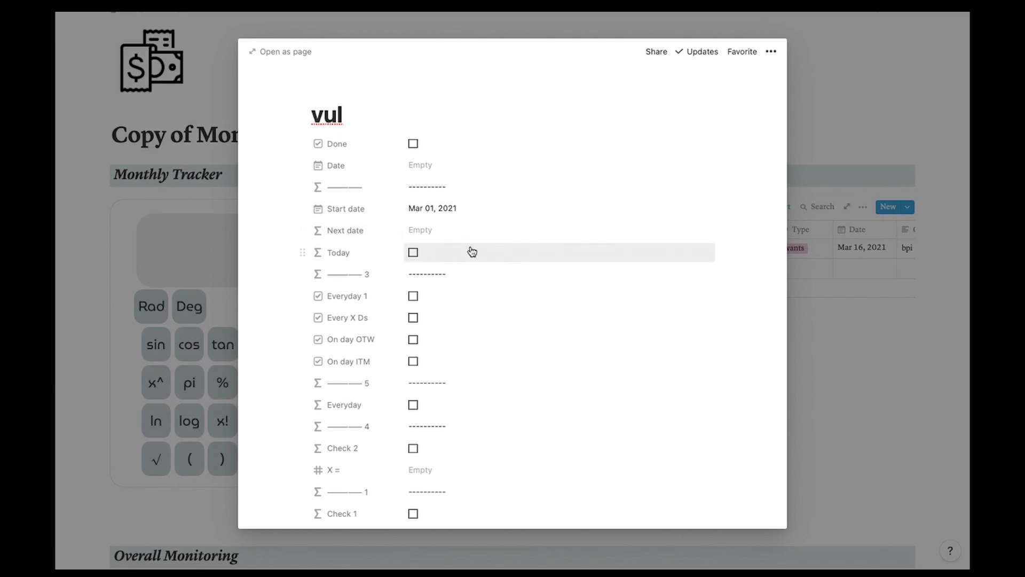
# Enable On day ITM for the vul entry, set its On Xth day property to 15, and close the entry
pyautogui.scroll(-3, 507, 237)
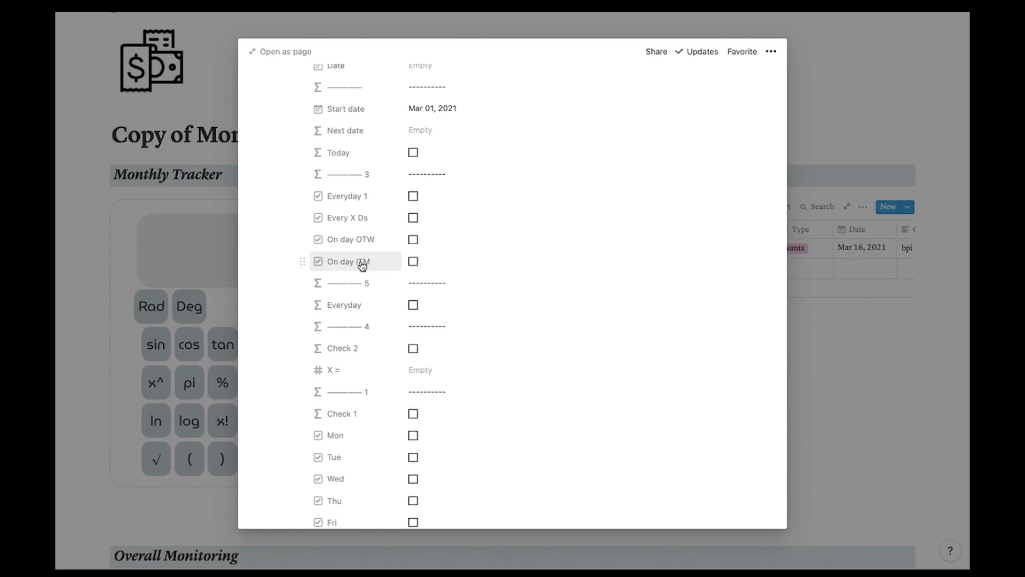
pyautogui.click(419, 263)
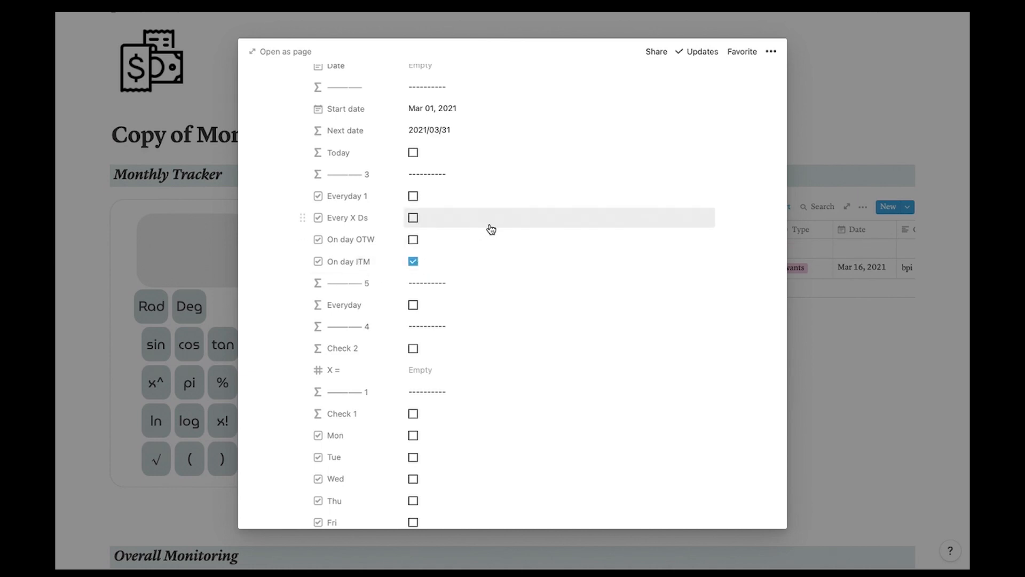
pyautogui.scroll(-3, 496, 226)
pyautogui.scroll(-12, 506, 223)
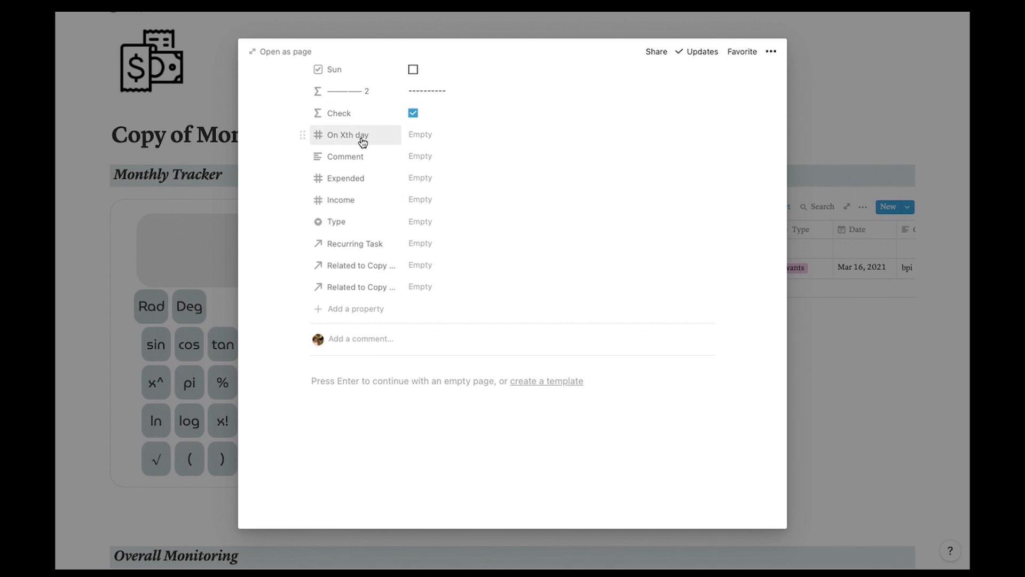
pyautogui.click(424, 138)
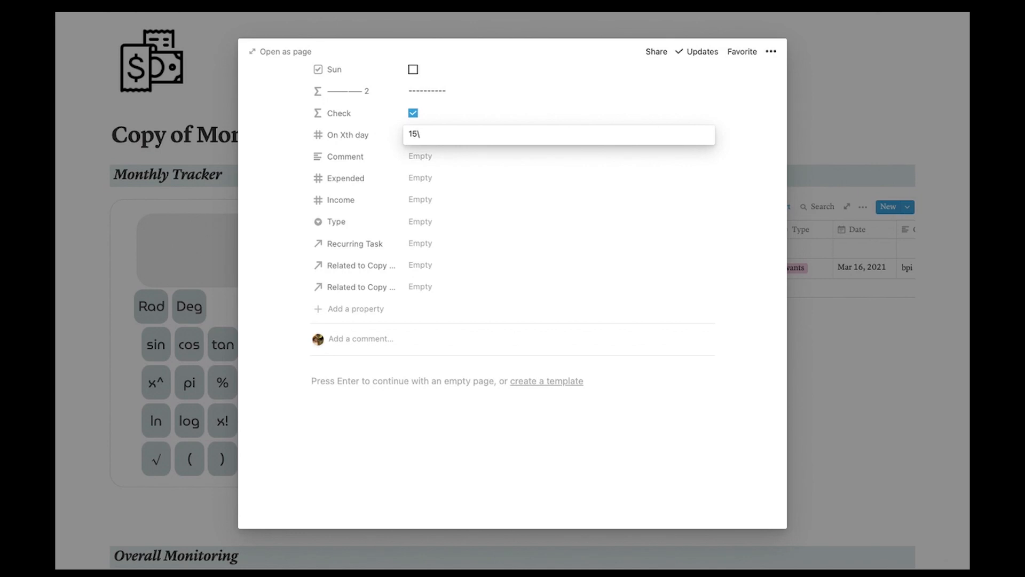
pyautogui.press('Return')
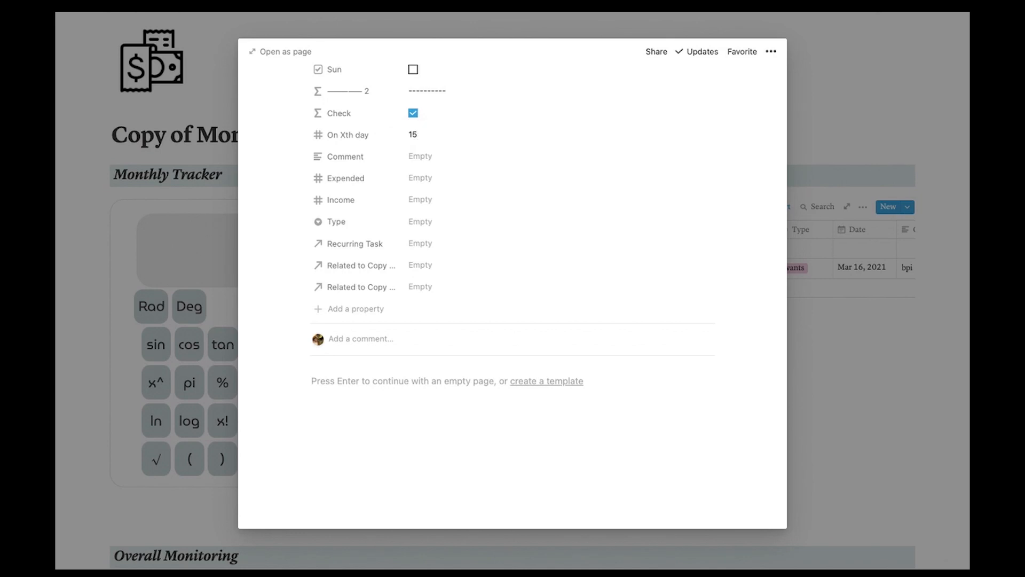
pyautogui.click(185, 250)
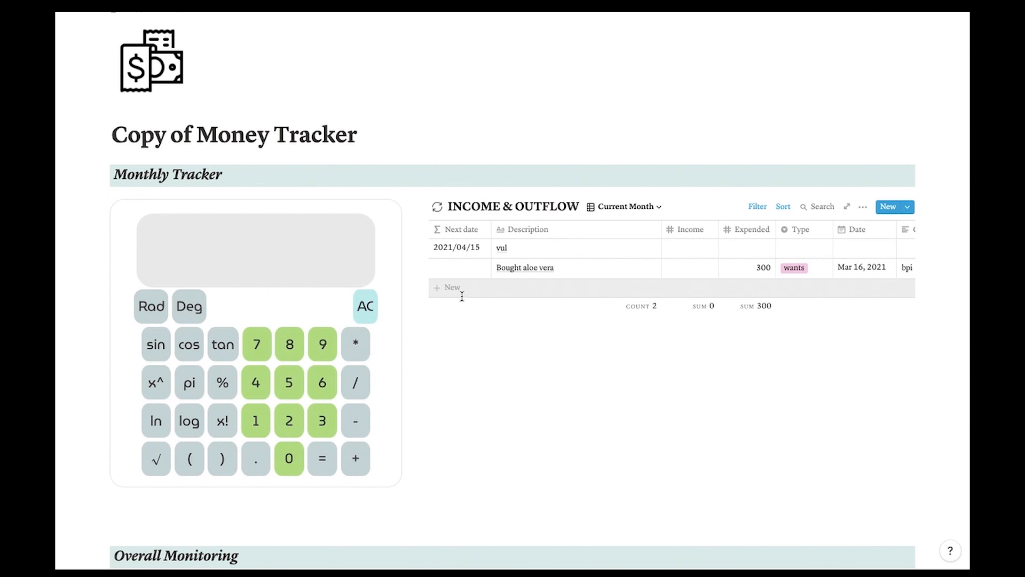
# Open the April entry in the Weekly, Monthly, & Yearly Summary table and apply the Monthly Income & Outflow Summary template
pyautogui.scroll(-1, 466, 297)
pyautogui.scroll(-10, 466, 297)
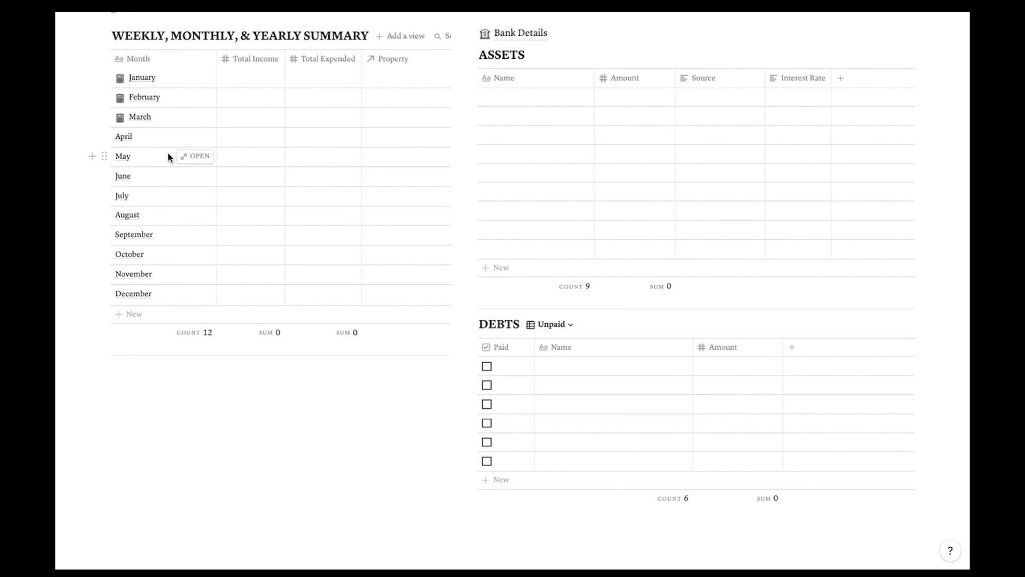
pyautogui.click(196, 137)
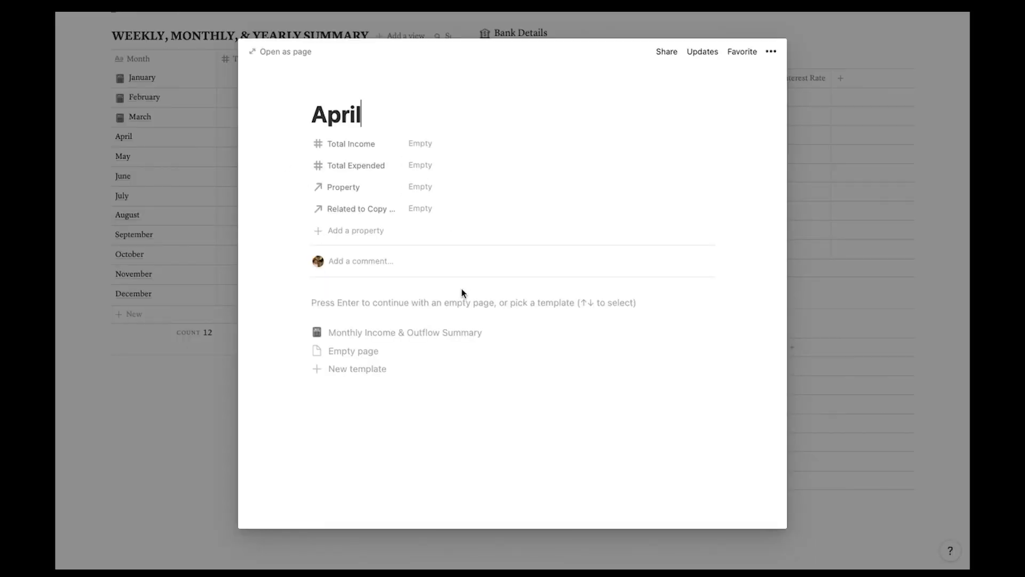
pyautogui.click(454, 338)
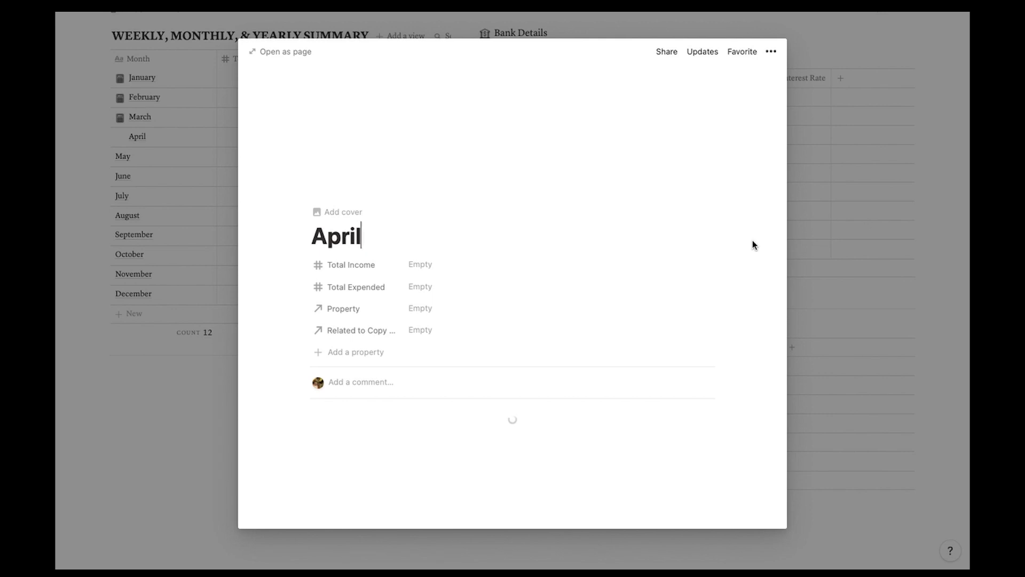
pyautogui.scroll(-1, 751, 244)
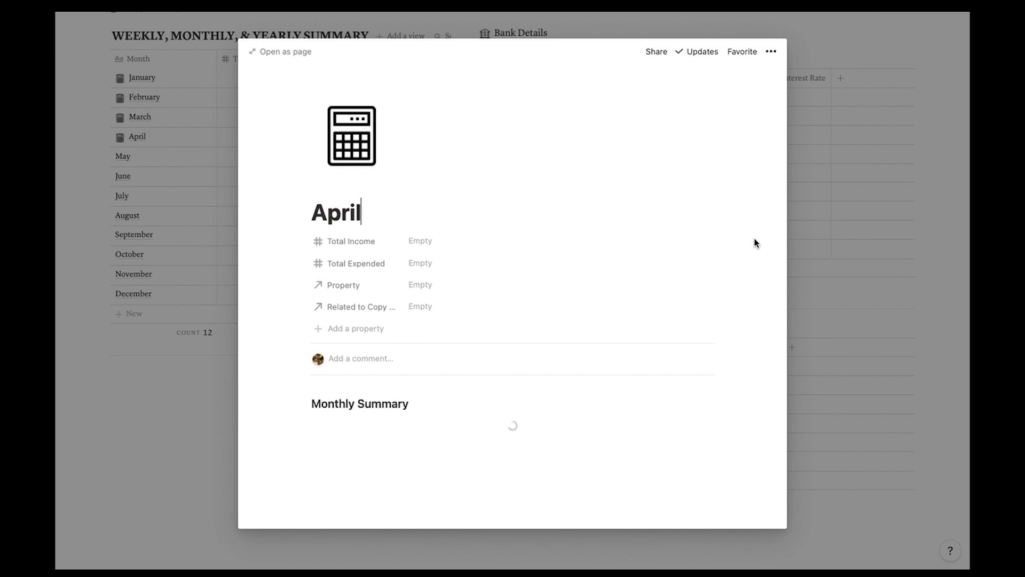
pyautogui.scroll(-2, 754, 243)
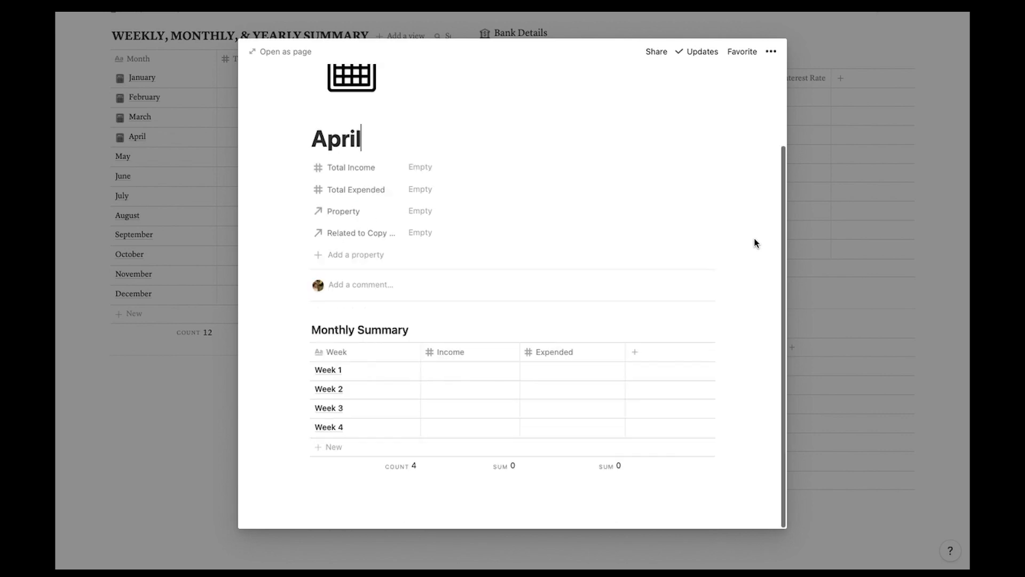
# Enter an income of 10,000 and an expended amount of 3,000 for Week 1 in April's Monthly Summary table
pyautogui.moveTo(408, 367)
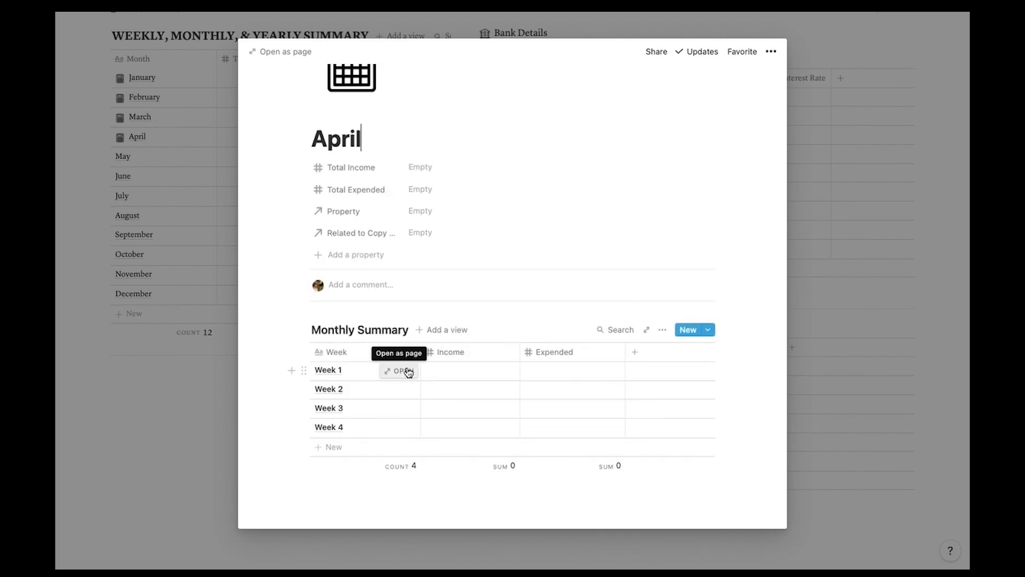
pyautogui.click(467, 370)
pyautogui.write('1')
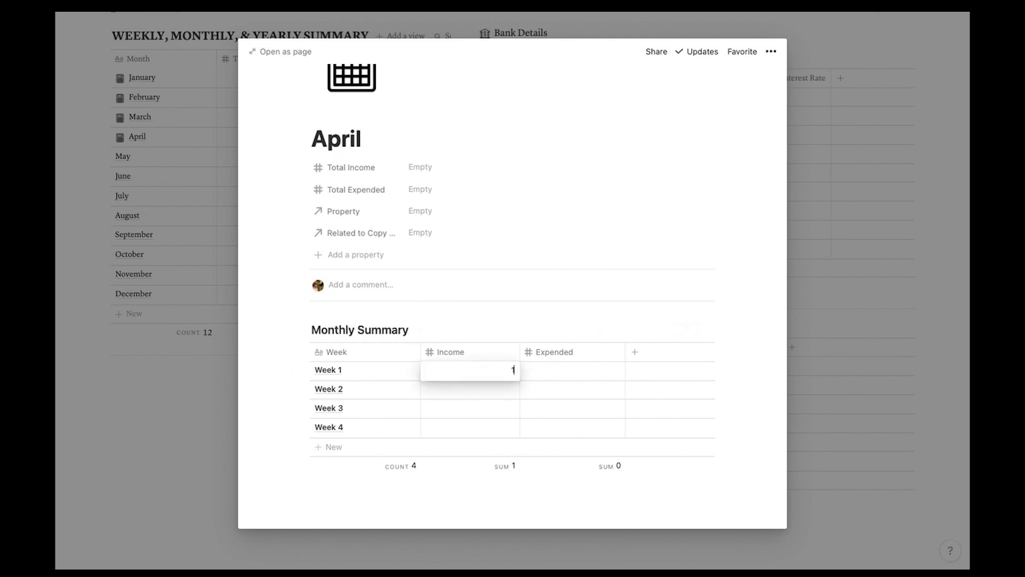
pyautogui.write('0000')
pyautogui.press('Return')
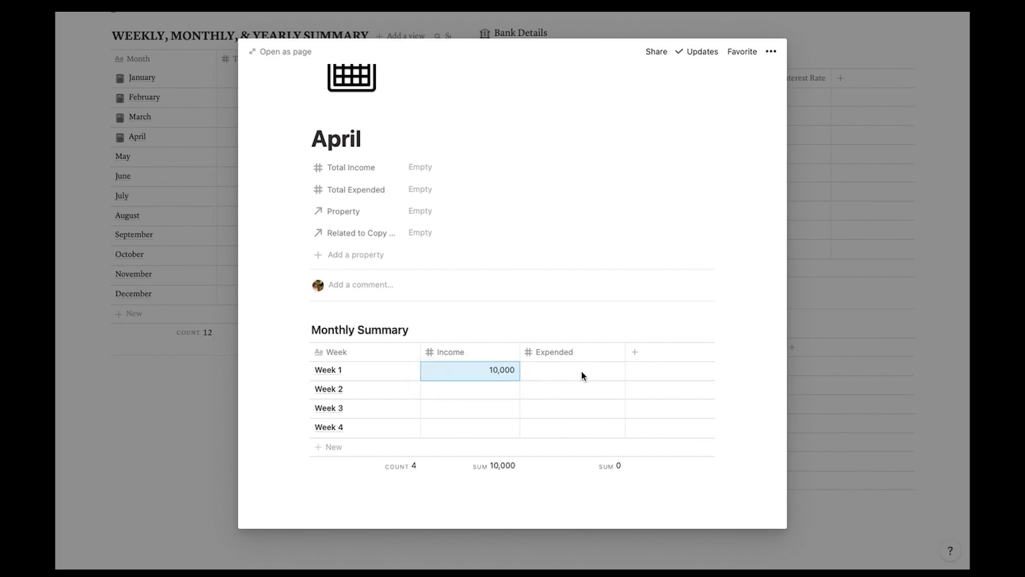
pyautogui.click(581, 370)
pyautogui.write('3000')
pyautogui.press('BackSpace')
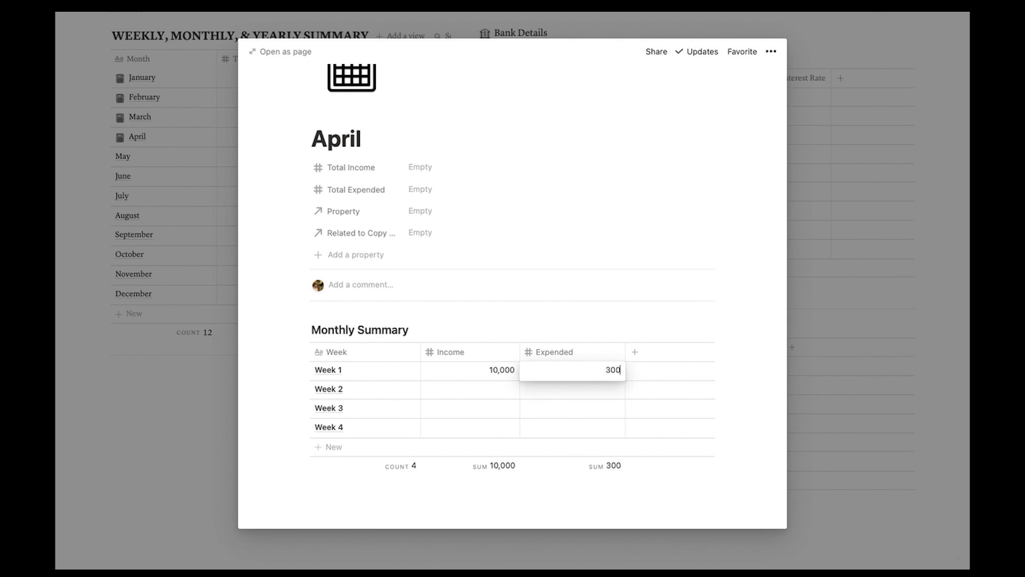
pyautogui.write('0')
pyautogui.press('Return')
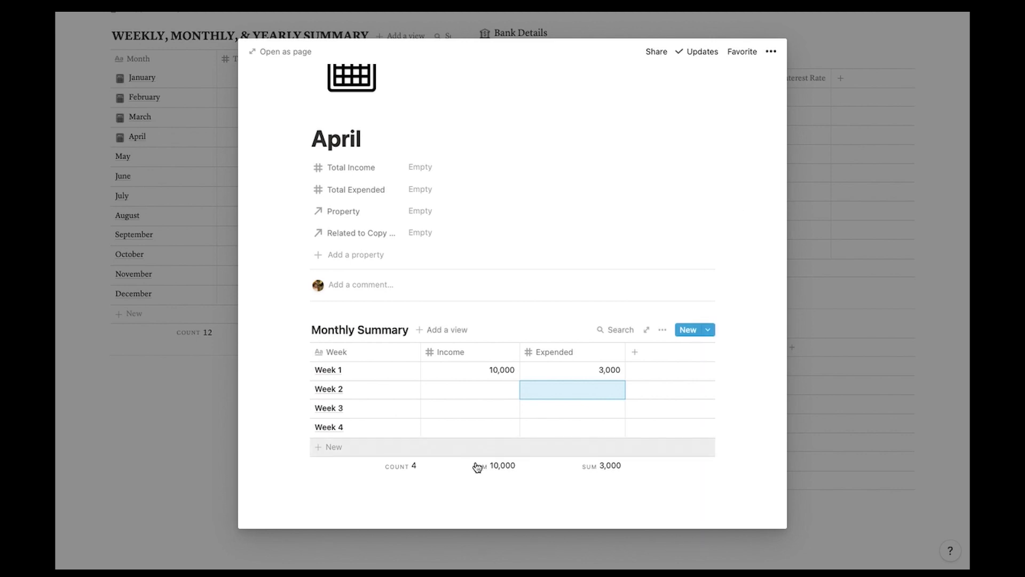
# Set April's Total Income to 10,000 and Total Expended to 3,000, and close the entry
pyautogui.click(443, 172)
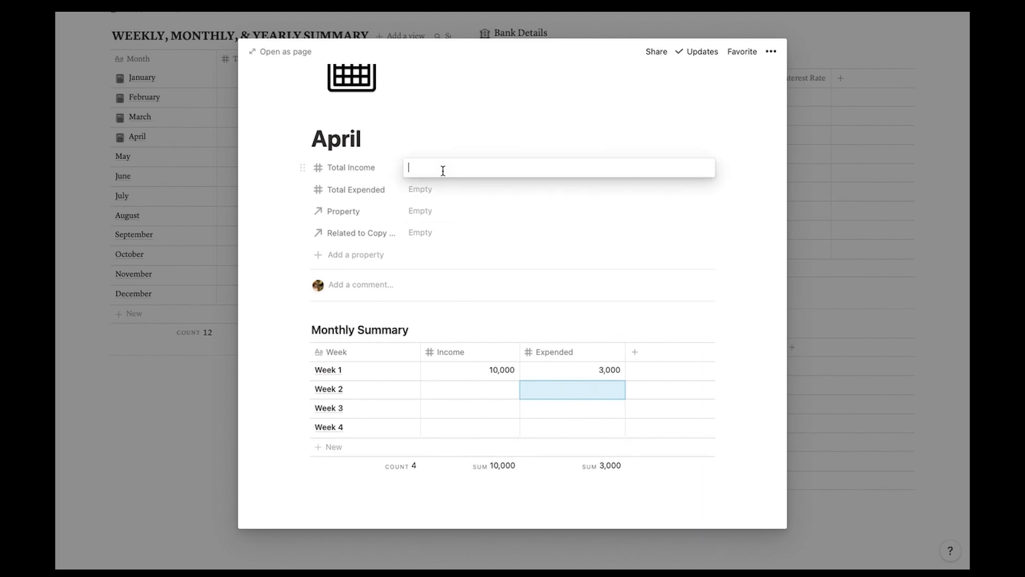
pyautogui.write('10,')
pyautogui.write('0000')
pyautogui.click(440, 192)
pyautogui.click(437, 189)
pyautogui.write('3')
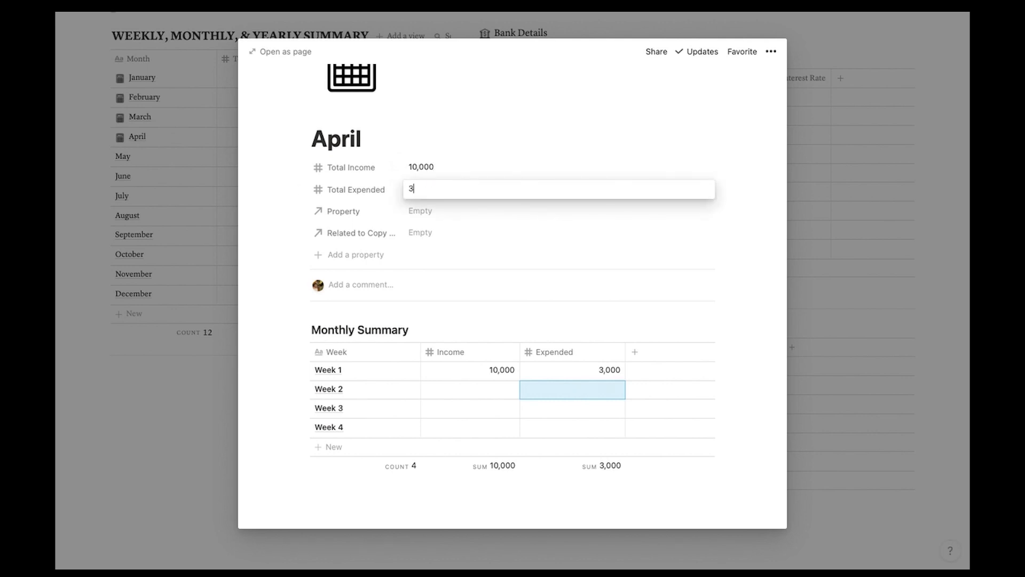
pyautogui.write(',000')
pyautogui.press('Return')
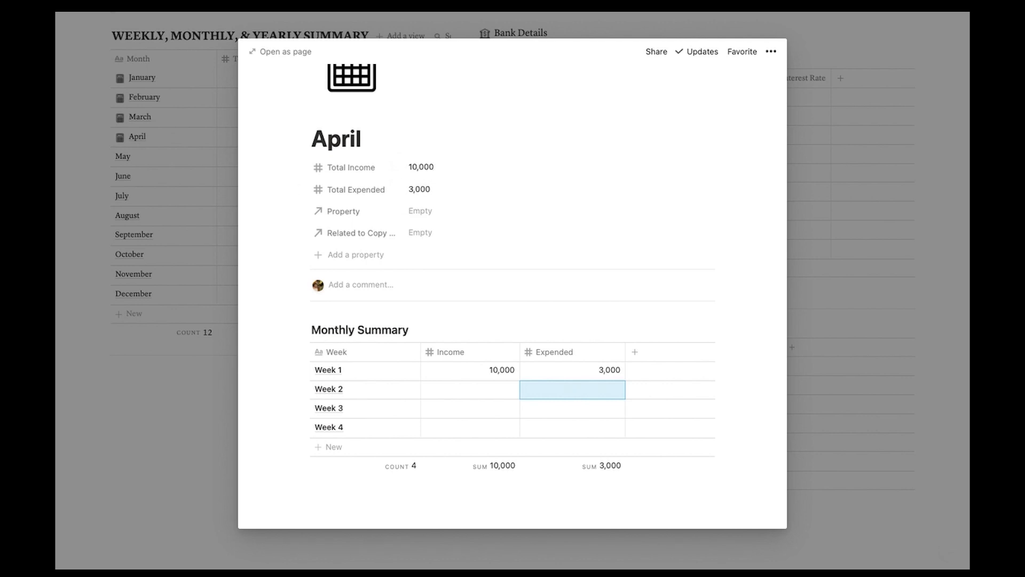
pyautogui.click(216, 171)
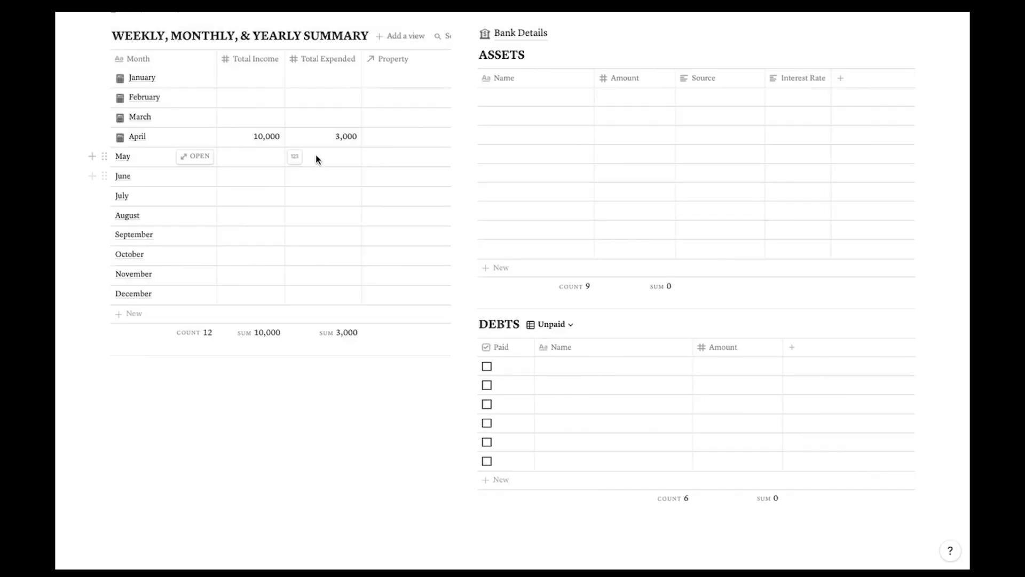
# Open the Bank Details page, look through its list of bank headings, and return to the Copy of Money Tracker page
pyautogui.scroll(1, 316, 158)
pyautogui.scroll(2, 316, 158)
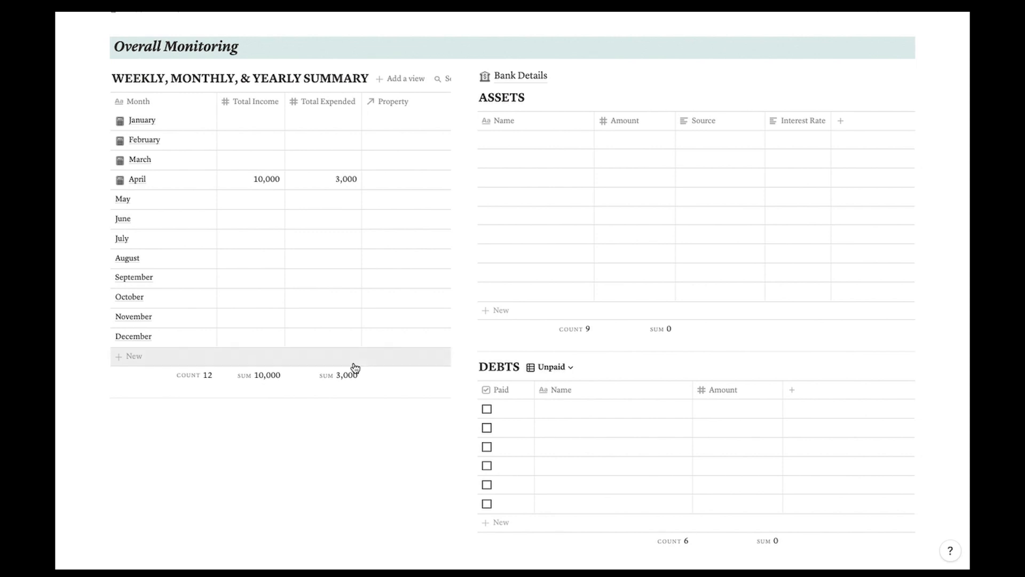
pyautogui.click(522, 76)
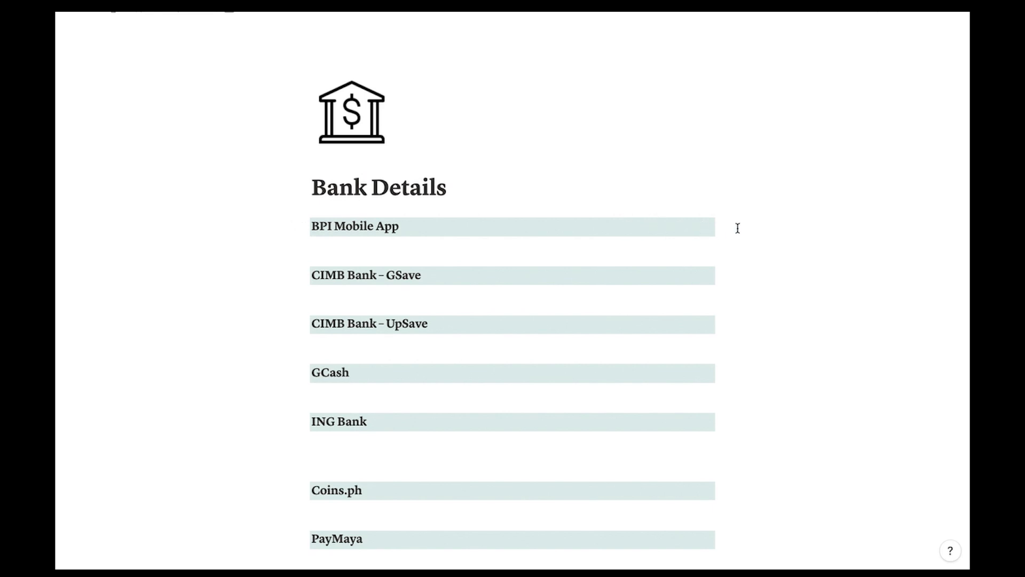
pyautogui.scroll(-5, 737, 228)
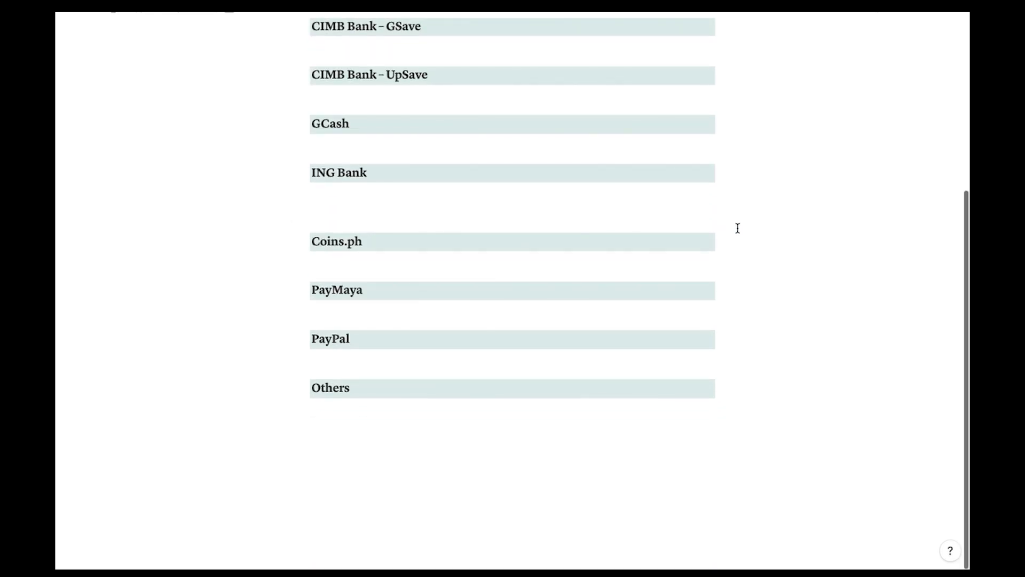
pyautogui.scroll(5, 737, 228)
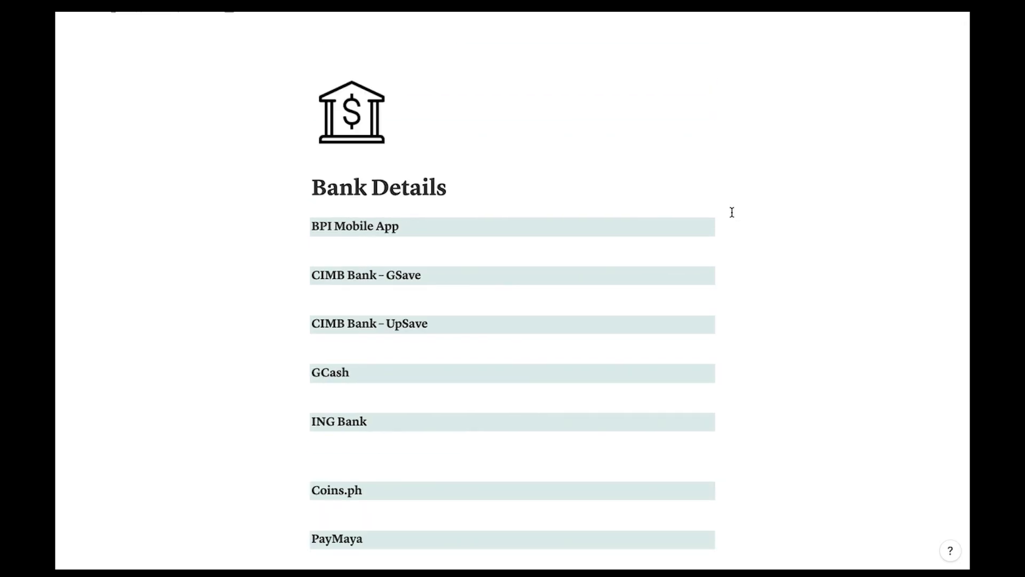
pyautogui.click(85, 13)
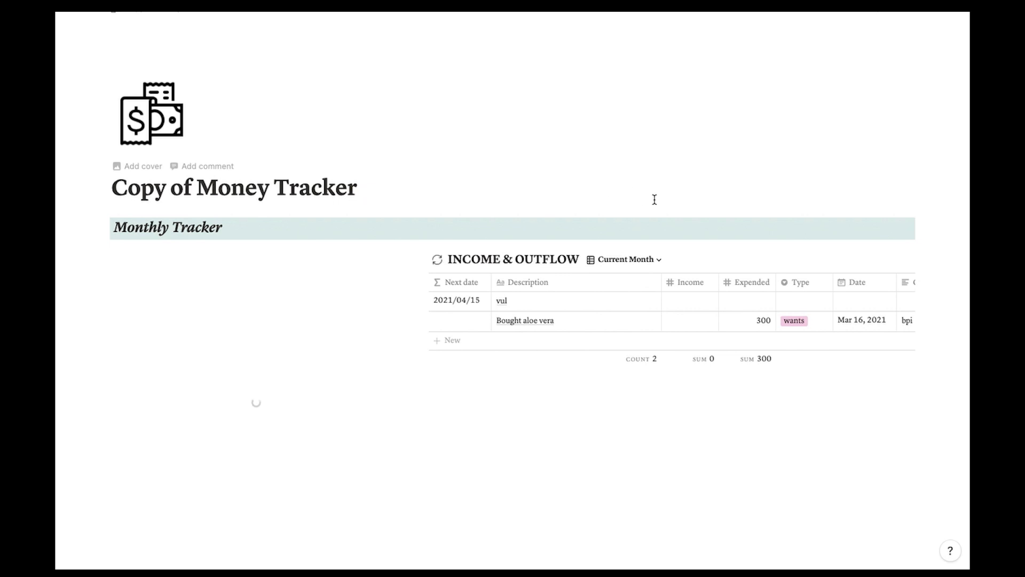
# Review the Assets and Debts tables under Overall Monitoring and check which views the Debts table offers
pyautogui.scroll(-10, 654, 197)
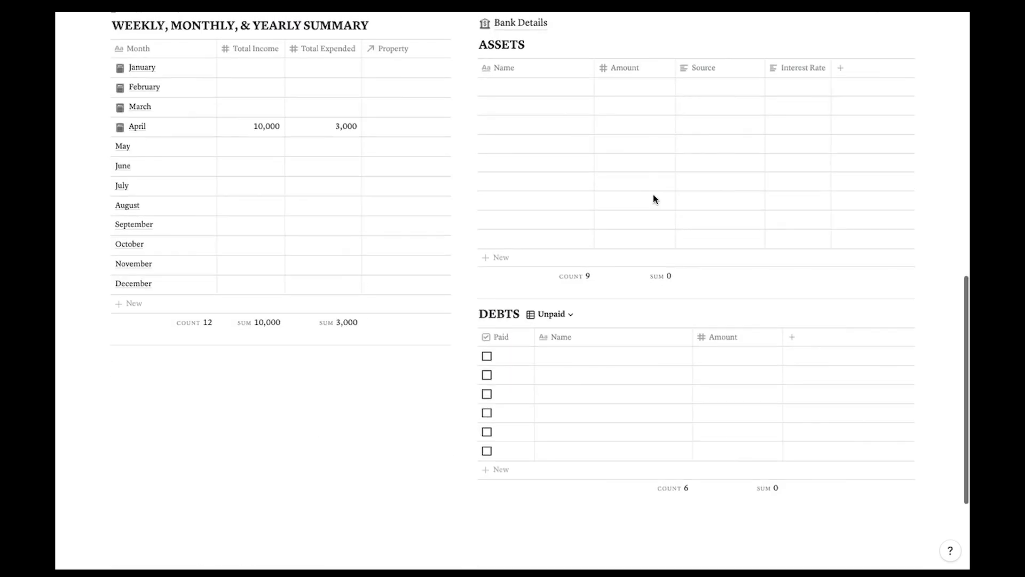
pyautogui.scroll(1, 654, 195)
pyautogui.scroll(1, 656, 198)
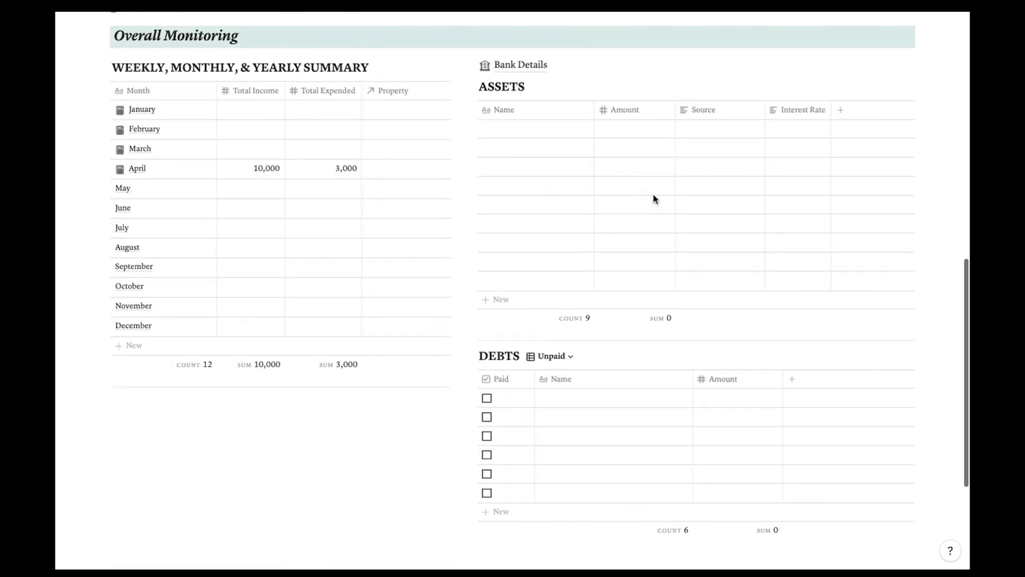
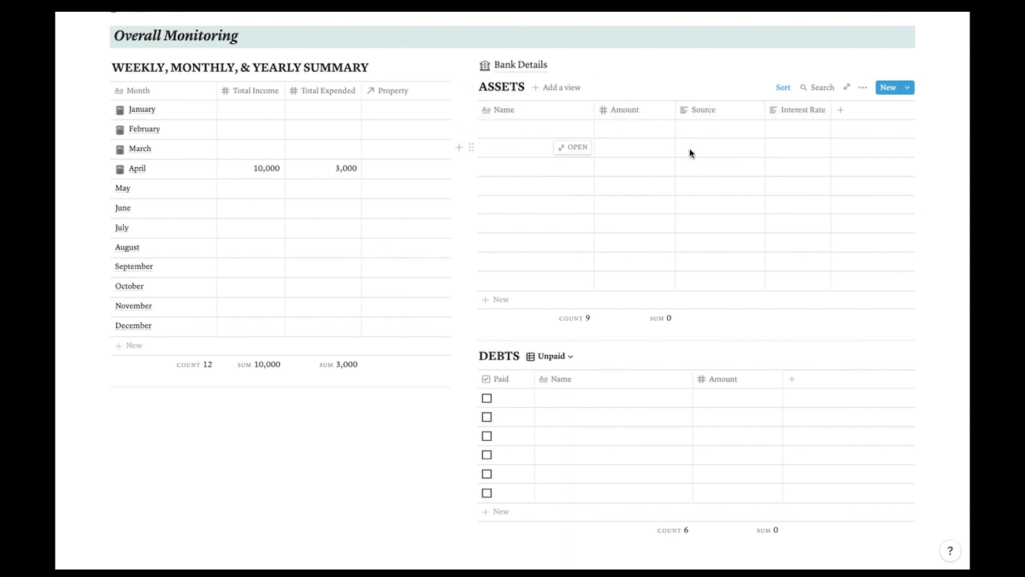
pyautogui.scroll(-5, 689, 149)
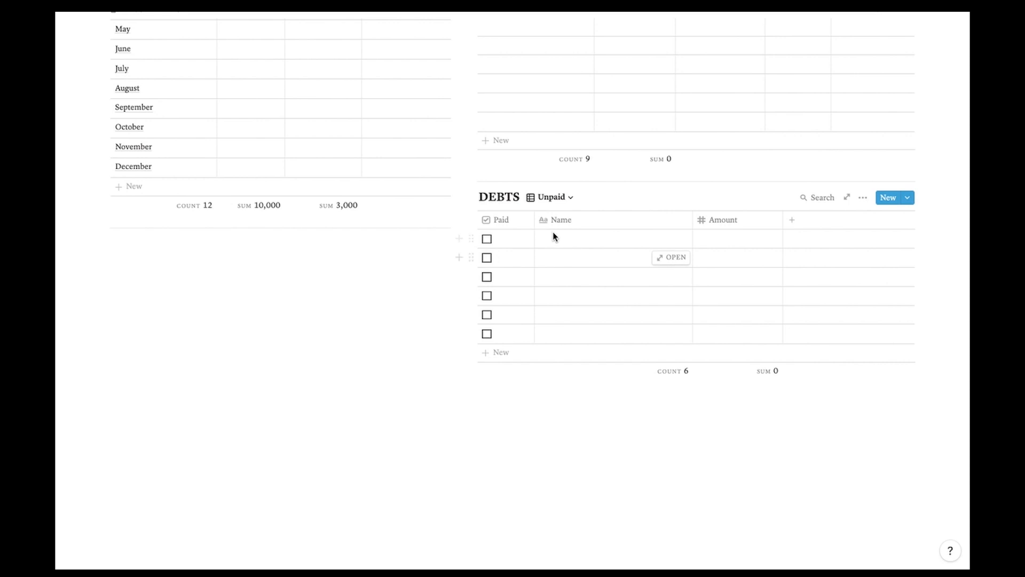
pyautogui.click(556, 199)
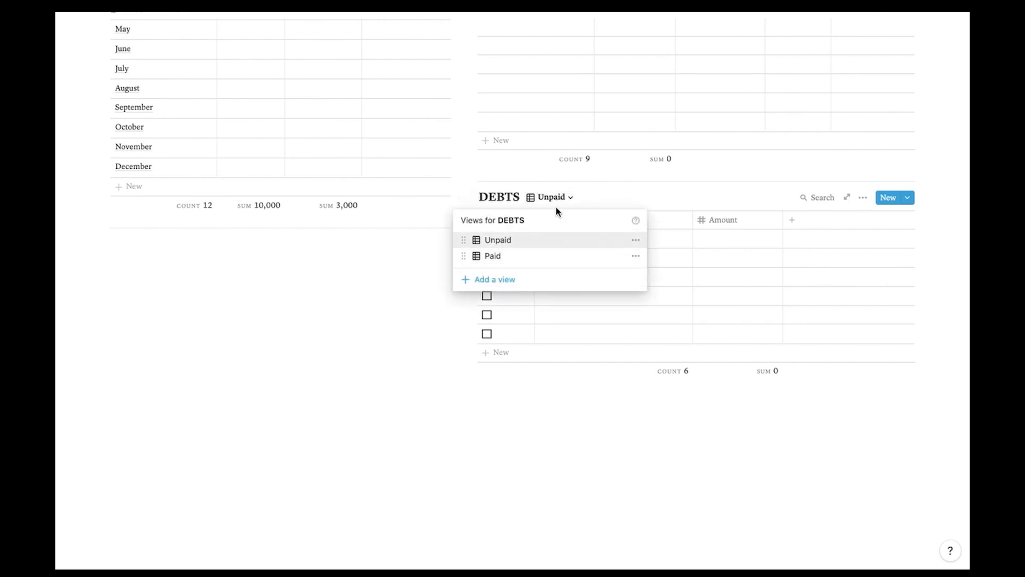
pyautogui.click(387, 263)
pyautogui.scroll(13, 385, 266)
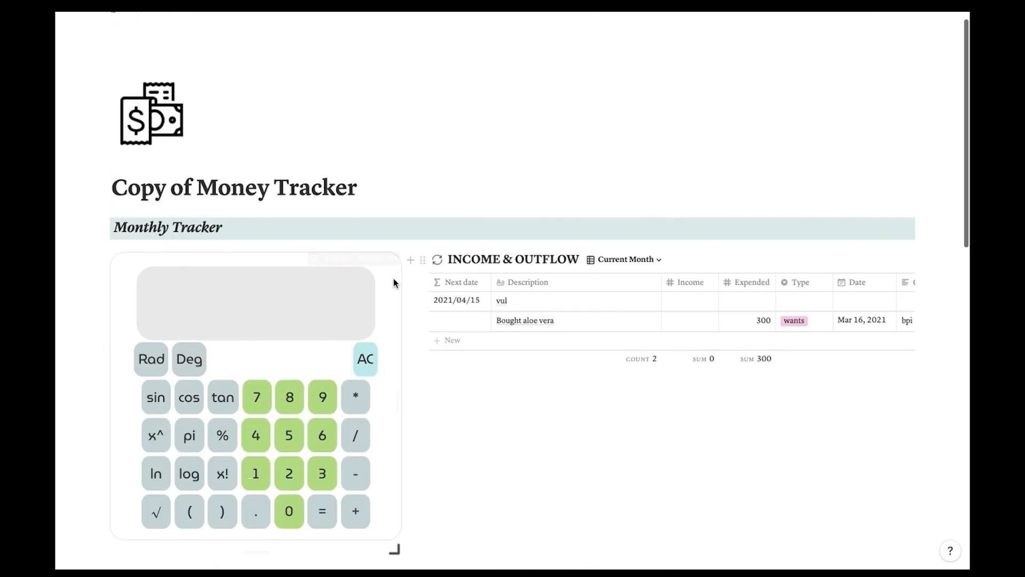
# Go back to the private Life Hub page, open its Law School subpage and view the calendar there
pyautogui.moveTo(82, 15)
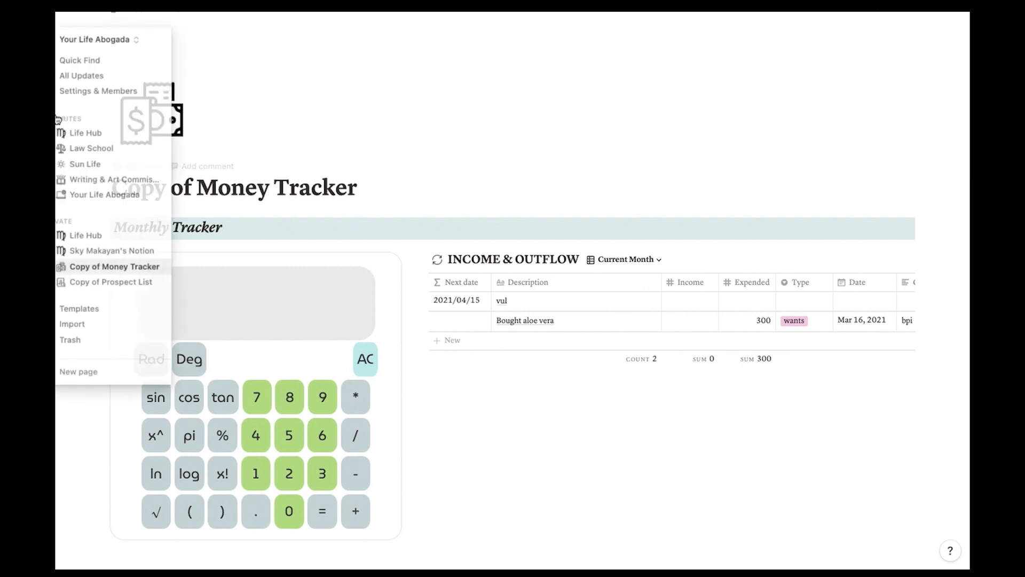
pyautogui.click(101, 236)
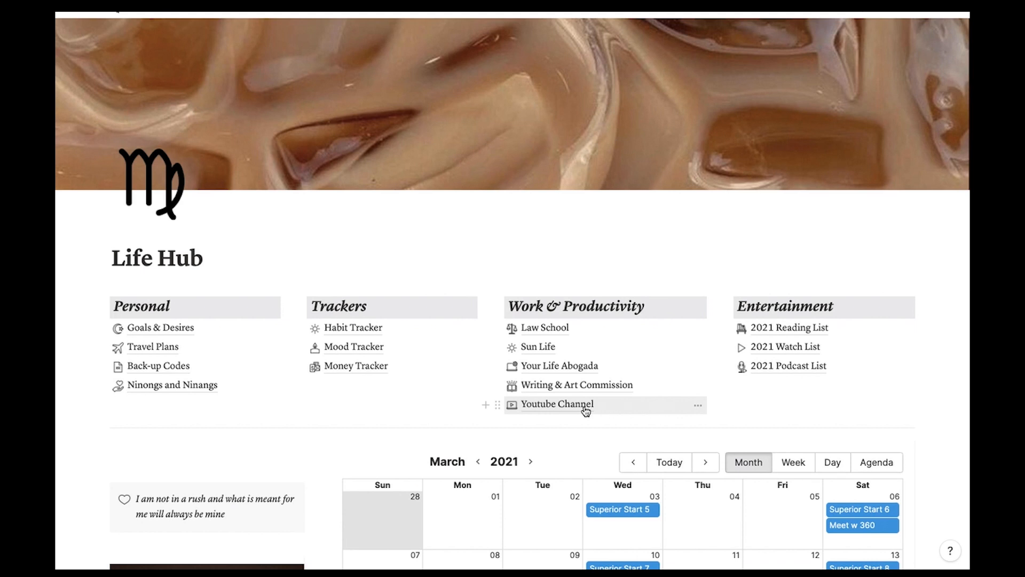
pyautogui.click(547, 327)
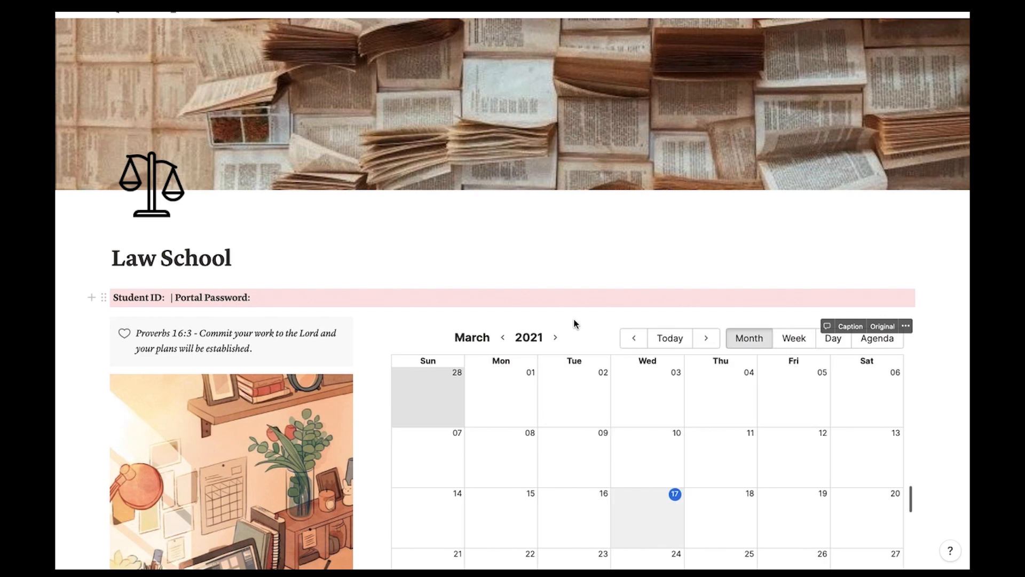
pyautogui.scroll(-3, 390, 309)
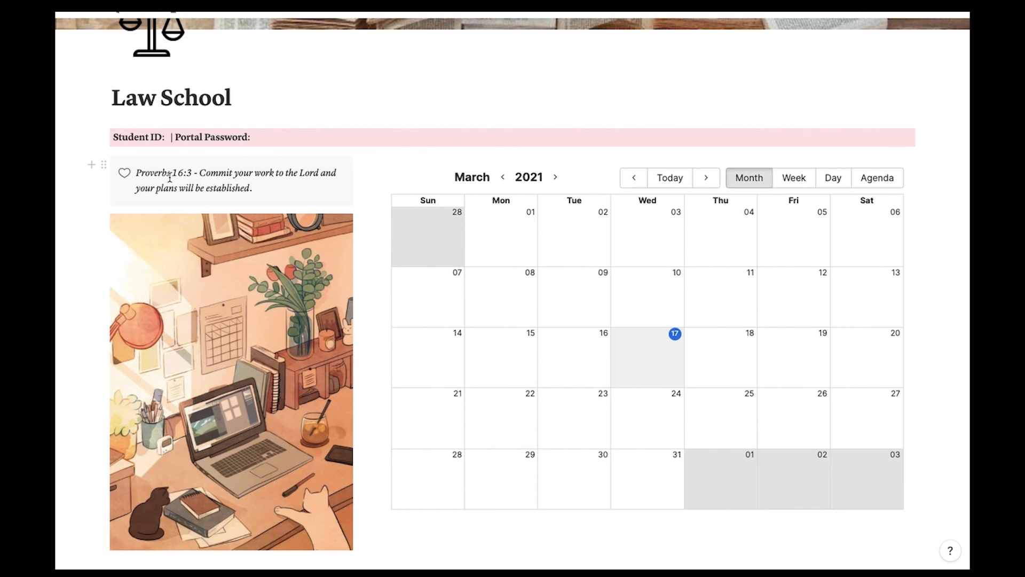
# Open the CLASS 1 entry under Classes on the Law School page and look through its properties and sections
pyautogui.scroll(-3, 368, 201)
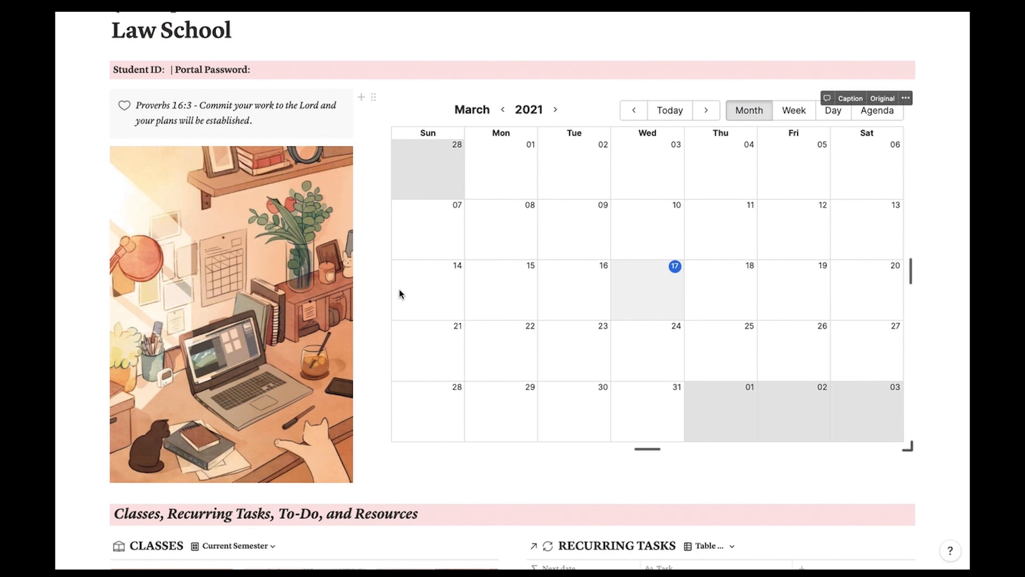
pyautogui.scroll(-10, 400, 293)
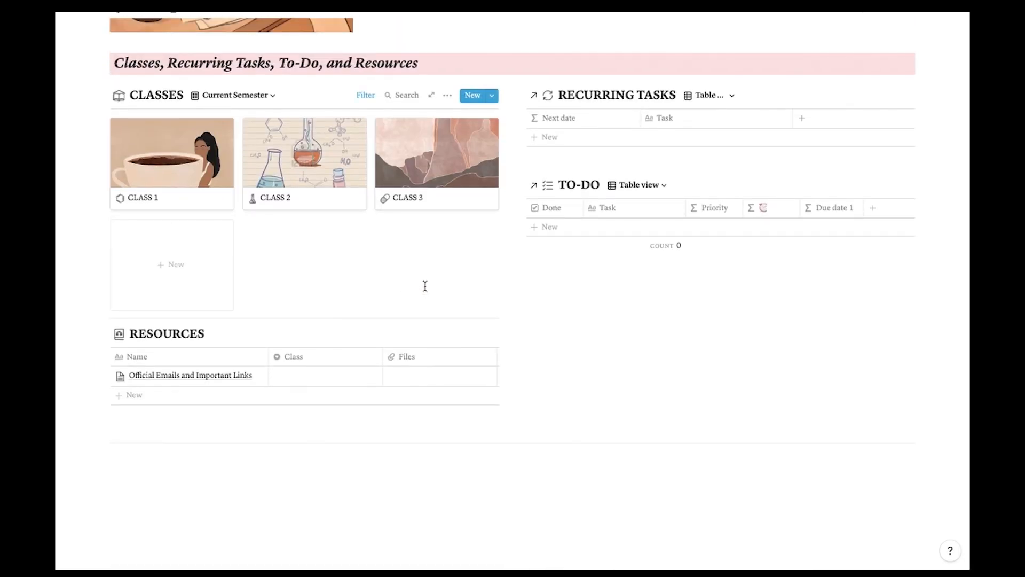
pyautogui.click(171, 156)
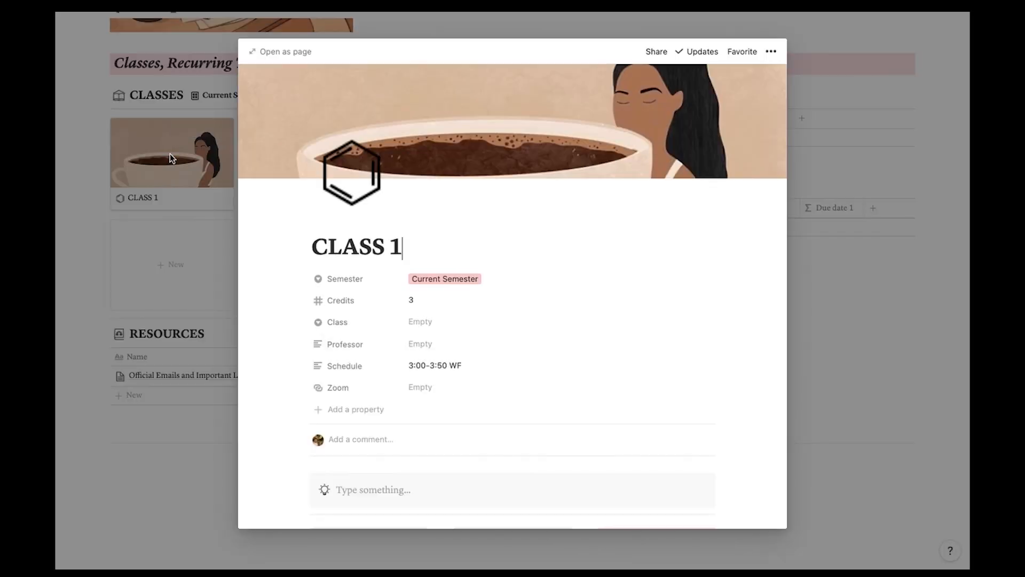
pyautogui.scroll(-5, 490, 259)
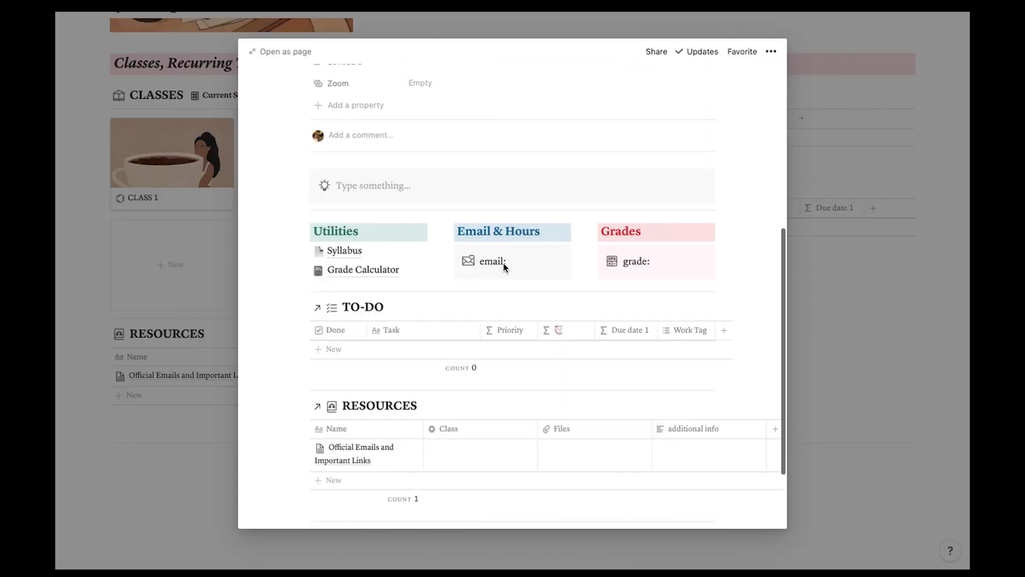
pyautogui.scroll(-1, 504, 265)
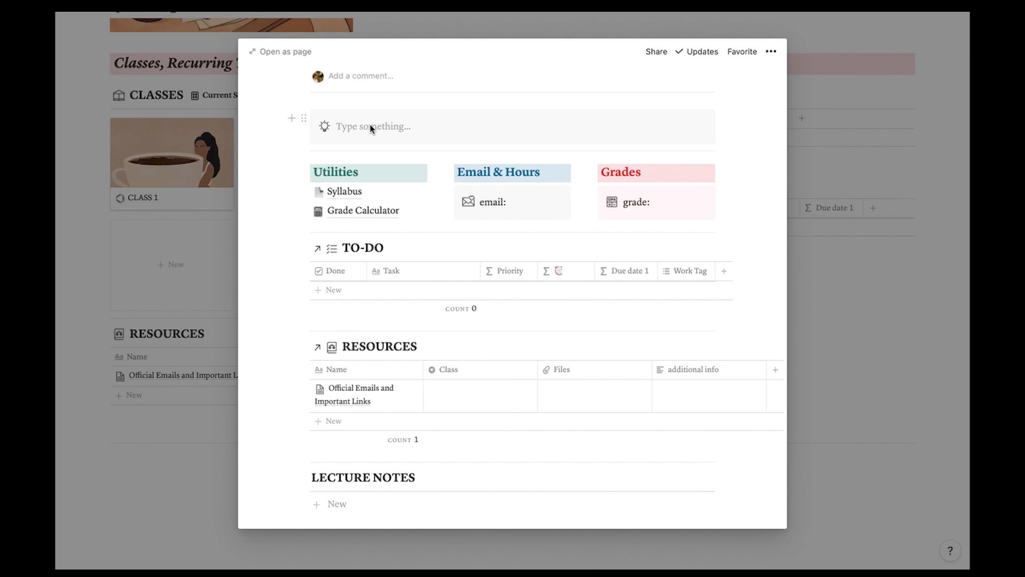
# Open the Syllabus page under CLASS 1's Utilities, read through its sections, and return to the CLASS 1 entry
pyautogui.click(344, 193)
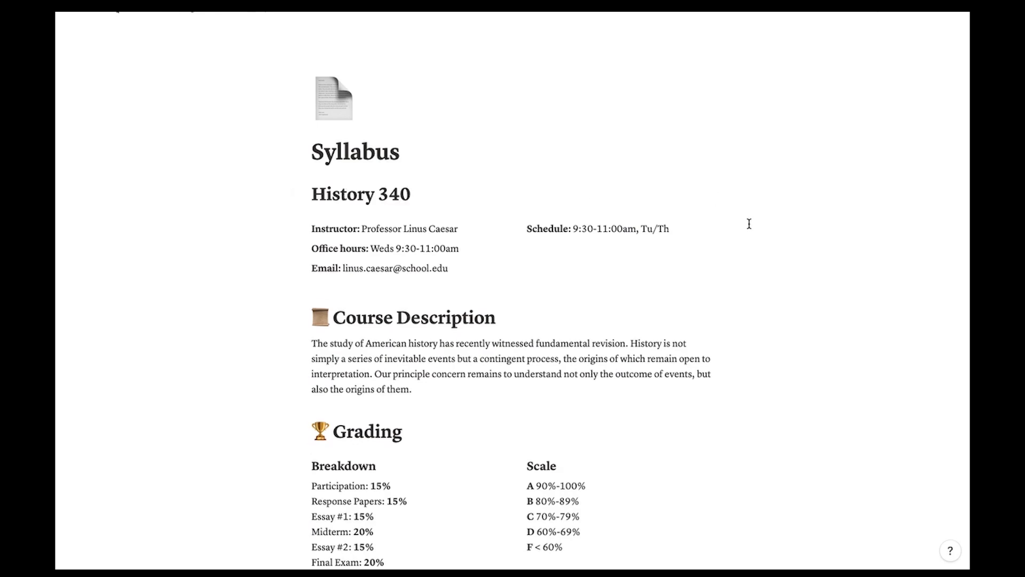
pyautogui.scroll(-8, 752, 208)
pyautogui.scroll(-6, 748, 222)
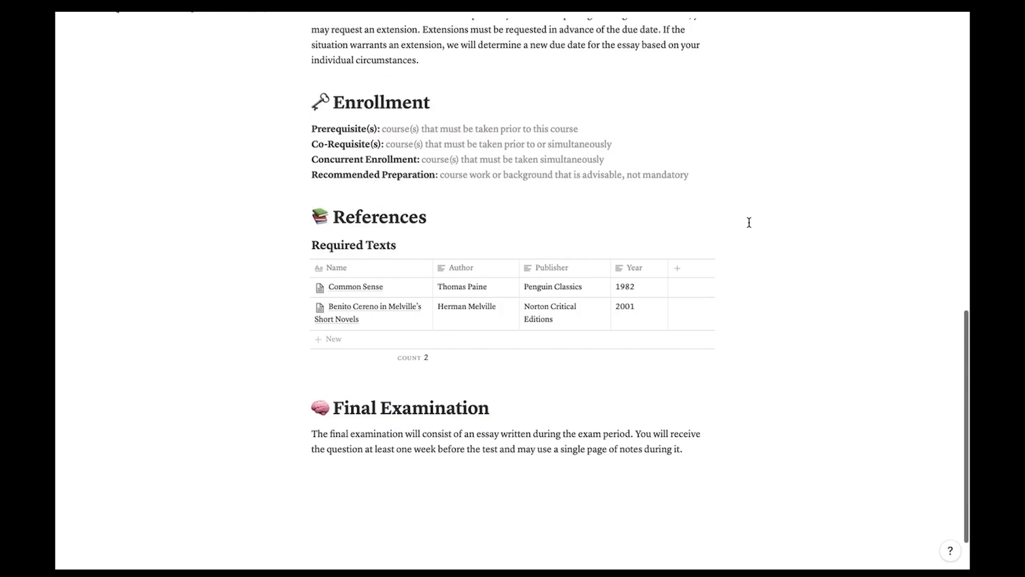
pyautogui.scroll(15, 749, 221)
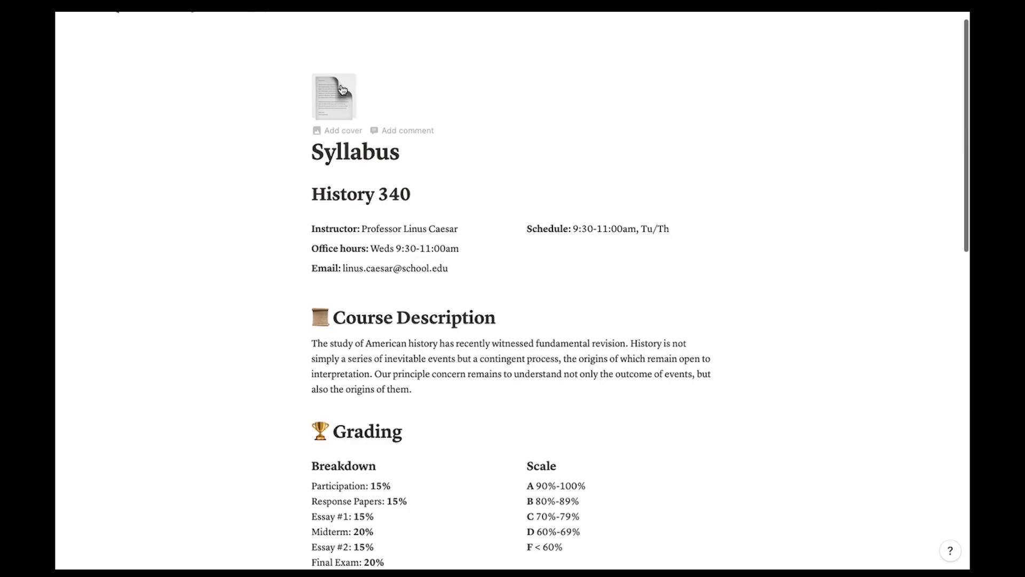
pyautogui.click(87, 12)
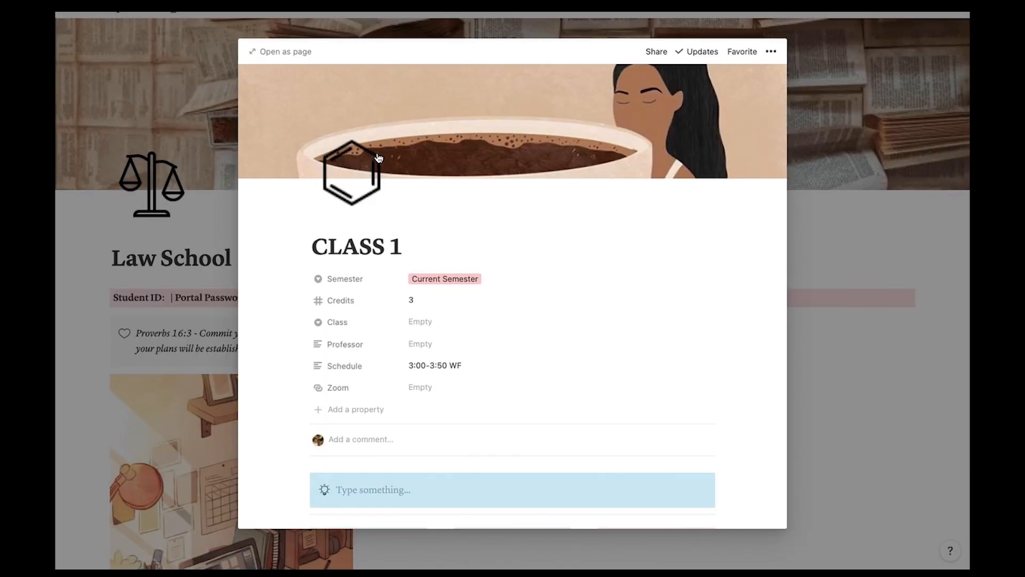
# Open the Grade Calculator page from CLASS 1, review its grade table and formula explanations, and return to CLASS 1
pyautogui.scroll(-4, 670, 188)
pyautogui.scroll(-3, 614, 191)
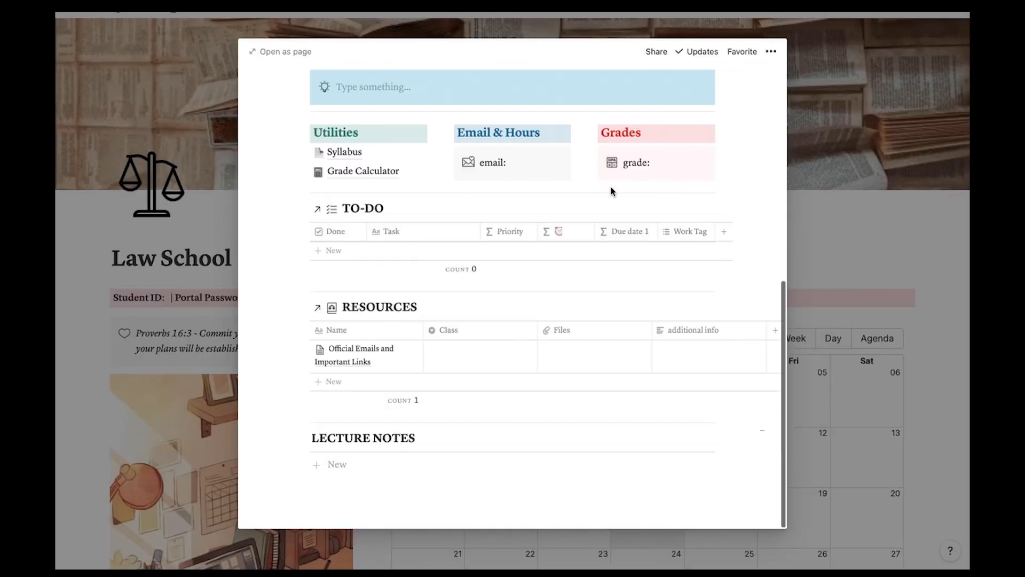
pyautogui.click(375, 169)
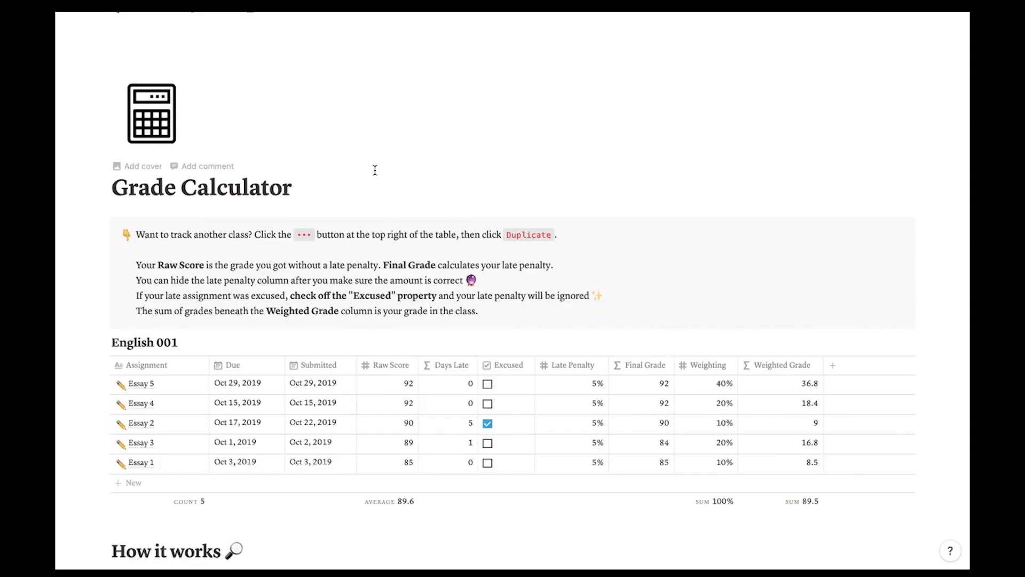
pyautogui.scroll(-10, 616, 202)
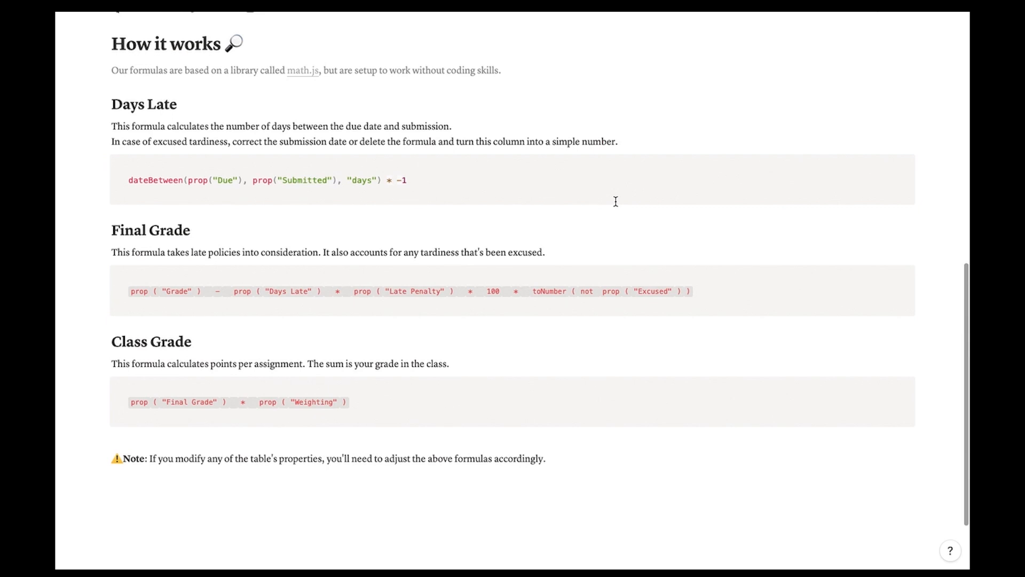
pyautogui.scroll(10, 615, 202)
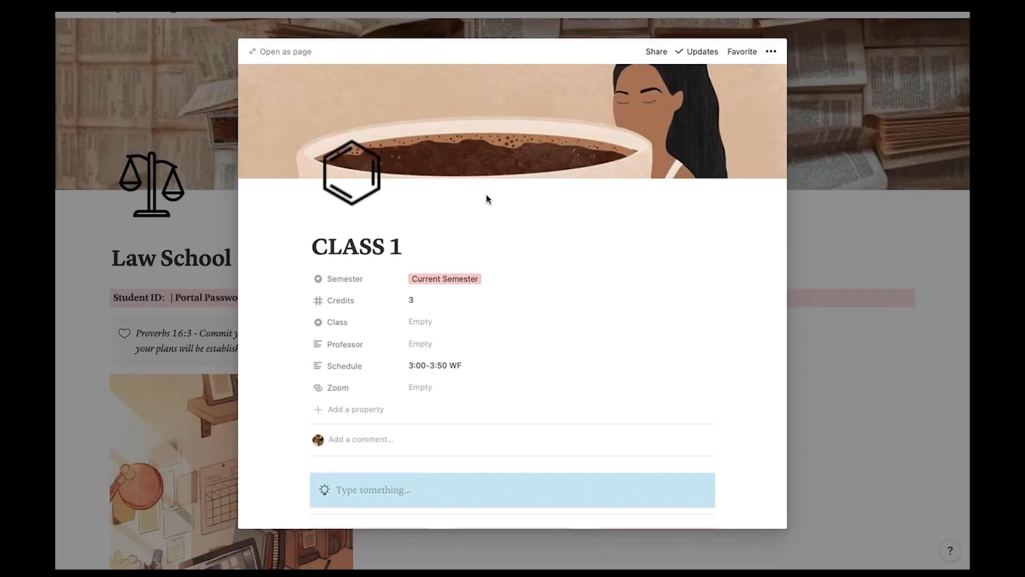
# Compare the Resources table inside CLASS 1 with the one on the Law School page, and reopen CLASS 1 at its lower sections
pyautogui.scroll(-8, 678, 205)
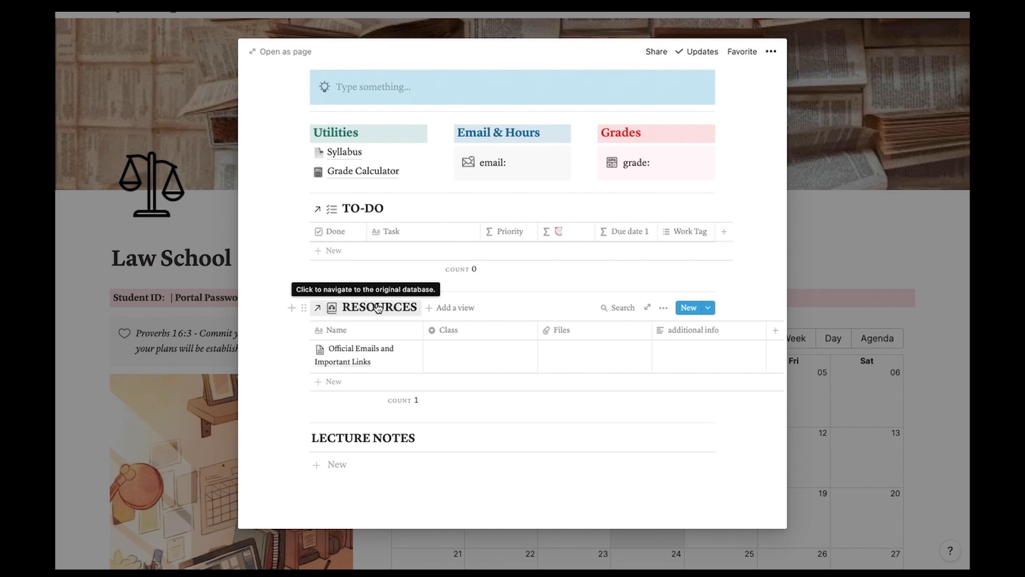
pyautogui.click(246, 347)
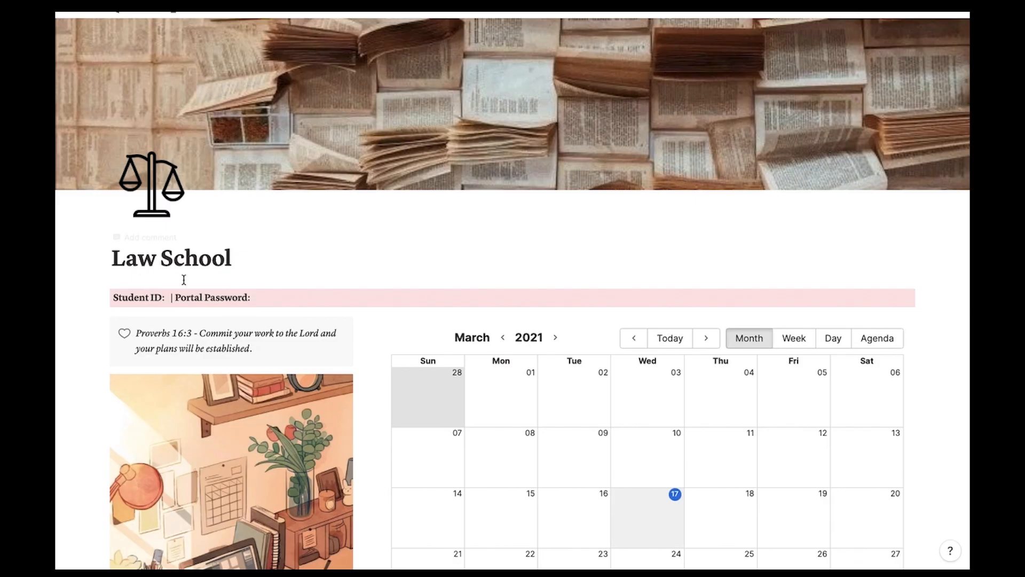
pyautogui.scroll(-6, 286, 304)
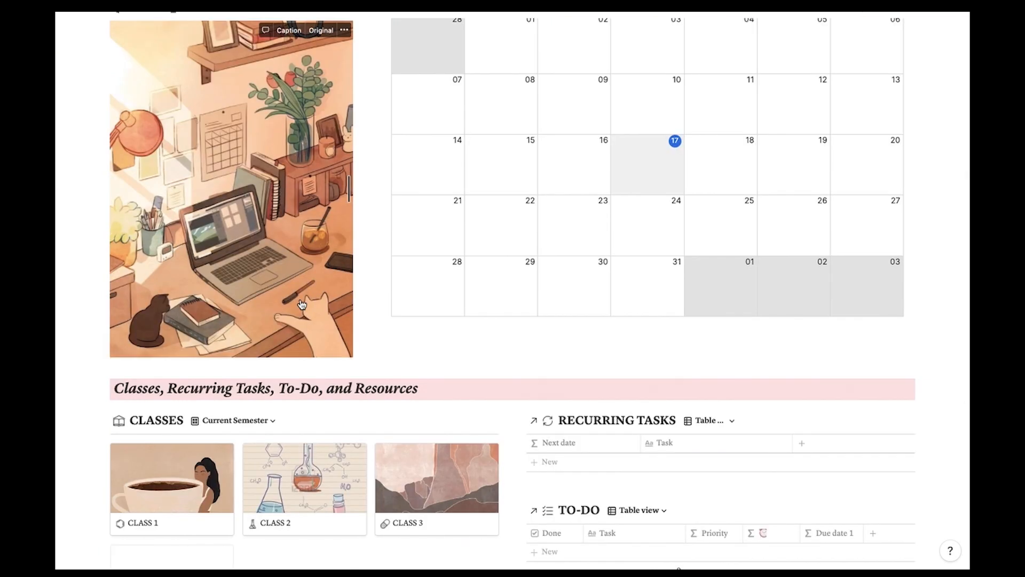
pyautogui.scroll(-3, 302, 303)
pyautogui.scroll(-4, 302, 303)
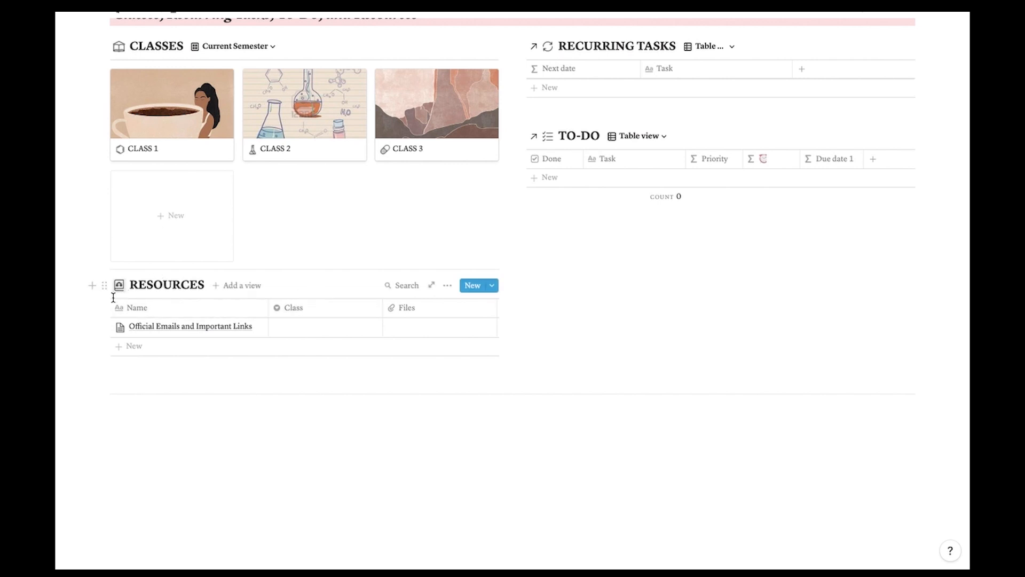
pyautogui.click(171, 112)
pyautogui.scroll(-8, 497, 277)
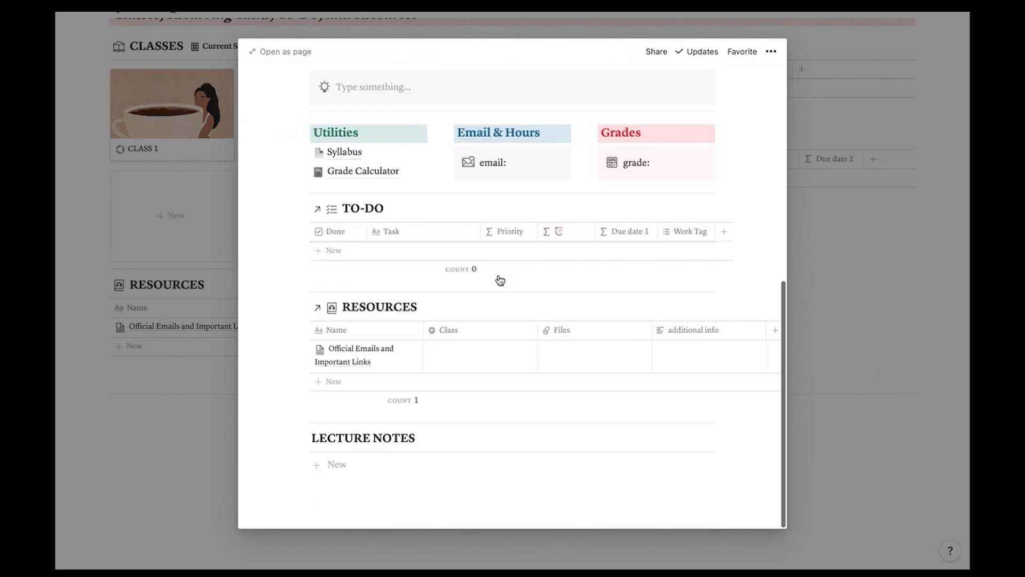
# Try to create a linked database of Law School's RESOURCES below Lecture Notes in the CLASS 1 entry
pyautogui.click(367, 488)
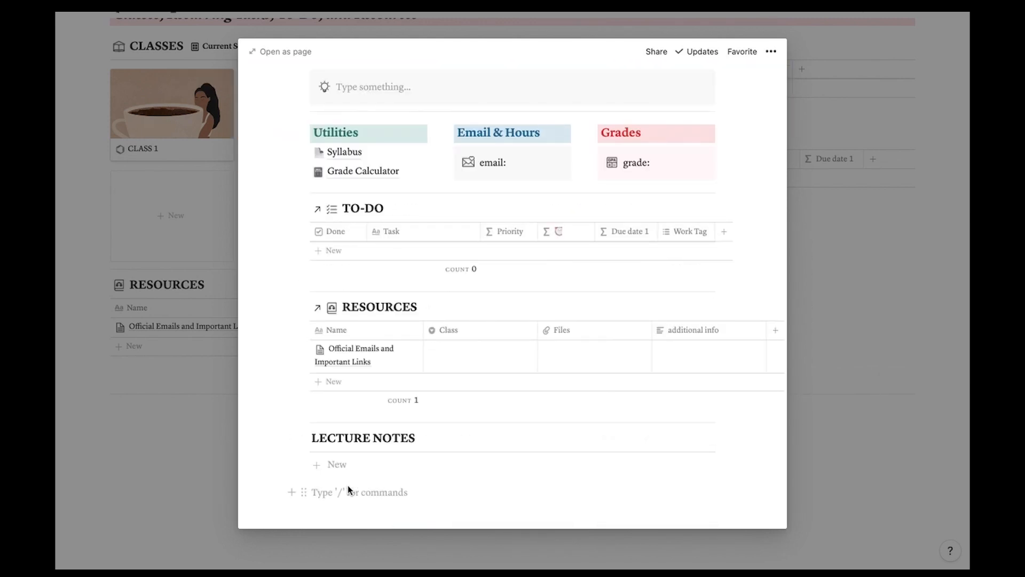
pyautogui.write('/')
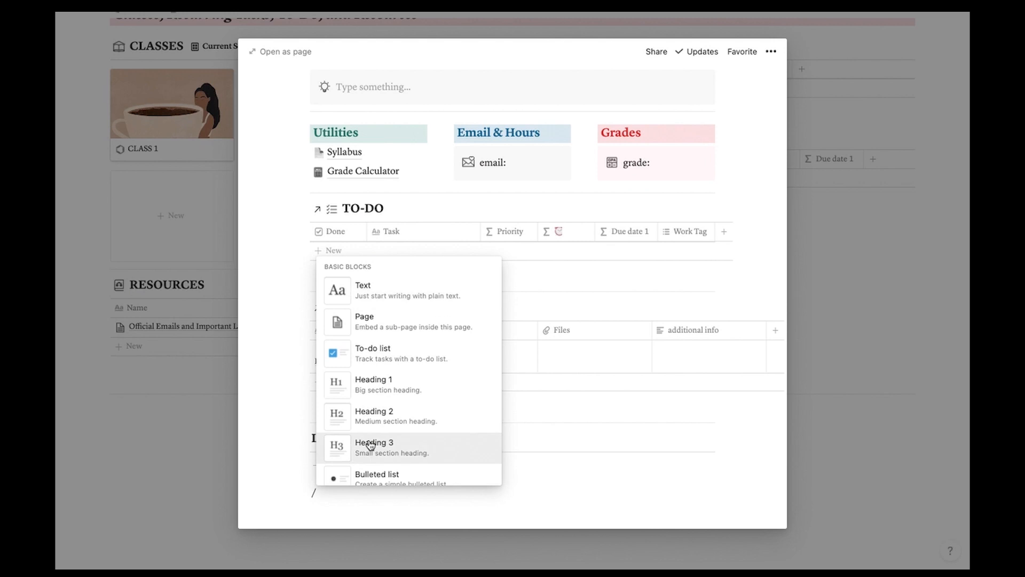
pyautogui.scroll(-10, 398, 380)
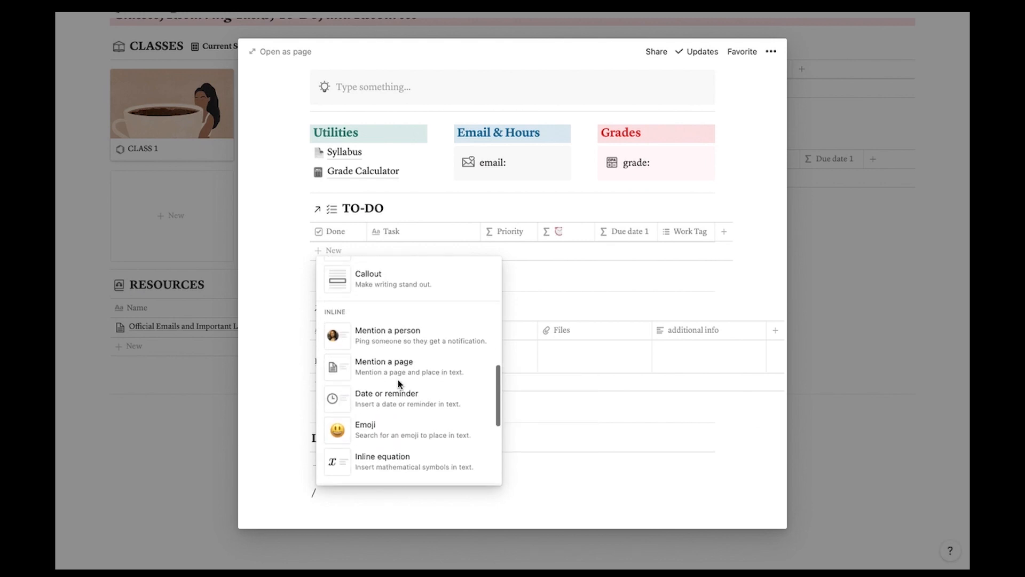
pyautogui.scroll(-5, 398, 379)
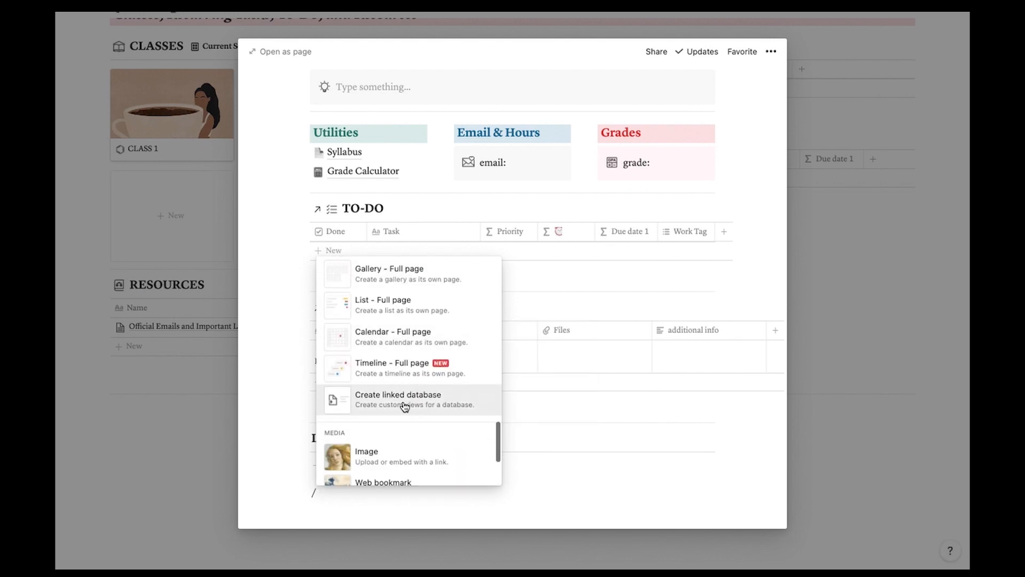
pyautogui.click(404, 406)
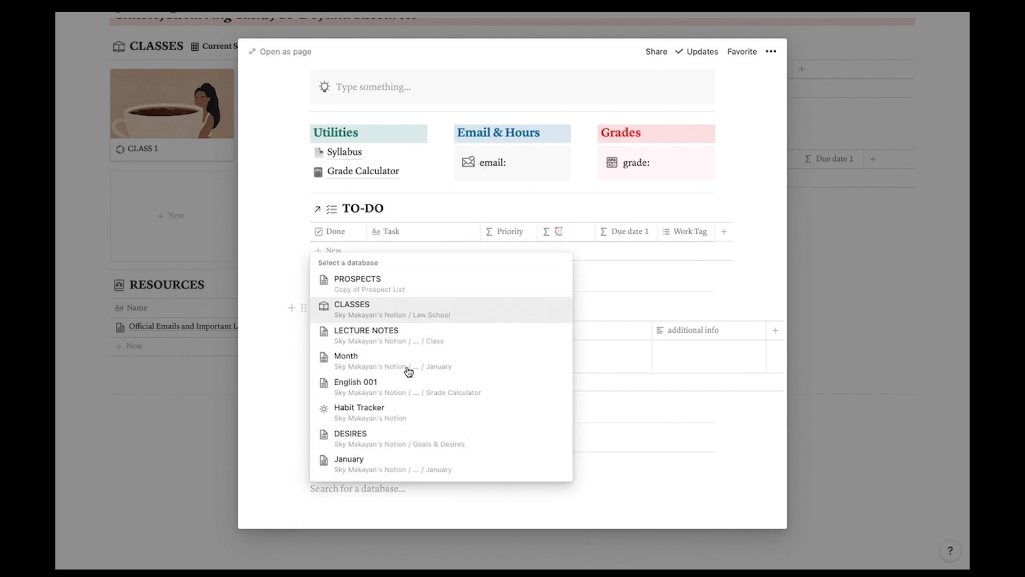
pyautogui.scroll(-3, 407, 370)
pyautogui.scroll(-5, 407, 370)
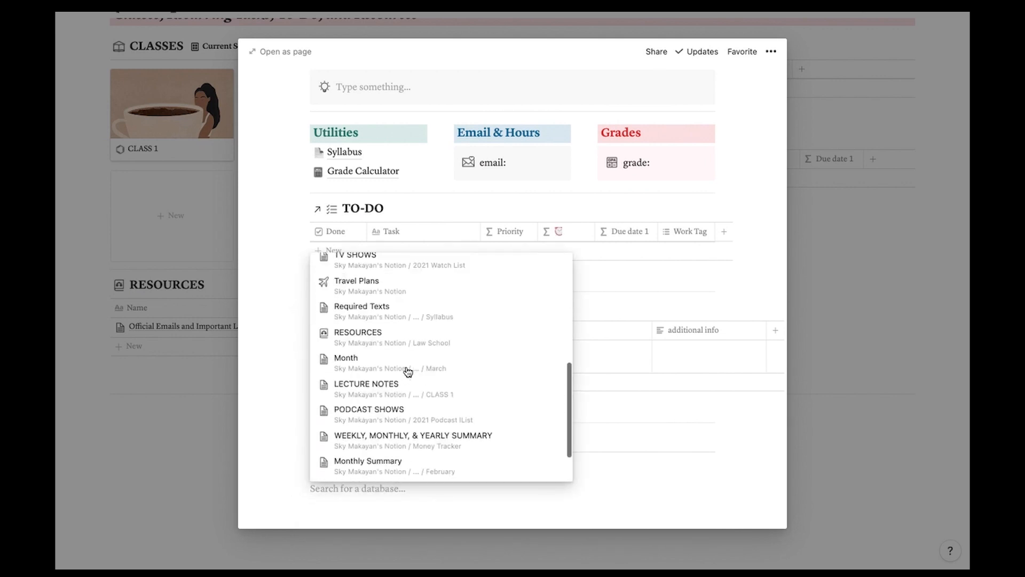
pyautogui.click(414, 338)
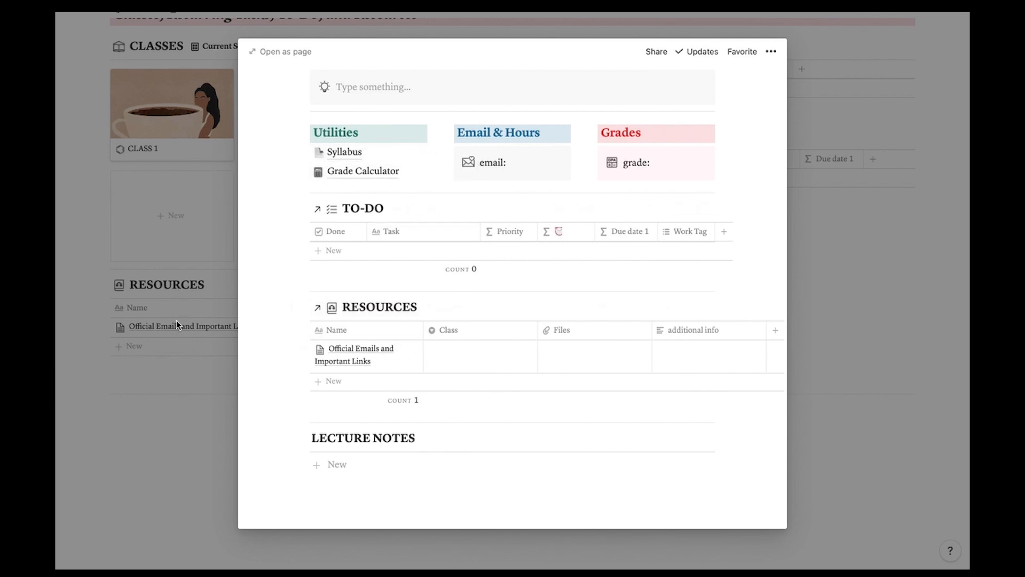
# Add a new row named "example" to the Resources table in the CLASS 1 entry
pyautogui.click(350, 383)
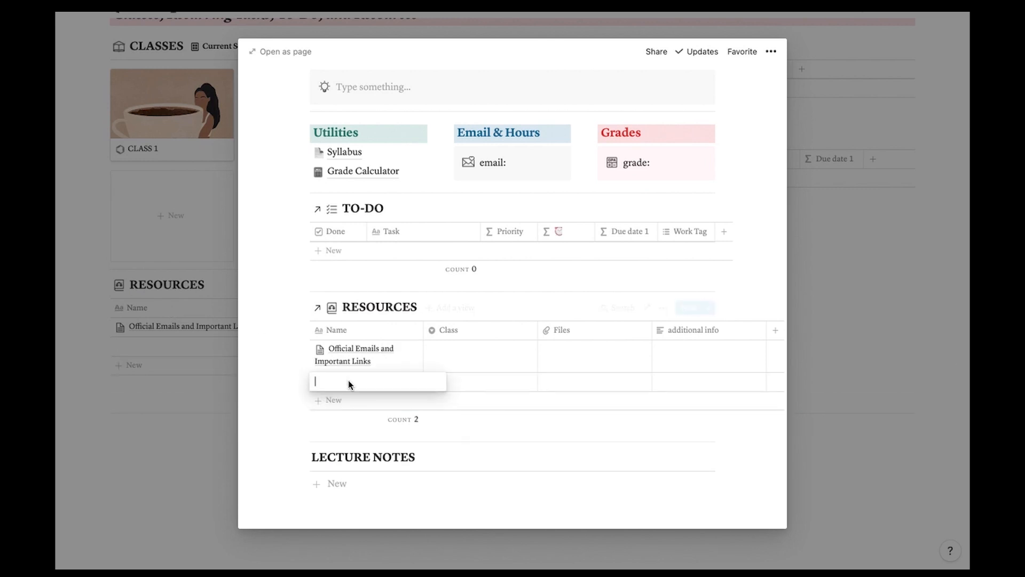
pyautogui.write('e')
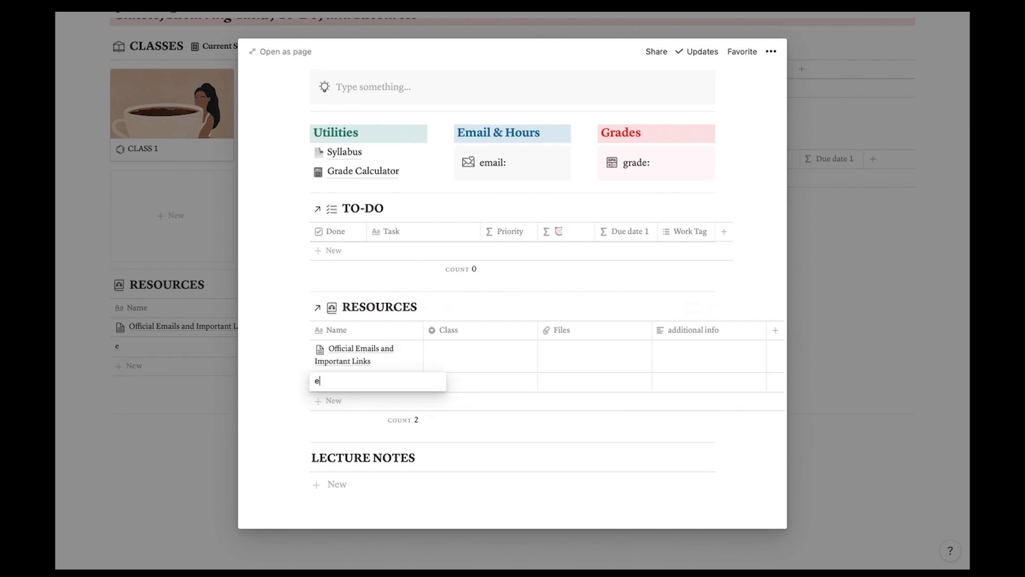
pyautogui.write('xampleml')
pyautogui.press('BackSpace')
pyautogui.press('BackSpace')
pyautogui.press('Tab')
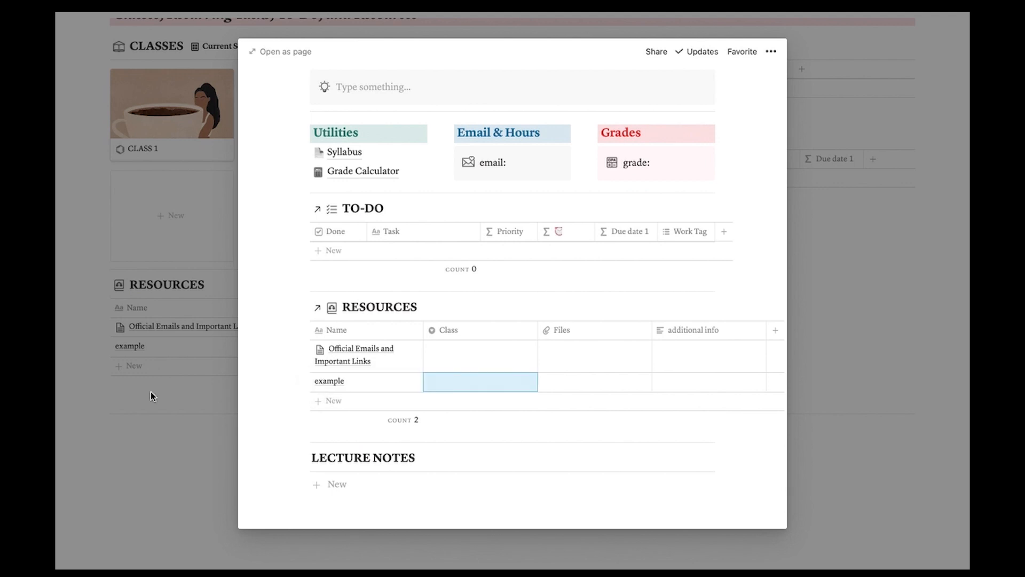
# Close CLASS 1 to check the example row in the Law School Resources table, and reopen CLASS 1
pyautogui.click(130, 310)
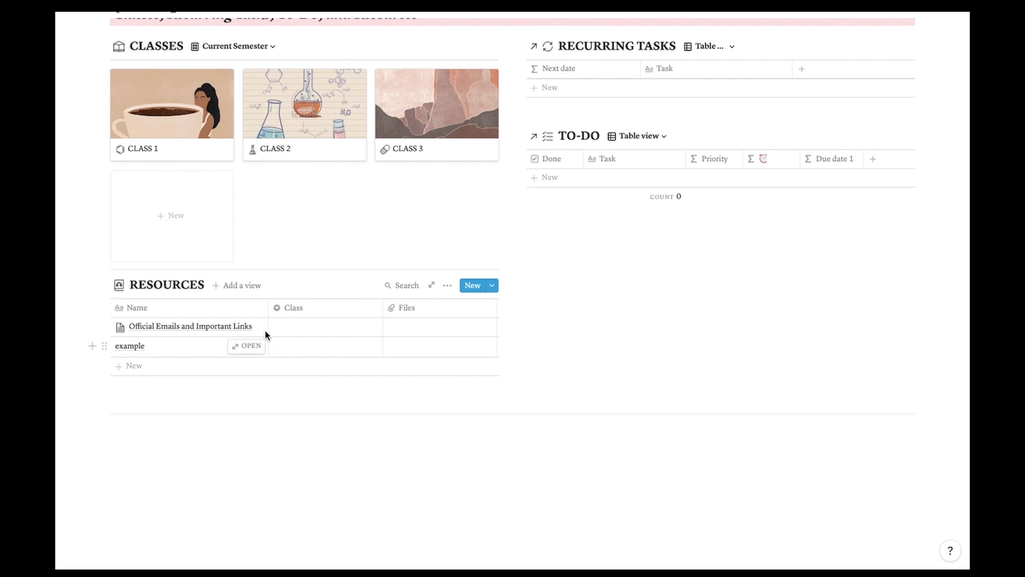
pyautogui.click(183, 121)
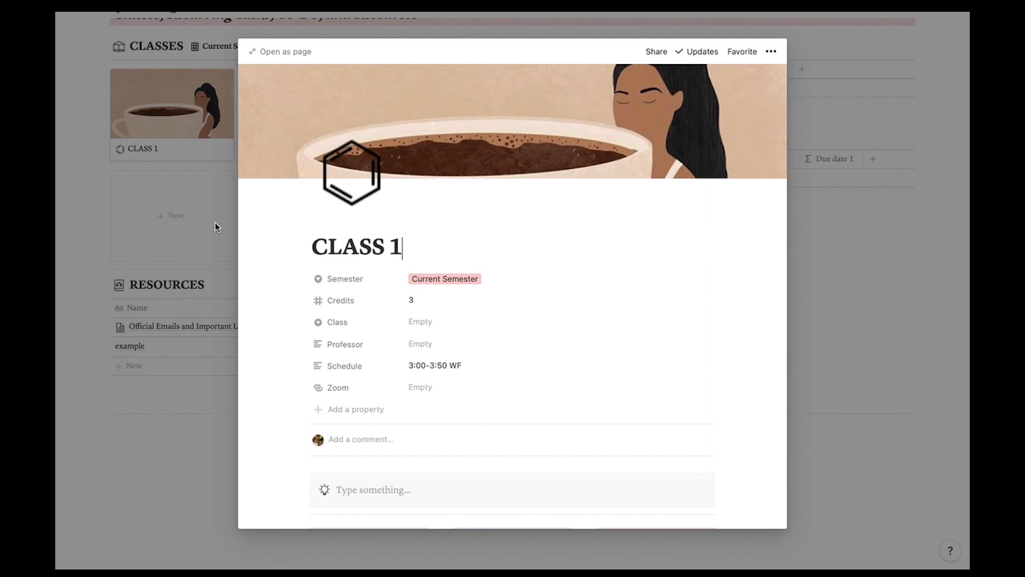
# Close the CLASS 1 page and delete the "example" entry from the RESOURCES table
pyautogui.click(148, 209)
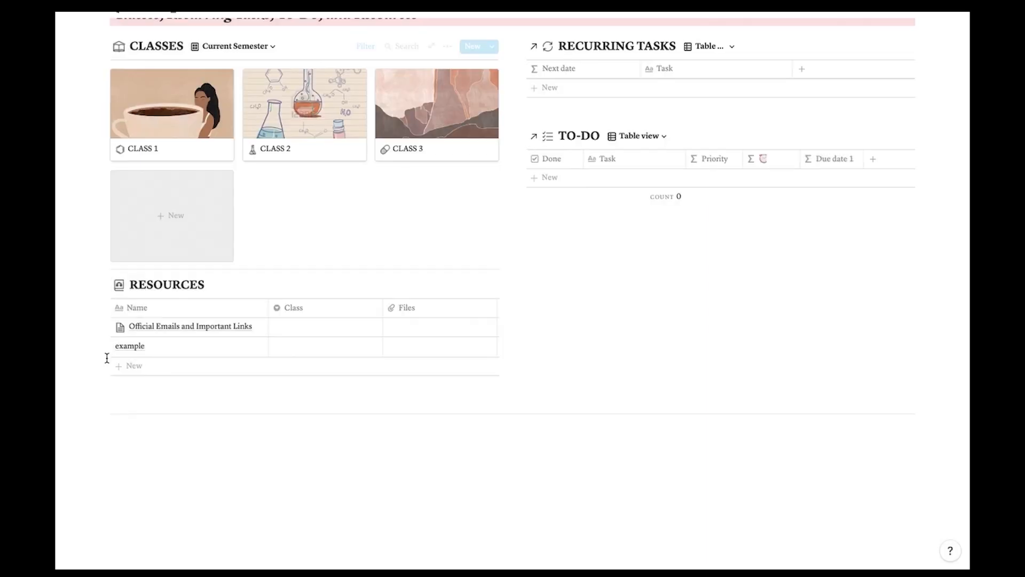
pyautogui.click(105, 347)
pyautogui.click(168, 308)
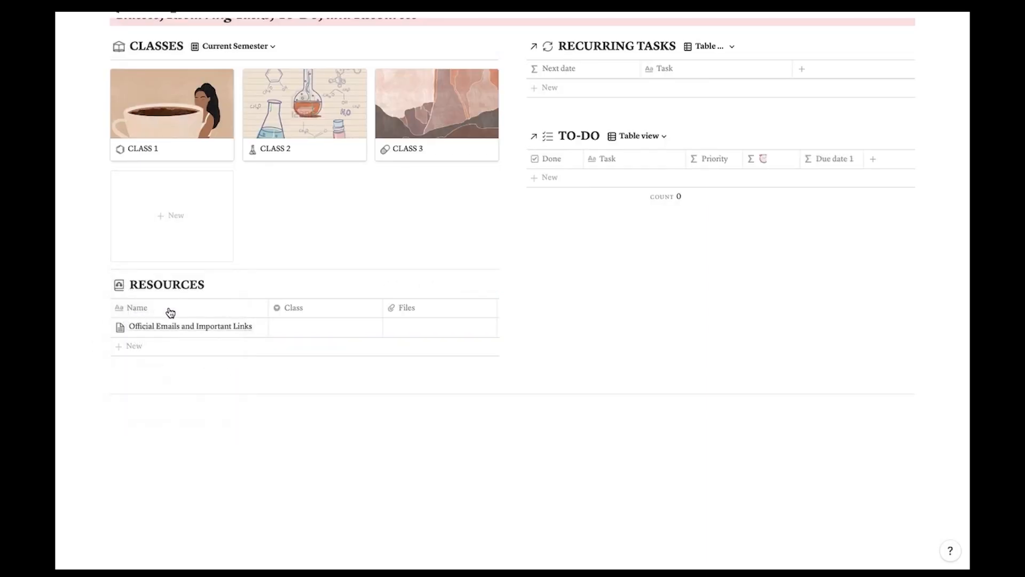
# Go back from the Law School page to Life Hub and open the Sun Life page
pyautogui.scroll(10, 176, 305)
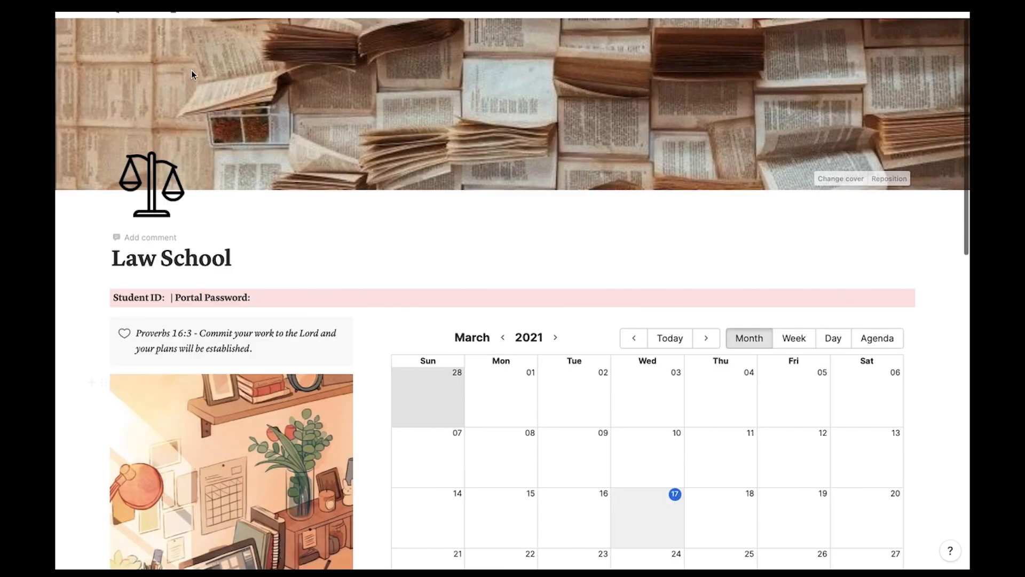
pyautogui.click(137, 11)
pyautogui.click(134, 16)
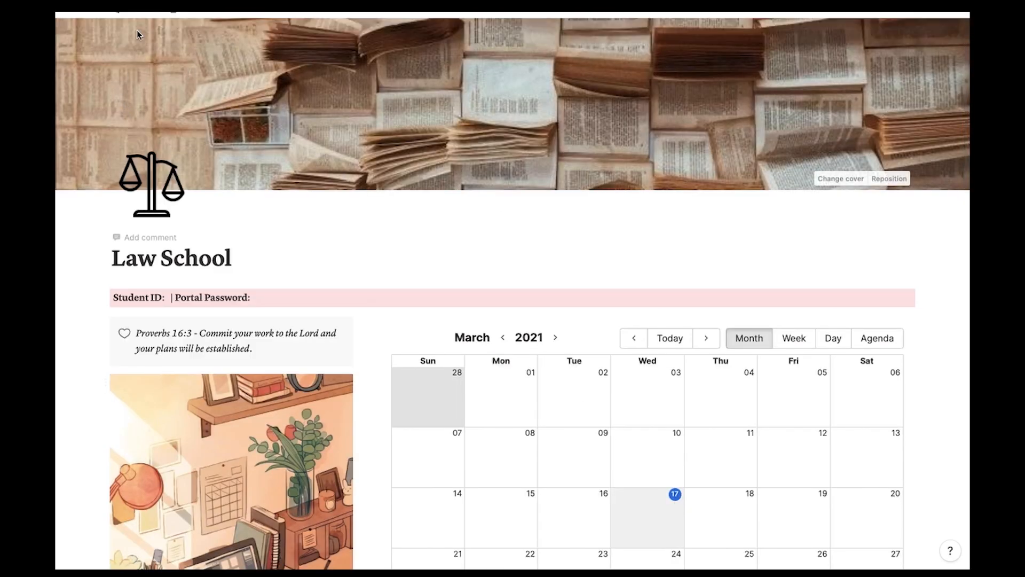
pyautogui.click(138, 12)
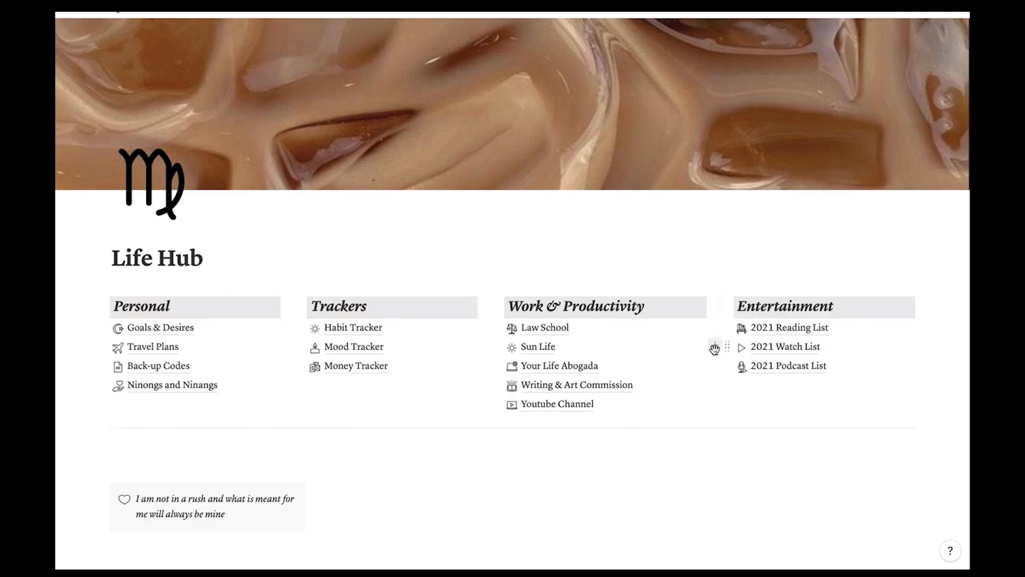
pyautogui.click(540, 347)
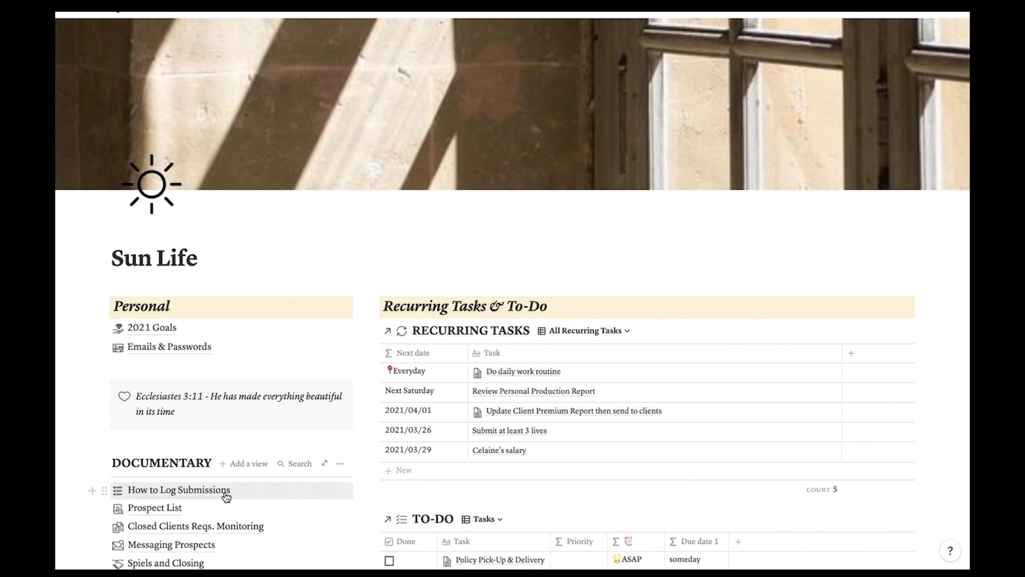
# Open the Copy of Prospect List page and add a prospect entry titled "Friend 1"
pyautogui.moveTo(59, 265)
pyautogui.click(132, 282)
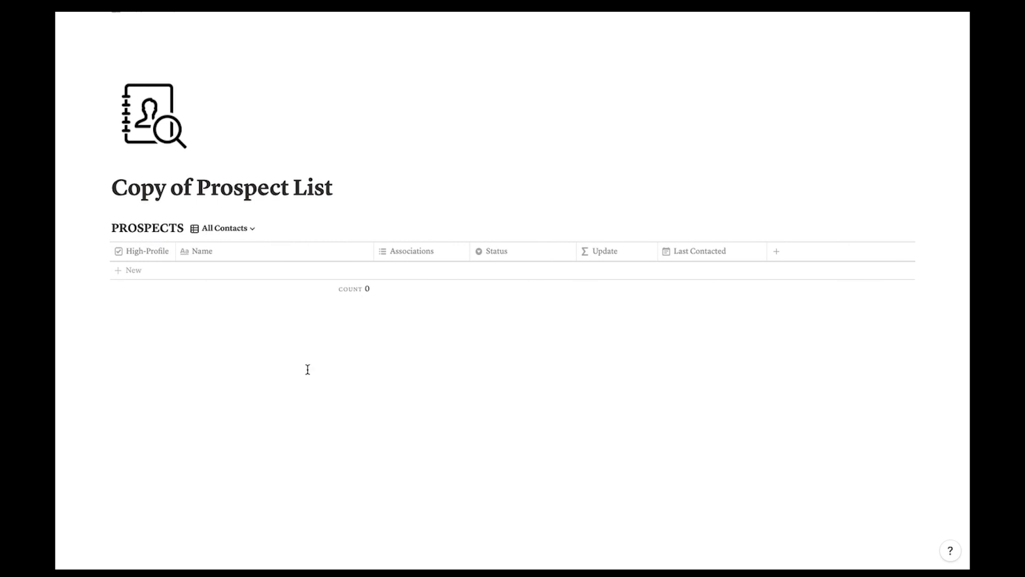
pyautogui.moveTo(160, 364)
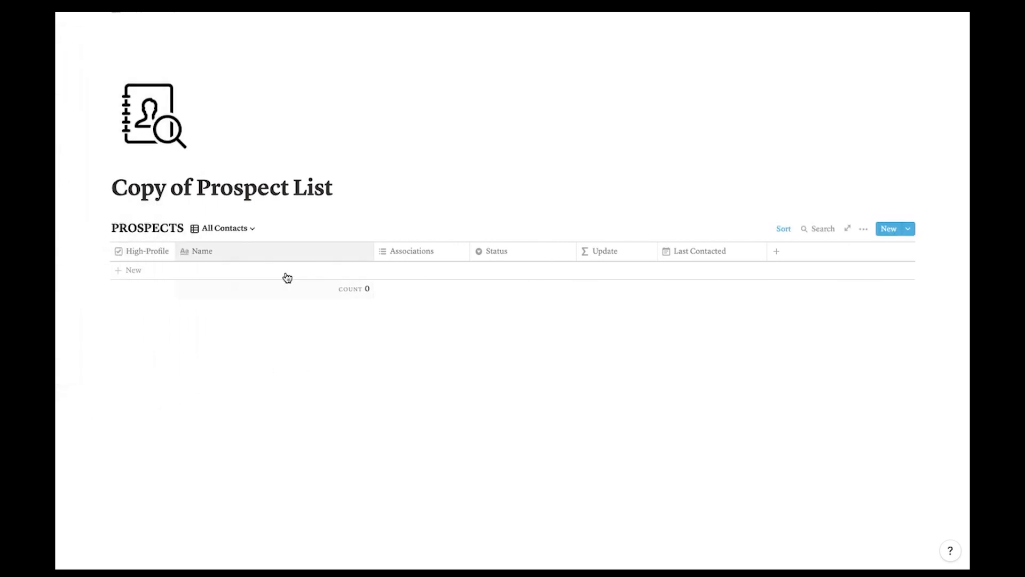
pyautogui.click(252, 272)
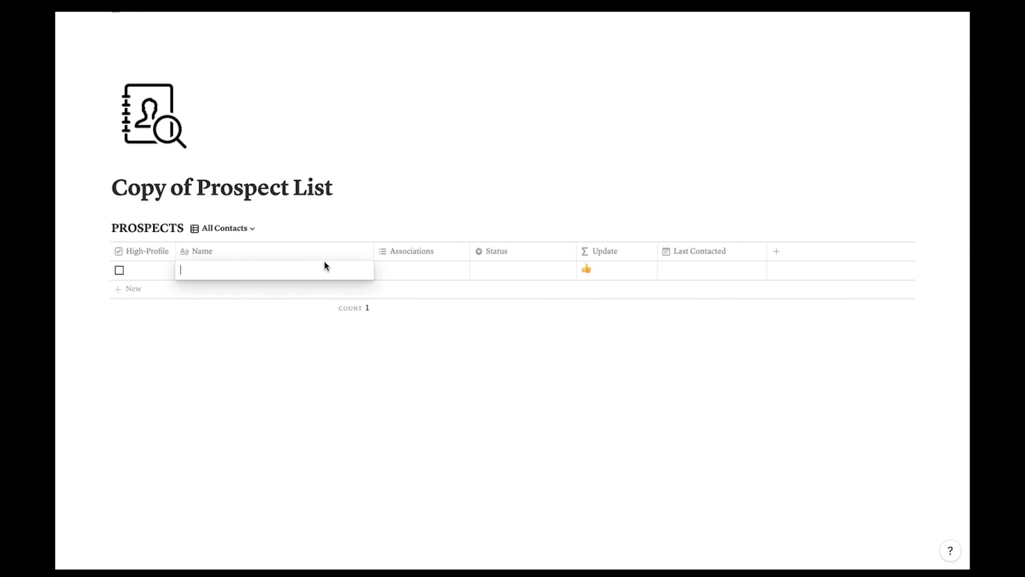
pyautogui.press('Escape')
pyautogui.click(364, 270)
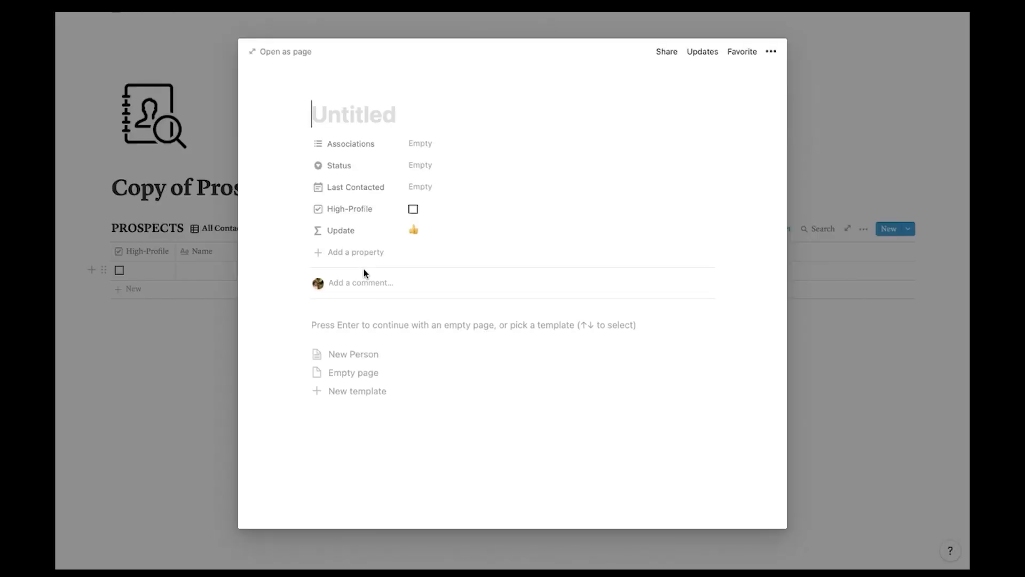
pyautogui.write('Friend 1')
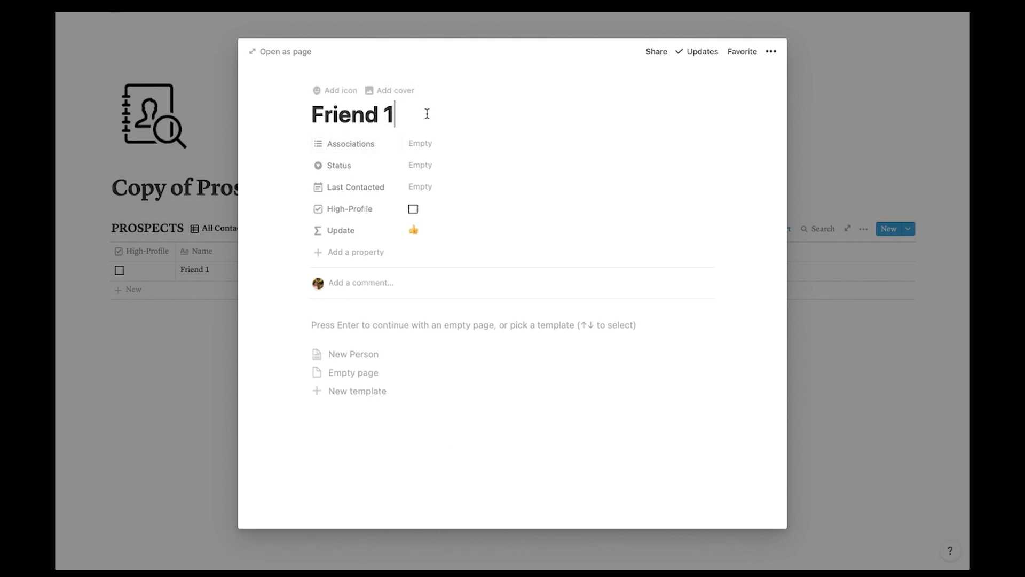
# Set Friend 1's Associations to UST and view the available Status options without choosing one
pyautogui.click(429, 145)
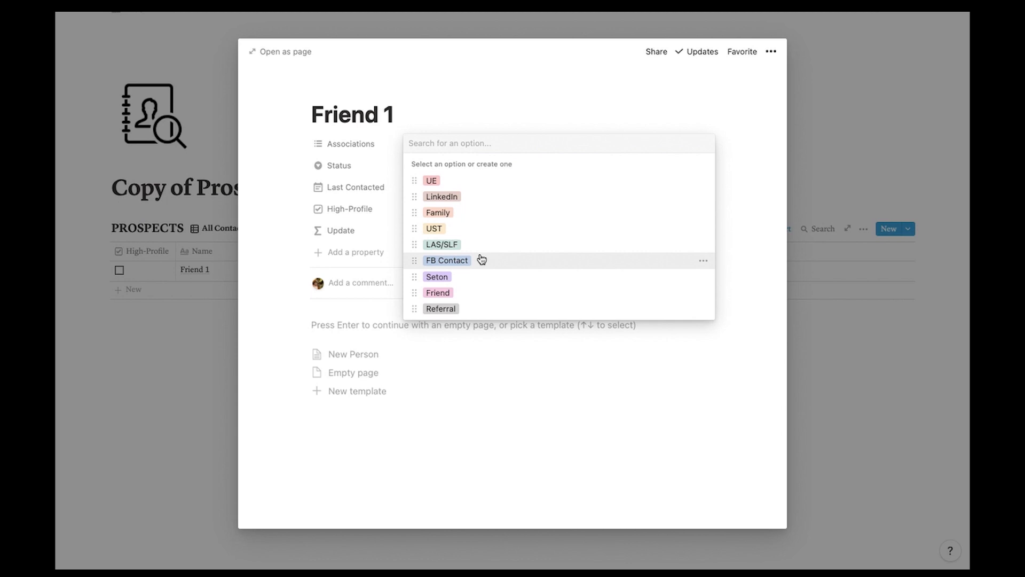
pyautogui.click(471, 228)
pyautogui.click(442, 112)
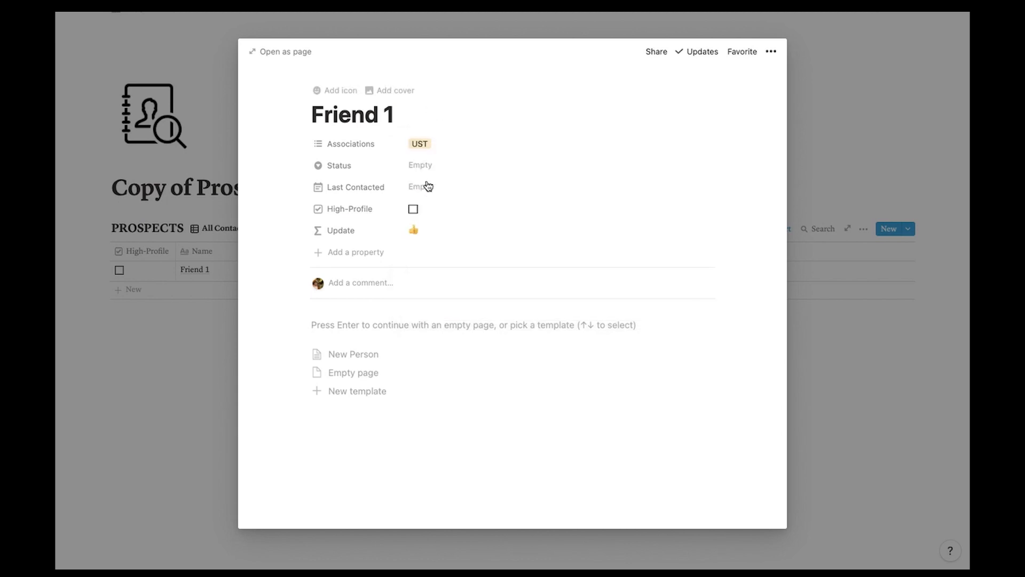
pyautogui.click(430, 167)
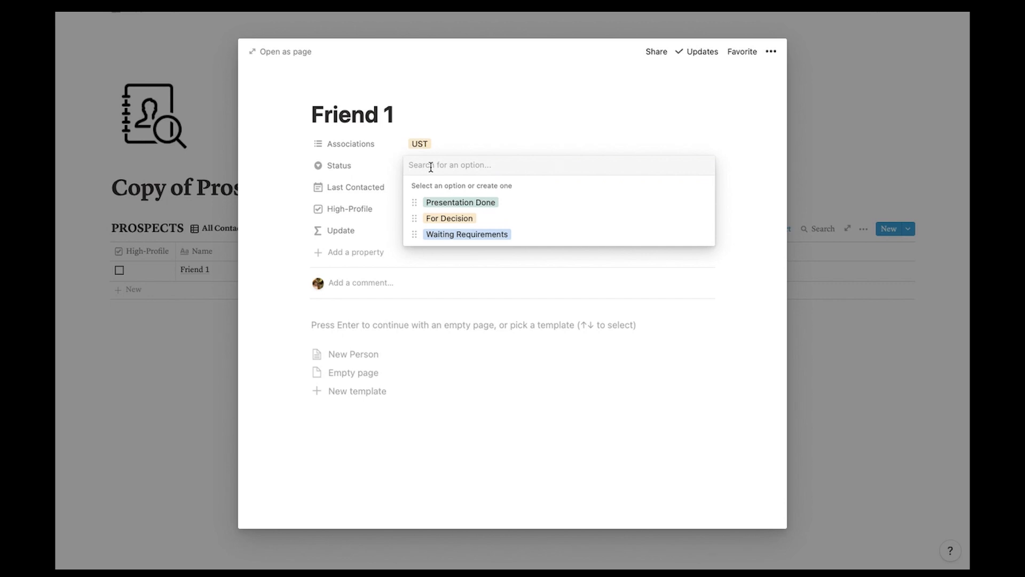
pyautogui.click(452, 135)
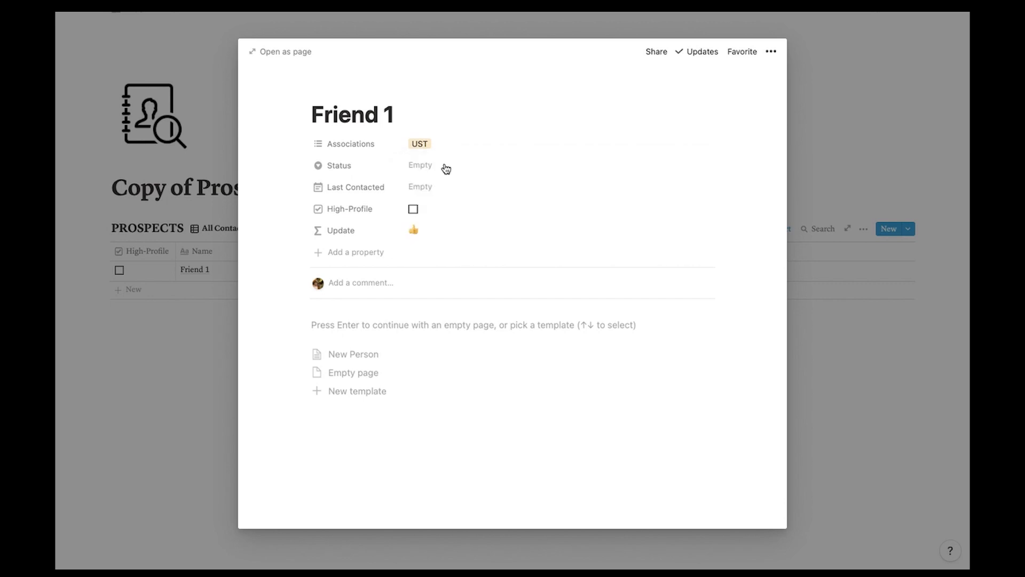
# Set Friend 1's Last Contacted date to Mar 1, 2021 and close the entry
pyautogui.click(430, 189)
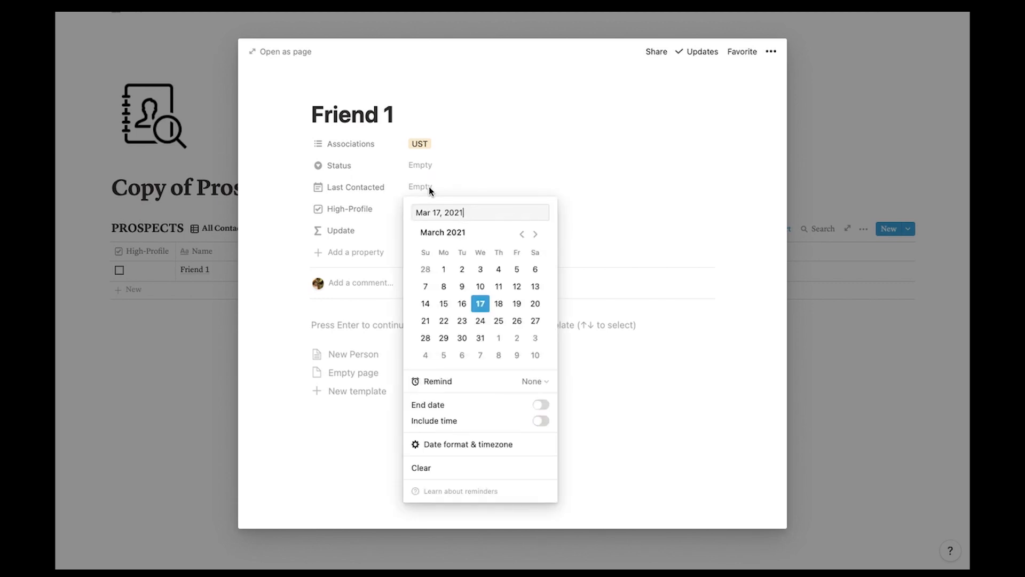
pyautogui.click(444, 269)
pyautogui.click(525, 147)
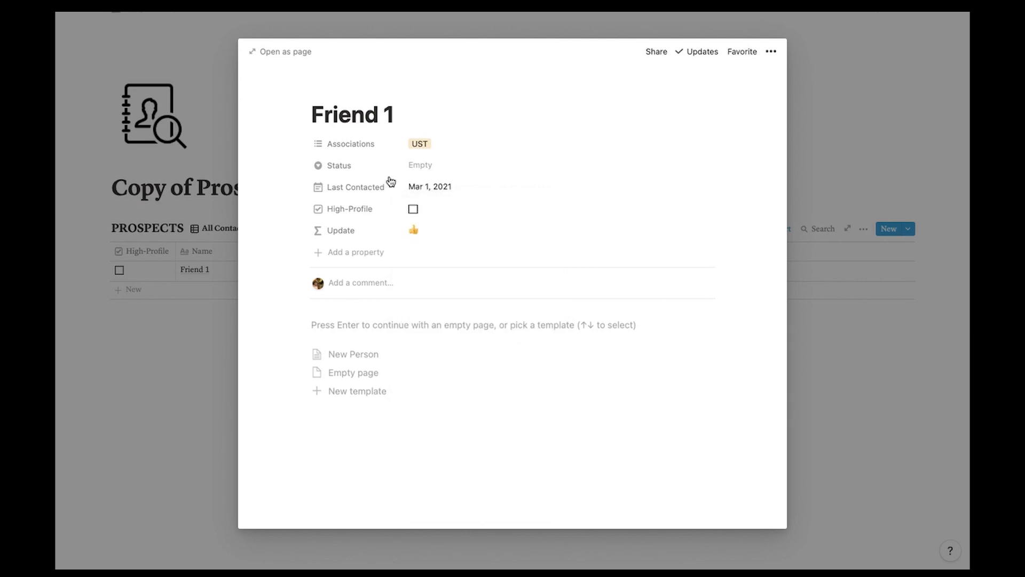
pyautogui.click(207, 259)
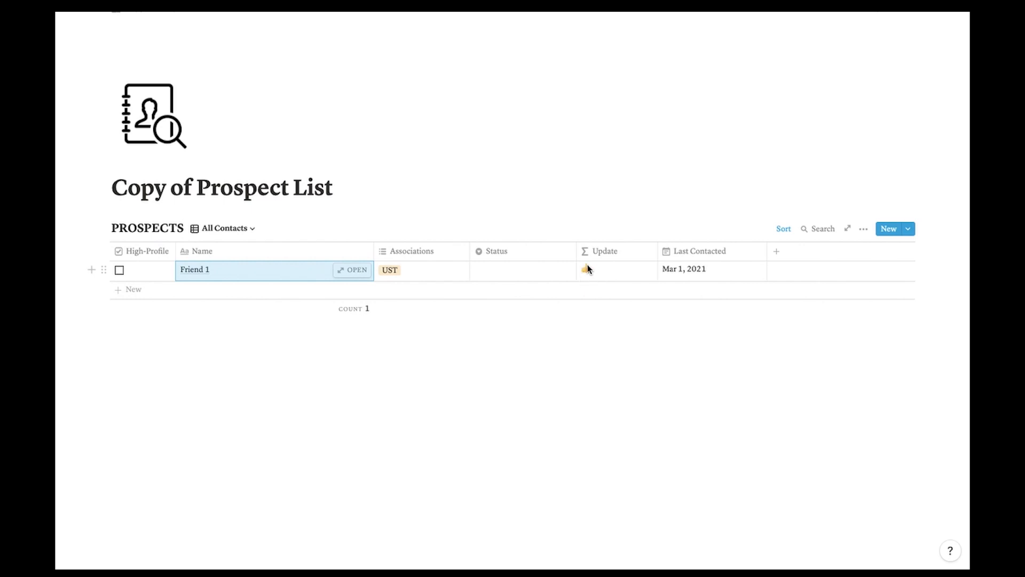
# Set Friend 1's Last Contacted date to Jan 1, 2021 in the PROSPECTS table
pyautogui.click(732, 270)
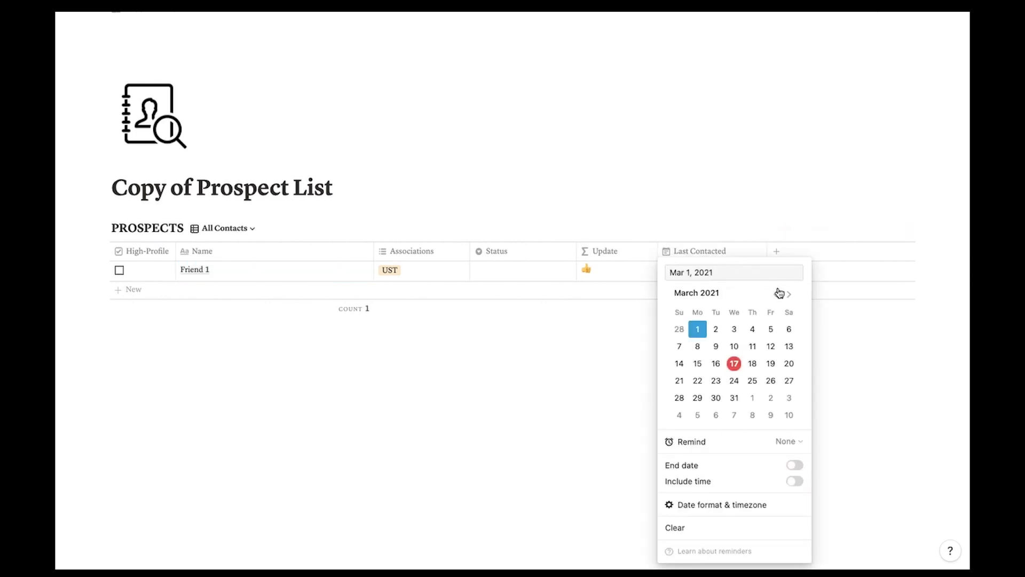
pyautogui.click(776, 295)
pyautogui.click(776, 294)
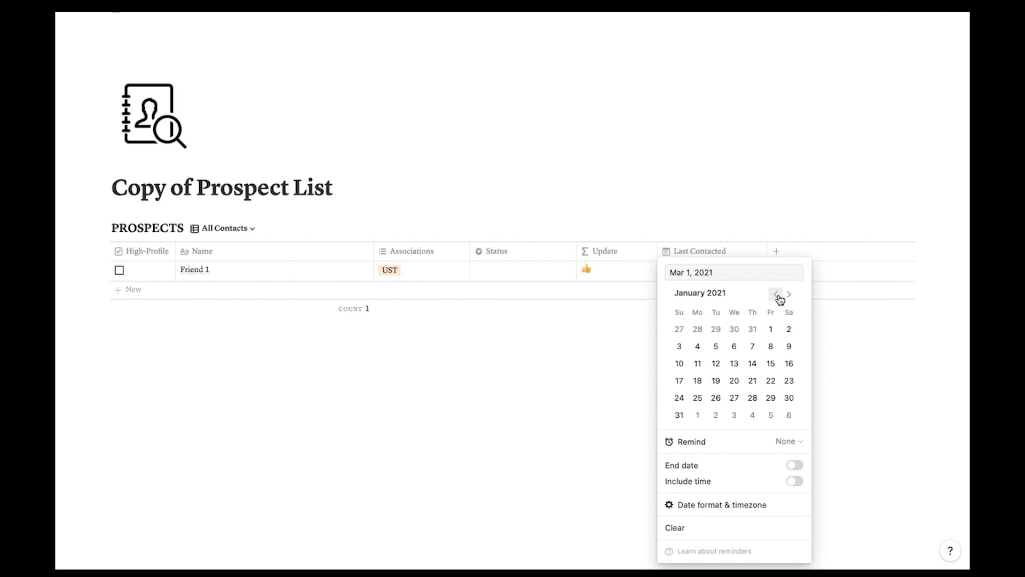
pyautogui.click(775, 332)
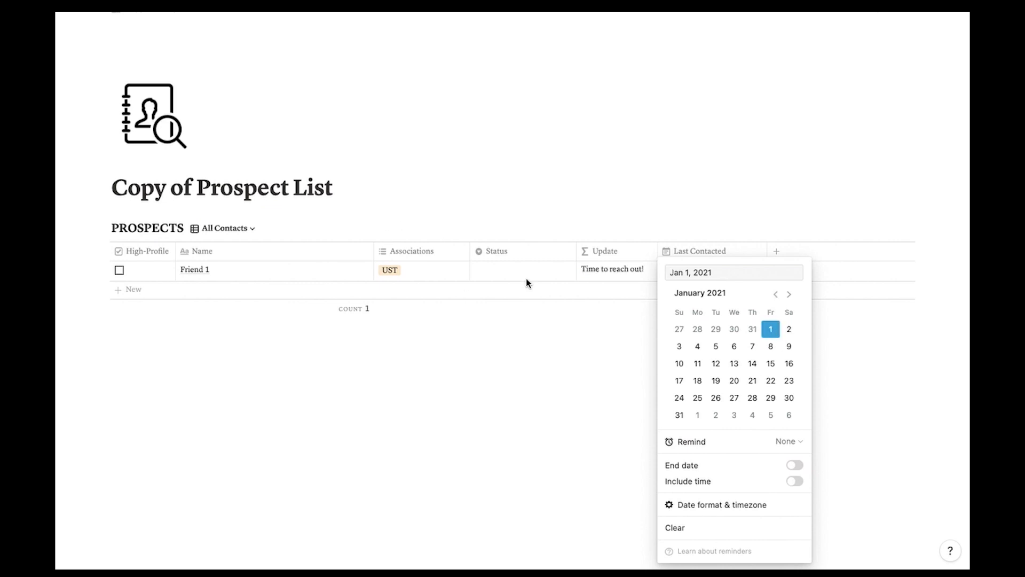
pyautogui.press('Escape')
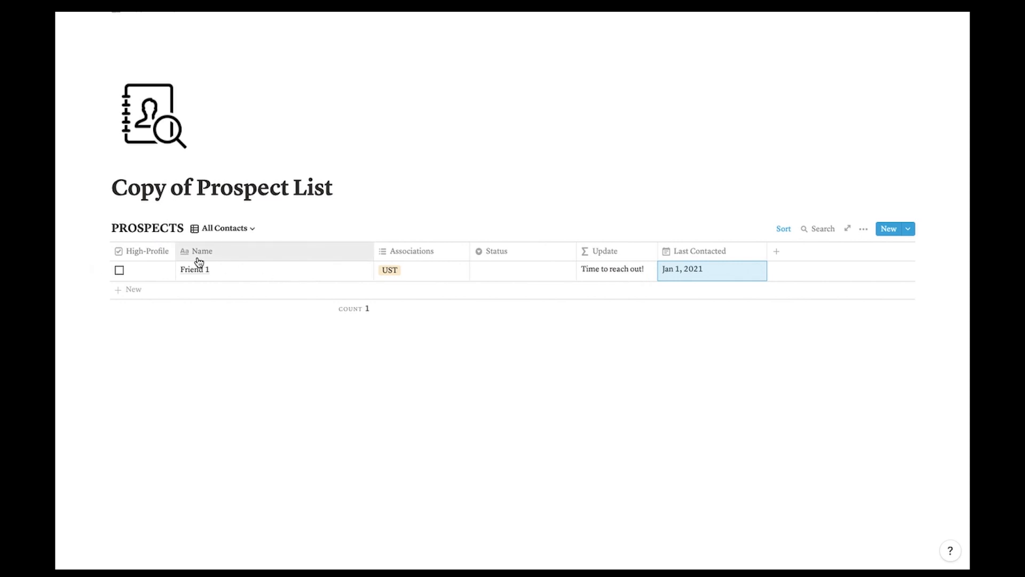
# Return to the Sun Life page and examine its calendar and contest month countdown
pyautogui.moveTo(57, 259)
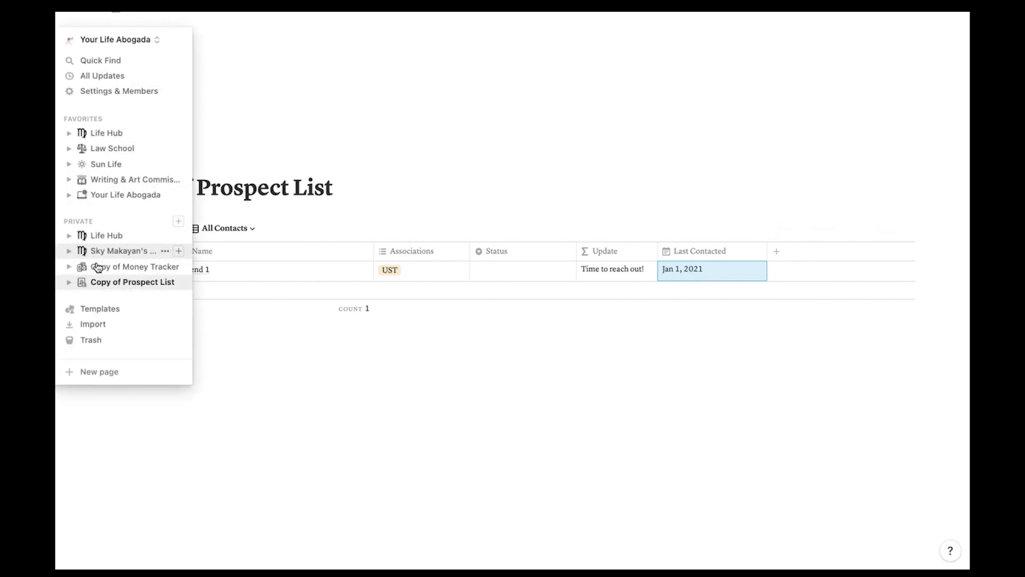
pyautogui.click(86, 10)
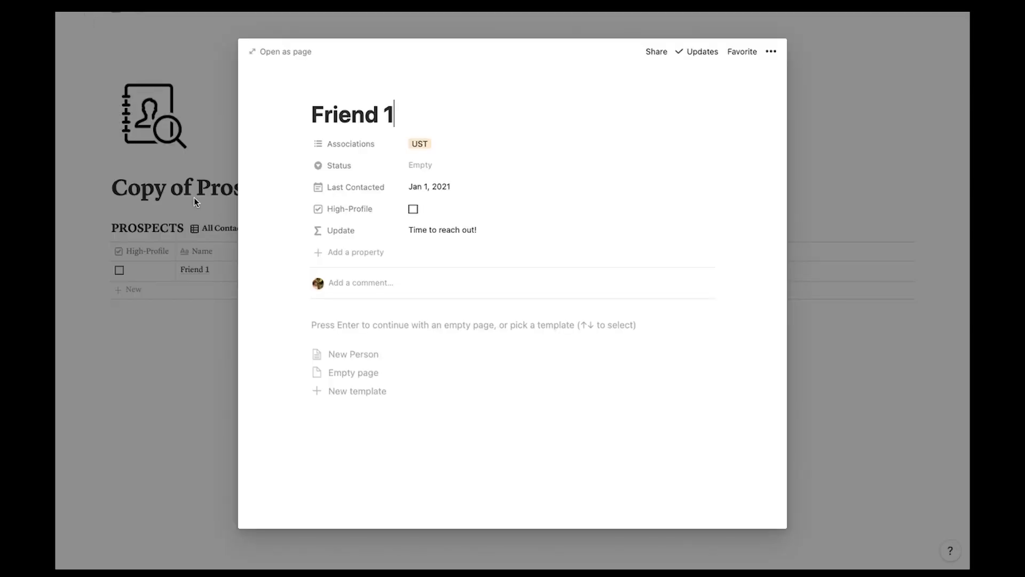
pyautogui.click(153, 234)
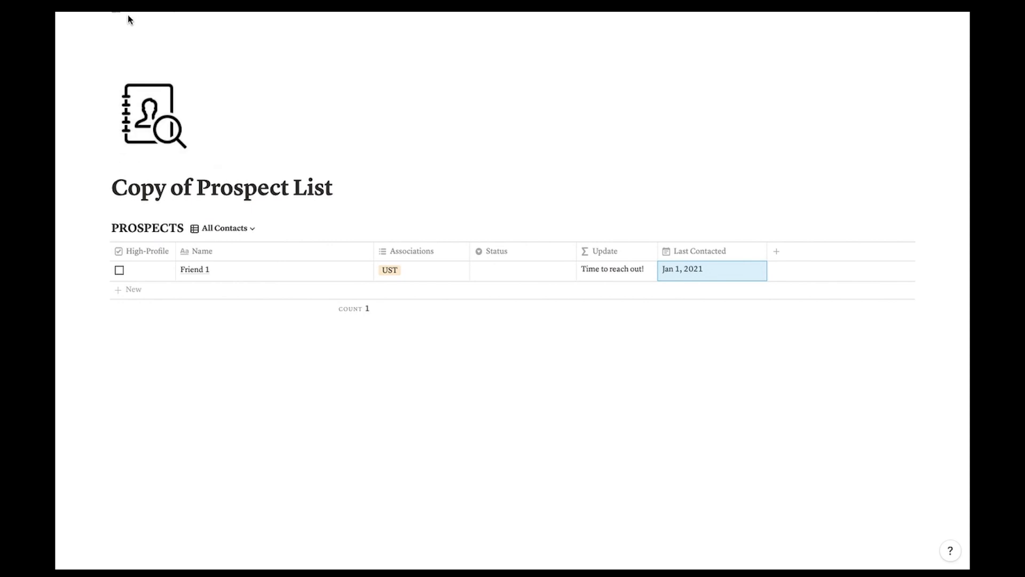
pyautogui.click(87, 11)
pyautogui.click(88, 14)
pyautogui.click(89, 14)
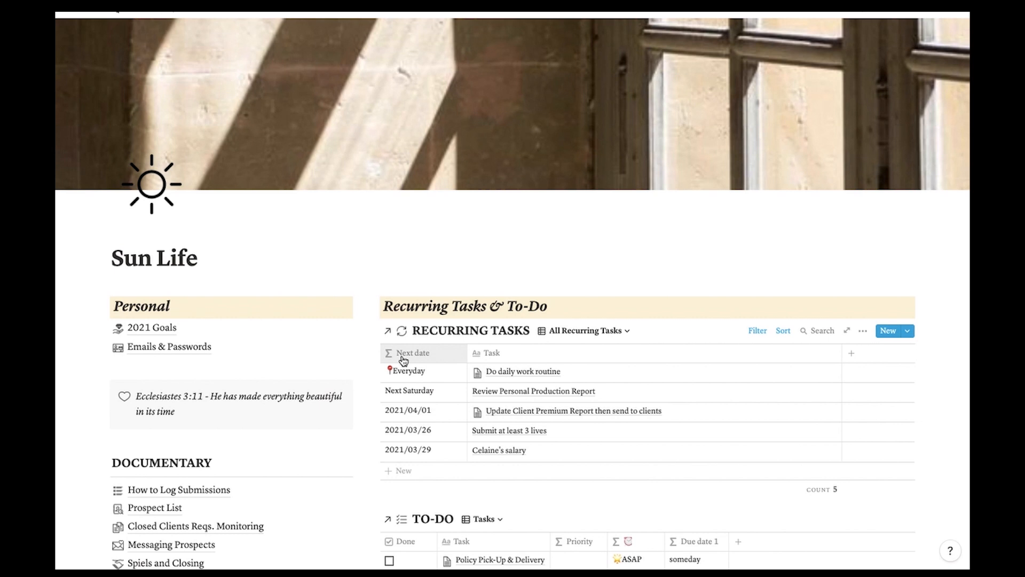
pyautogui.scroll(-14, 403, 360)
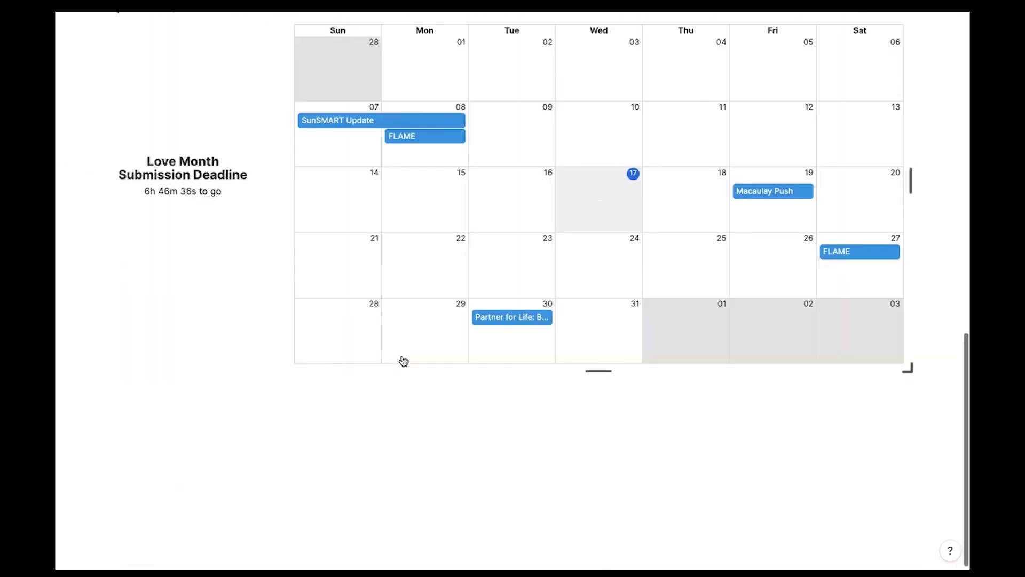
pyautogui.scroll(2, 403, 360)
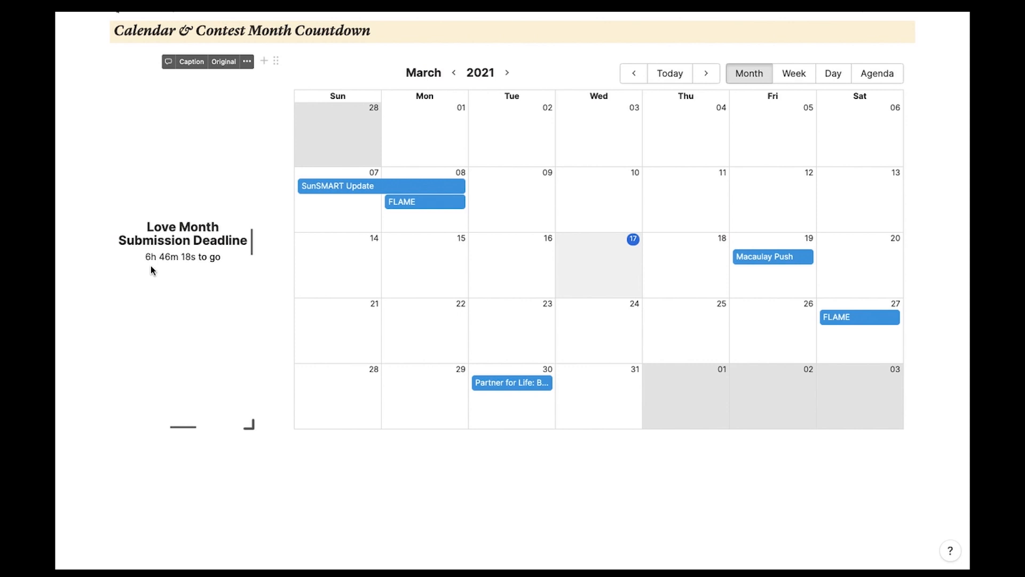
# Open Your Life Abogada from Life Hub and review its January to March content calendar, recurring tasks and content tracker
pyautogui.click(127, 12)
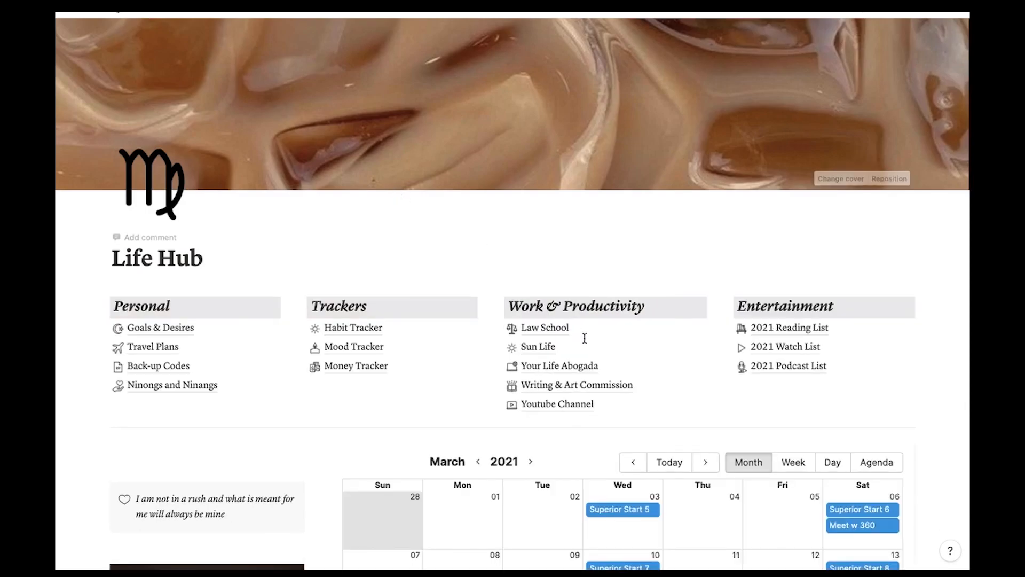
pyautogui.click(574, 374)
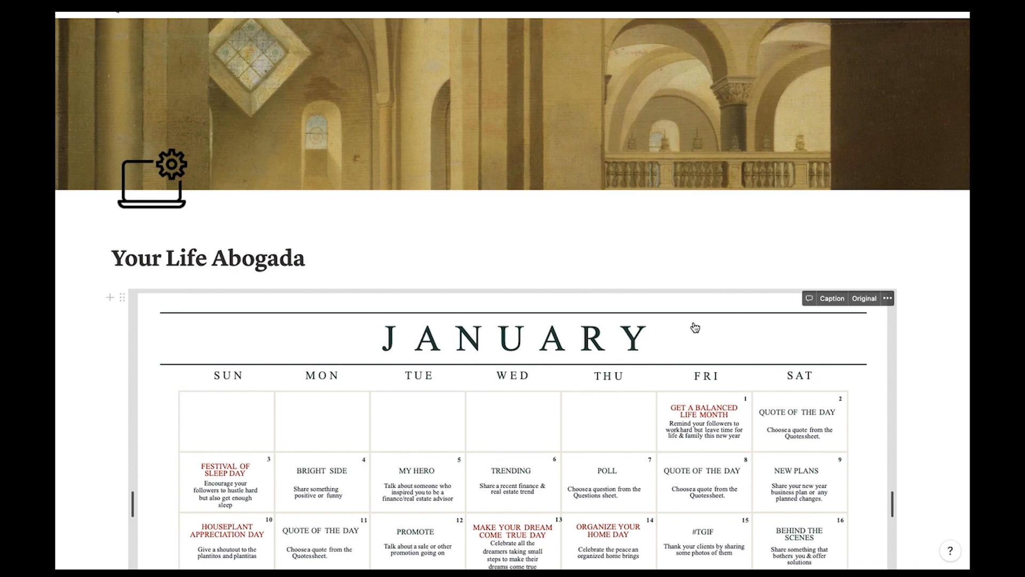
pyautogui.scroll(-5, 932, 279)
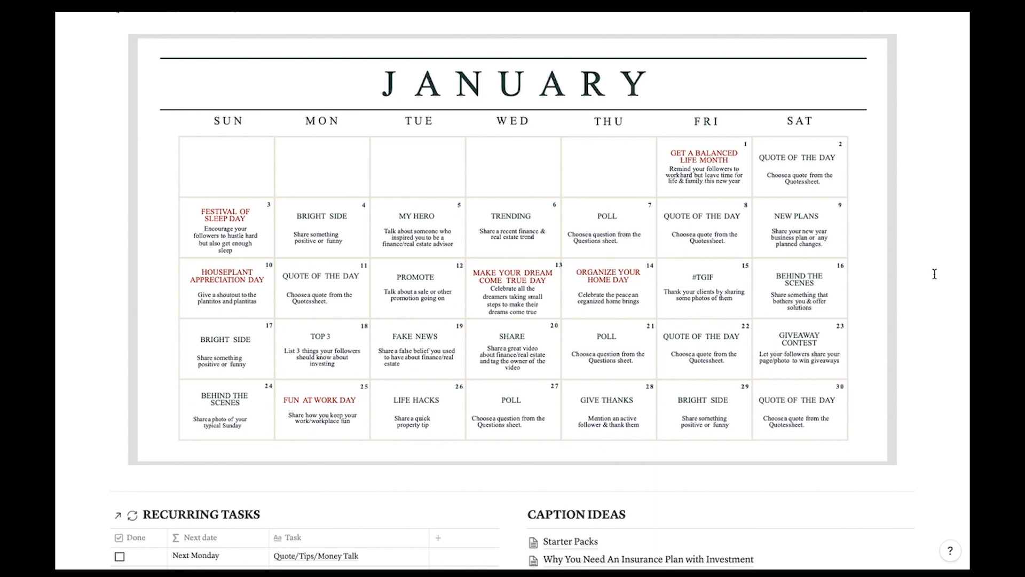
pyautogui.scroll(-10, 800, 248)
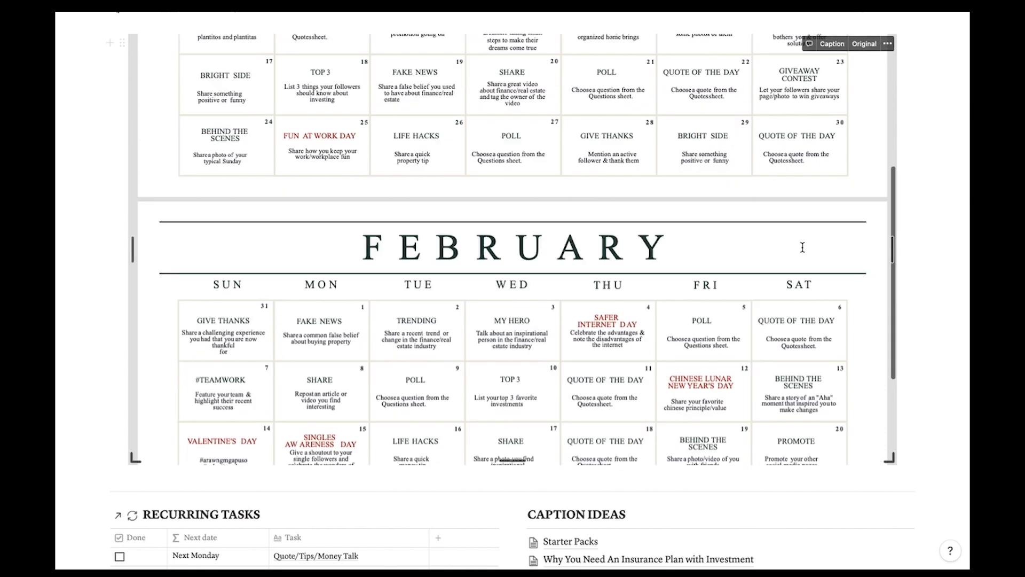
pyautogui.scroll(-6, 802, 246)
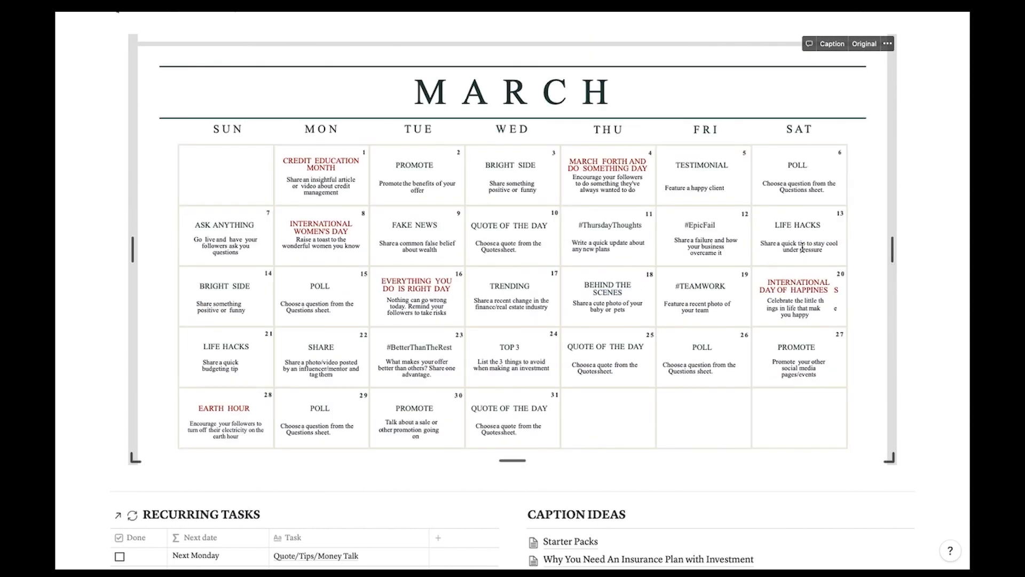
pyautogui.scroll(-1, 802, 246)
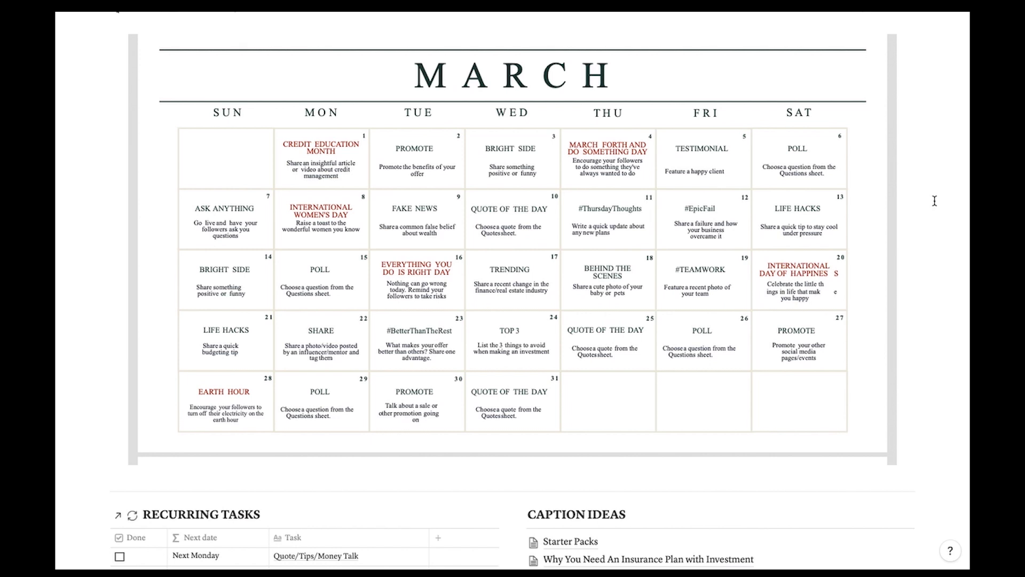
pyautogui.scroll(-8, 934, 201)
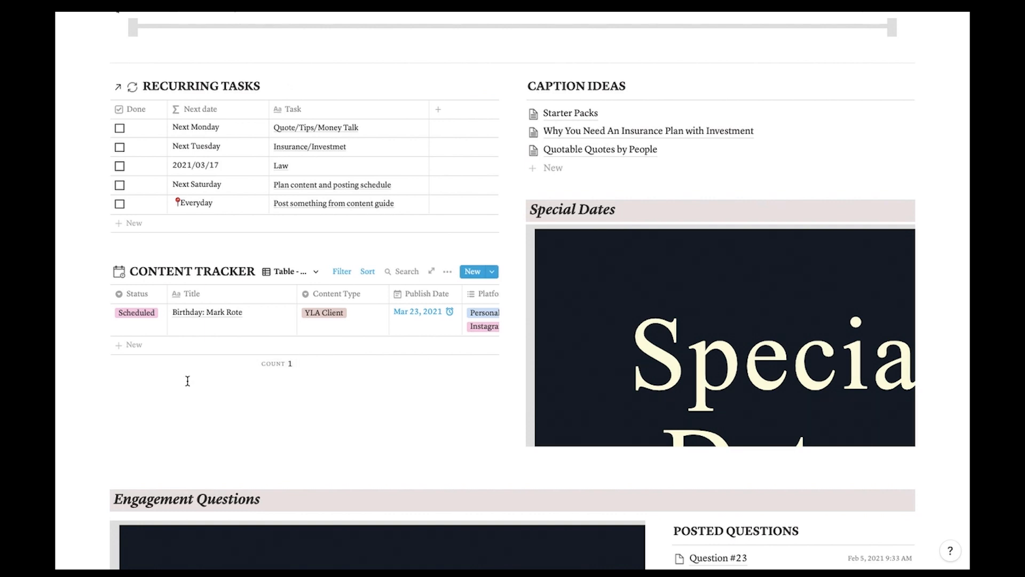
# Check the status options of the birthday entry in the Content Tracker and browse the Special Dates list for March and April
pyautogui.click(139, 310)
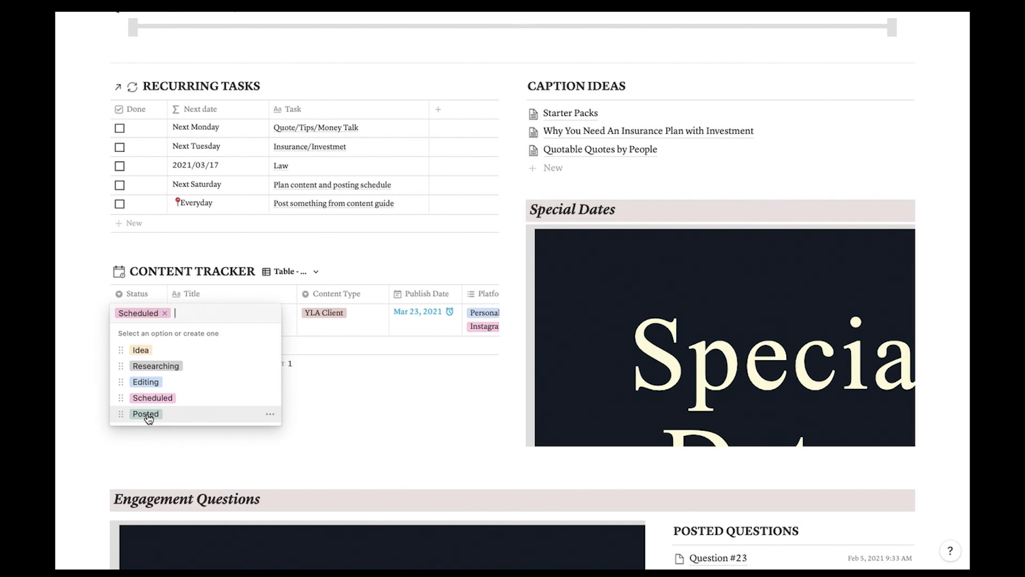
pyautogui.press('Escape')
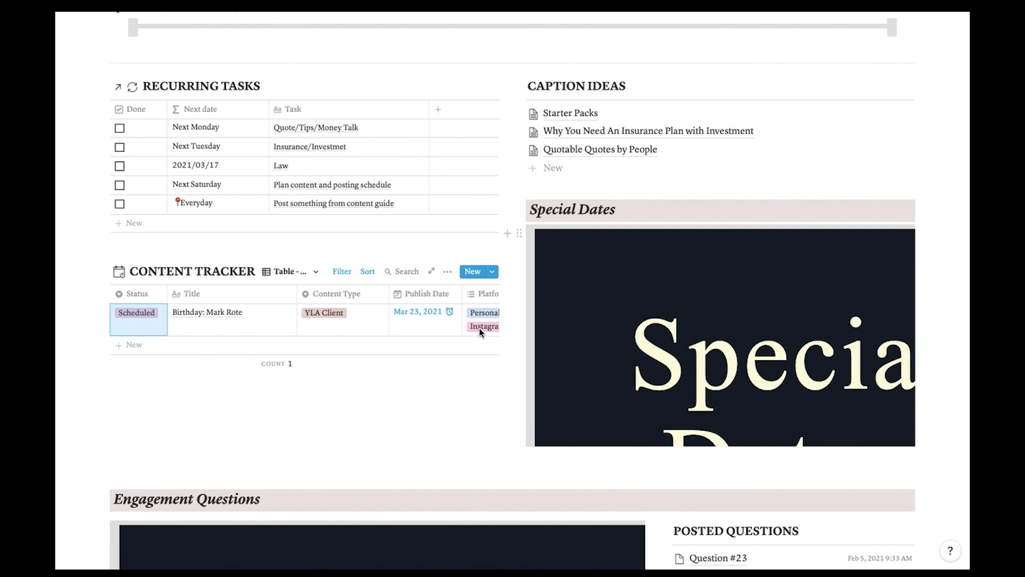
pyautogui.scroll(-4, 718, 303)
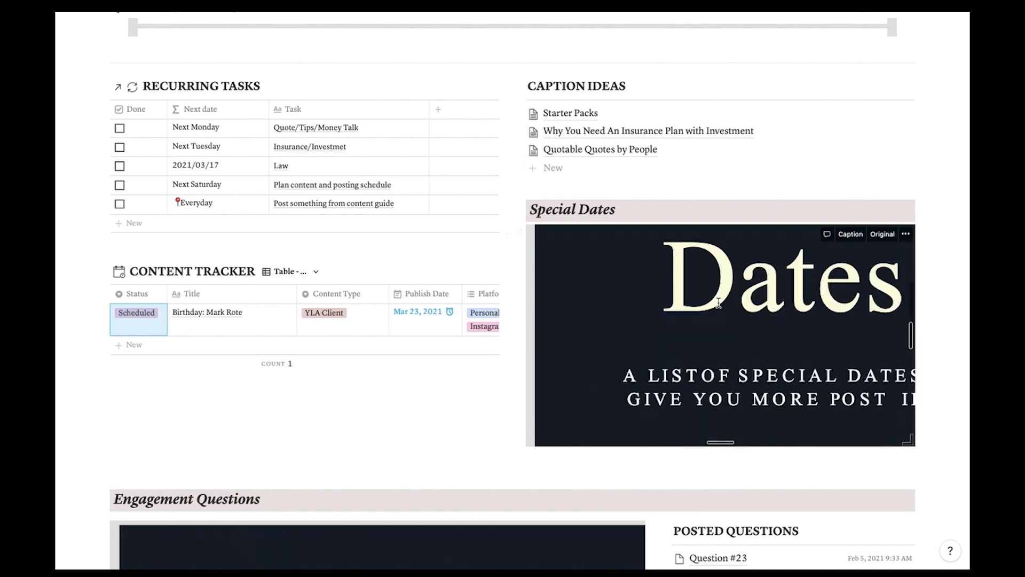
pyautogui.scroll(-10, 723, 322)
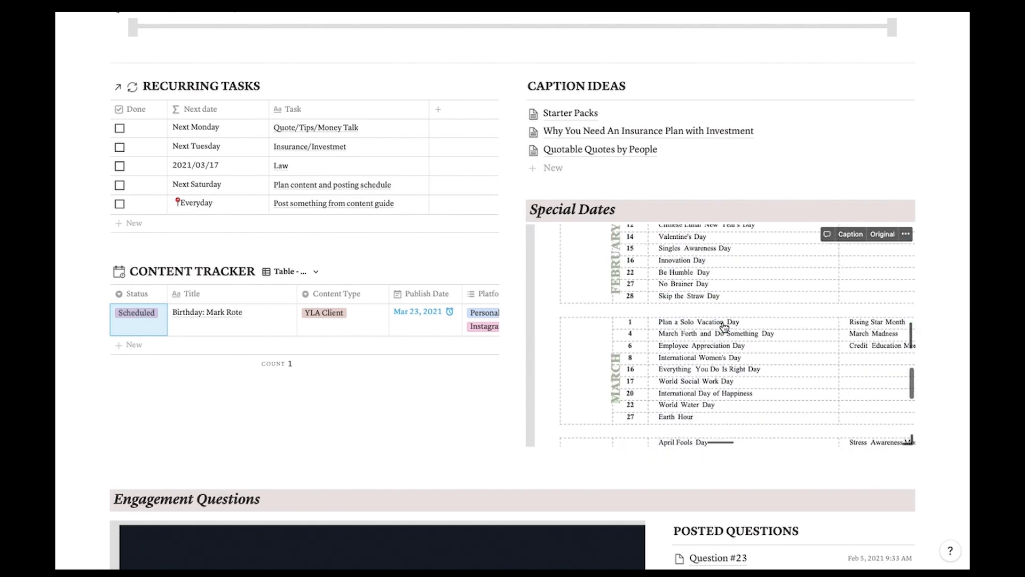
pyautogui.scroll(-5, 724, 327)
pyautogui.scroll(6, 722, 321)
pyautogui.scroll(-4, 723, 322)
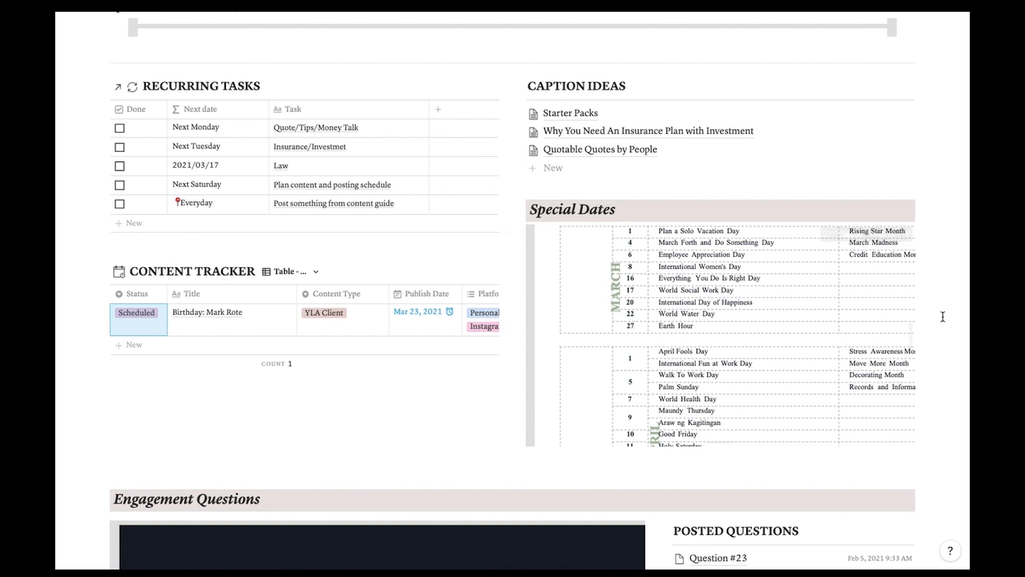
# Examine the Engagement Questions list around question 23 alongside the Posted Questions log
pyautogui.scroll(-8, 943, 317)
pyautogui.scroll(1, 942, 317)
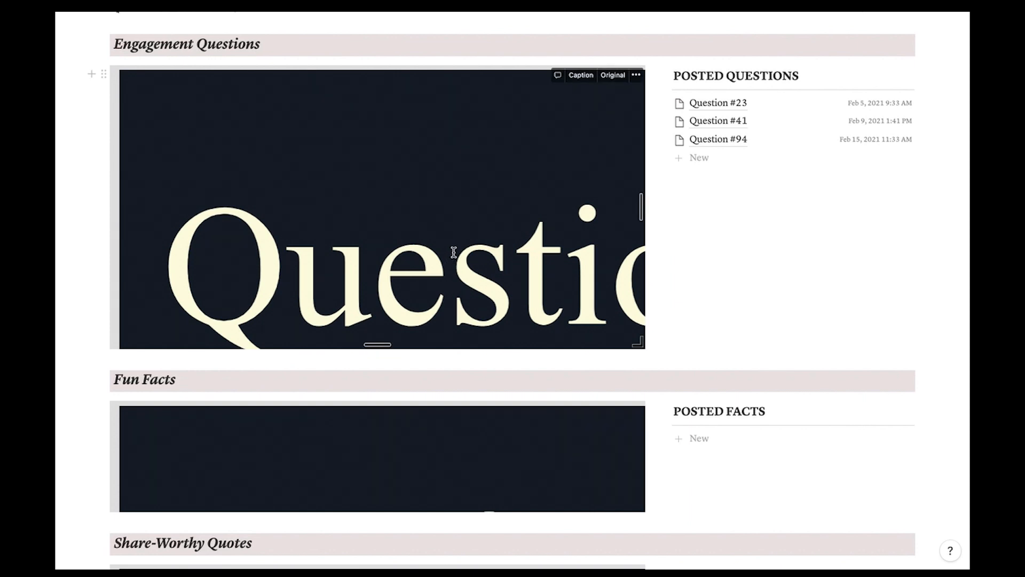
pyautogui.scroll(-6, 454, 252)
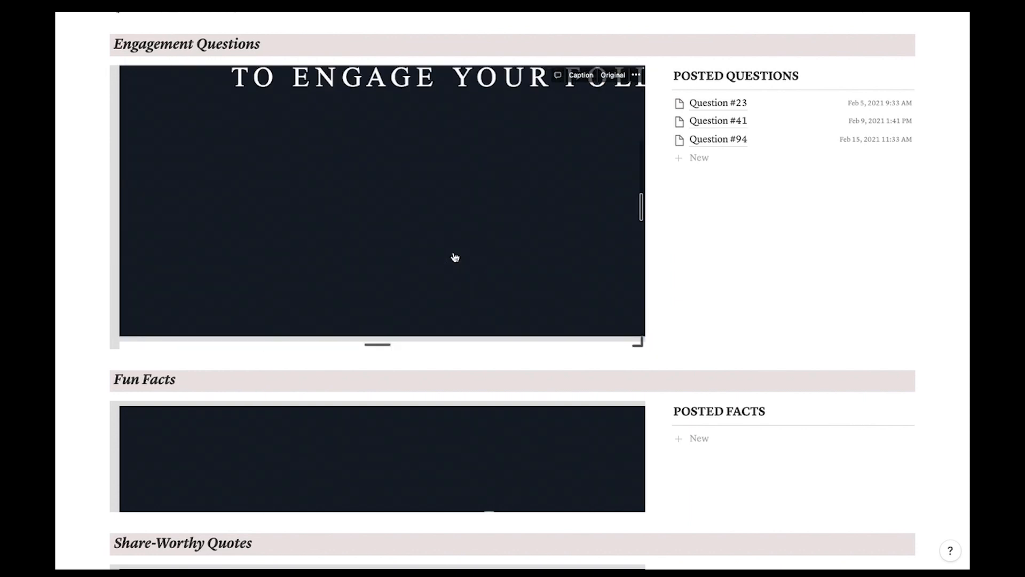
pyautogui.scroll(4, 455, 250)
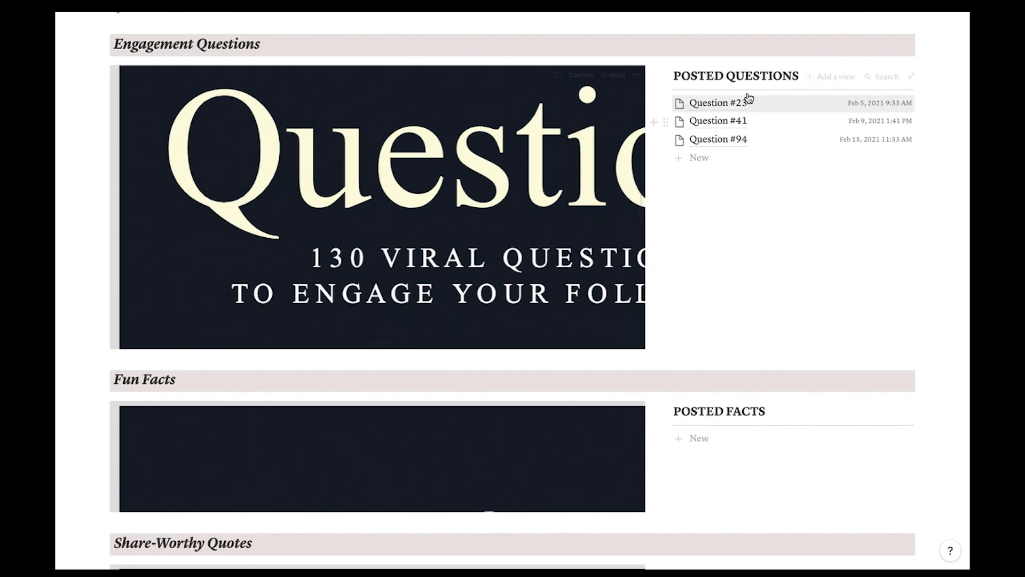
pyautogui.scroll(-10, 473, 227)
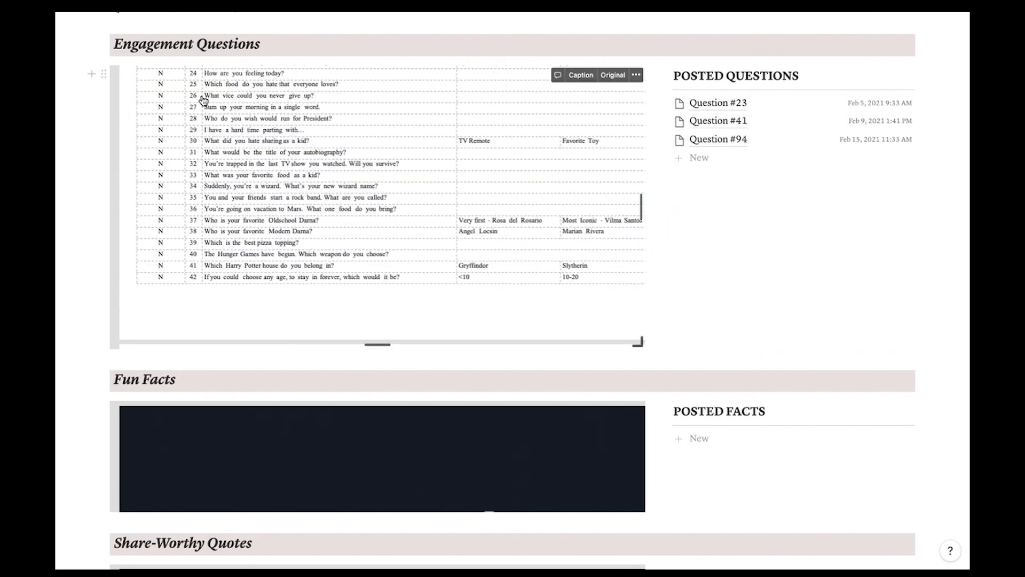
pyautogui.scroll(1, 219, 153)
pyautogui.scroll(1, 218, 152)
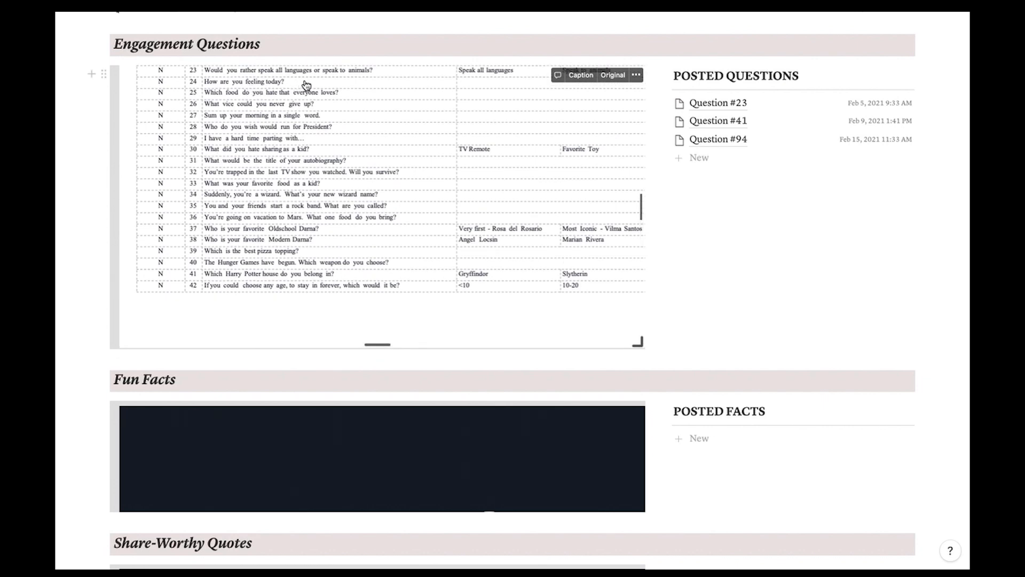
pyautogui.scroll(3, 368, 133)
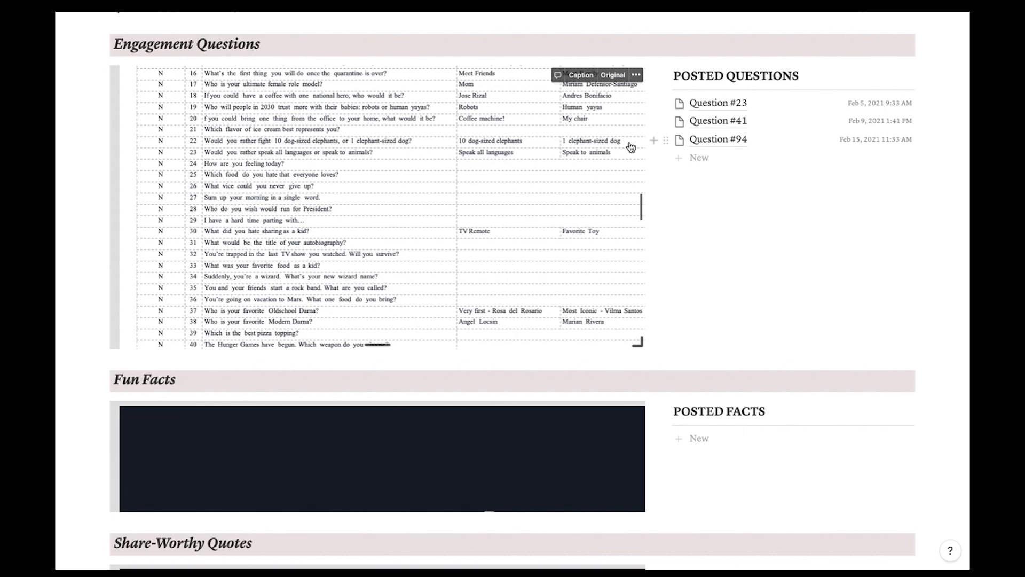
# Browse the rest of the engagement questions past number 85 and return to the list's cover page
pyautogui.scroll(-1, 299, 273)
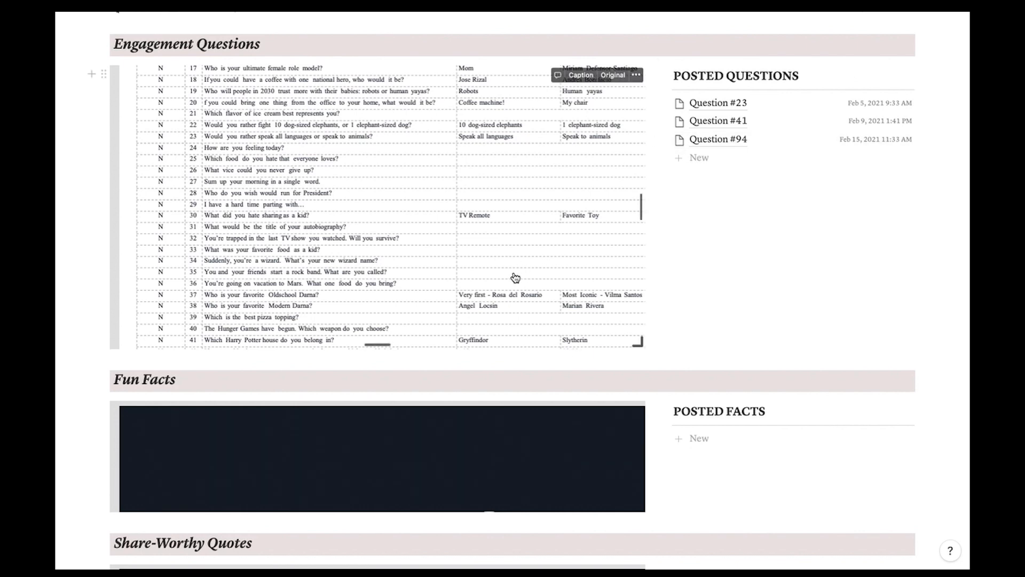
pyautogui.scroll(-4, 515, 276)
pyautogui.scroll(-15, 515, 276)
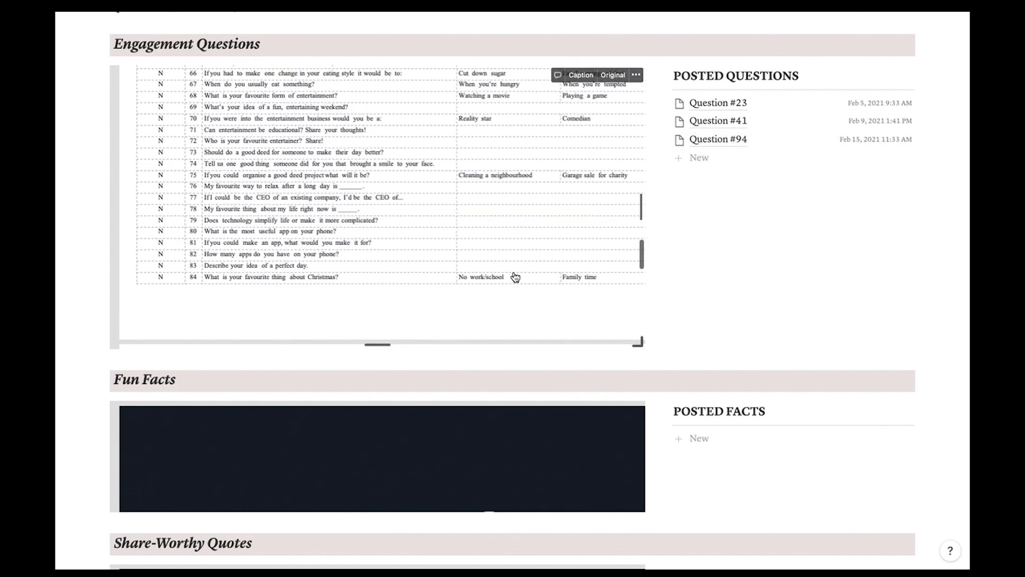
pyautogui.scroll(5, 515, 276)
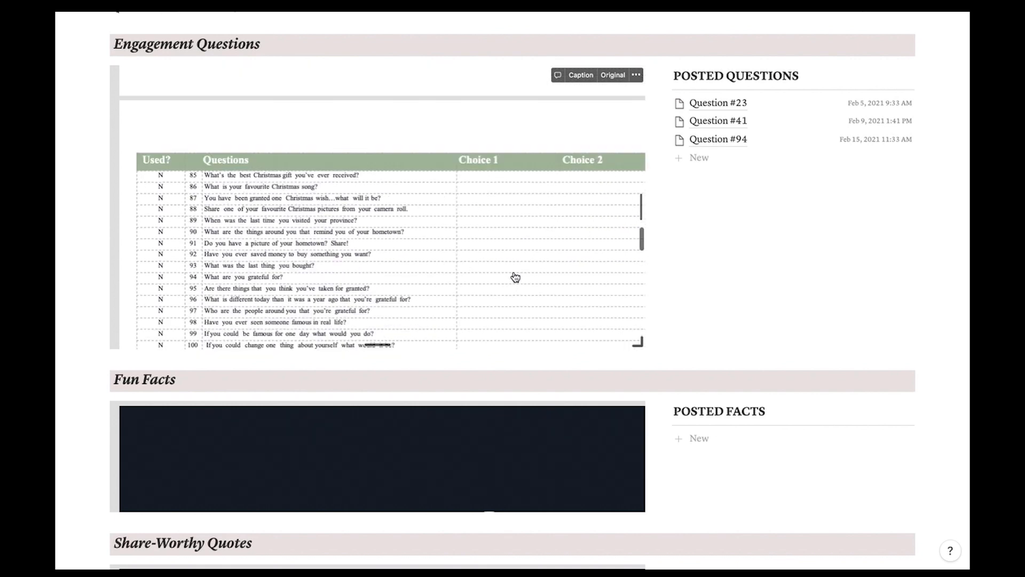
pyautogui.scroll(-1, 514, 281)
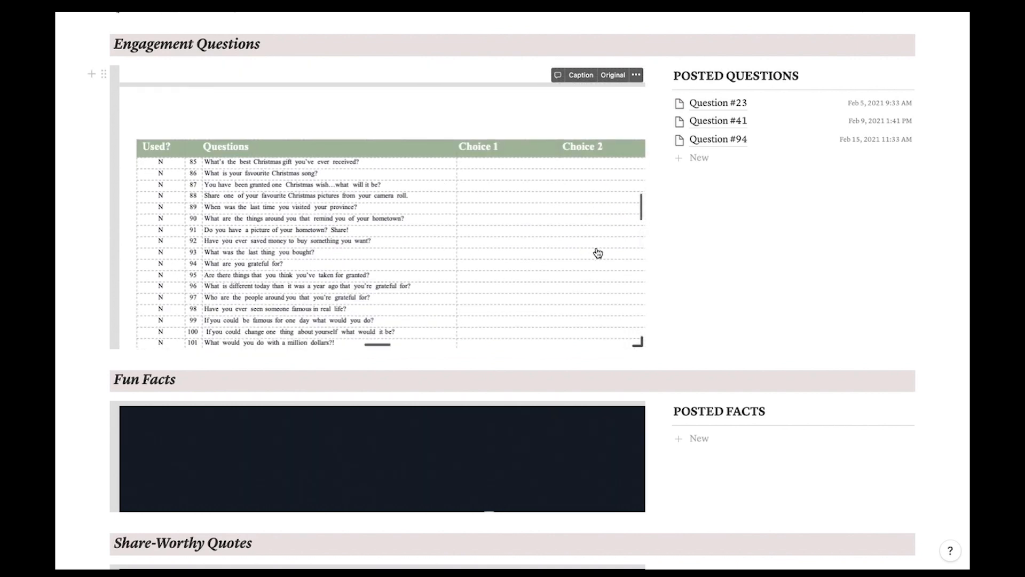
pyautogui.scroll(10, 590, 254)
pyautogui.scroll(10, 593, 254)
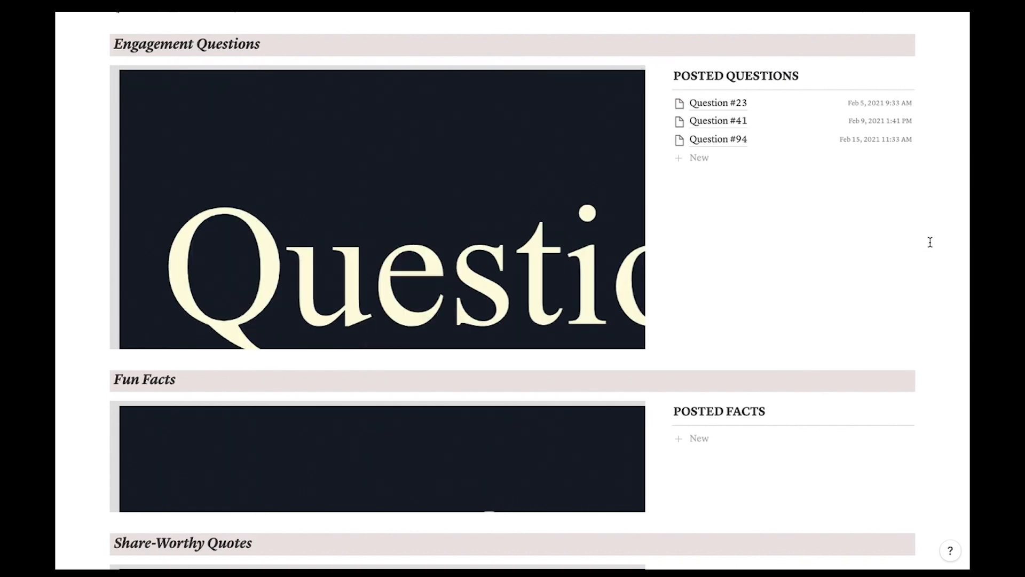
# Review the Fun Facts document and its Posted Facts log
pyautogui.scroll(-4, 929, 240)
pyautogui.scroll(-1, 934, 233)
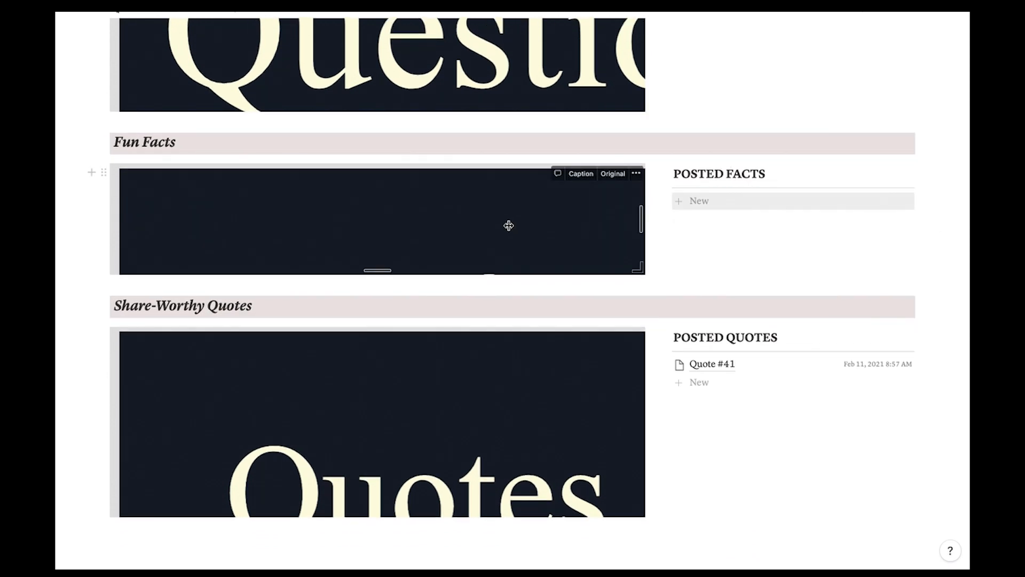
pyautogui.scroll(5, 509, 228)
pyautogui.scroll(-10, 510, 227)
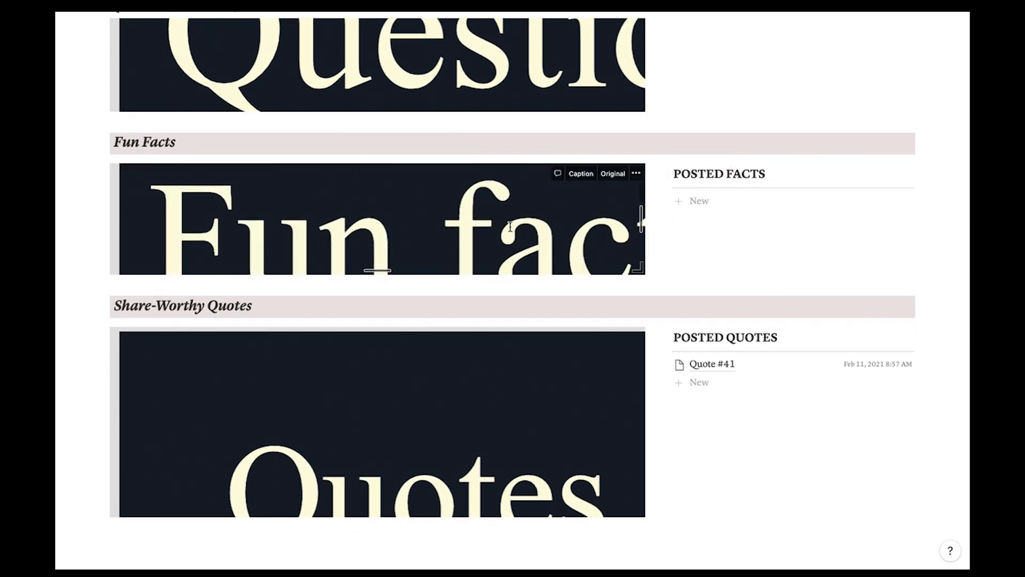
pyautogui.scroll(3, 511, 231)
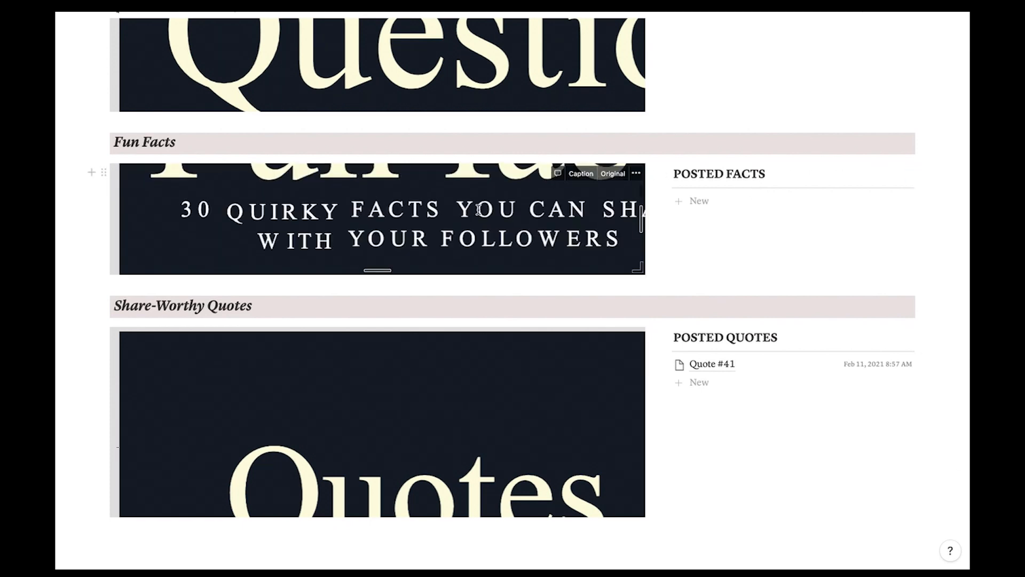
pyautogui.scroll(2, 534, 214)
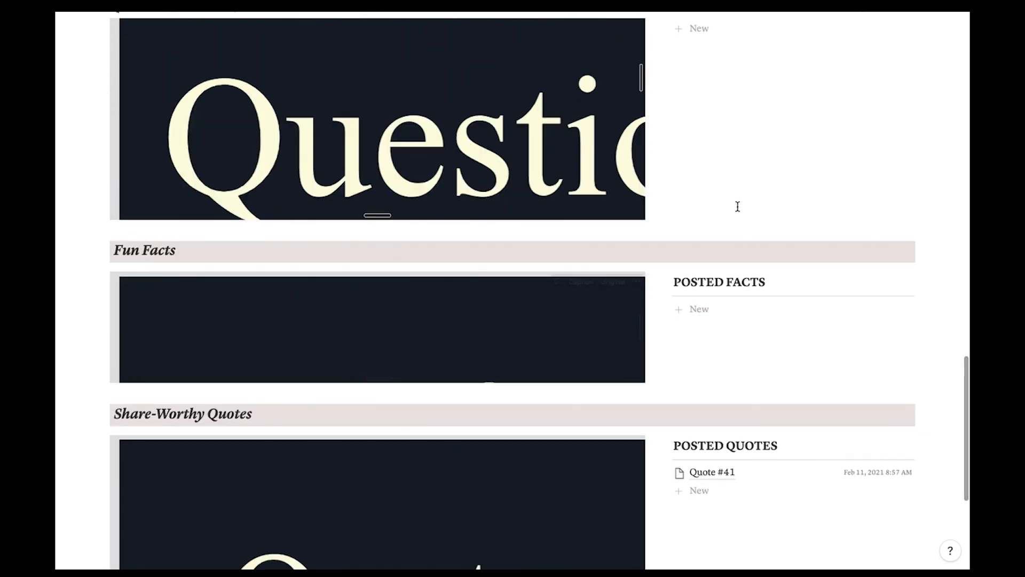
# Browse the Share-Worthy Quotes list and return to the January calendar at the start of the Your Life Abogada page
pyautogui.scroll(-1, 774, 187)
pyautogui.scroll(-4, 829, 171)
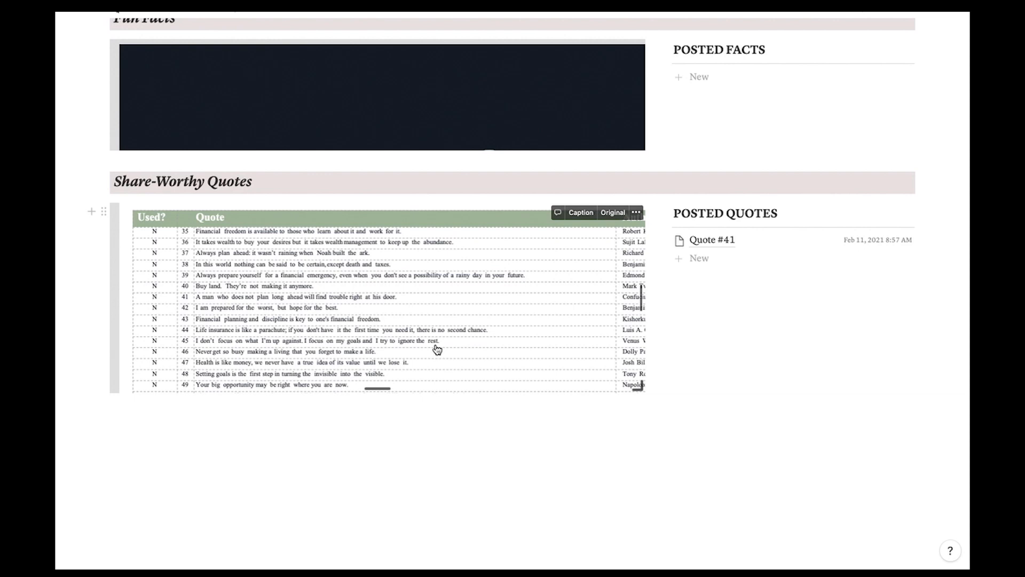
pyautogui.scroll(10, 443, 314)
pyautogui.scroll(3, 446, 314)
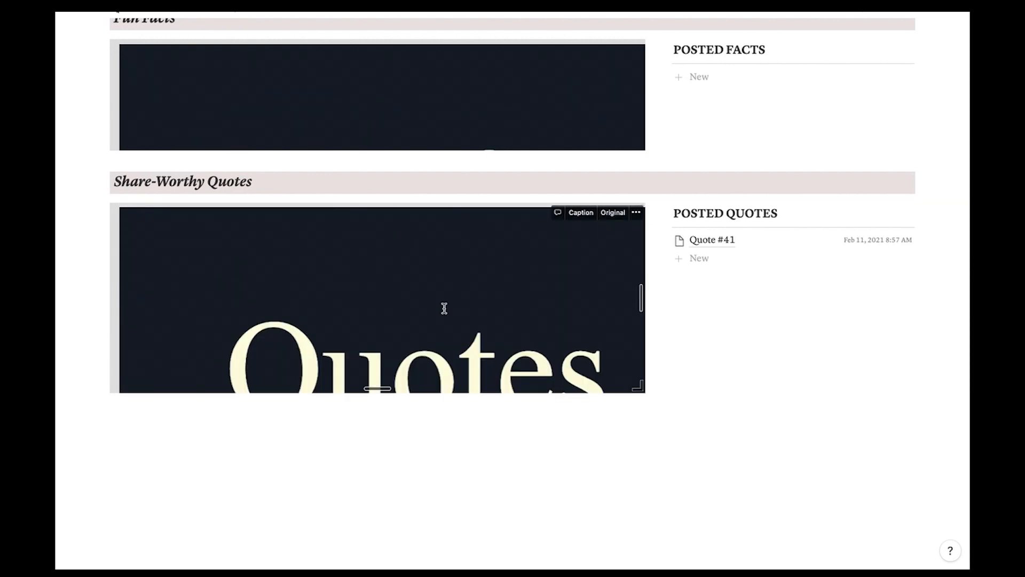
pyautogui.scroll(10, 665, 286)
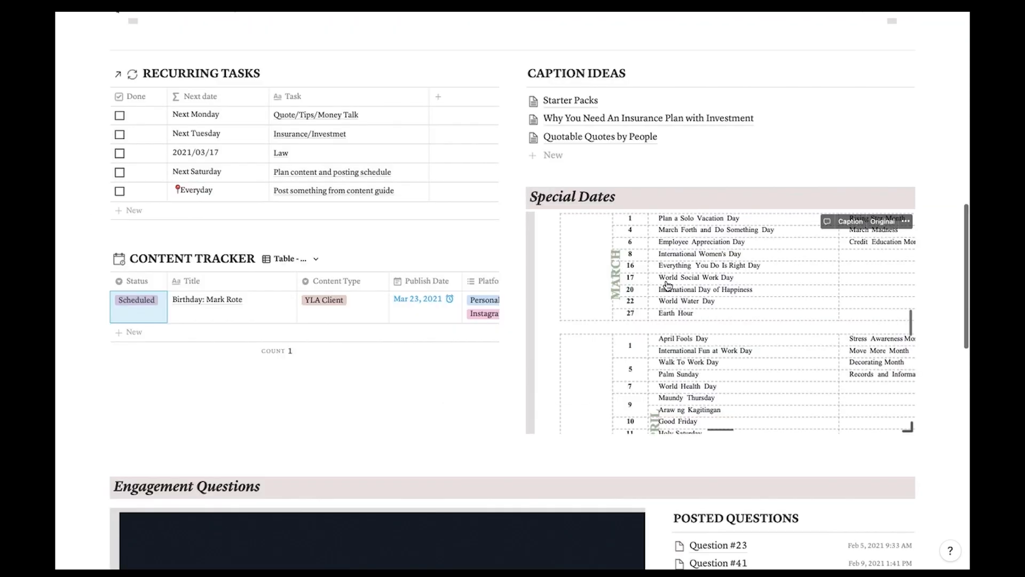
pyautogui.scroll(10, 666, 286)
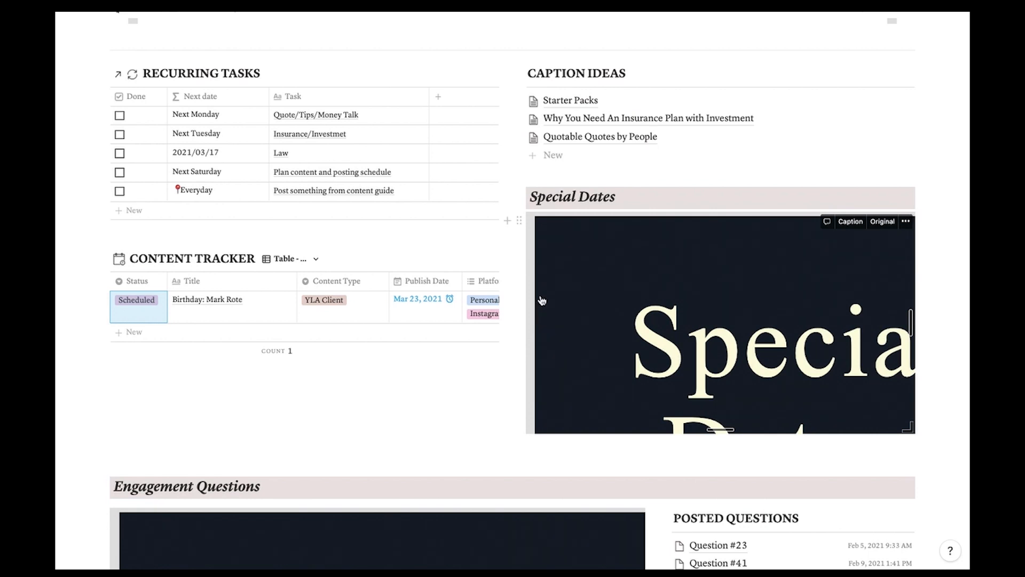
pyautogui.scroll(15, 542, 300)
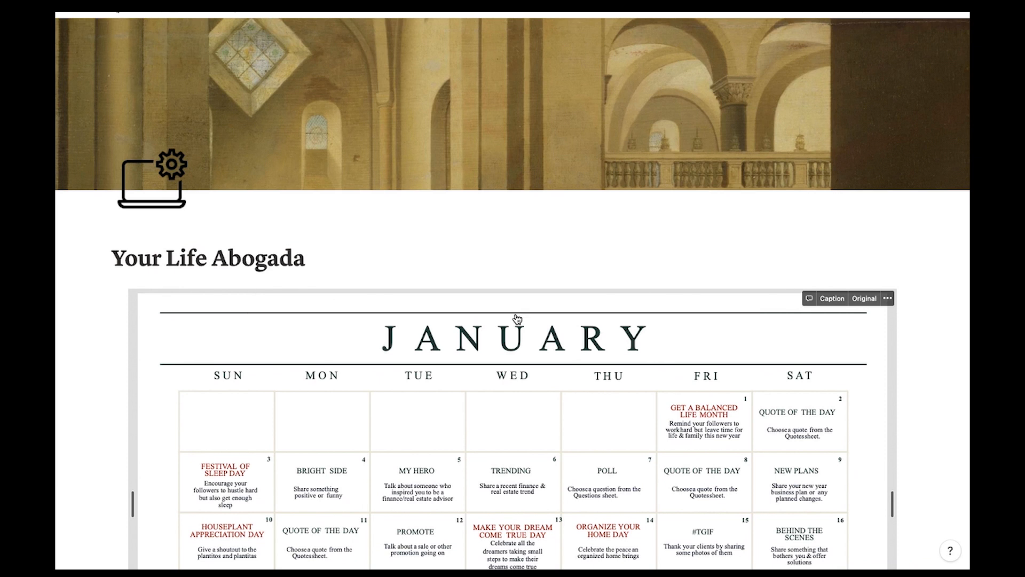
# Return to Life Hub and open the Youtube Channel page to check the Notion vlog's status in the Video Project Tracker
pyautogui.click(151, 12)
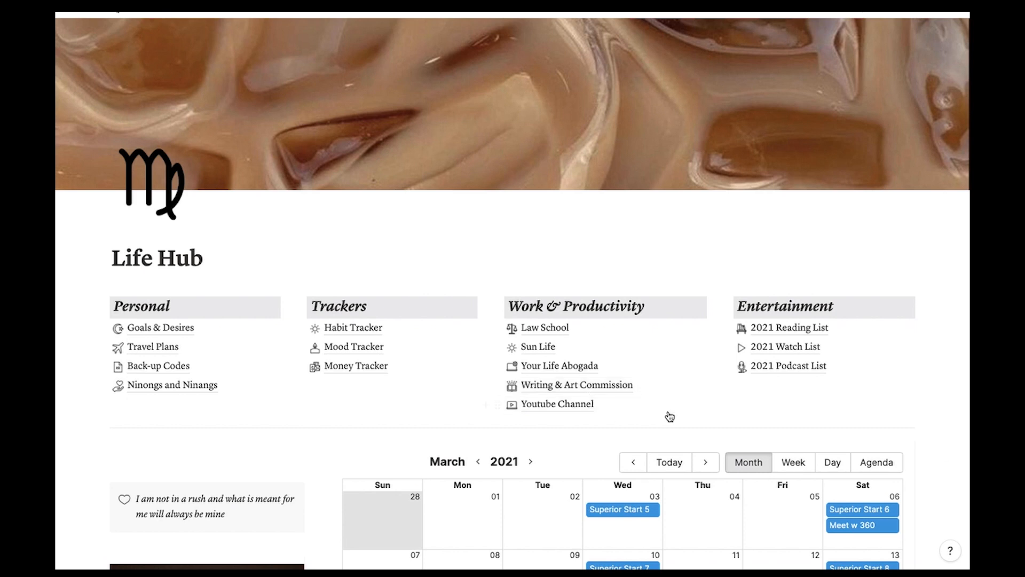
pyautogui.click(567, 412)
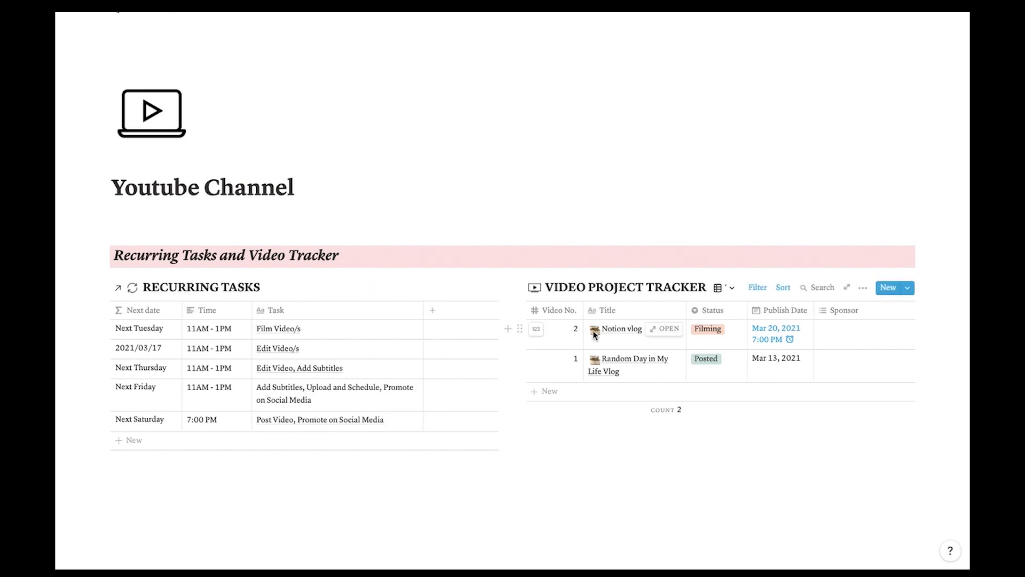
pyautogui.click(731, 342)
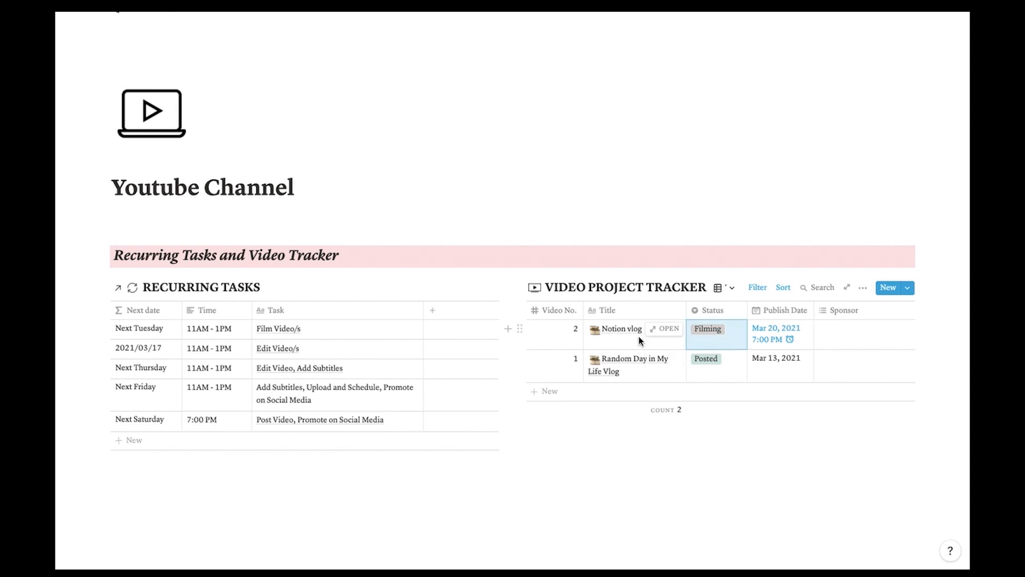
# Show the Video Project Tracker's Table - Ideas view, load the remaining entries and browse the video ideas
pyautogui.click(725, 288)
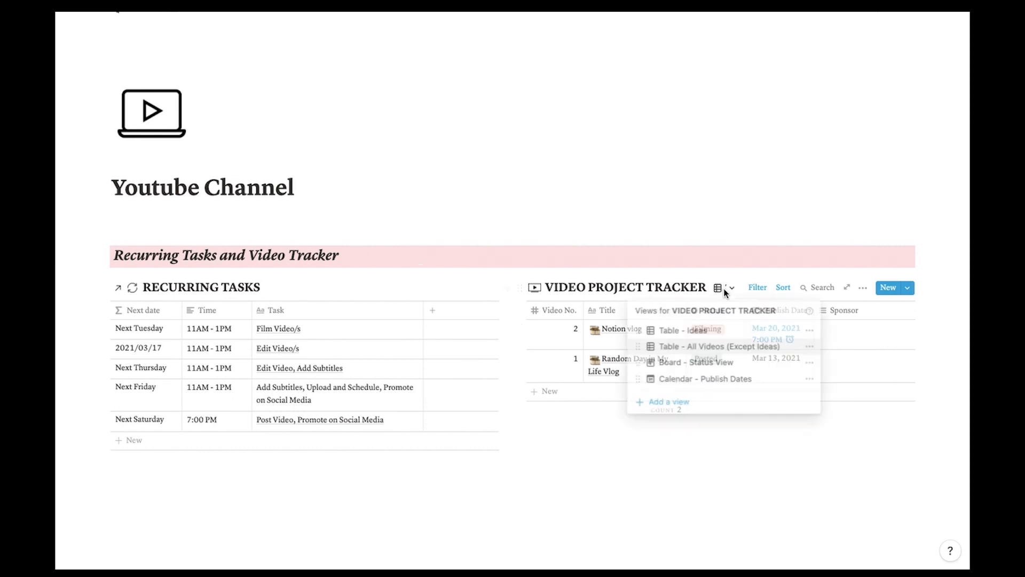
pyautogui.click(716, 331)
pyautogui.scroll(-5, 926, 352)
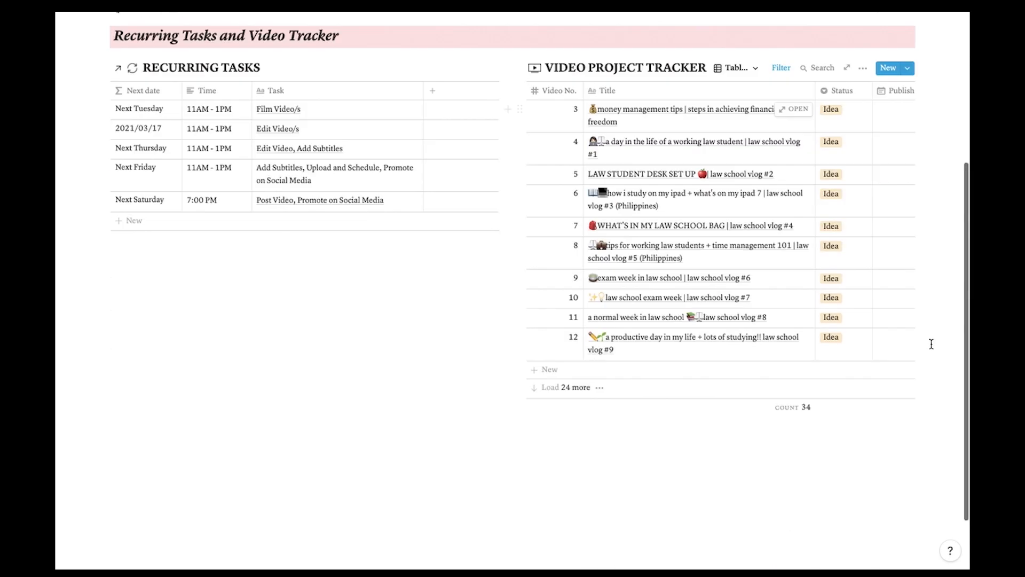
pyautogui.click(582, 393)
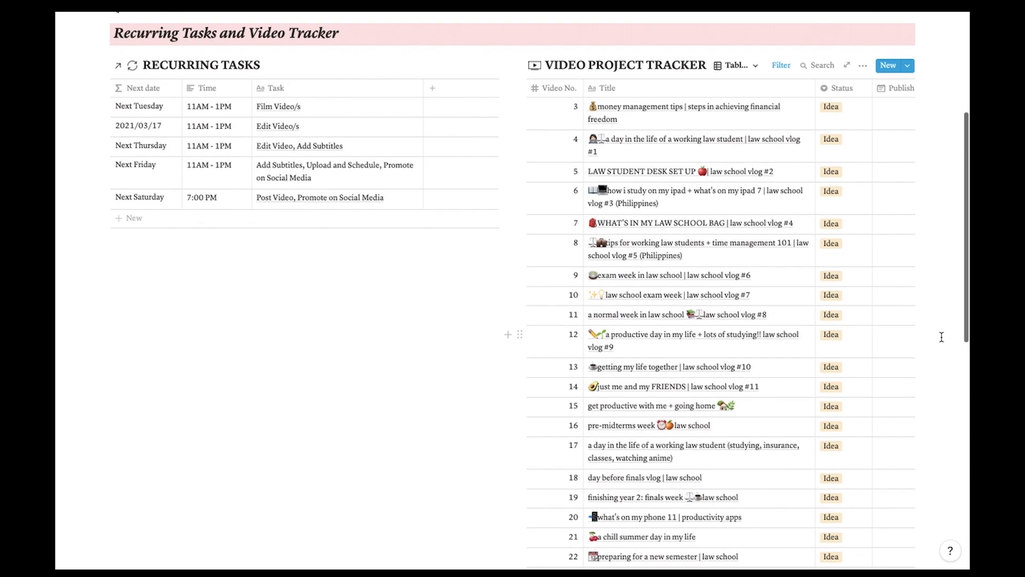
pyautogui.scroll(-10, 939, 336)
pyautogui.scroll(12, 941, 336)
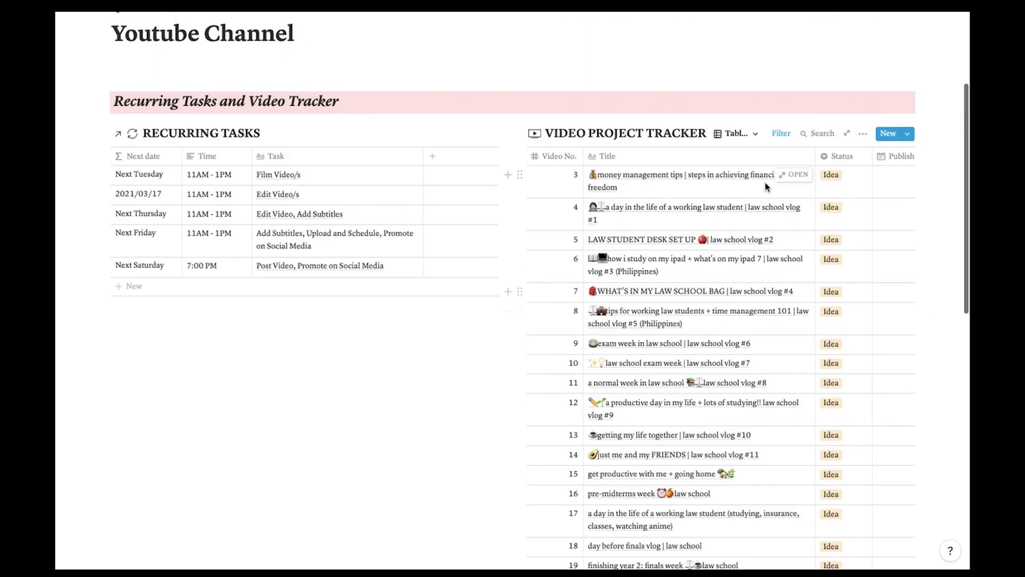
# Switch the Video Project Tracker to the Table - All Videos (Except Ideas) view and return to Life Hub
pyautogui.click(732, 134)
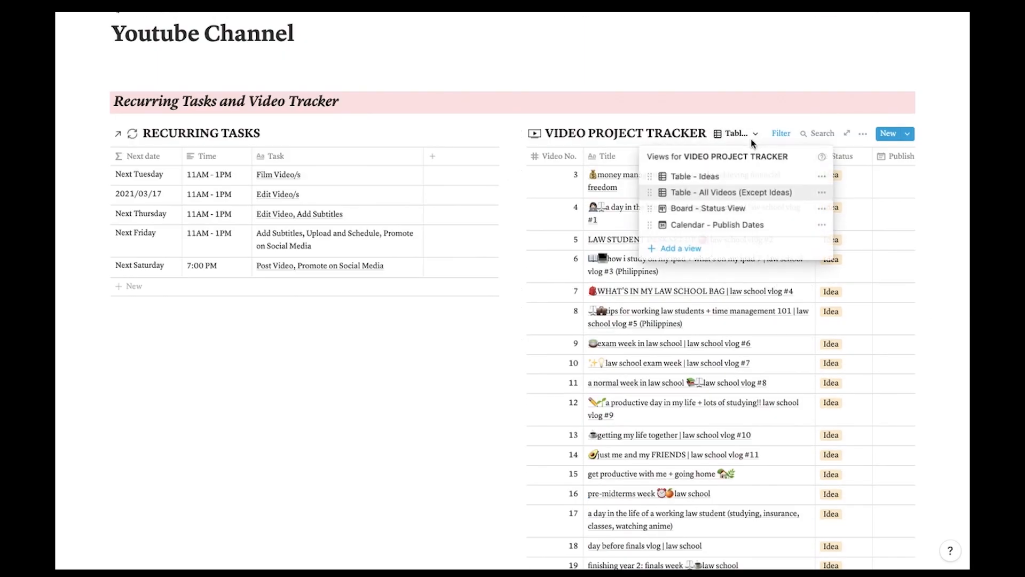
pyautogui.click(715, 192)
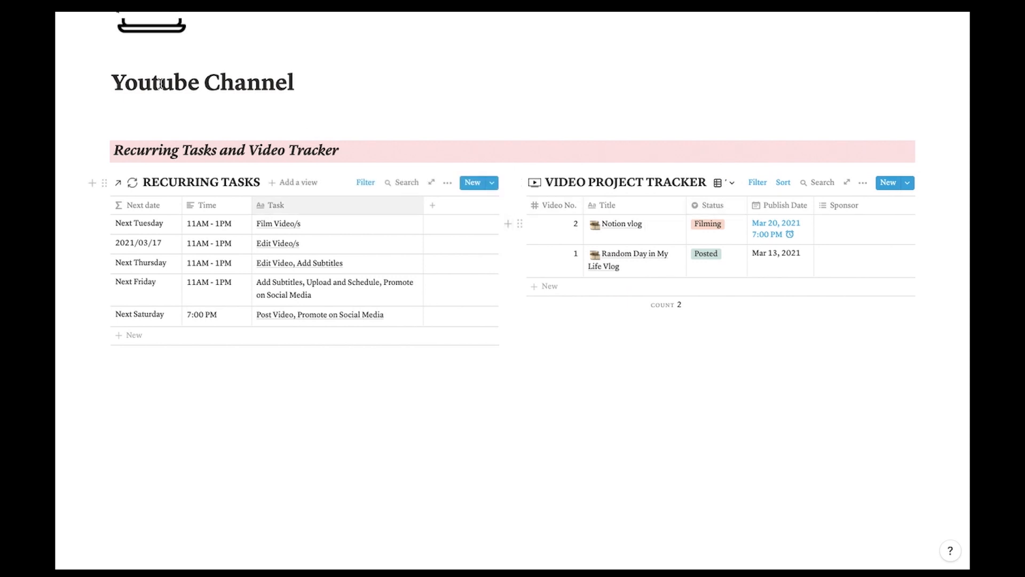
pyautogui.click(356, 14)
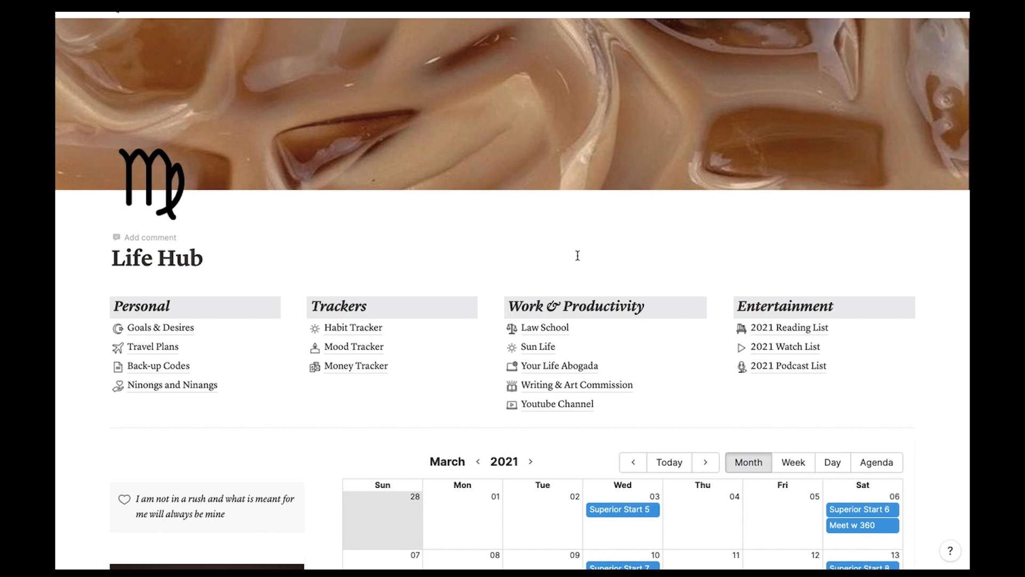
# Open the 2021 Reading List page and switch the BOOKS table to the All view
pyautogui.click(791, 329)
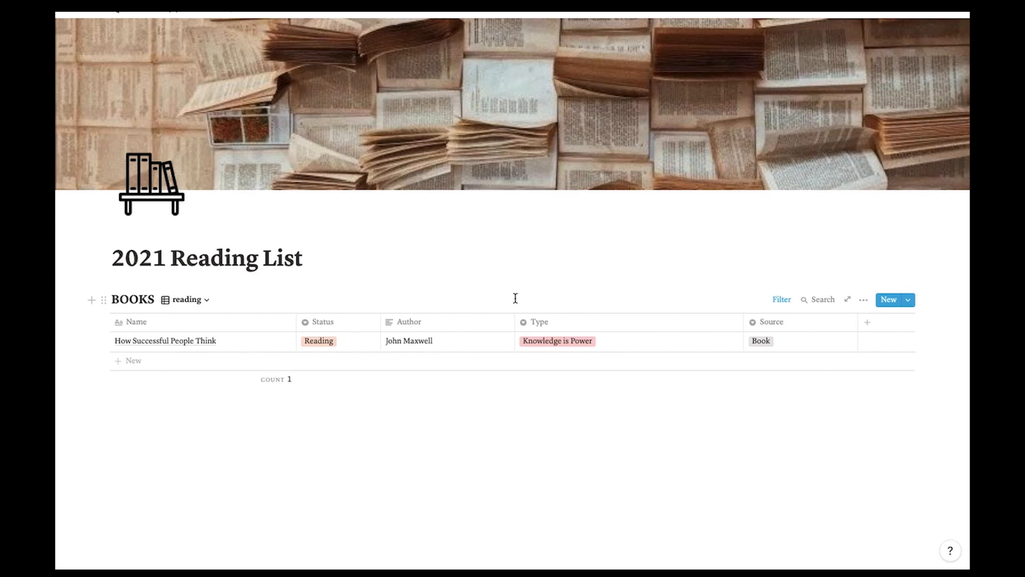
pyautogui.click(172, 300)
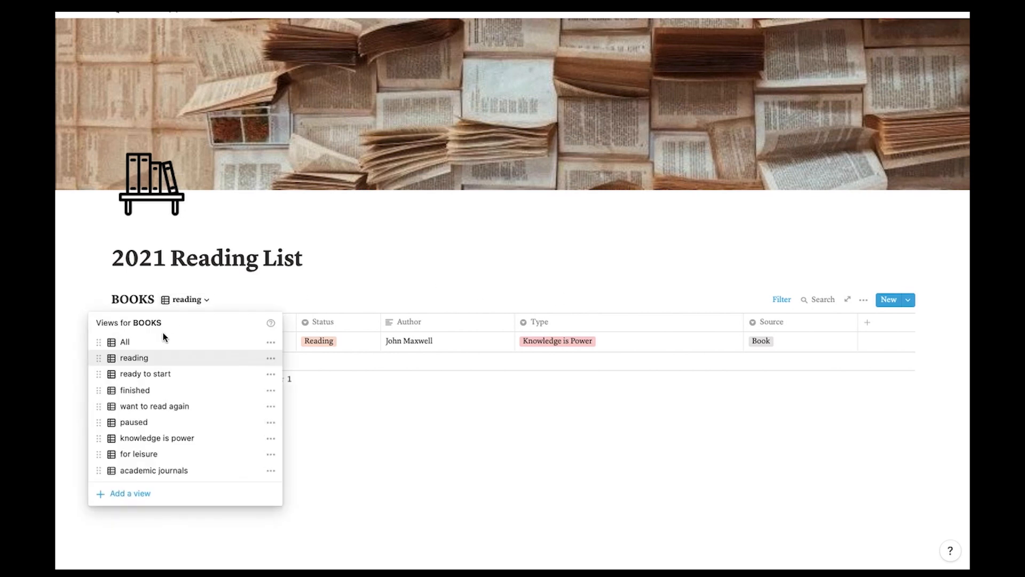
pyautogui.click(161, 340)
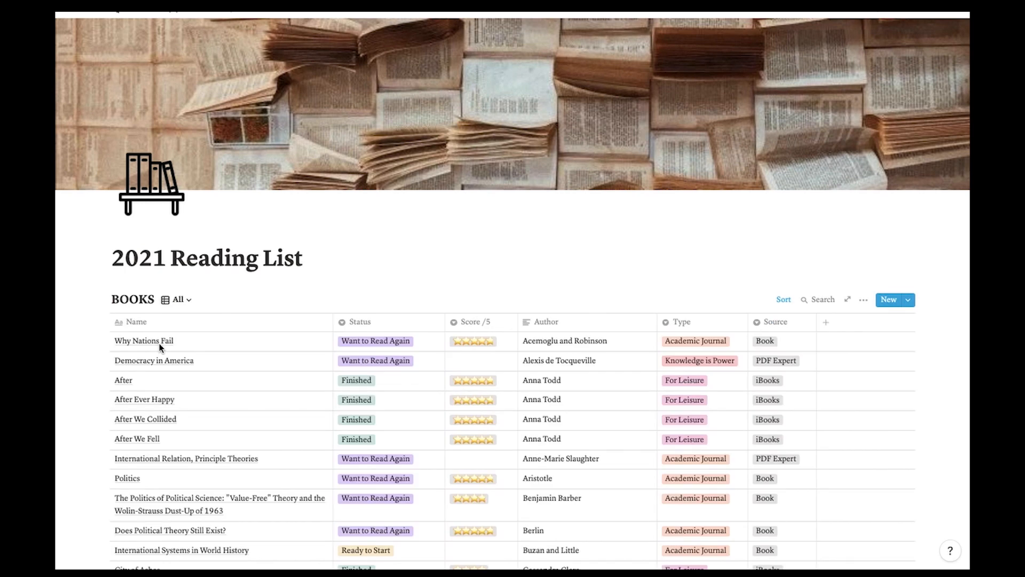
# Review the available BOOKS views, switch the table back to the reading view and return to Life Hub
pyautogui.click(182, 299)
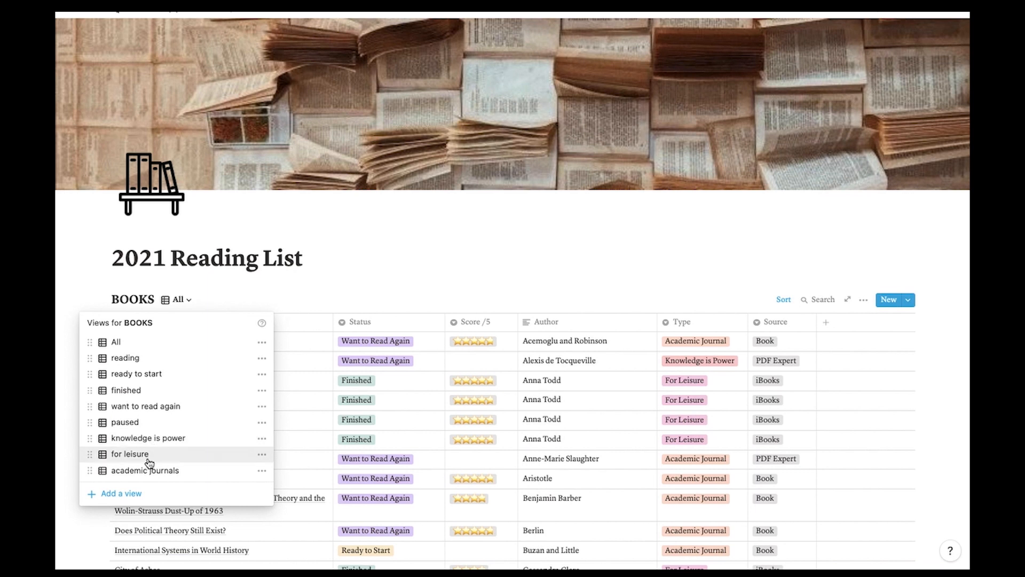
pyautogui.click(182, 300)
pyautogui.click(181, 298)
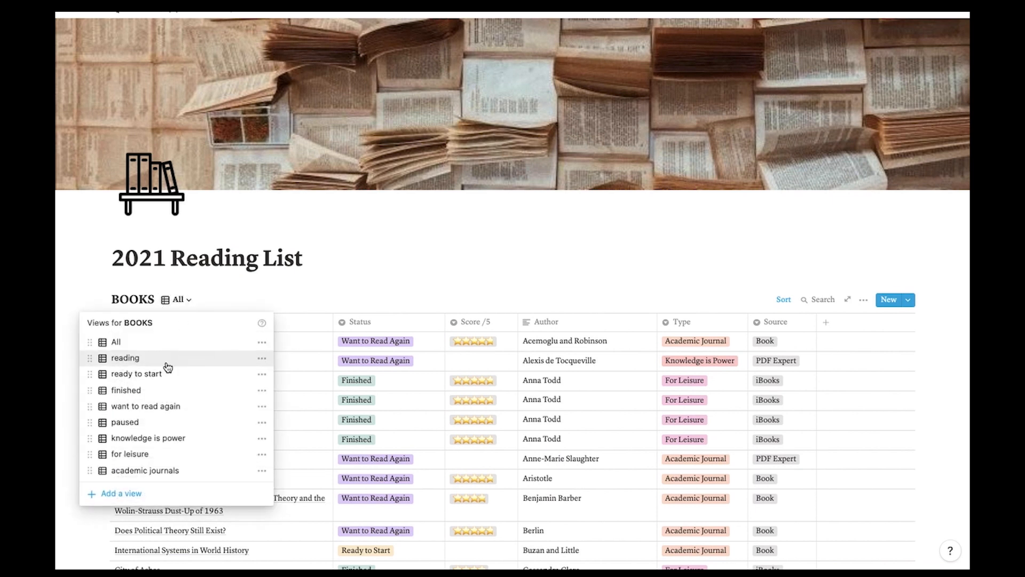
pyautogui.click(166, 360)
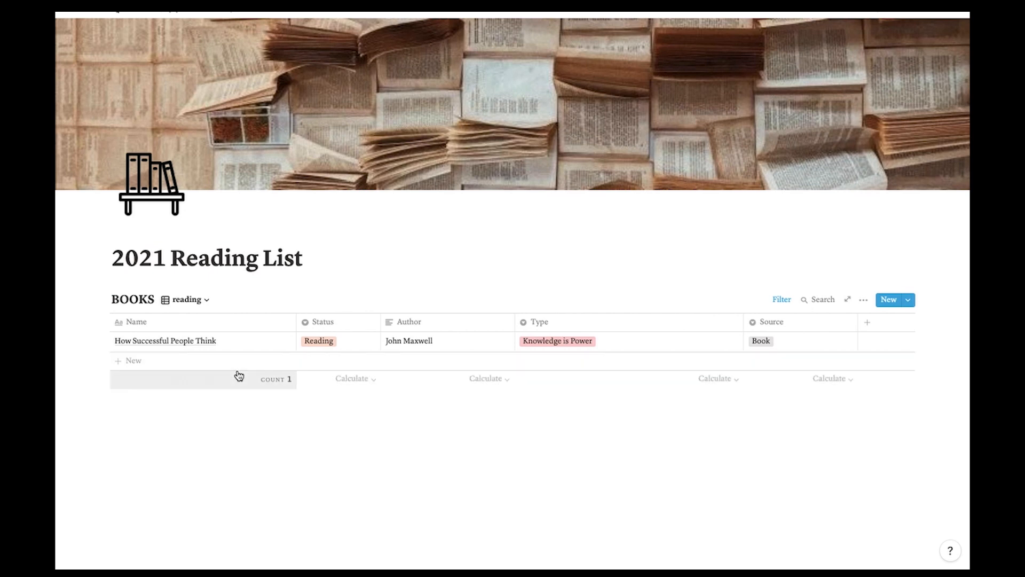
pyautogui.moveTo(282, 350)
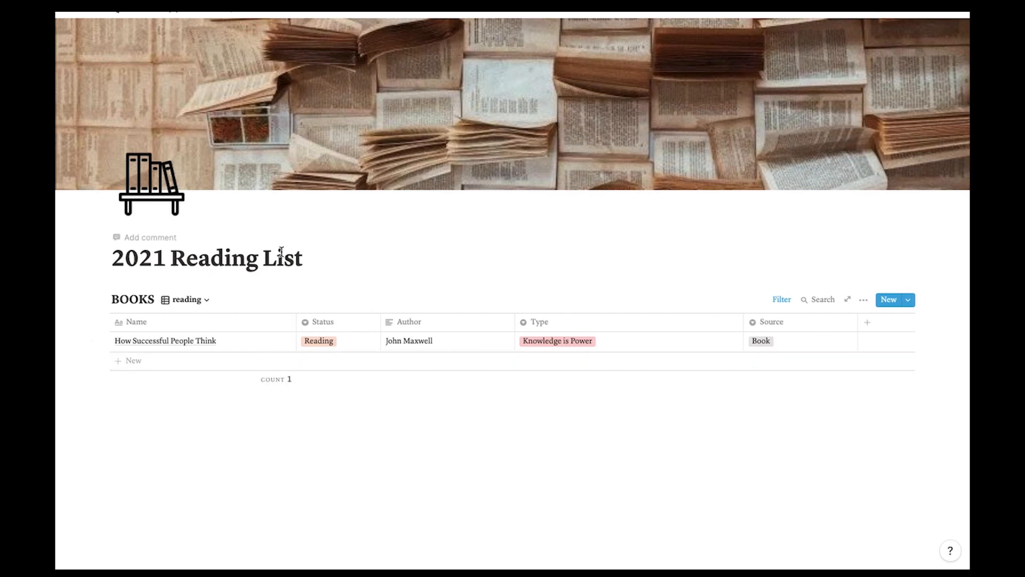
pyautogui.click(127, 13)
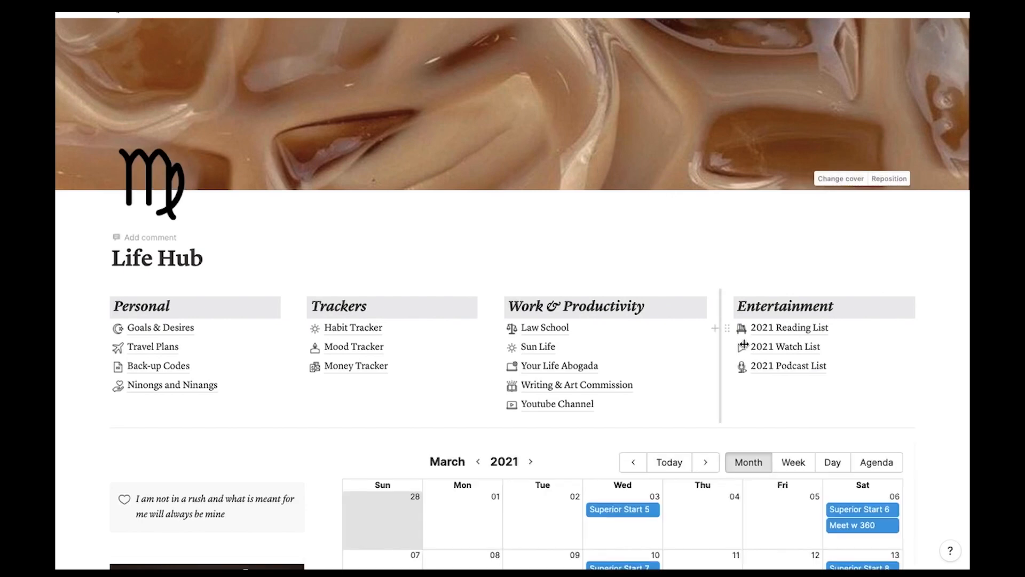
# Open the 2021 Watch List page and check the status and score options for The Firm in the MOVIES table
pyautogui.click(782, 347)
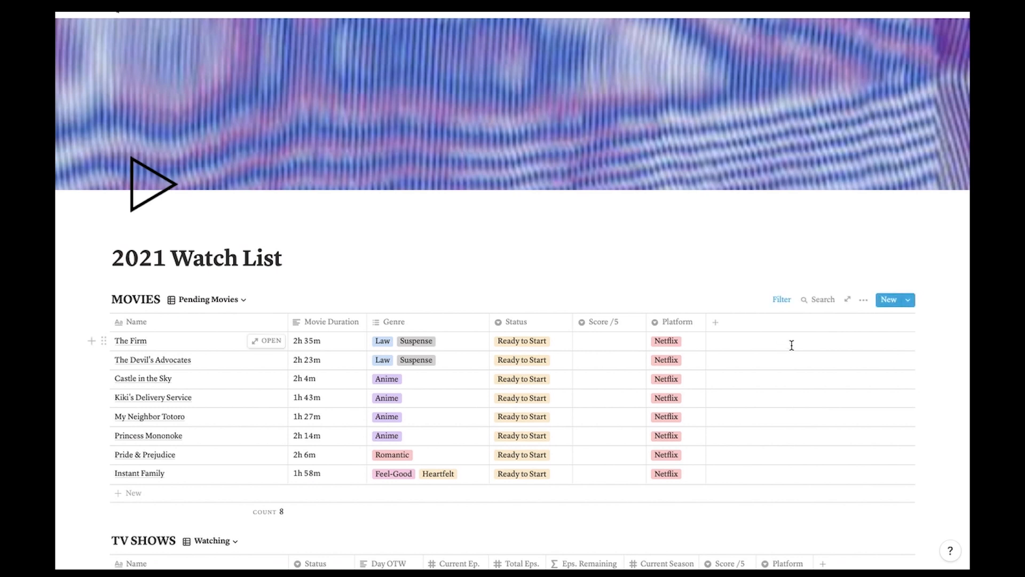
pyautogui.scroll(-4, 931, 327)
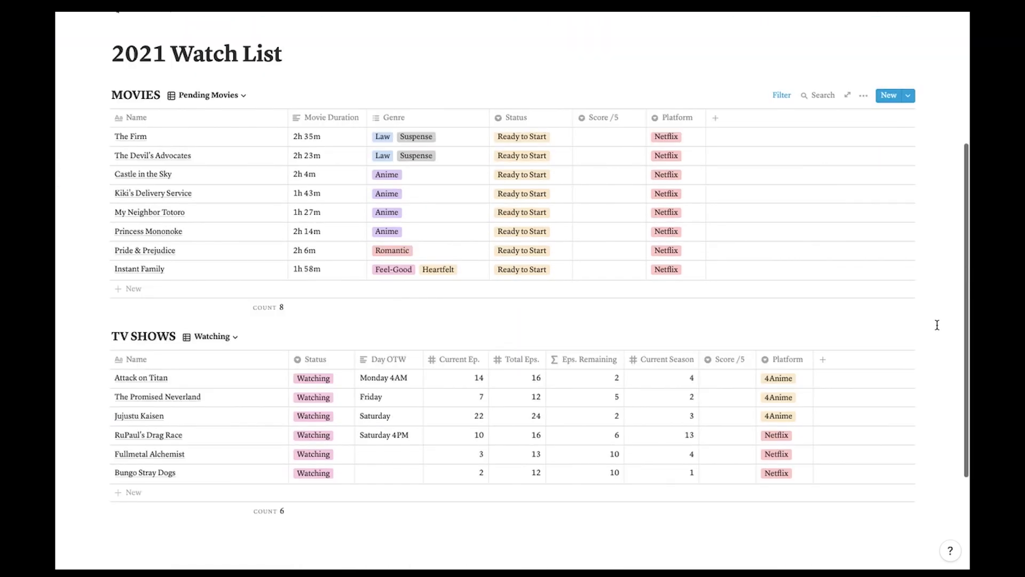
pyautogui.scroll(-1, 936, 325)
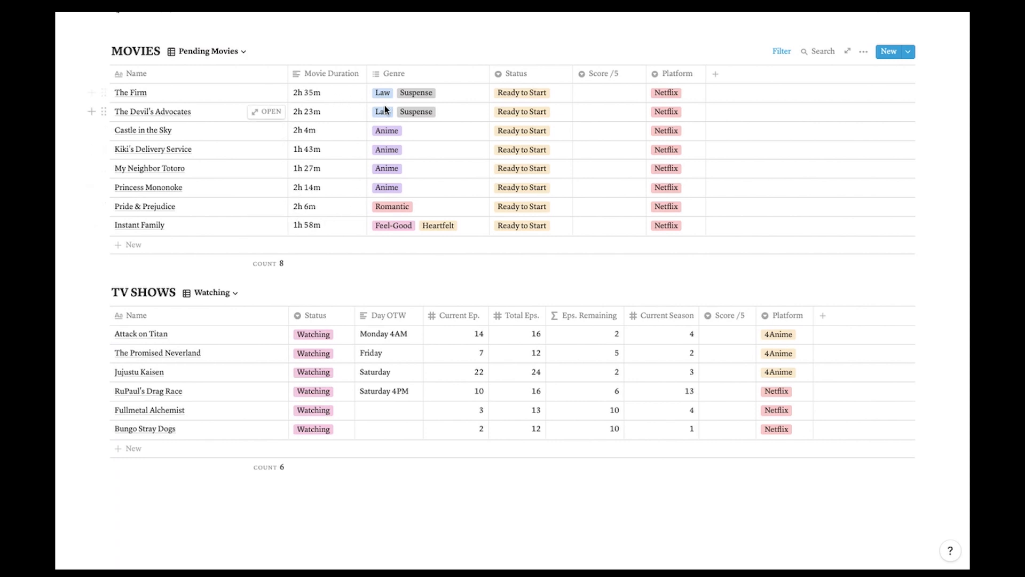
pyautogui.click(562, 91)
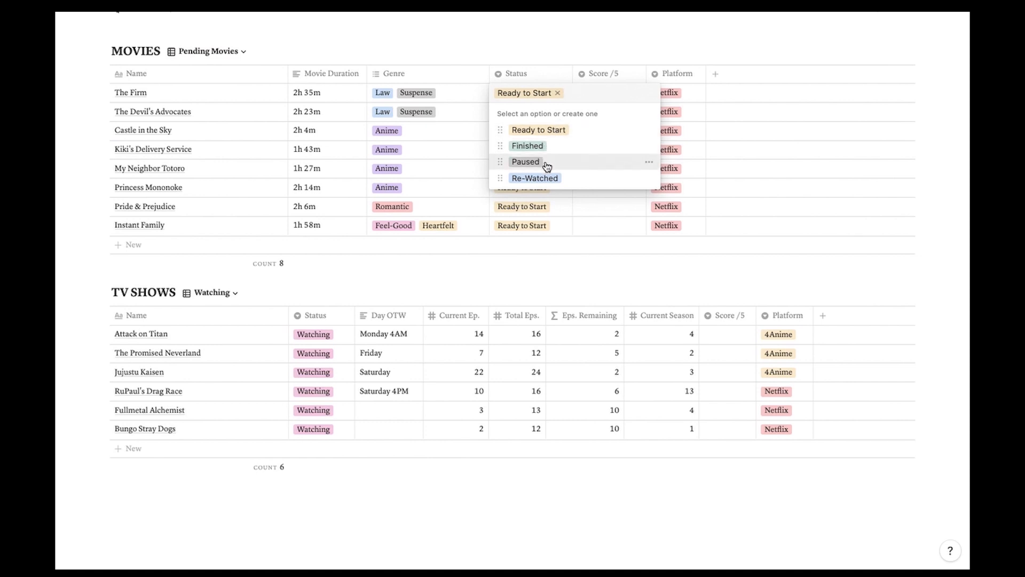
pyautogui.press('Escape')
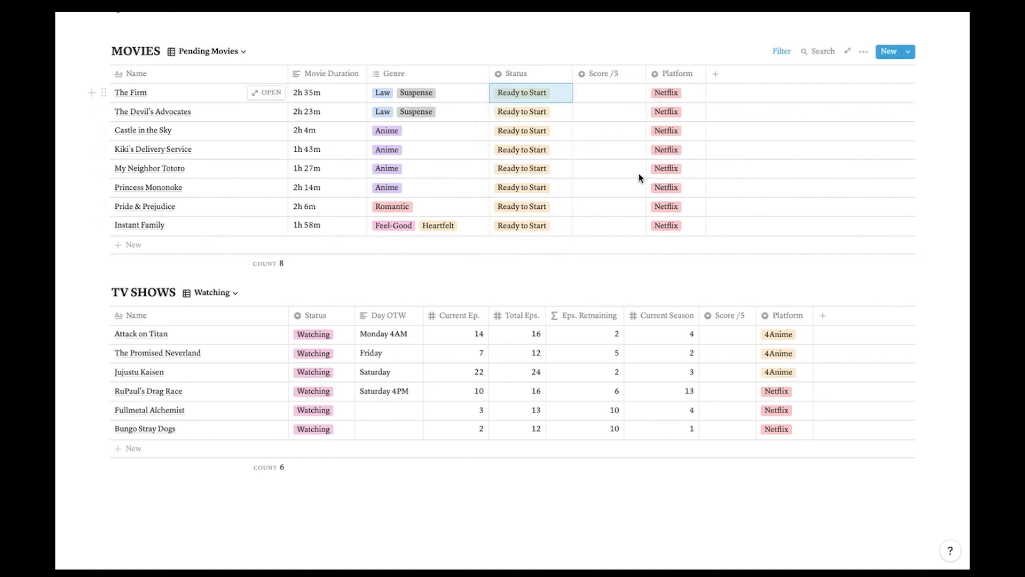
pyautogui.click(608, 93)
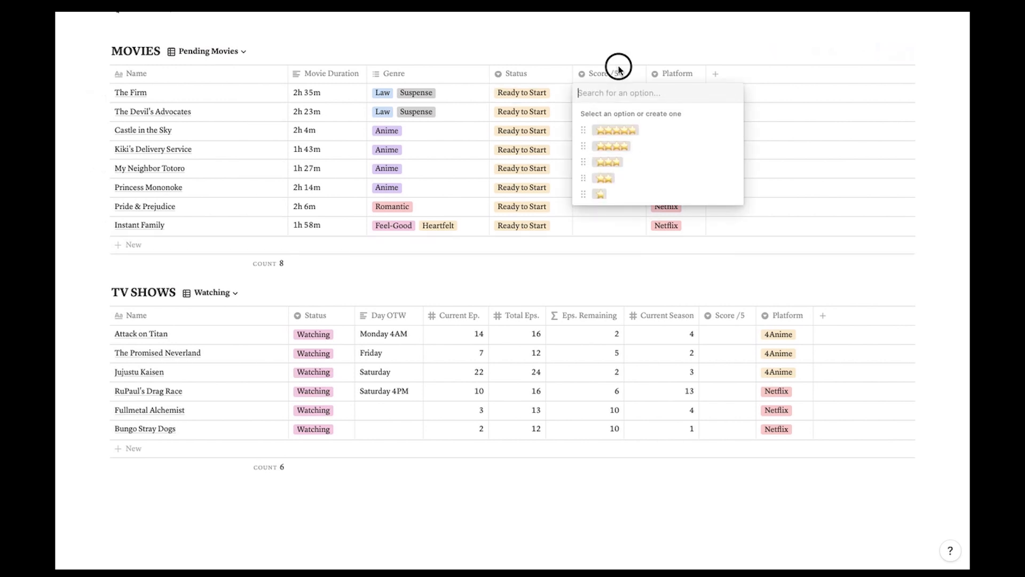
pyautogui.press('Escape')
# Show the MOVIES table's Finished Movies view and switch it back to Pending Movies
pyautogui.click(211, 51)
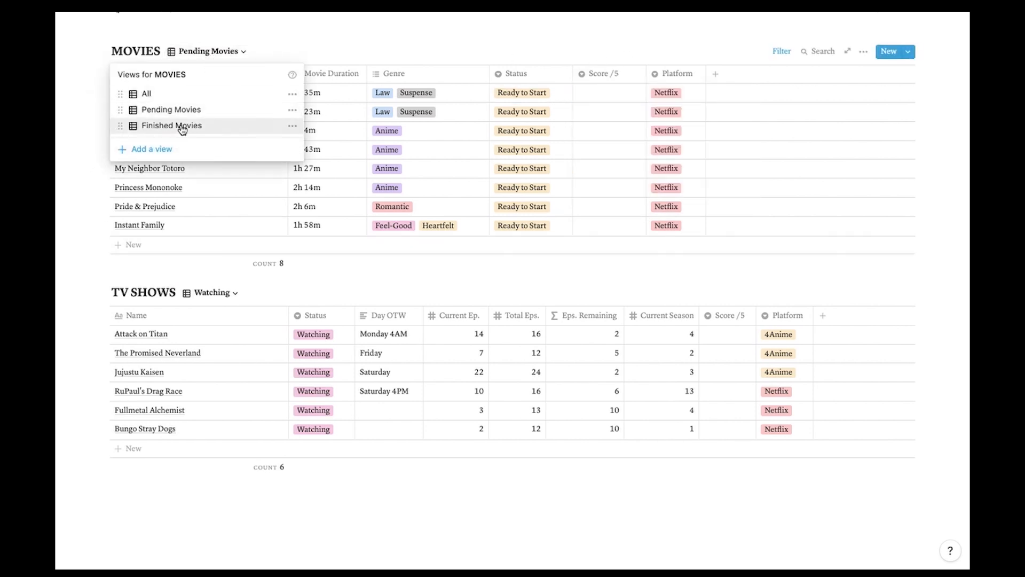
pyautogui.click(182, 126)
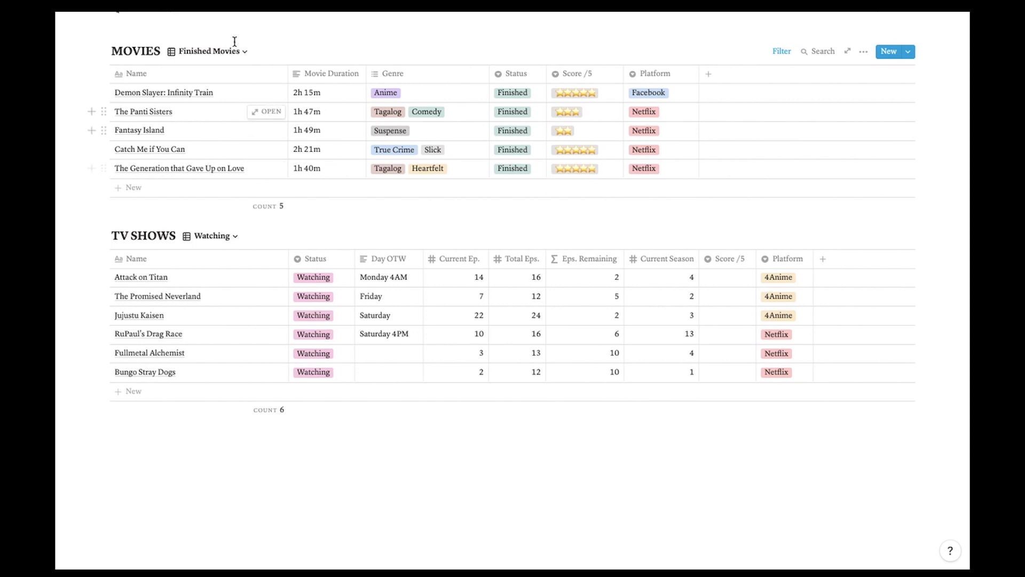
pyautogui.click(206, 61)
pyautogui.click(199, 108)
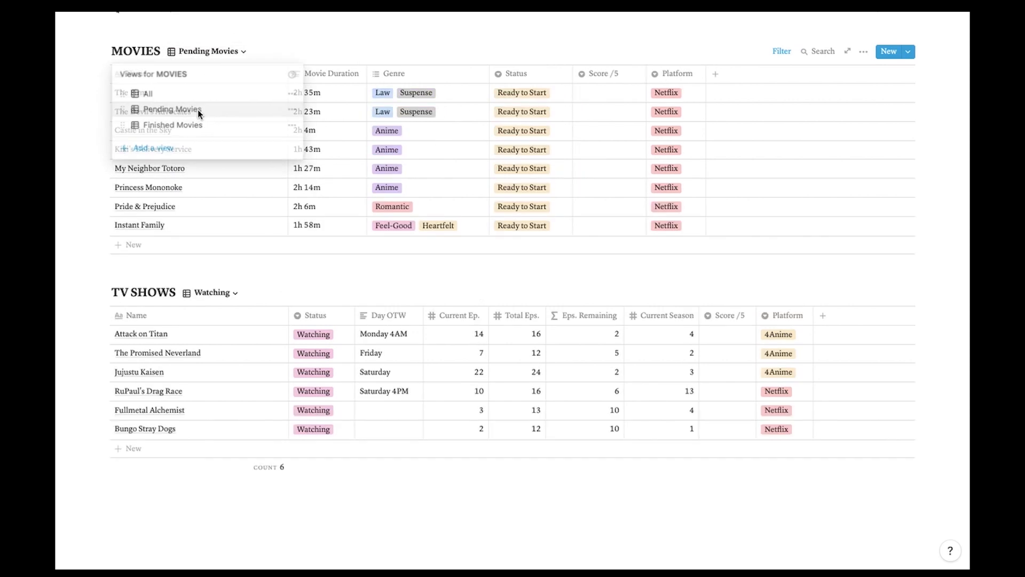
# Check Attack on Titan's score options and browse another view of the TV SHOWS table before returning to Life Hub
pyautogui.scroll(-2, 342, 210)
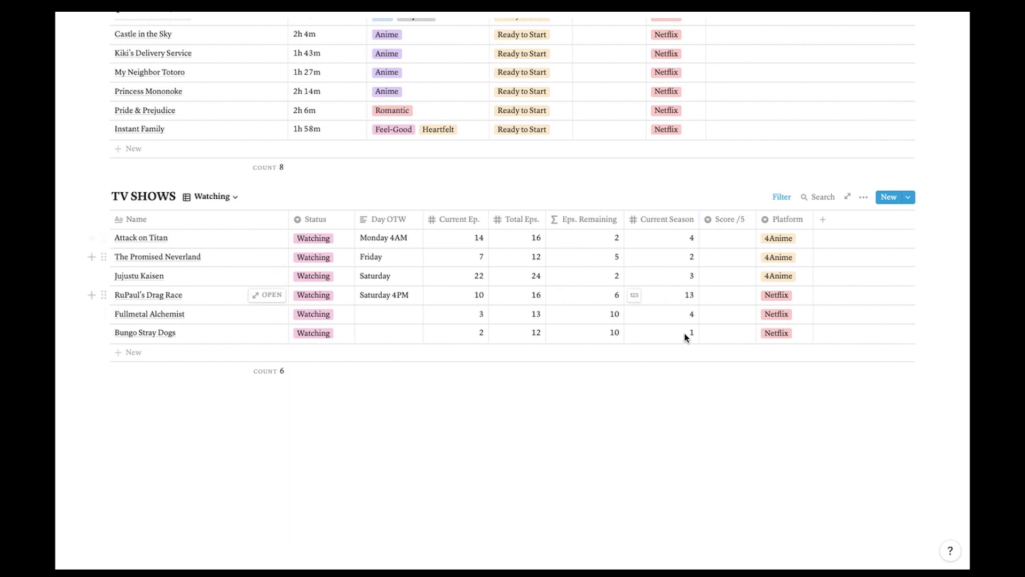
pyautogui.click(735, 235)
pyautogui.press('Escape')
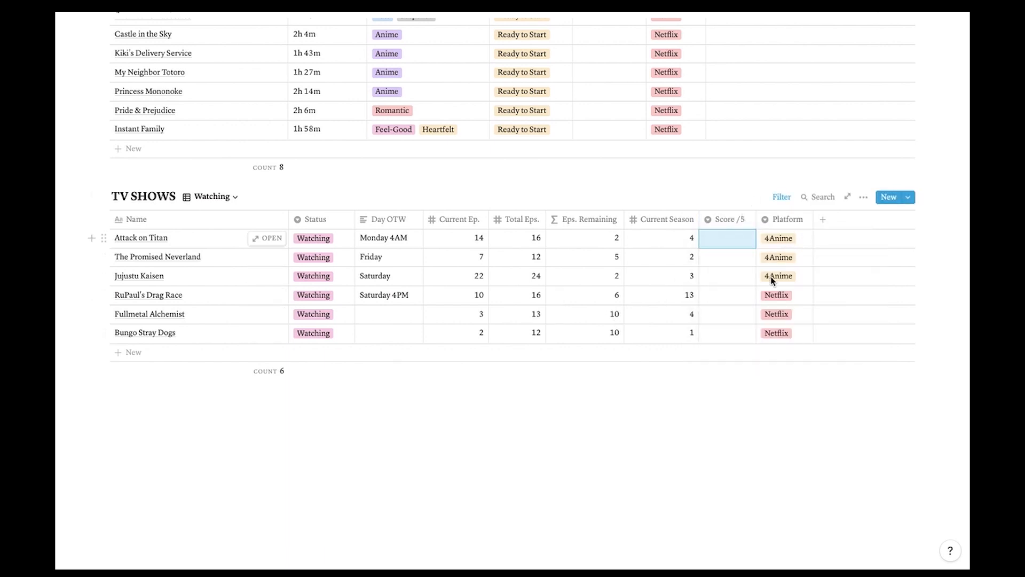
pyautogui.click(208, 197)
pyautogui.click(179, 287)
pyautogui.scroll(-3, 214, 283)
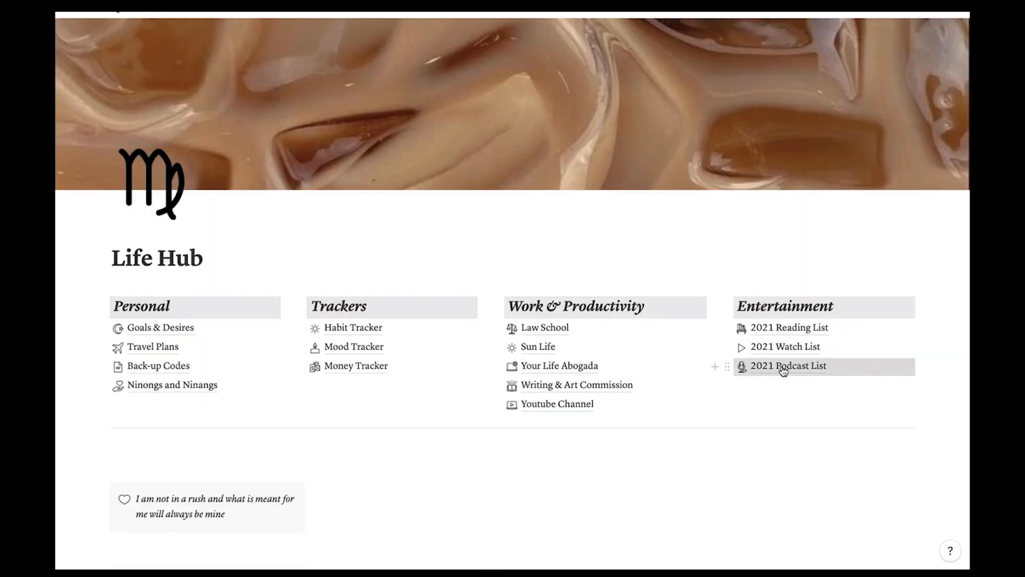
# Open the 2021 Podcast List page and switch the PODCAST SHOWS table from listening to the paused view
pyautogui.click(783, 368)
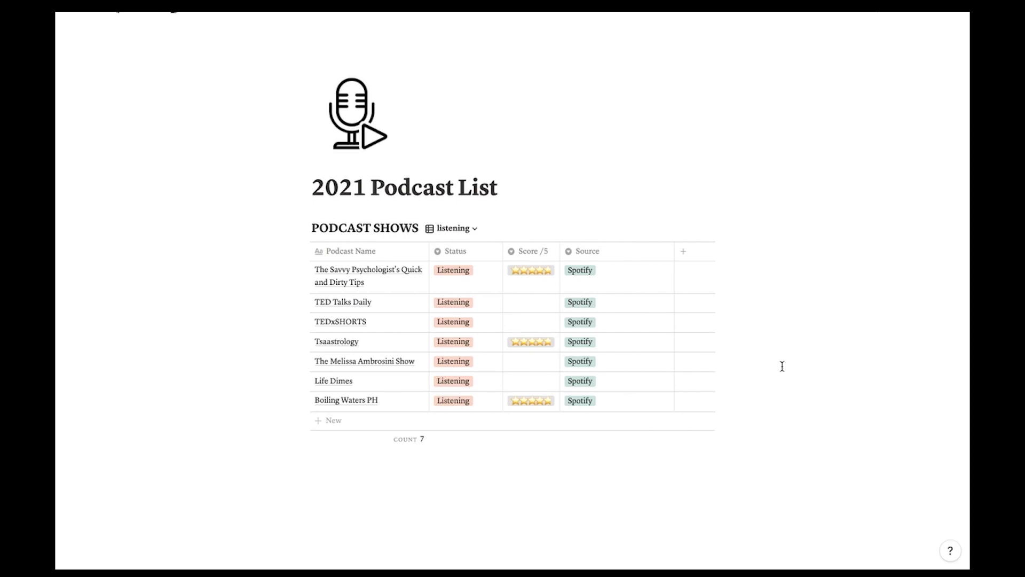
pyautogui.scroll(-2, 739, 317)
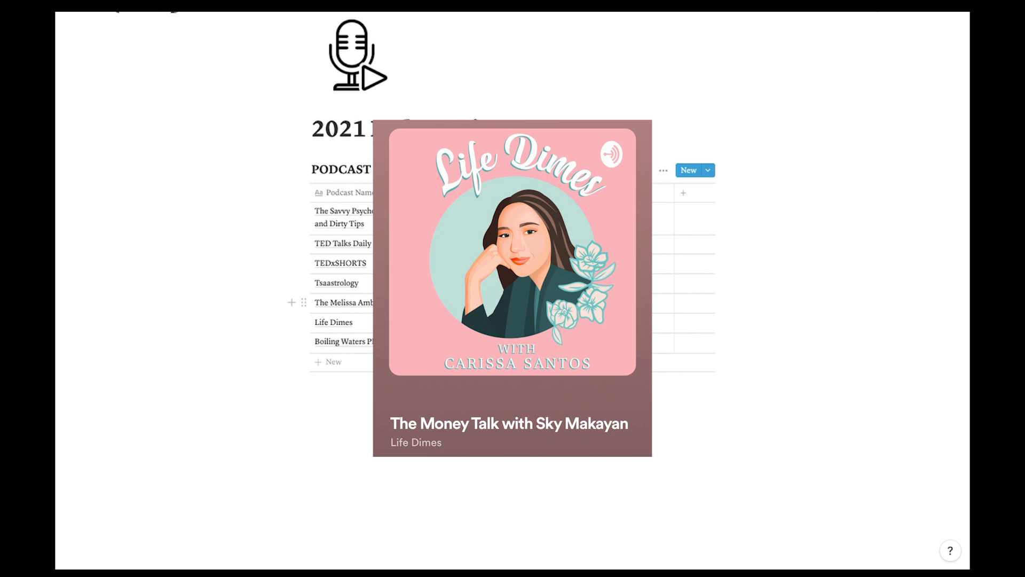
pyautogui.click(467, 169)
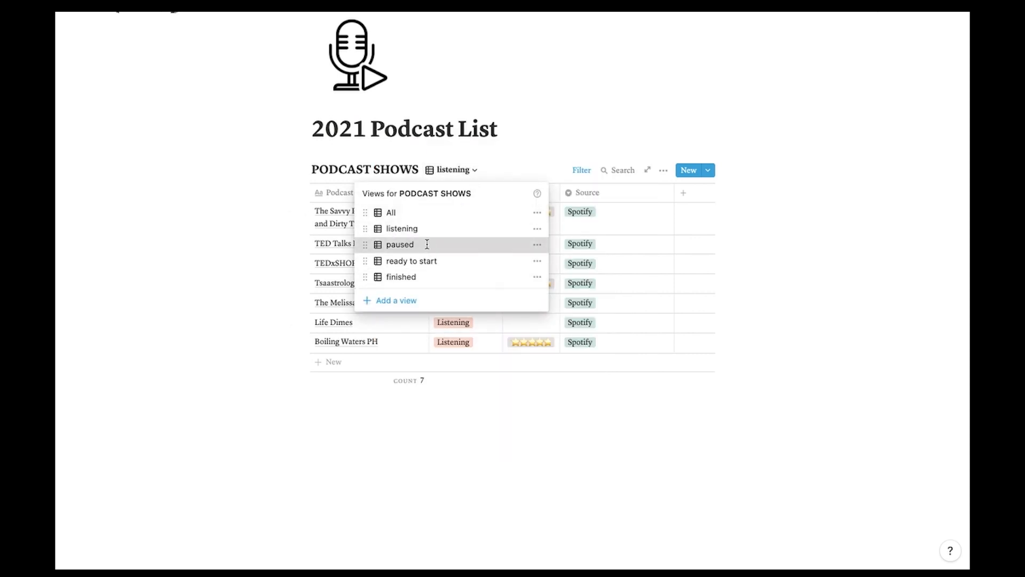
pyautogui.click(427, 244)
# Switch PODCAST SHOWS to the ready to start view and widen the Podcast Name column to fit the longest podcast name
pyautogui.click(453, 228)
pyautogui.click(436, 318)
pyautogui.scroll(-2, 478, 273)
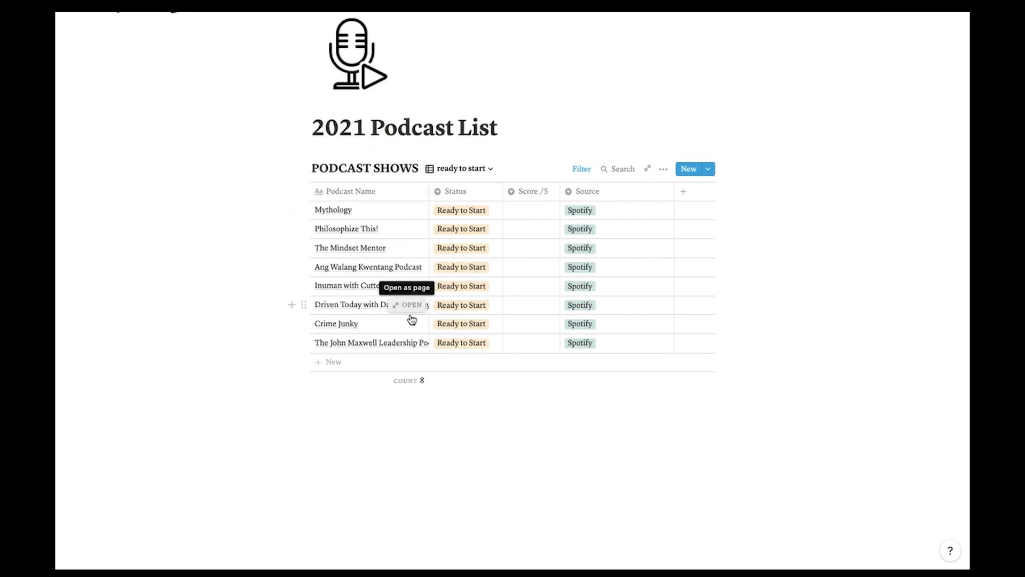
pyautogui.moveTo(441, 191)
pyautogui.mouseDown()
pyautogui.moveTo(449, 195)
pyautogui.moveTo(425, 183)
pyautogui.moveTo(389, 187)
pyautogui.moveTo(441, 188)
pyautogui.mouseUp()
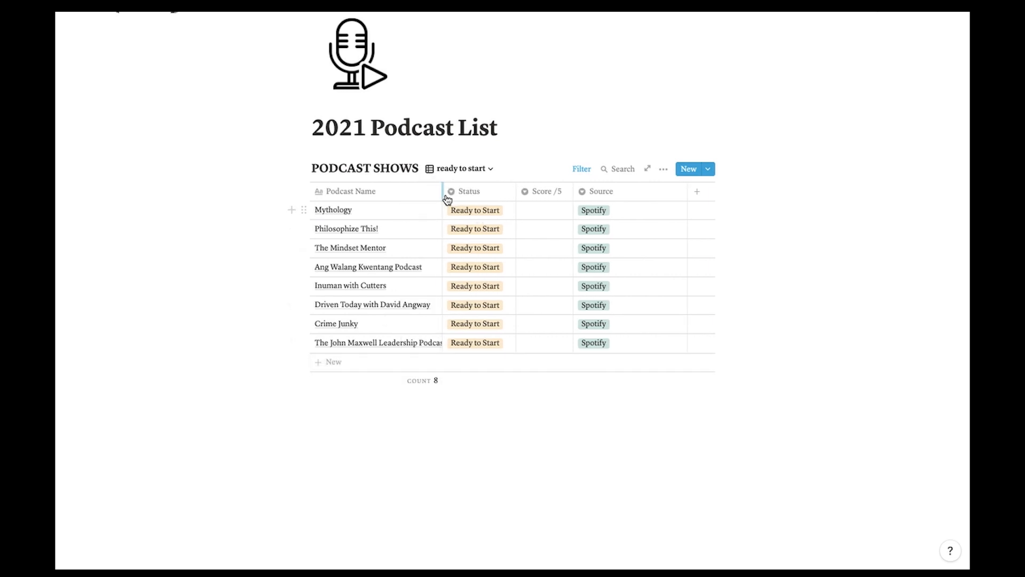
pyautogui.moveTo(443, 191)
pyautogui.mouseDown()
pyautogui.moveTo(467, 191)
pyautogui.moveTo(452, 191)
pyautogui.mouseUp()
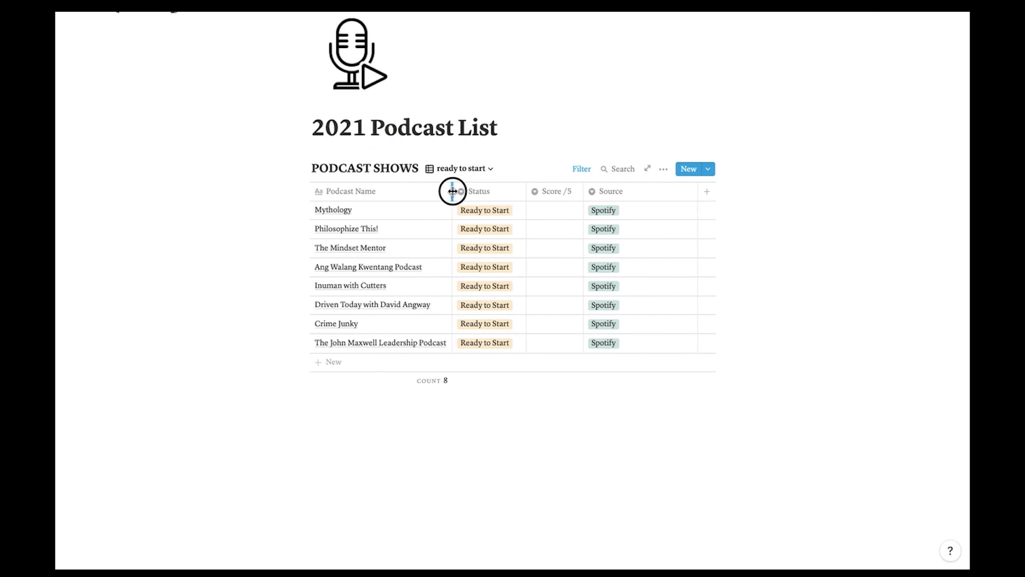
# Show the PODCAST SHOWS table's finished view, switch it back to the listening view and return to Life Hub
pyautogui.click(464, 169)
pyautogui.click(424, 275)
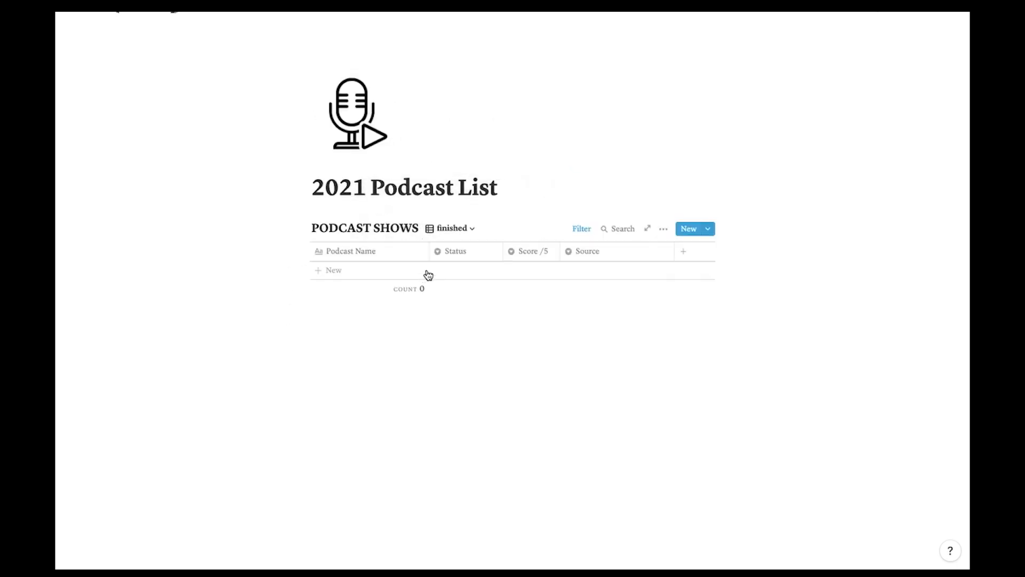
pyautogui.click(454, 229)
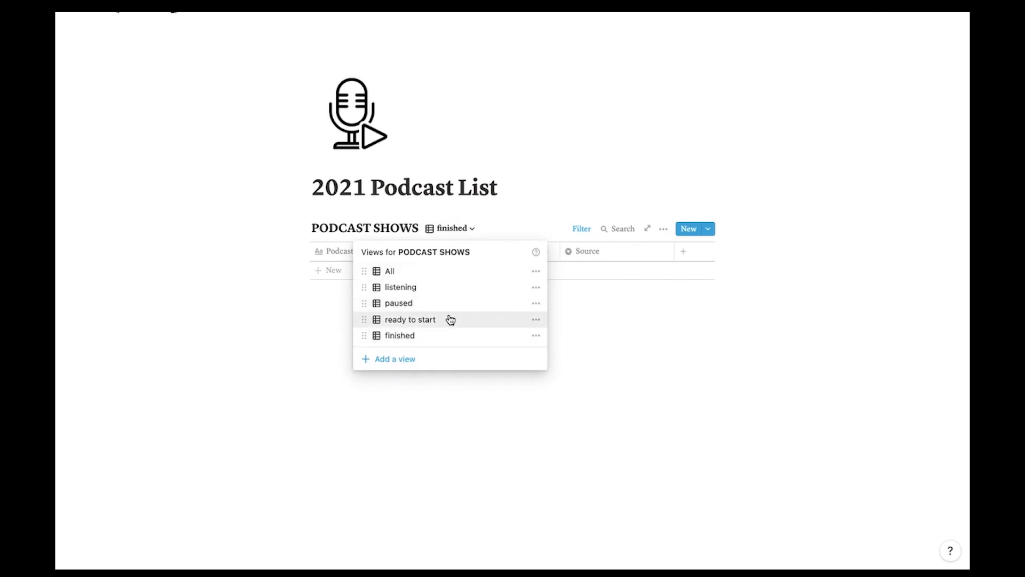
pyautogui.click(449, 288)
pyautogui.scroll(-2, 448, 291)
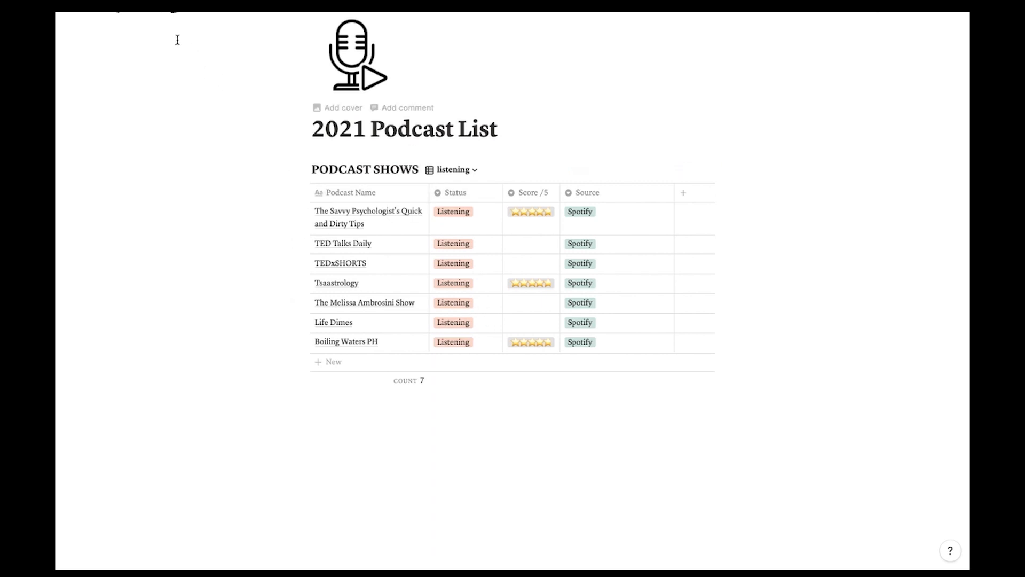
pyautogui.click(145, 14)
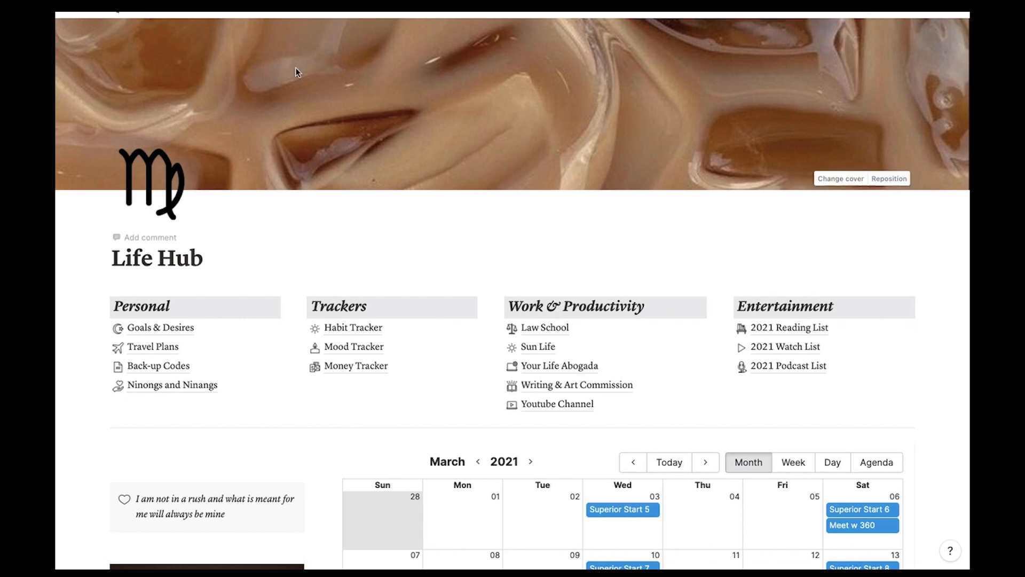
# Browse Life Hub's quote blocks, March 2021 calendar and weekly task sections, and reveal the workspace's list of pages
pyautogui.scroll(-1, 328, 228)
pyautogui.scroll(-10, 327, 229)
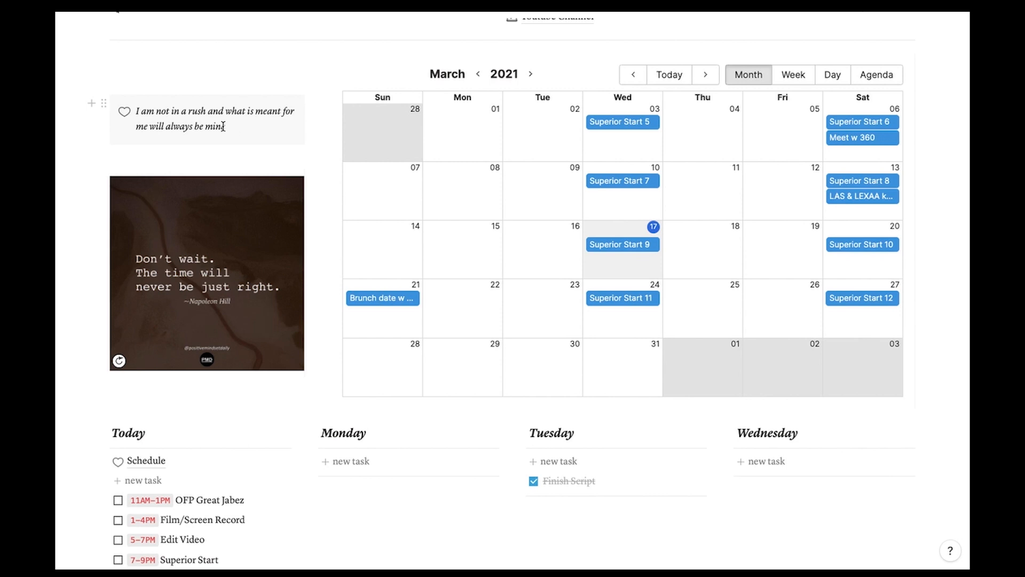
pyautogui.moveTo(226, 213)
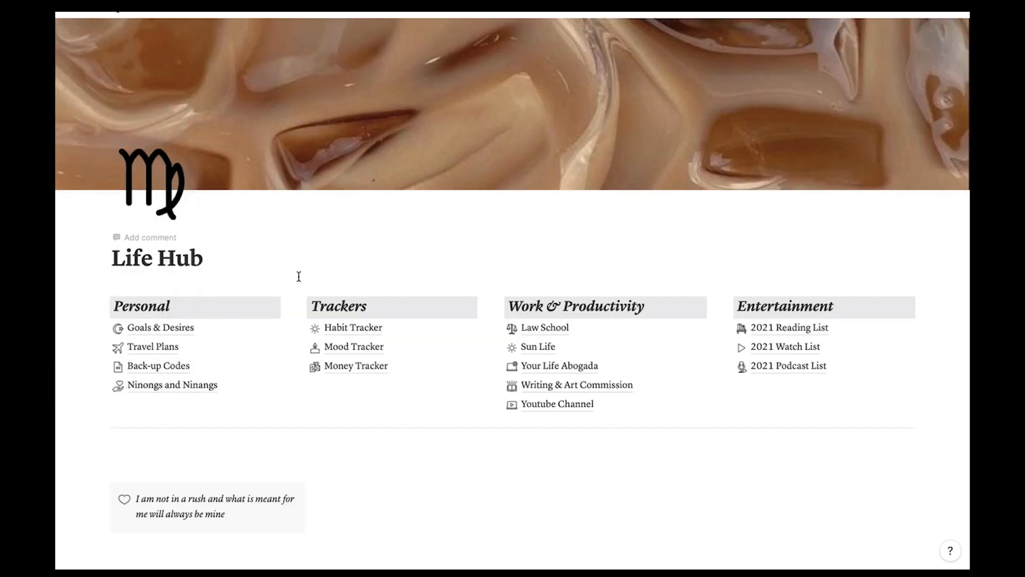
pyautogui.scroll(-5, 298, 272)
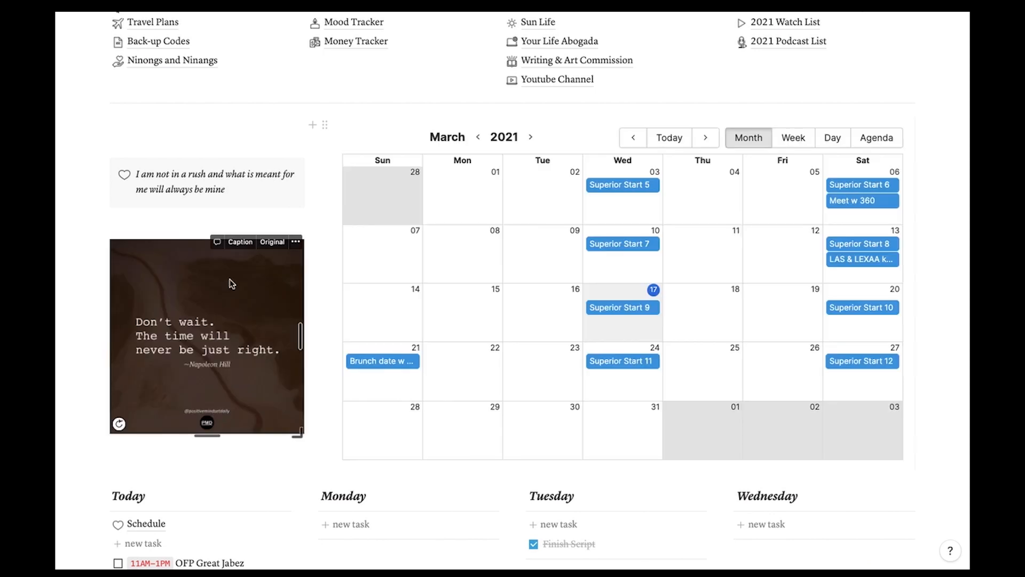
pyautogui.scroll(1, 231, 283)
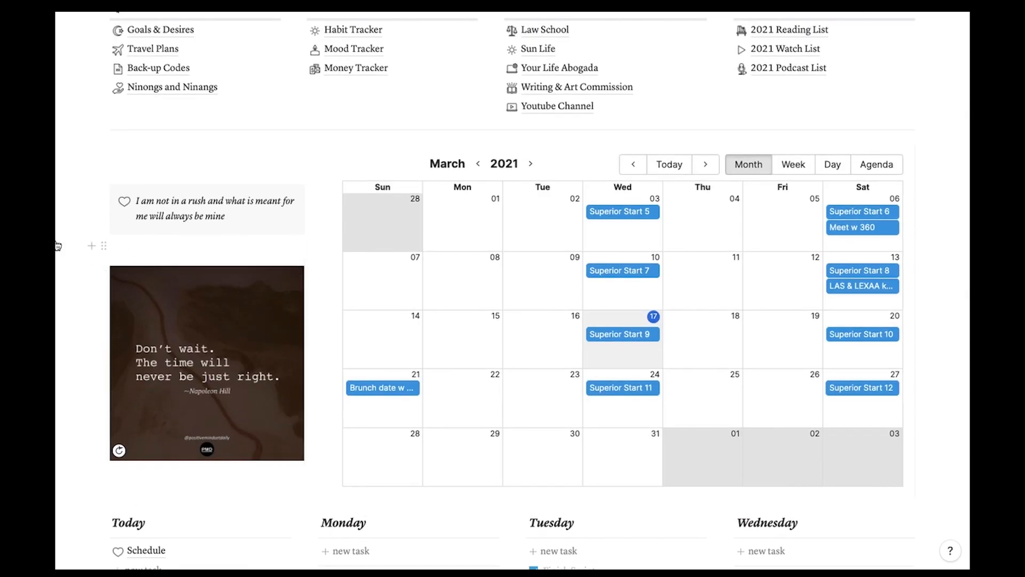
pyautogui.moveTo(58, 245)
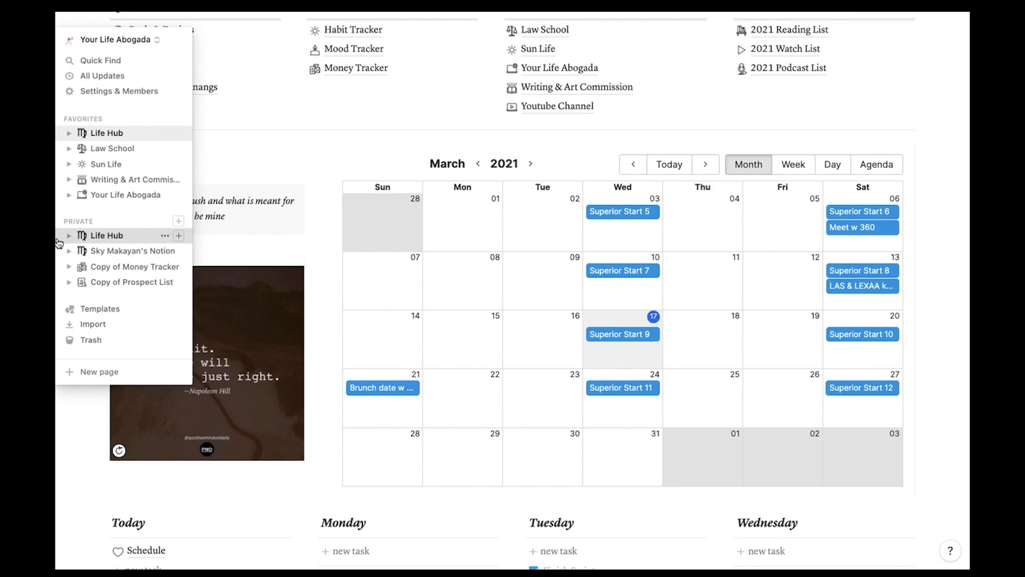
# Open the duplicable template page from the private pages and view the daily time blocks on its Schedule page
pyautogui.click(106, 252)
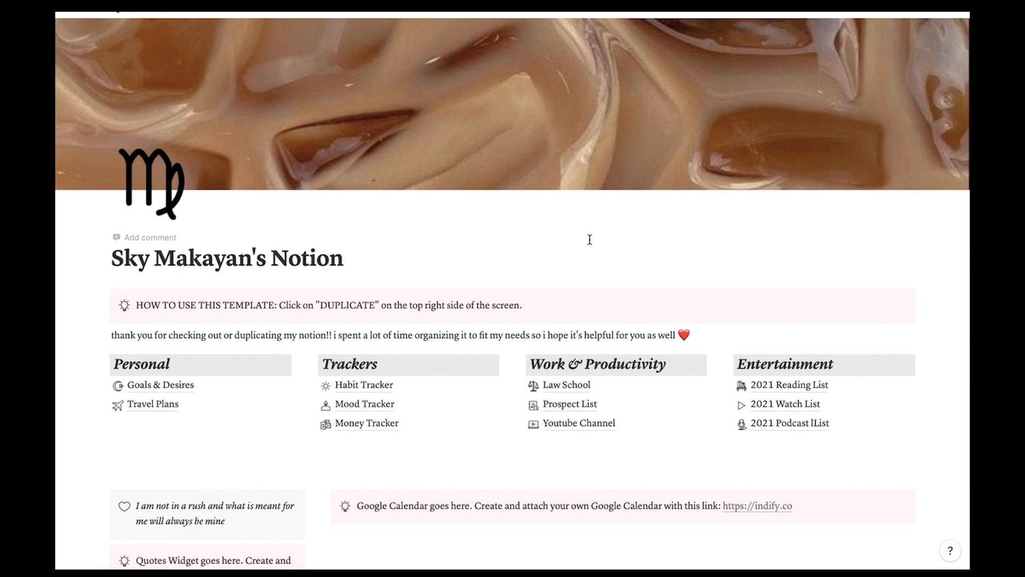
pyautogui.scroll(-4, 870, 278)
pyautogui.scroll(-5, 870, 277)
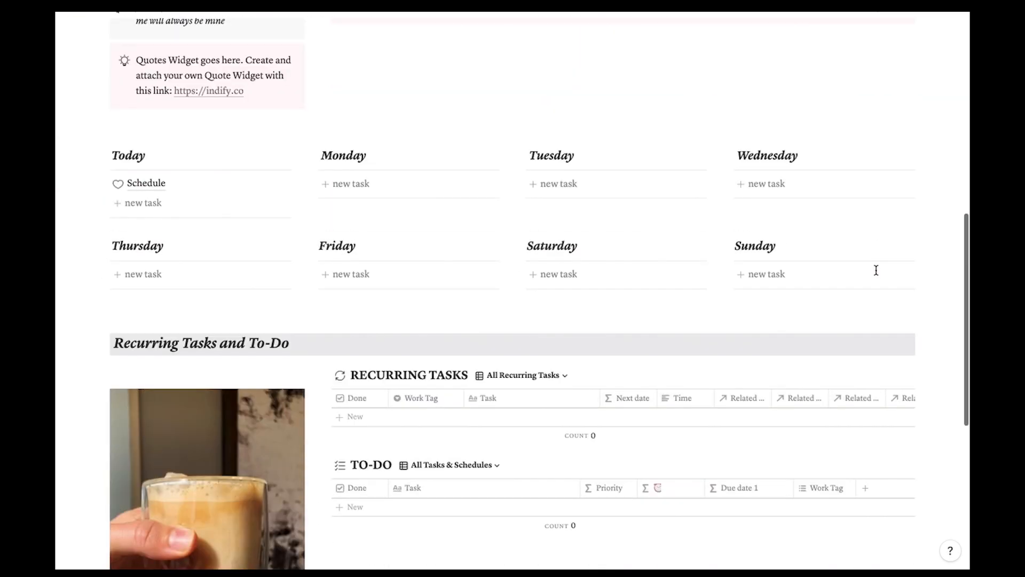
pyautogui.scroll(1, 877, 275)
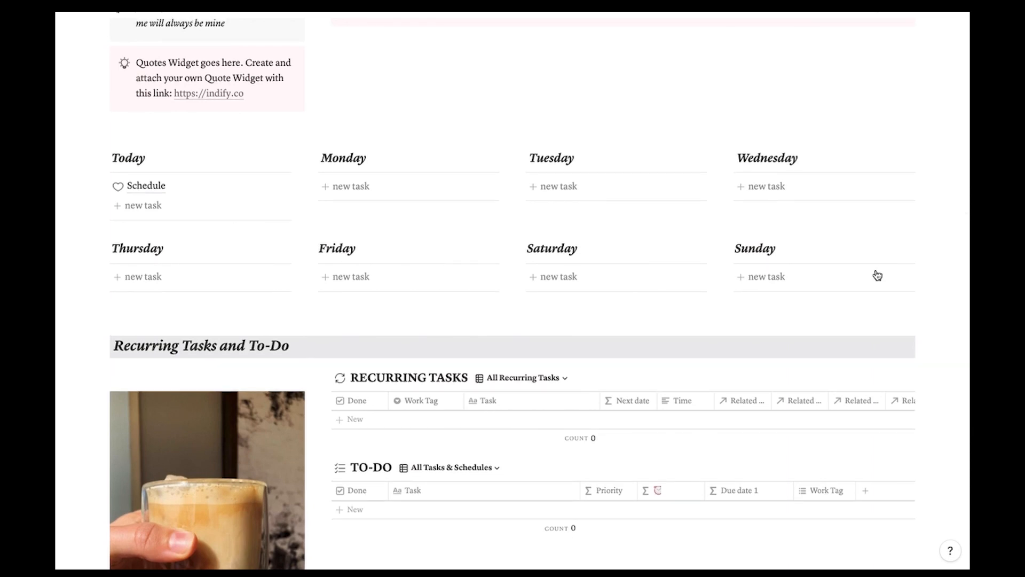
pyautogui.click(154, 187)
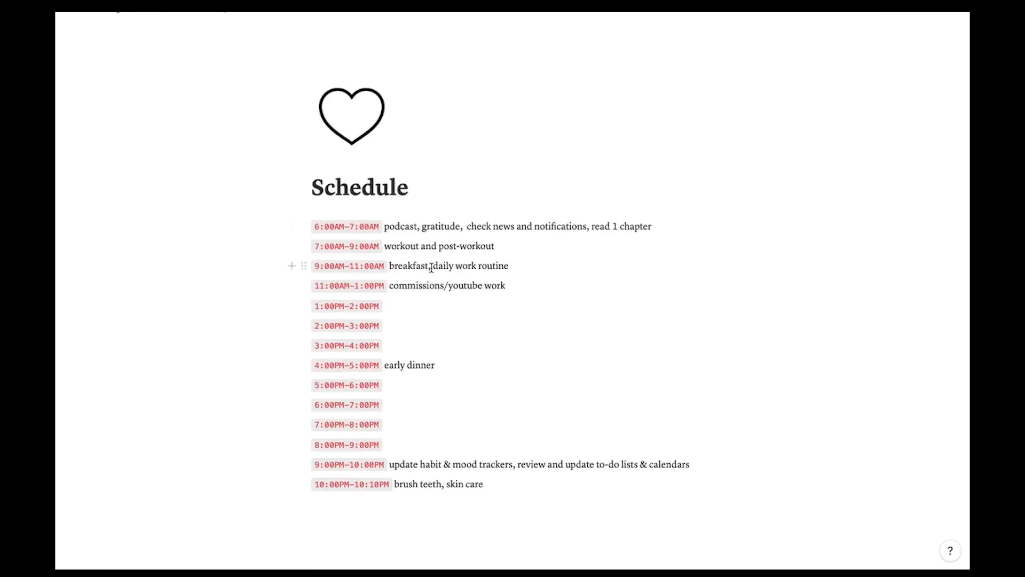
pyautogui.scroll(-2, 439, 269)
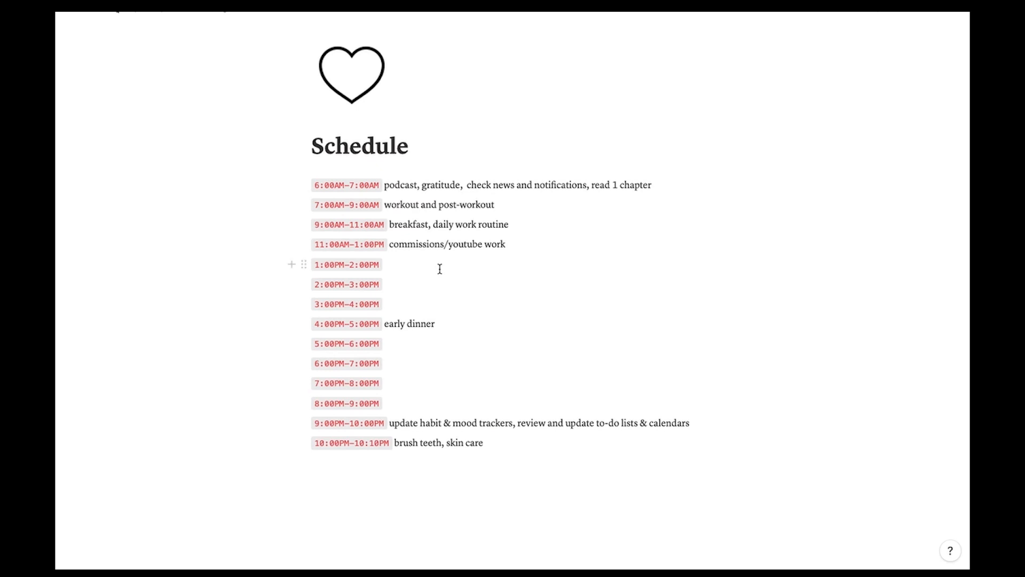
pyautogui.scroll(-2, 439, 268)
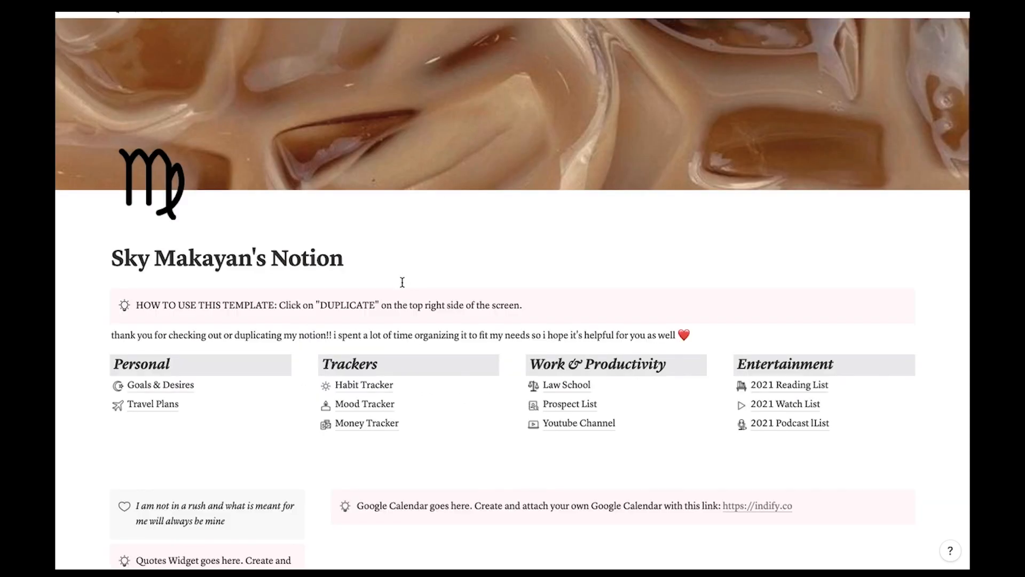
# Add a to-do "Work on Commissions" under Monday on the template page and give it a blue background
pyautogui.scroll(-10, 402, 282)
pyautogui.scroll(2, 406, 285)
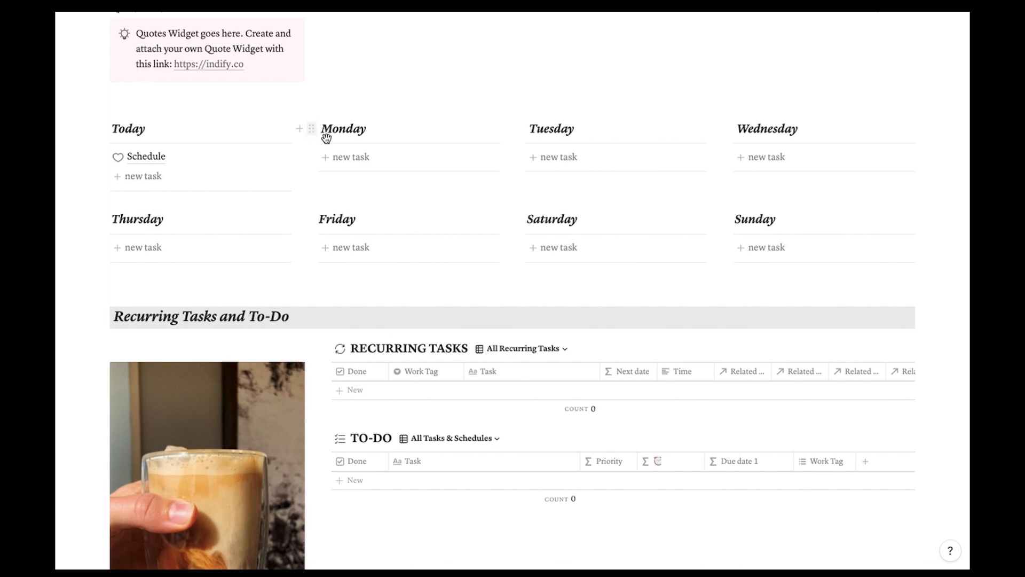
pyautogui.click(363, 163)
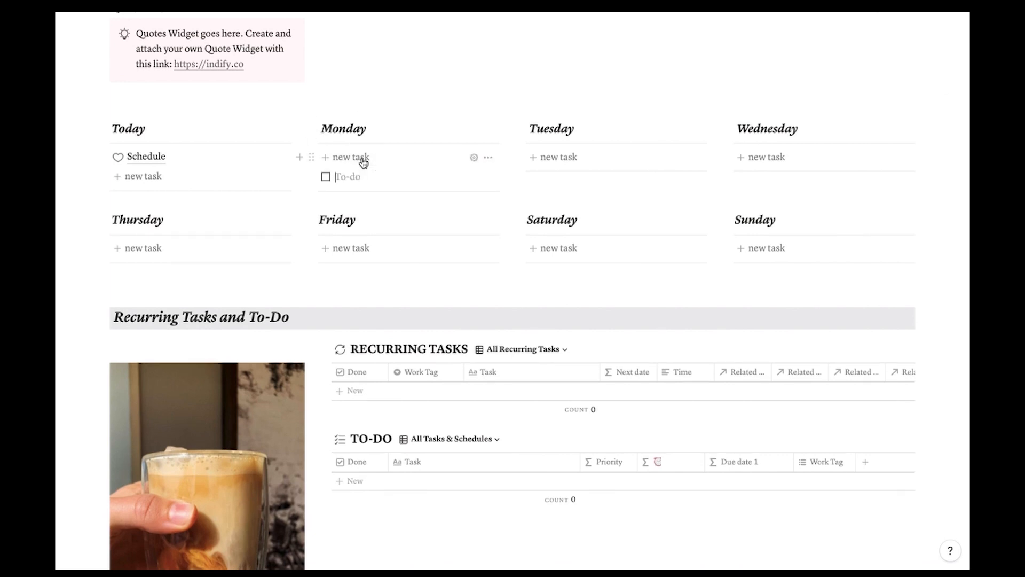
pyautogui.write('Work on Commissions')
pyautogui.click(311, 176)
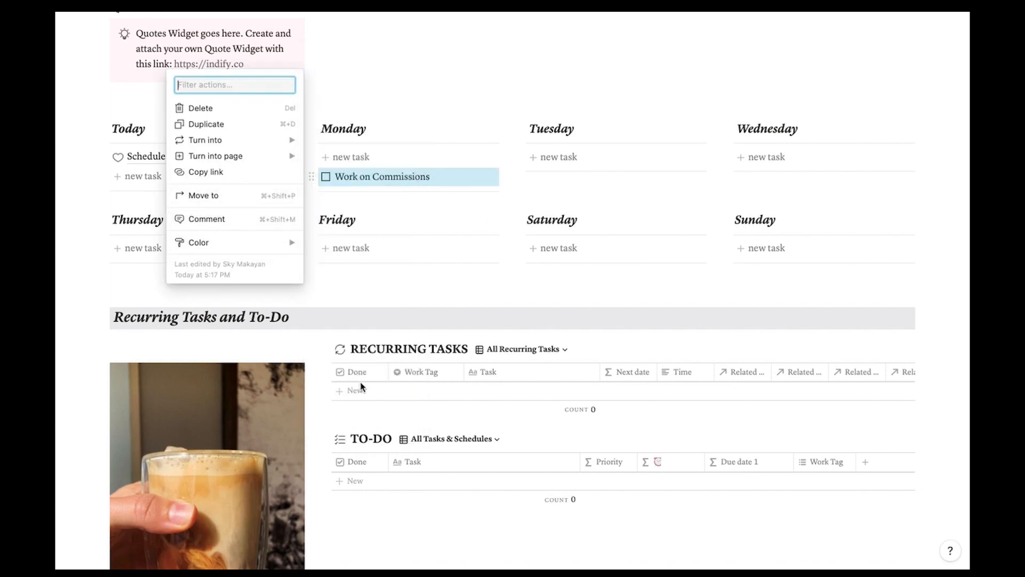
pyautogui.moveTo(252, 242)
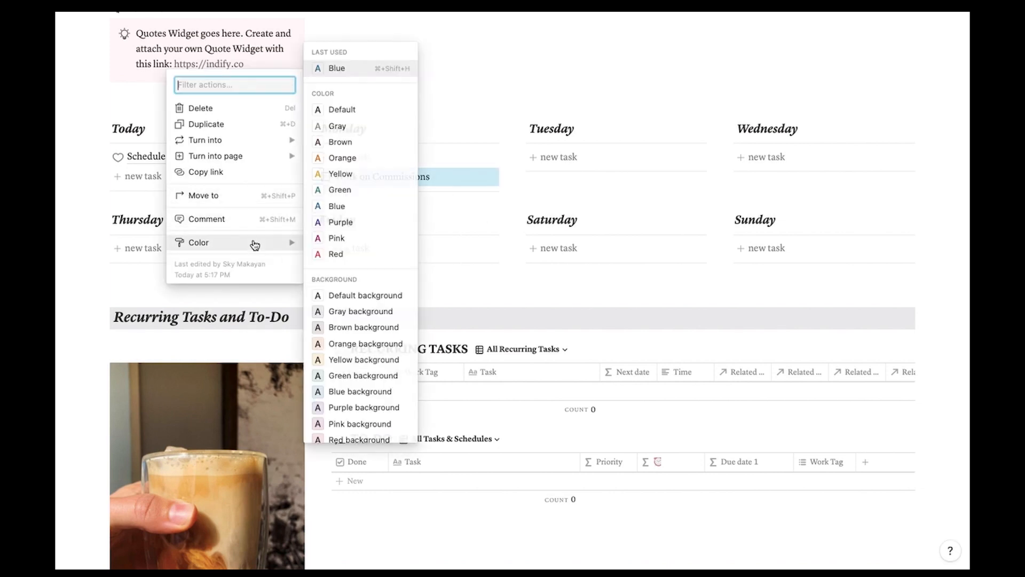
pyautogui.click(364, 392)
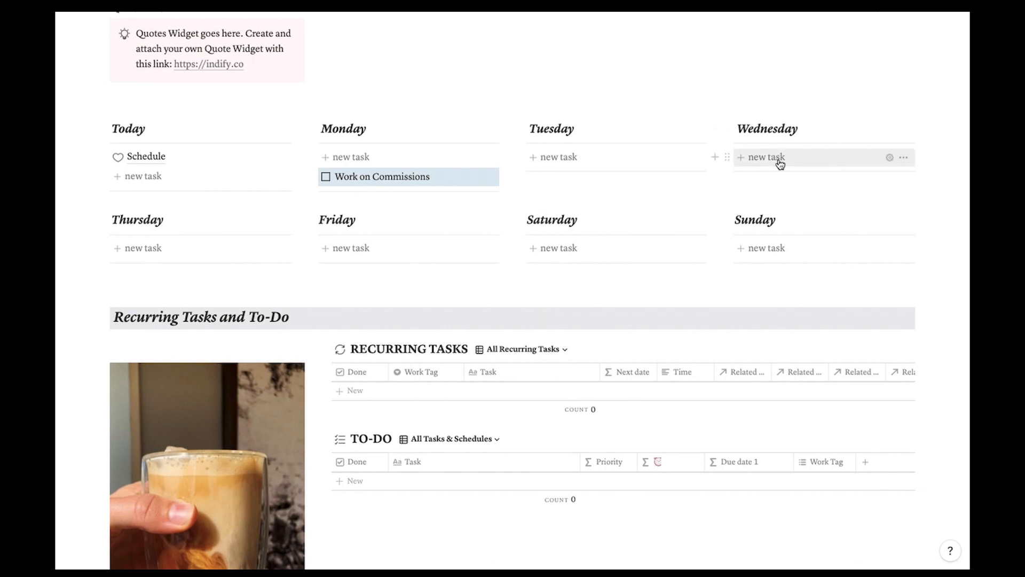
# Move the "Work on Commissions" to-do from Monday to Wednesday, and from there to Today below Schedule
pyautogui.moveTo(312, 177); pyautogui.dragTo(781, 176)
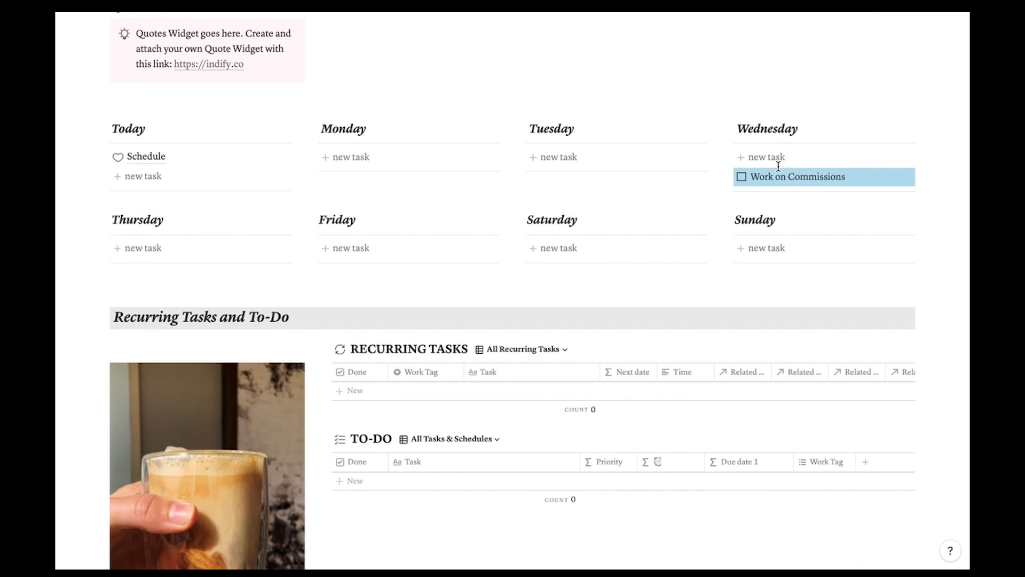
pyautogui.click(777, 128)
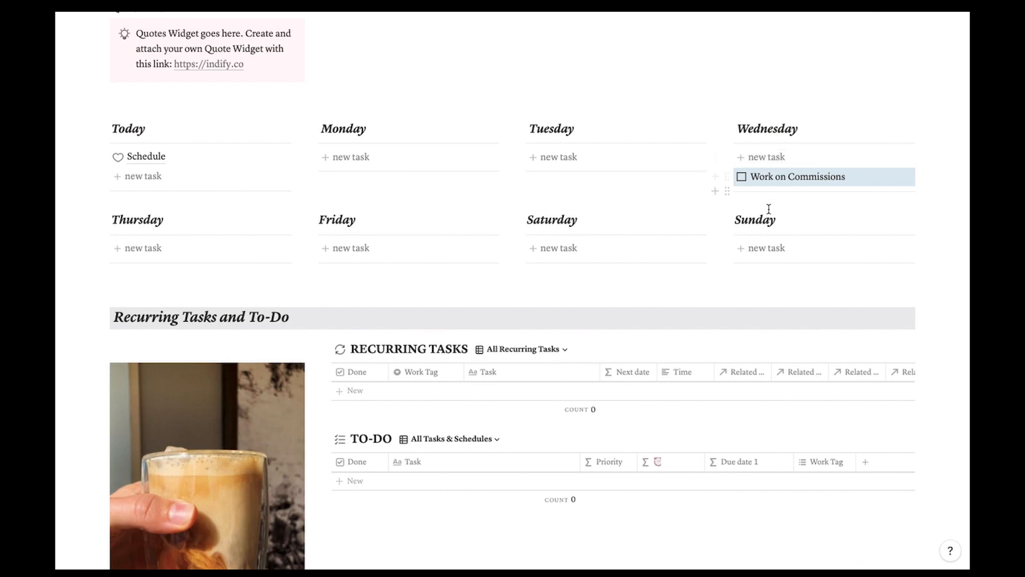
pyautogui.moveTo(727, 176); pyautogui.dragTo(140, 178)
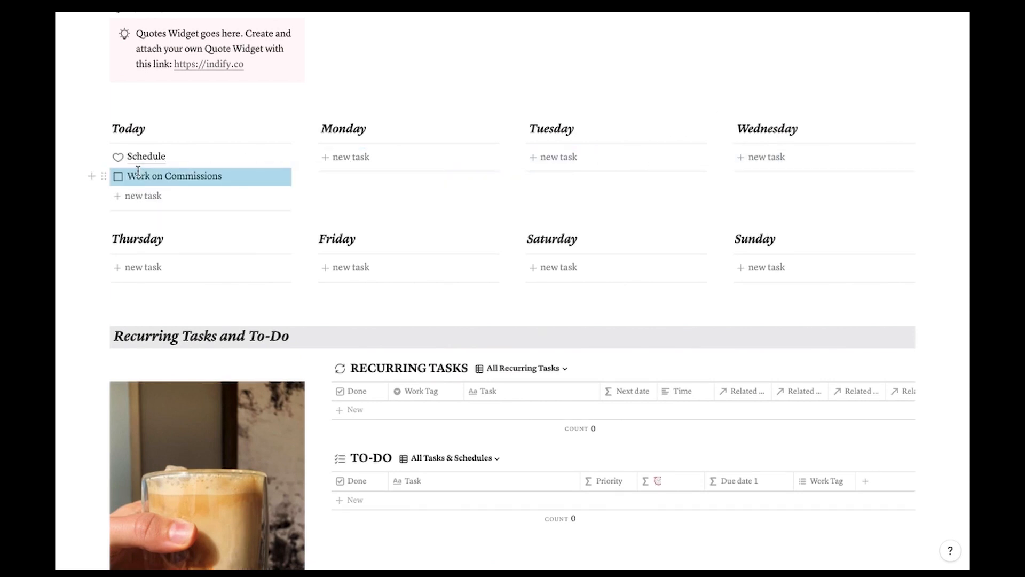
pyautogui.click(232, 176)
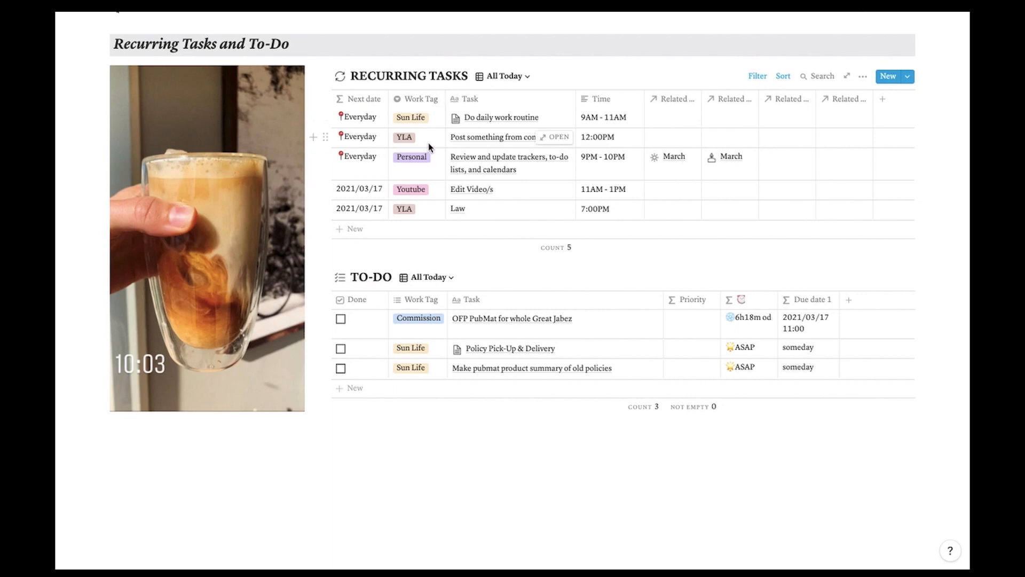
# In Life Hub's RECURRING TASKS table, inspect the Work Tag column's property type choices and the All Today view's filter rule
pyautogui.click(425, 98)
pyautogui.moveTo(420, 171)
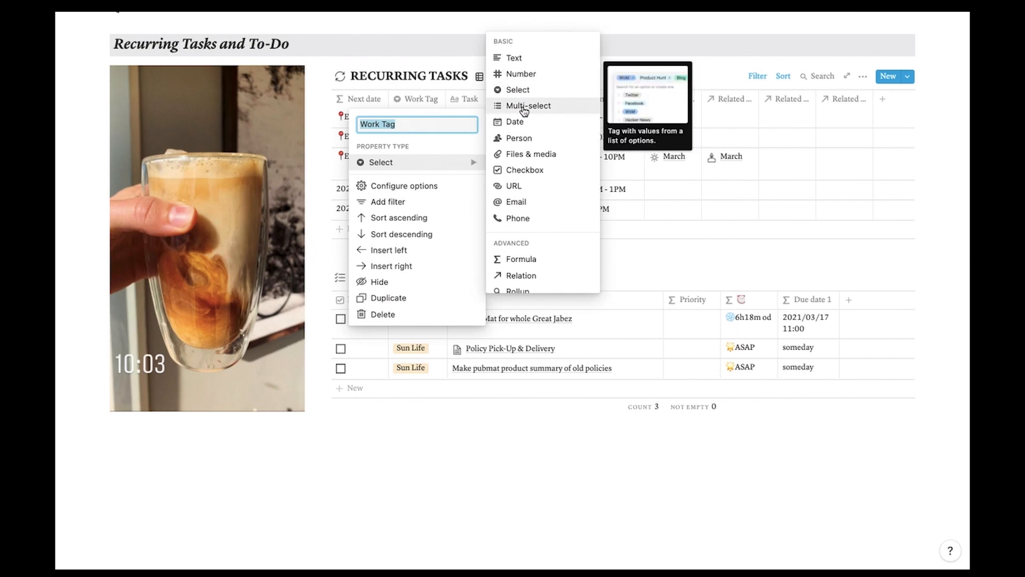
pyautogui.click(860, 84)
pyautogui.click(864, 79)
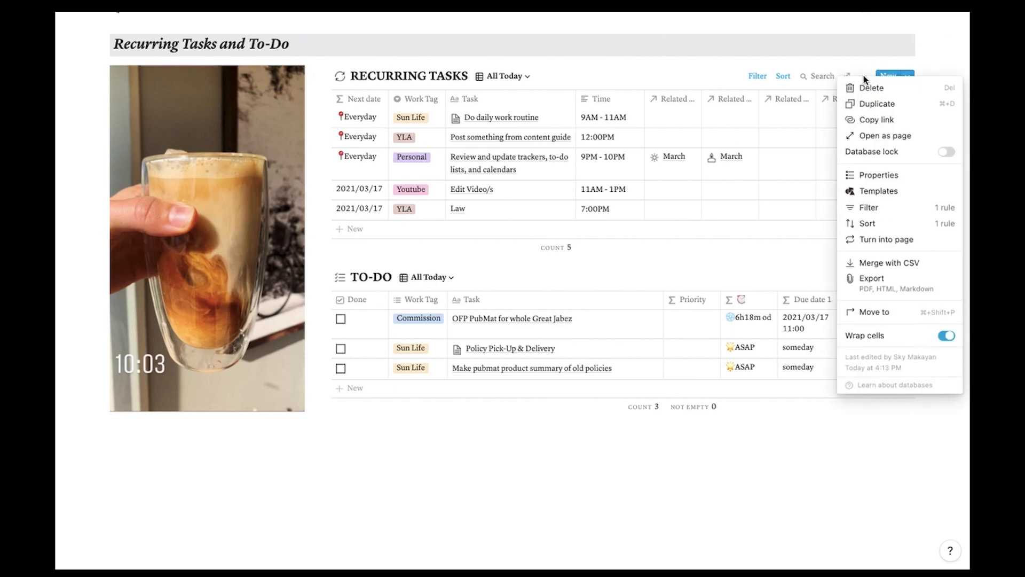
pyautogui.click(884, 207)
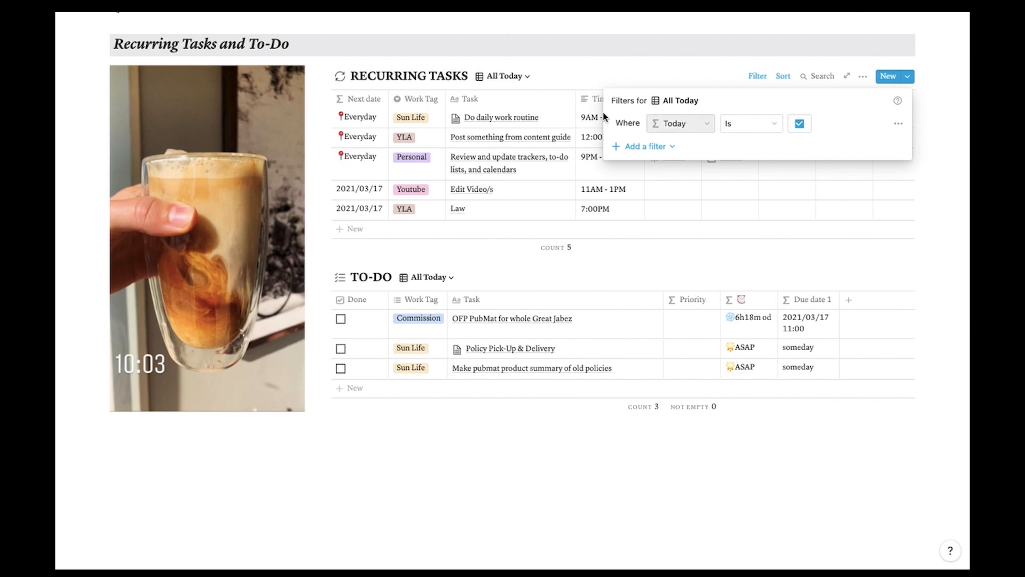
pyautogui.click(541, 71)
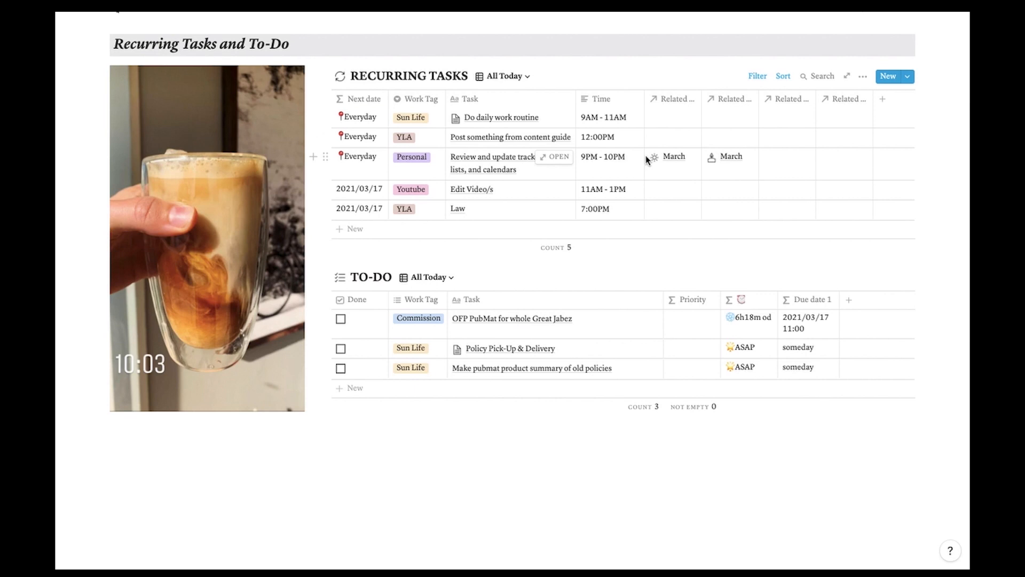
# View the March habit checklist through the Habit Tracker relation of the "Review and update trackers" task and return to the table
pyautogui.click(679, 159)
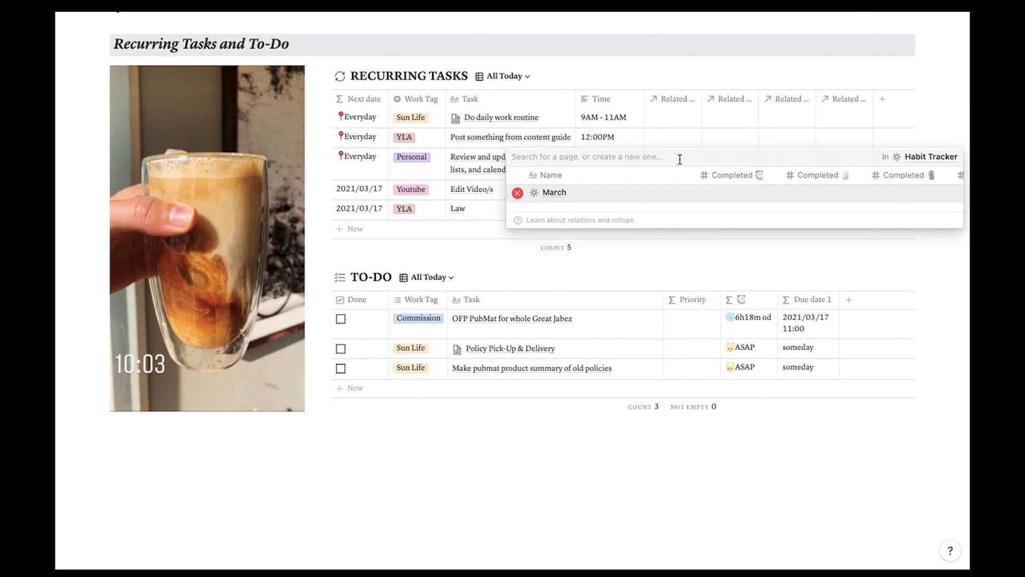
pyautogui.click(560, 194)
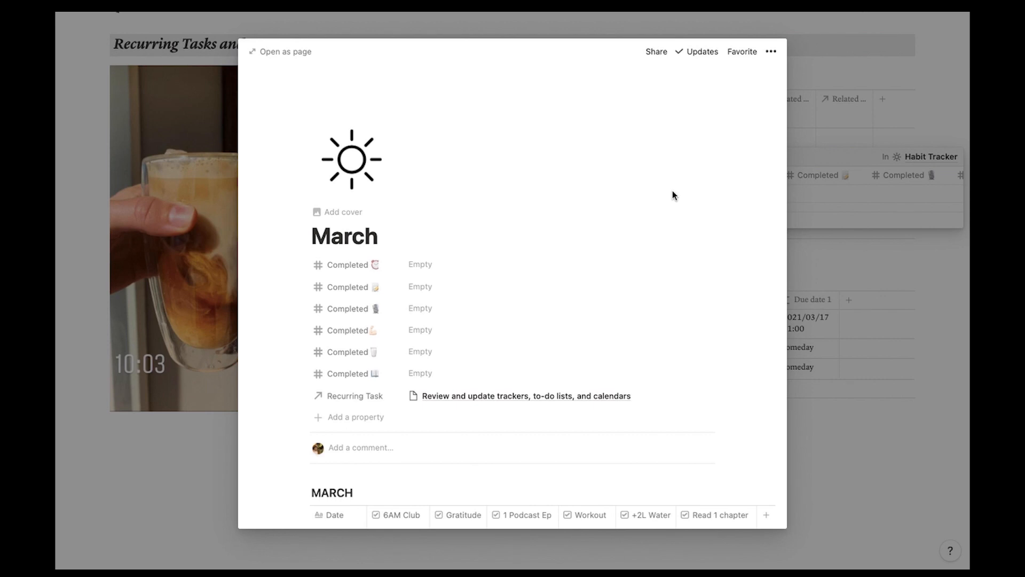
pyautogui.scroll(-10, 673, 193)
pyautogui.scroll(-3, 675, 191)
pyautogui.scroll(2, 675, 191)
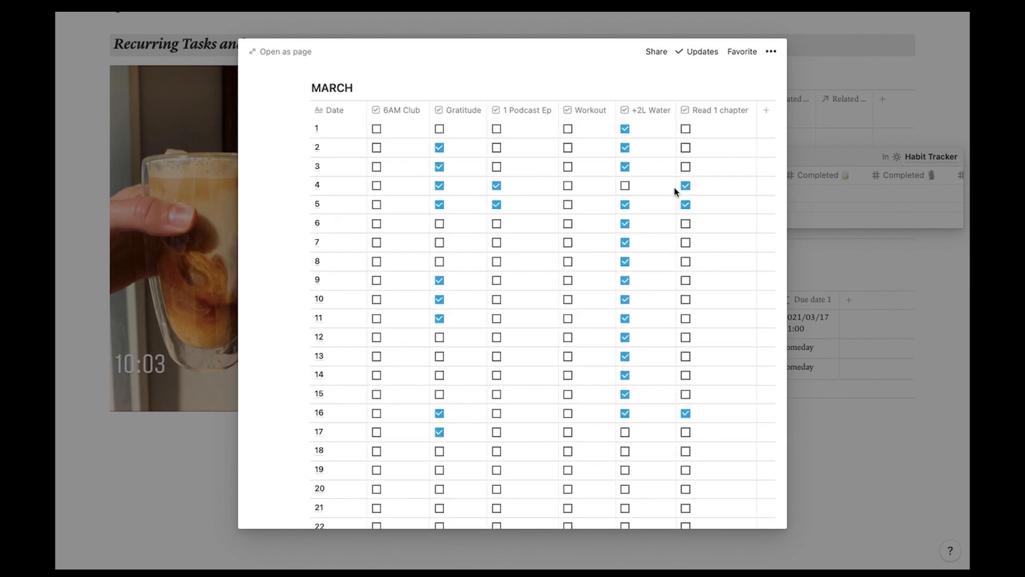
pyautogui.click(896, 114)
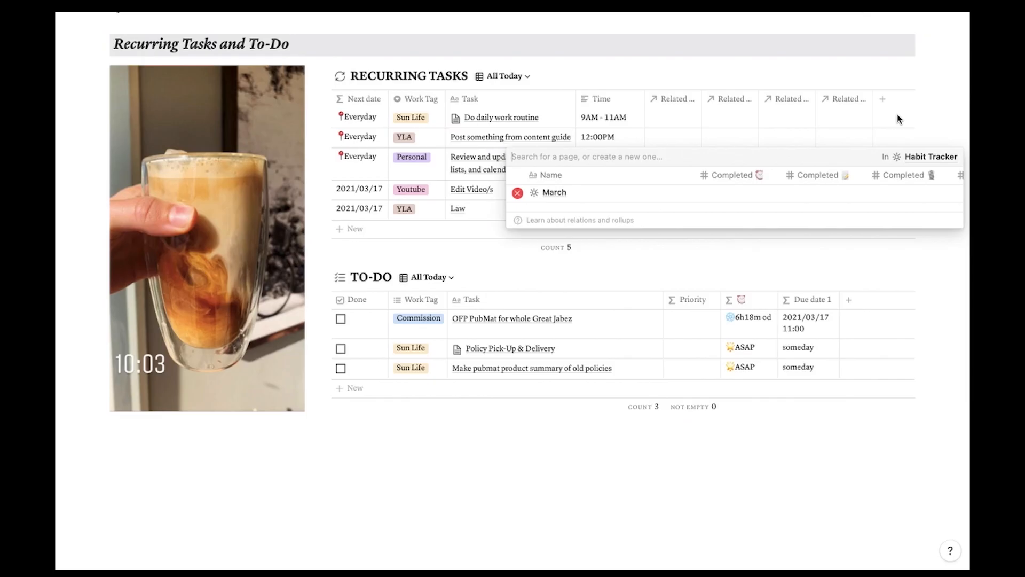
pyautogui.click(940, 109)
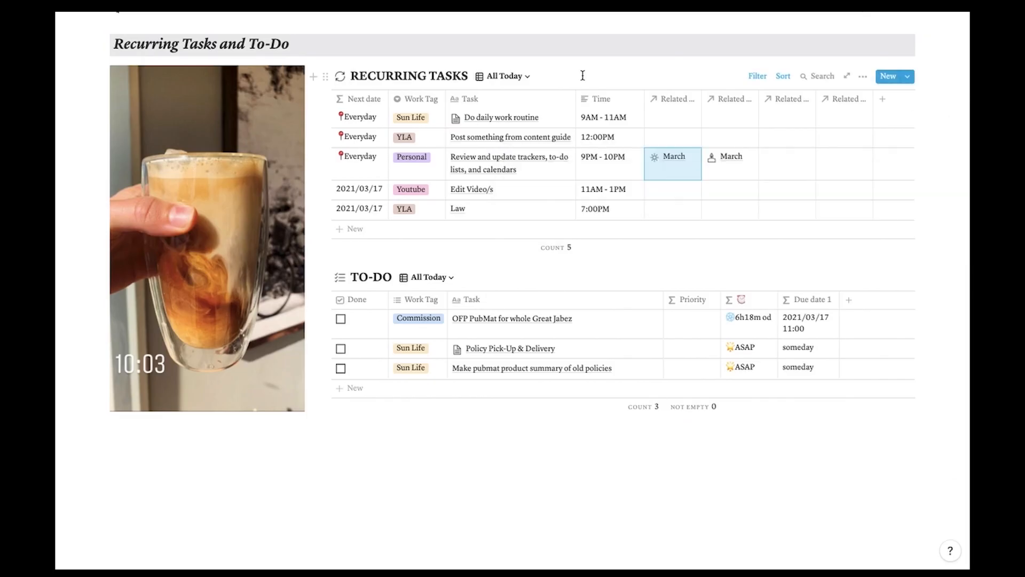
# Look over Life Hub's Trackers links and check both March relation cells of the "Review and update trackers" task
pyautogui.scroll(15, 587, 112)
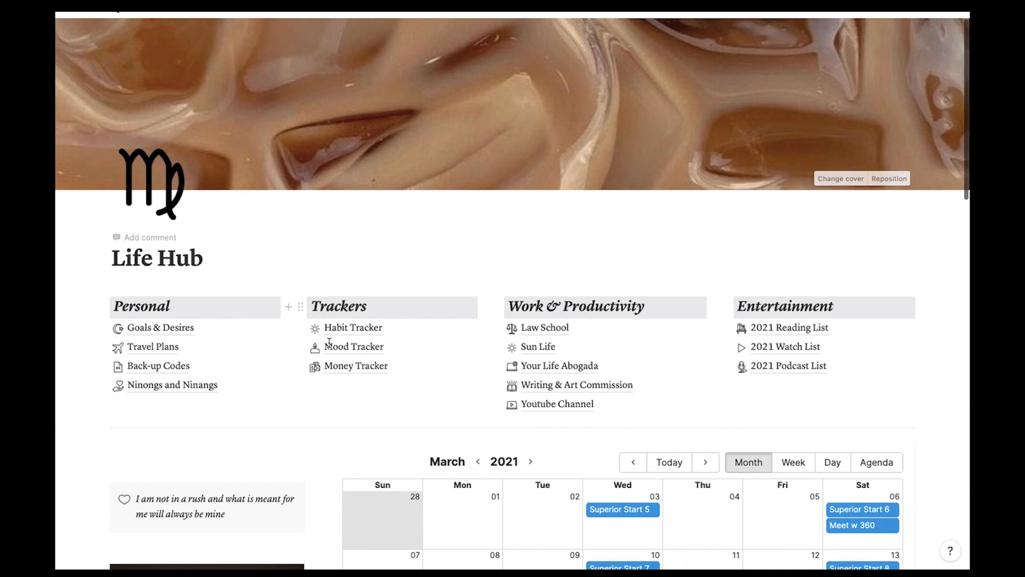
pyautogui.scroll(-5, 450, 284)
pyautogui.scroll(-10, 450, 284)
pyautogui.scroll(2, 587, 214)
pyautogui.scroll(-2, 639, 144)
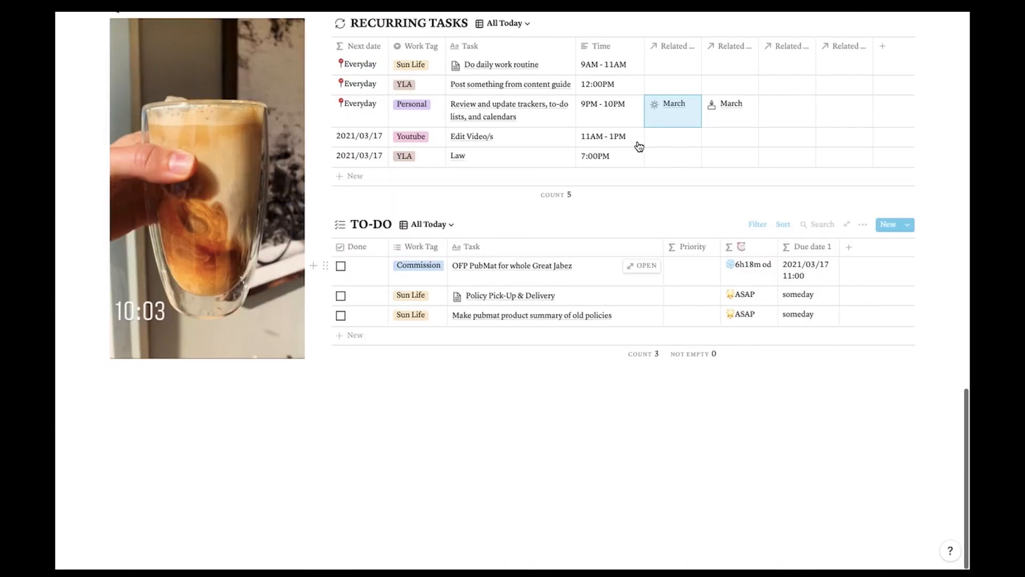
pyautogui.click(680, 101)
pyautogui.press('Escape')
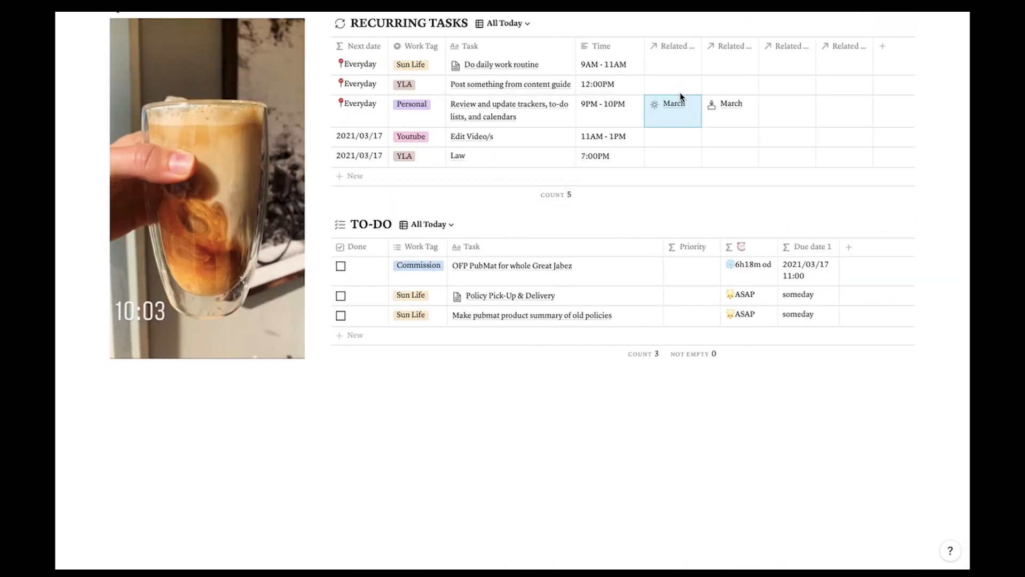
pyautogui.click(722, 109)
pyautogui.press('Escape')
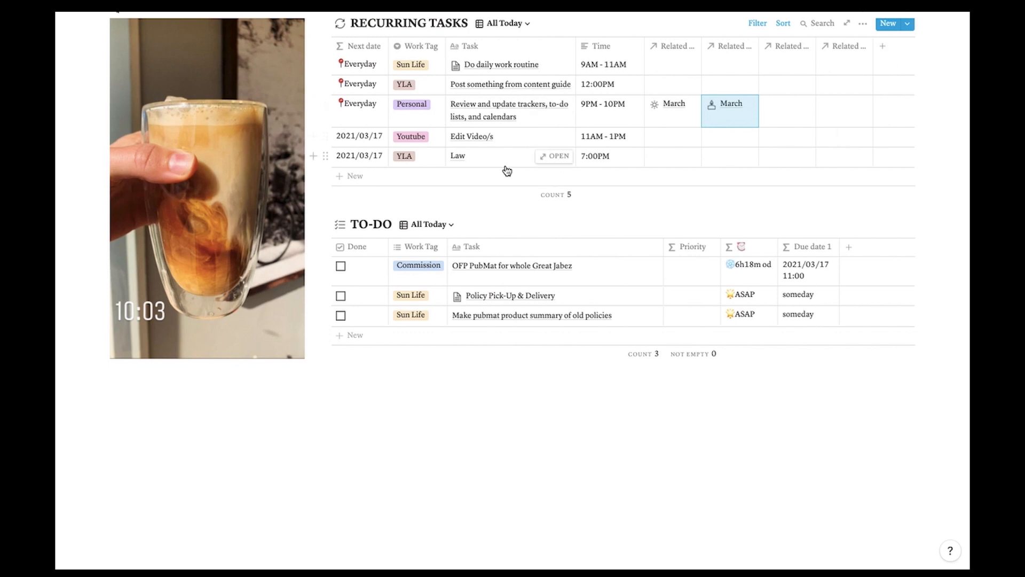
# Create a recurring task named "Water plants" with the start date Mar 01, 2021
pyautogui.click(377, 182)
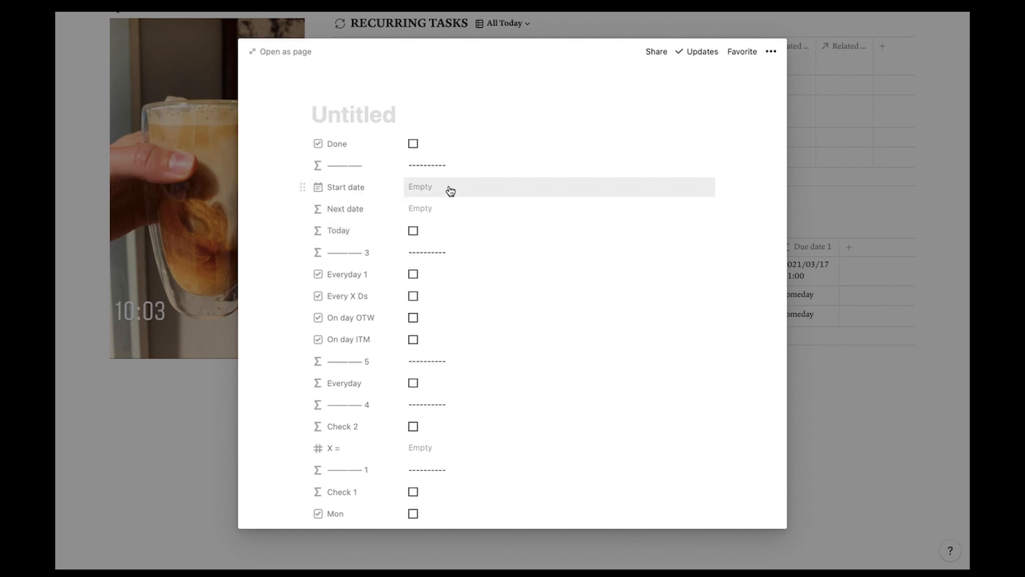
pyautogui.write('Water plants')
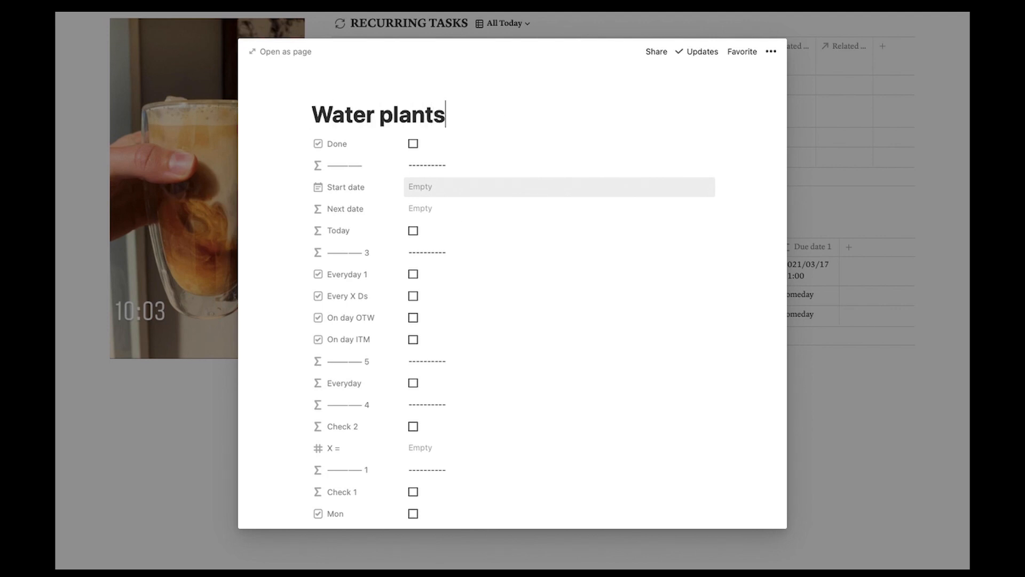
pyautogui.click(447, 187)
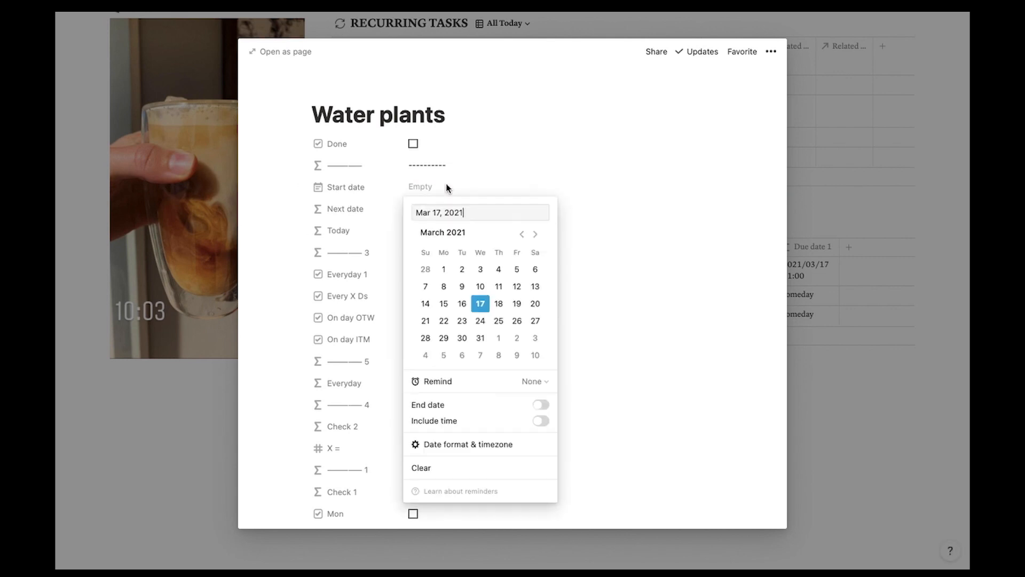
pyautogui.click(443, 270)
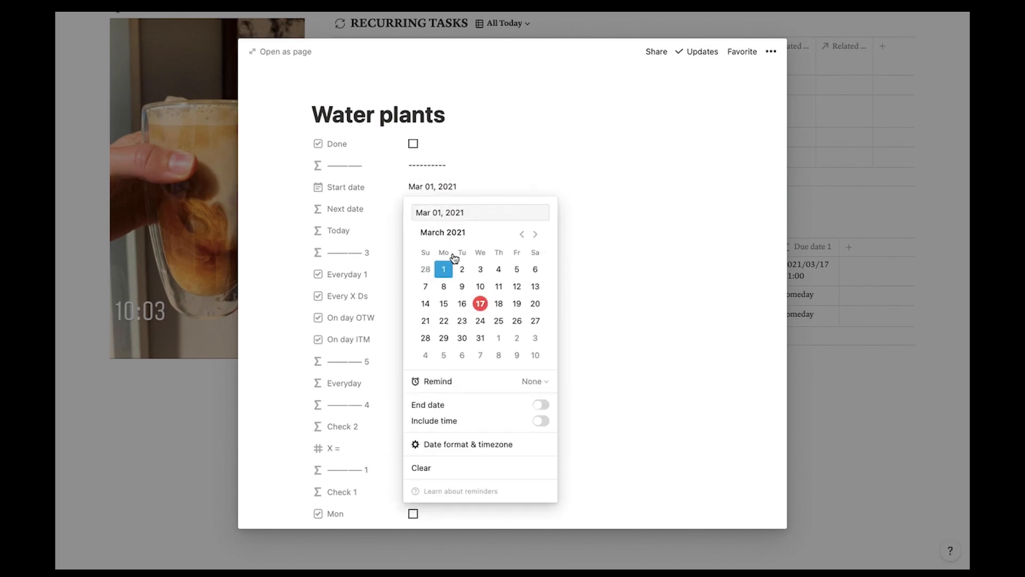
pyautogui.click(486, 195)
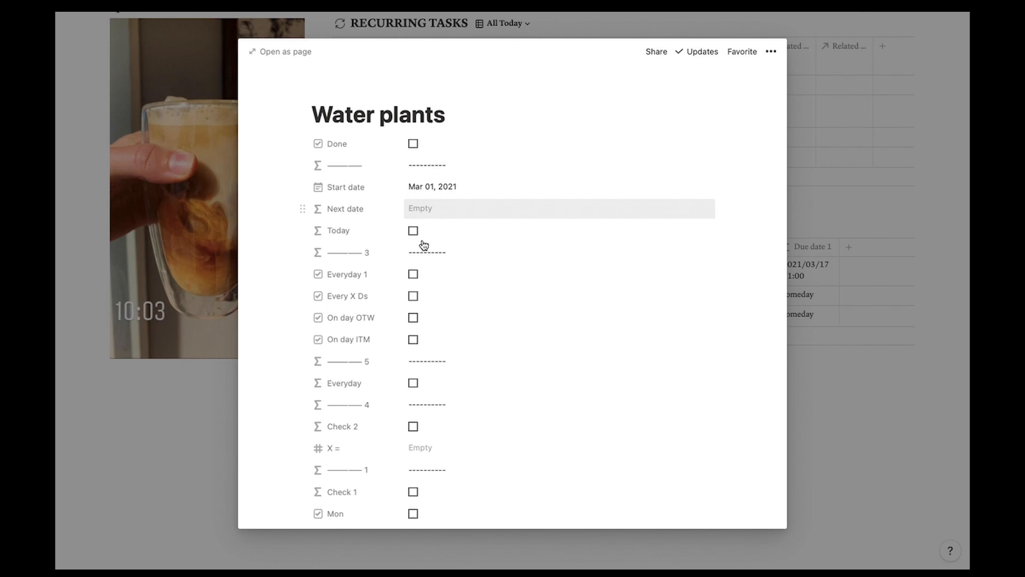
pyautogui.scroll(-1, 568, 230)
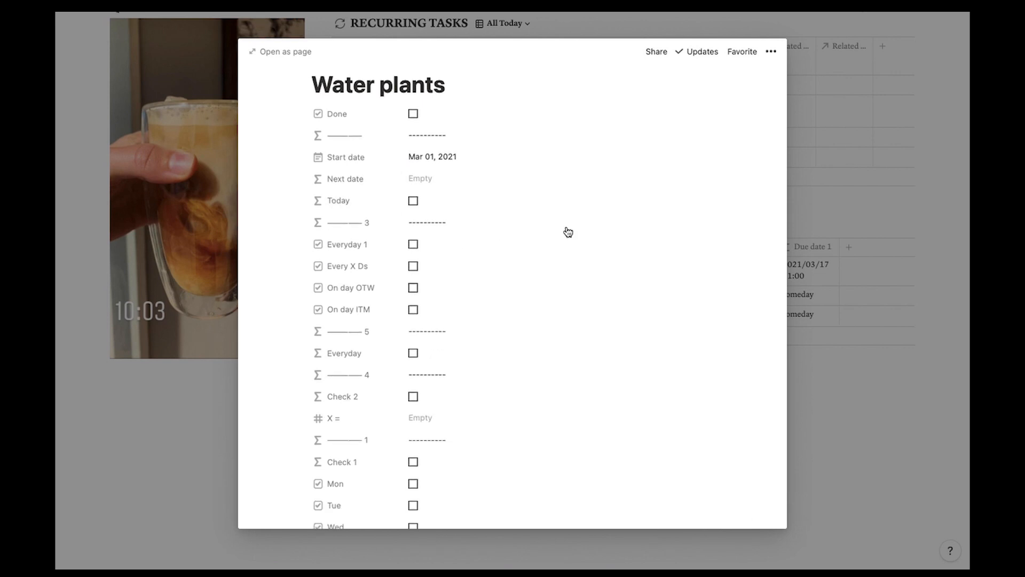
pyautogui.scroll(-1, 566, 231)
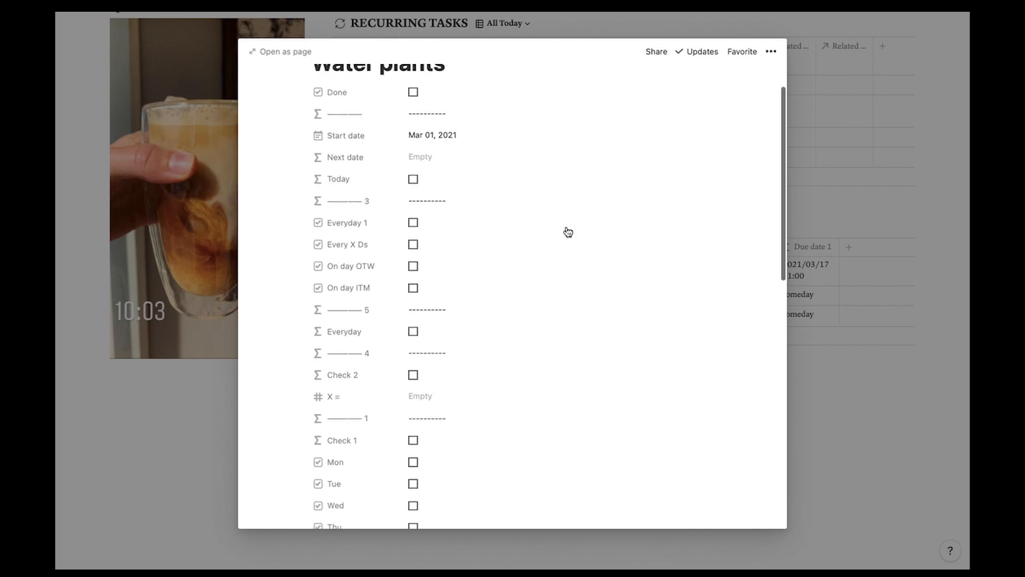
# Make the "Water plants" task repeat every 3 days by enabling Every X Ds and setting X to 3
pyautogui.click(414, 242)
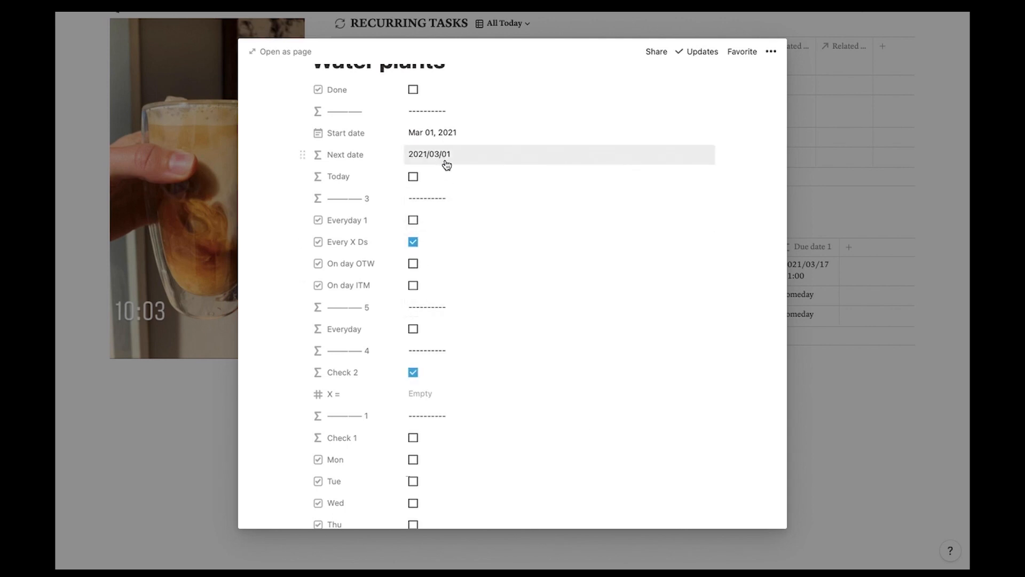
pyautogui.click(418, 398)
pyautogui.write('3')
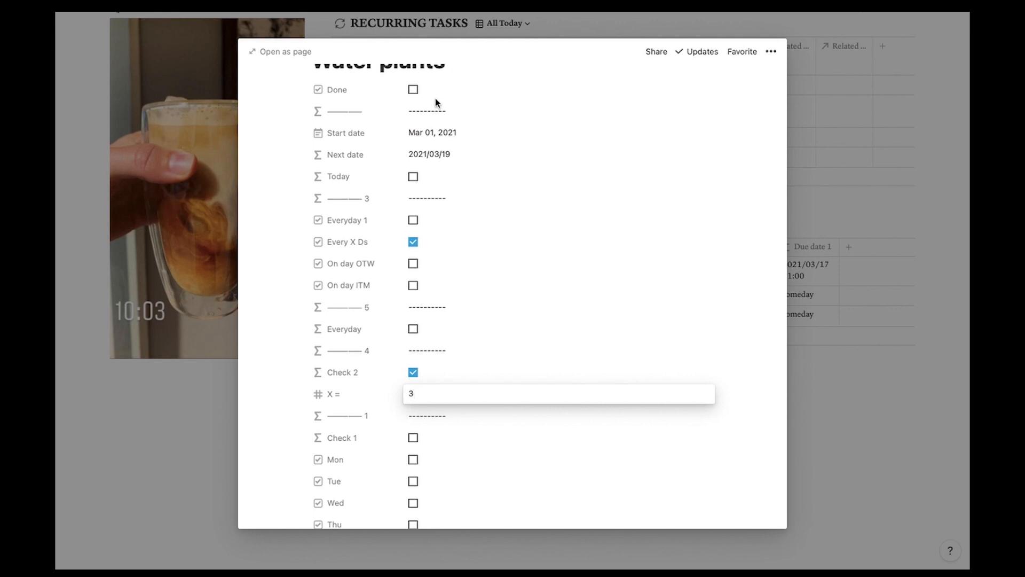
pyautogui.click(463, 142)
# Set the "Water plants" task's Work Tag to Personal and return to the Life Hub page
pyautogui.scroll(-2, 518, 345)
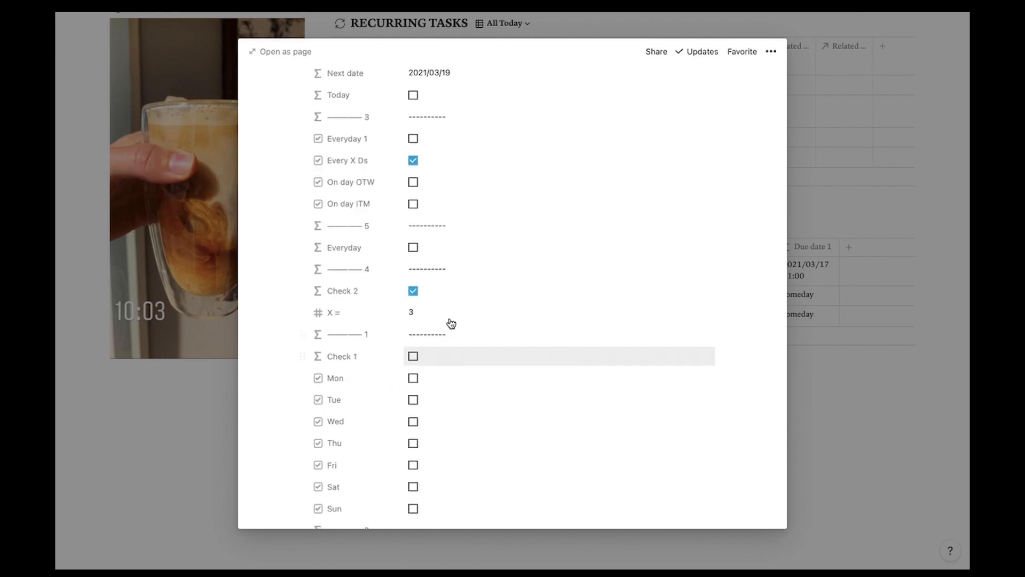
pyautogui.scroll(-7, 516, 327)
pyautogui.scroll(-3, 518, 327)
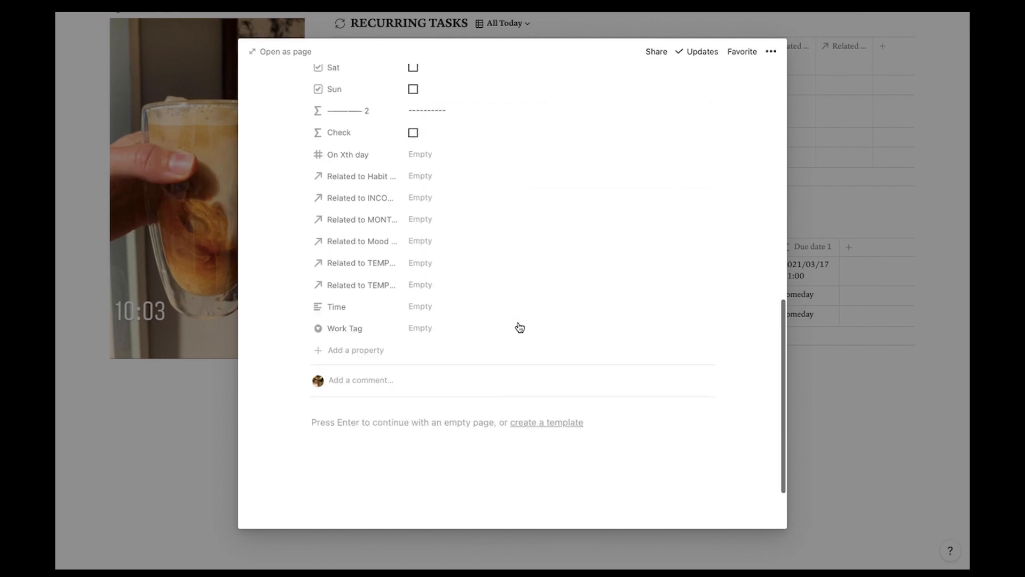
pyautogui.scroll(6, 517, 327)
pyautogui.scroll(-4, 462, 327)
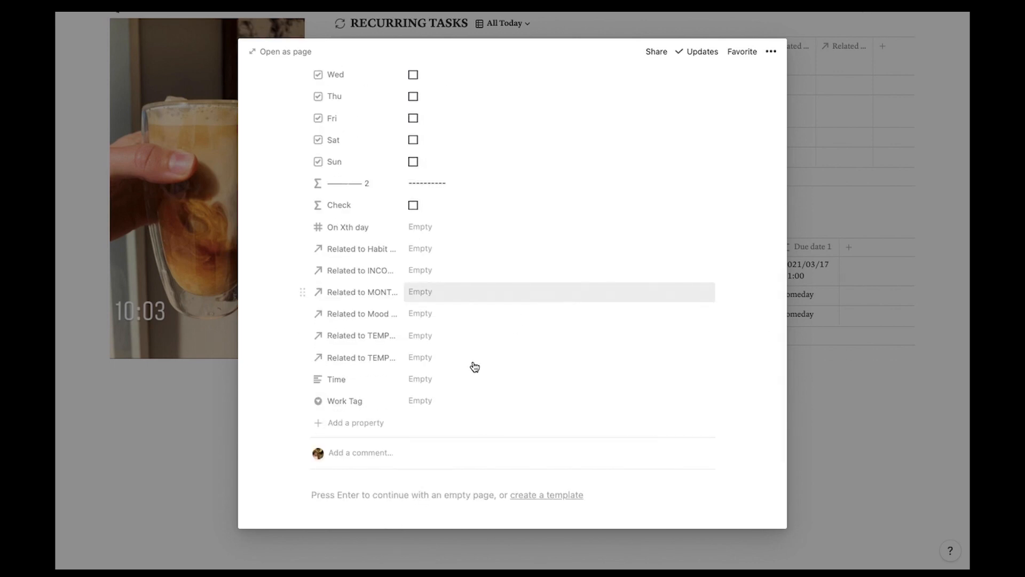
pyautogui.click(419, 401)
pyautogui.click(481, 436)
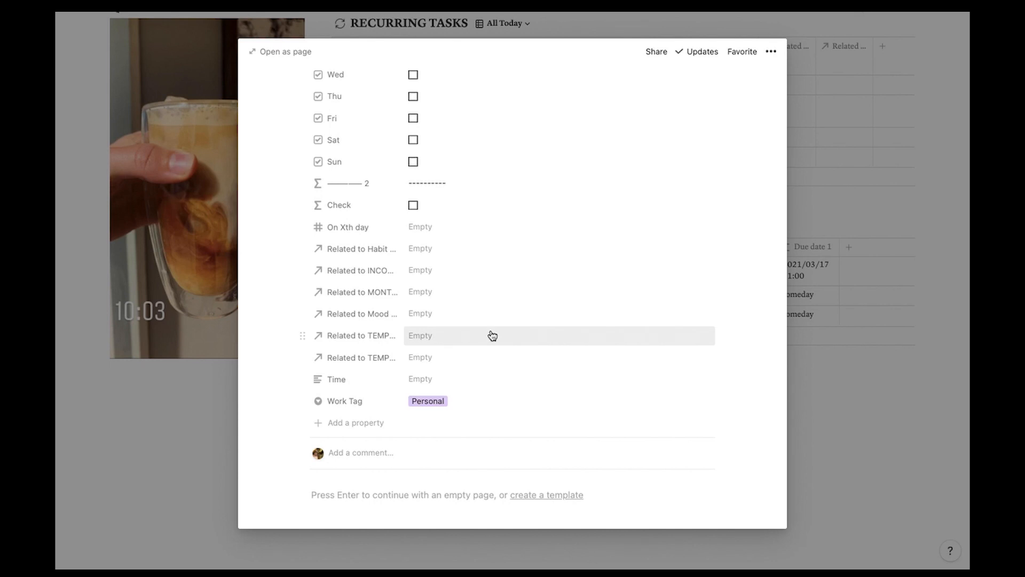
pyautogui.click(877, 210)
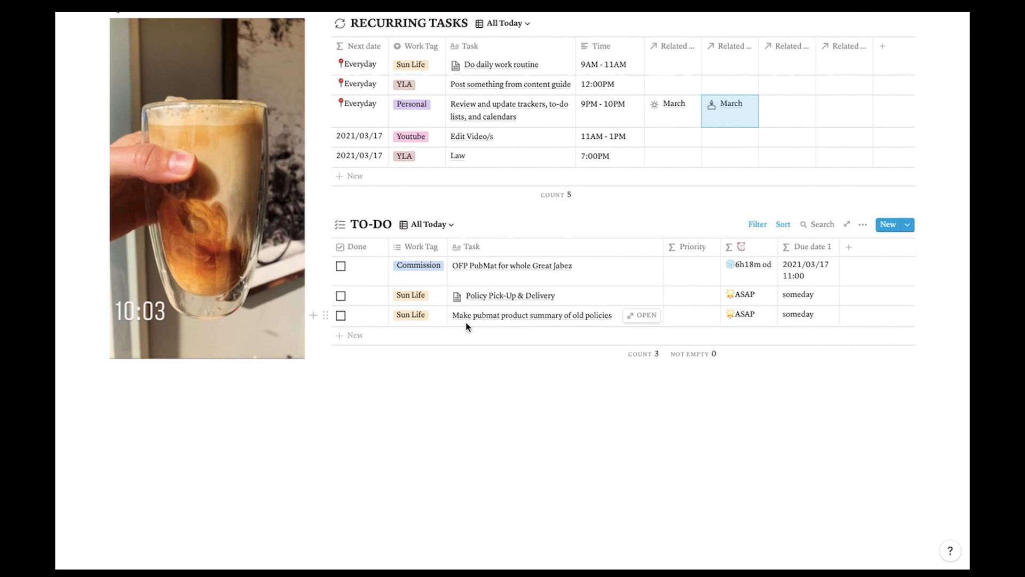
# In the Law School page's RECURRING TASKS table, add a task named "STUDY!!!!!"
pyautogui.scroll(20, 465, 322)
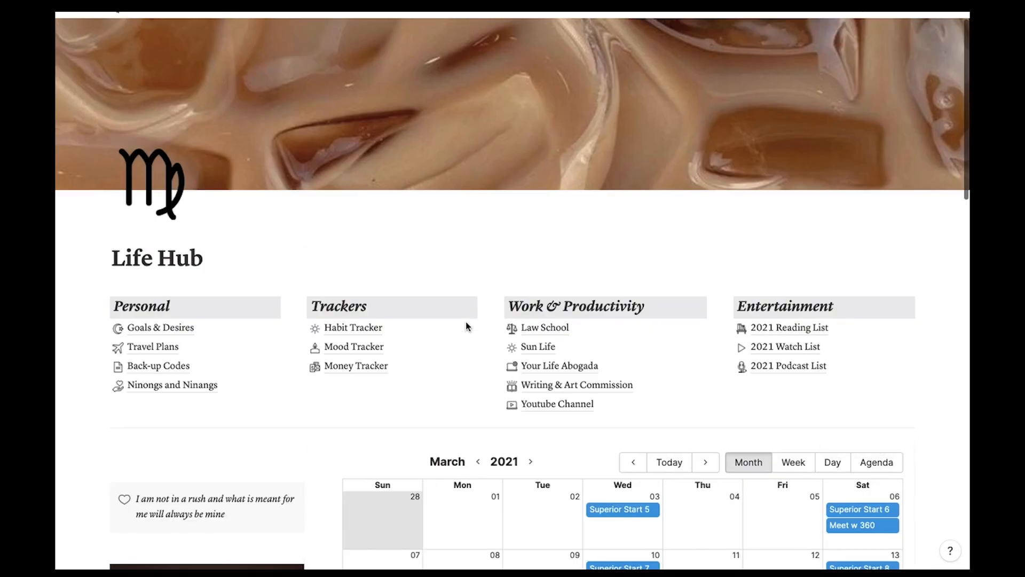
pyautogui.click(543, 327)
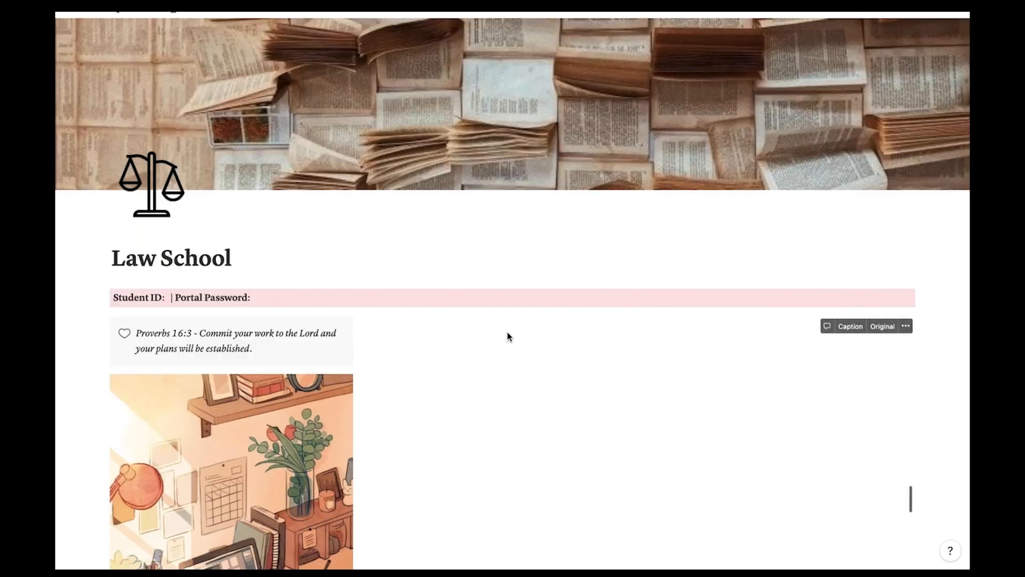
pyautogui.scroll(-10, 419, 335)
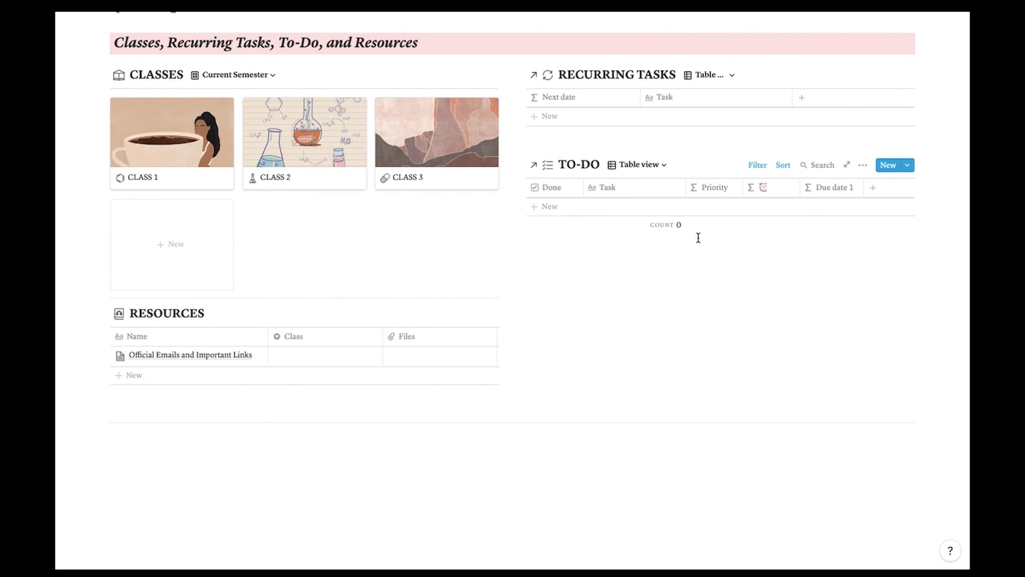
pyautogui.click(579, 117)
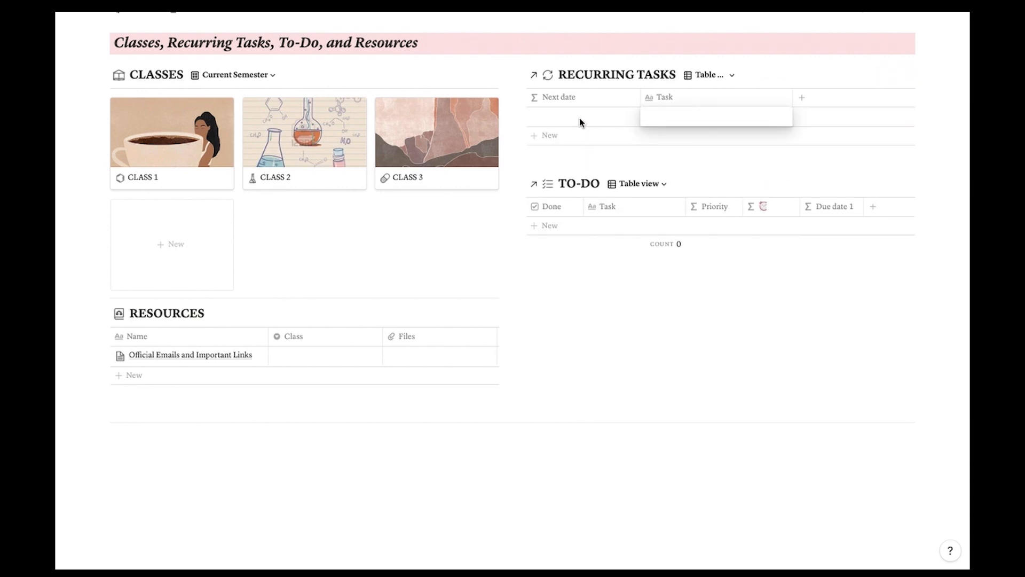
pyautogui.write('STUDY!!!!!')
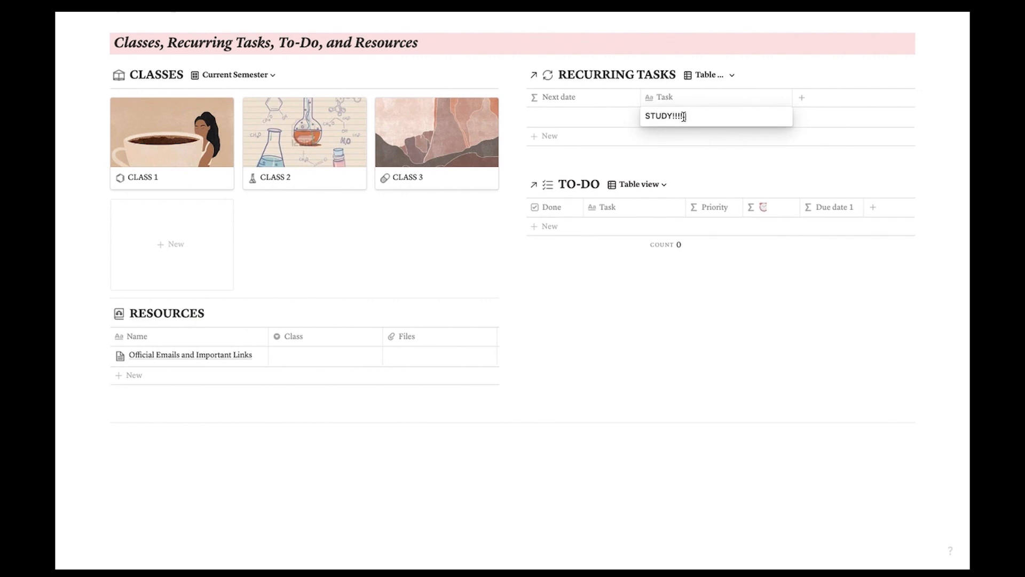
pyautogui.press('Return')
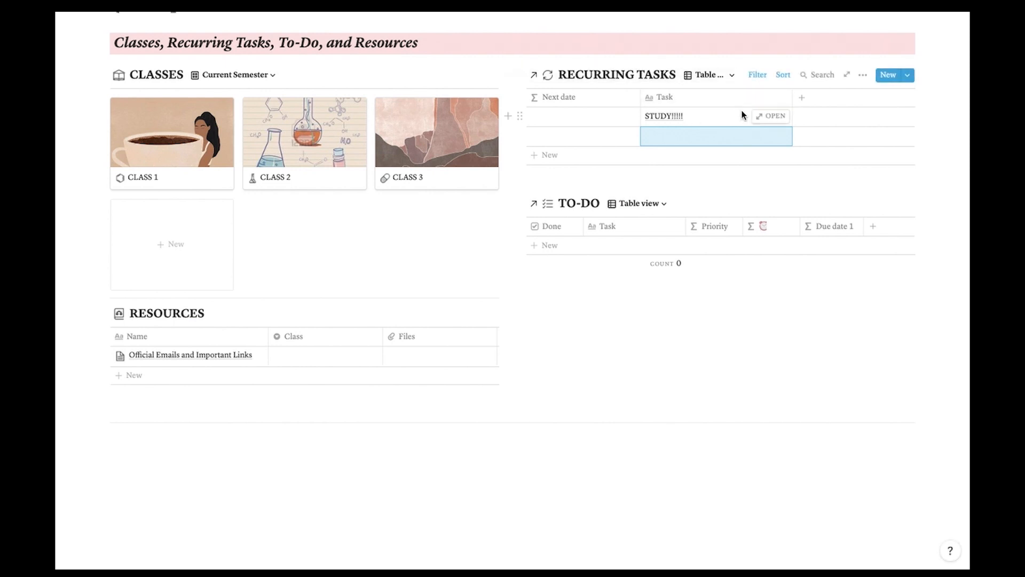
# Check the "STUDY!!!!!" task's Work Tag and delete the blank row below it in Law School's RECURRING TASKS table
pyautogui.click(769, 117)
pyautogui.scroll(-10, 531, 240)
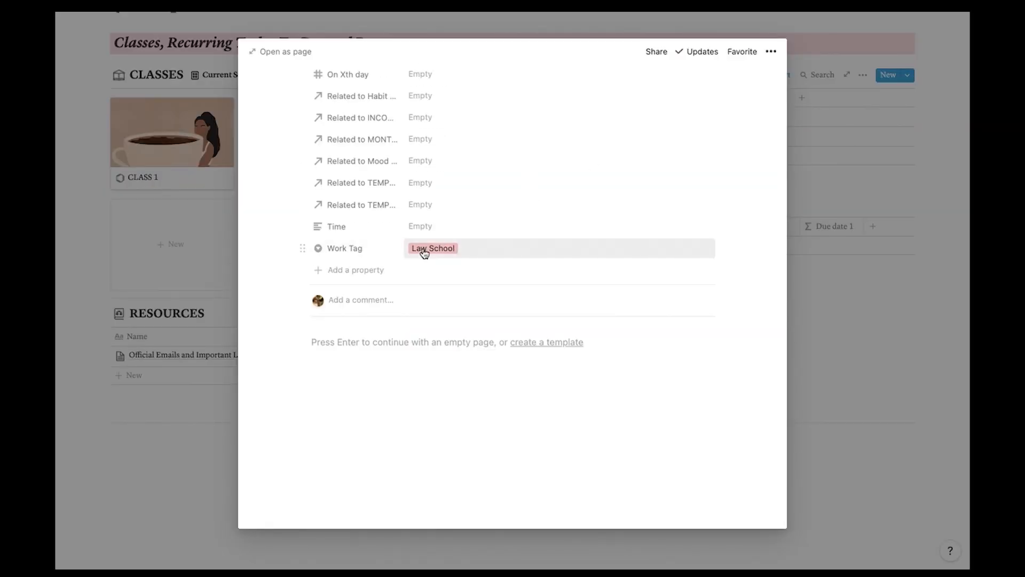
pyautogui.click(802, 157)
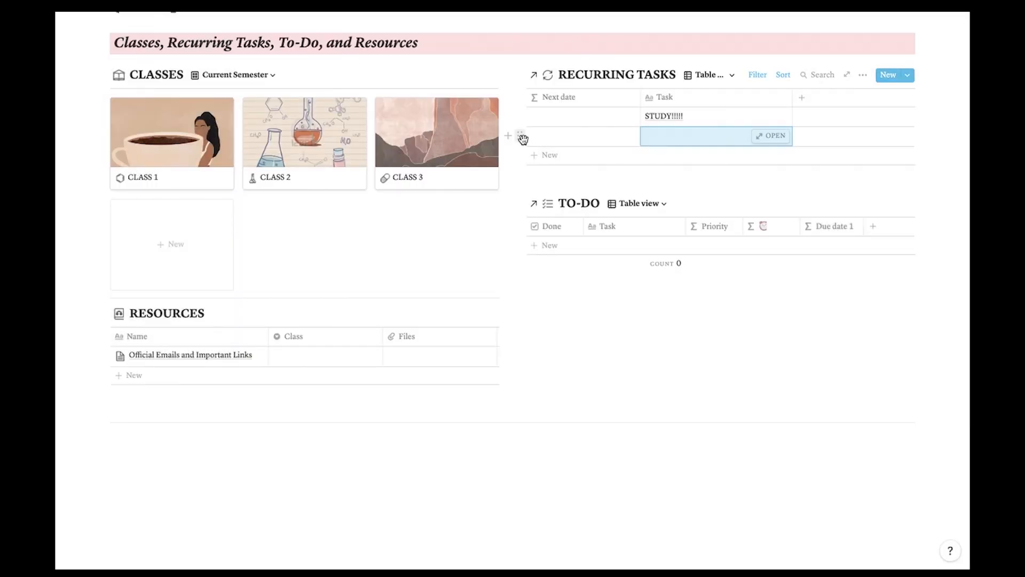
pyautogui.click(520, 137)
pyautogui.click(409, 99)
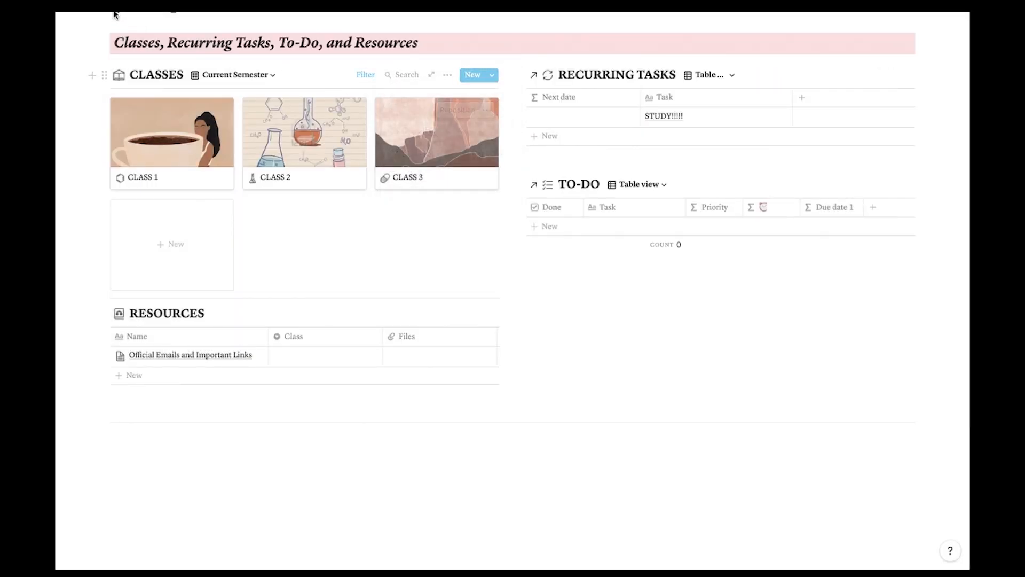
# Set the "STUDY!!!!!" task's start date to Mar 01, 2021 and make it repeat daily with Everyday 1
pyautogui.click(769, 116)
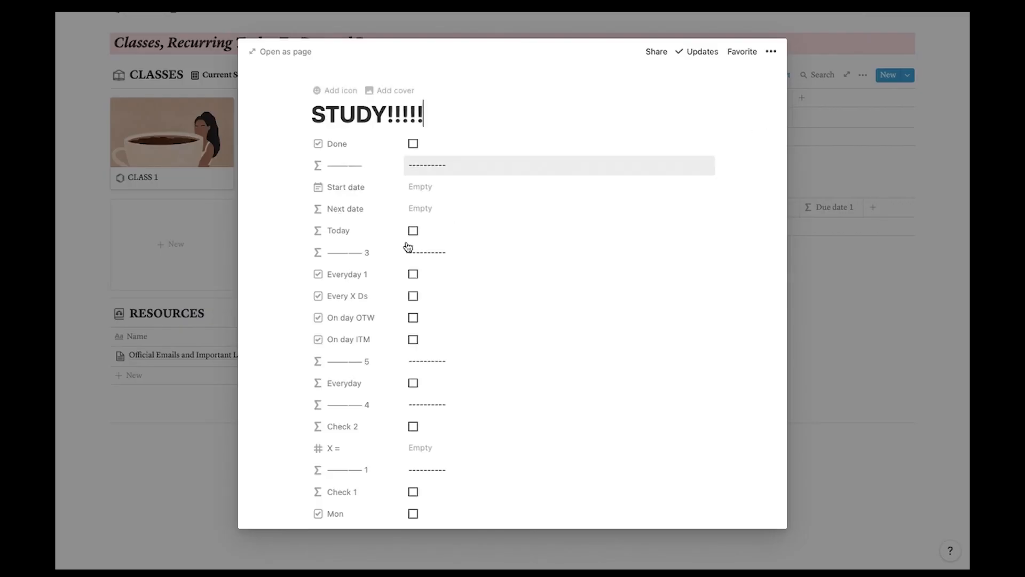
pyautogui.click(431, 190)
pyautogui.click(443, 270)
pyautogui.click(498, 156)
pyautogui.click(413, 274)
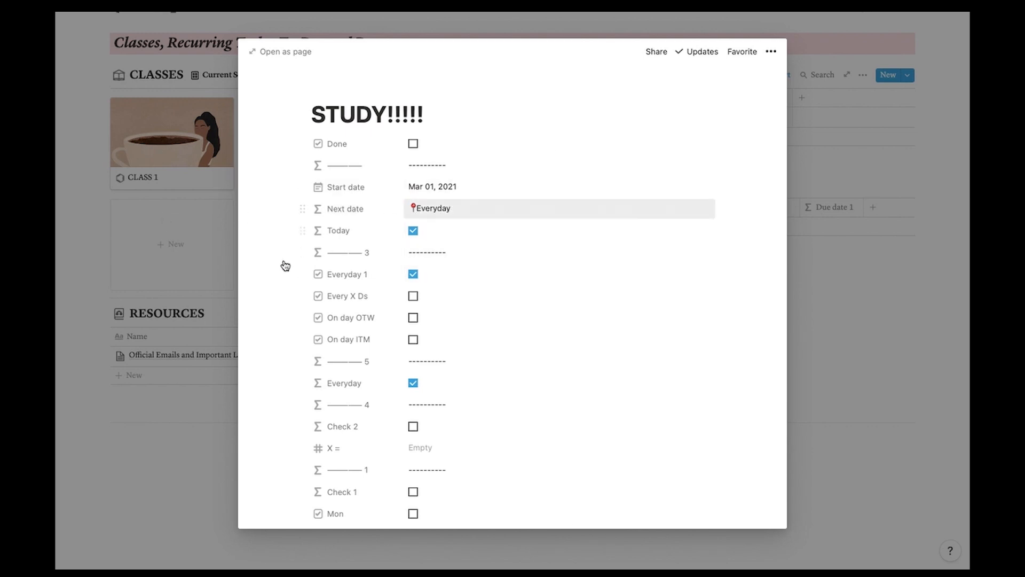
# Check the Work Tag of "STUDY!!!!!" and return to Life Hub to view the task in the All Today recurring list
pyautogui.scroll(-3, 390, 262)
pyautogui.scroll(-5, 391, 262)
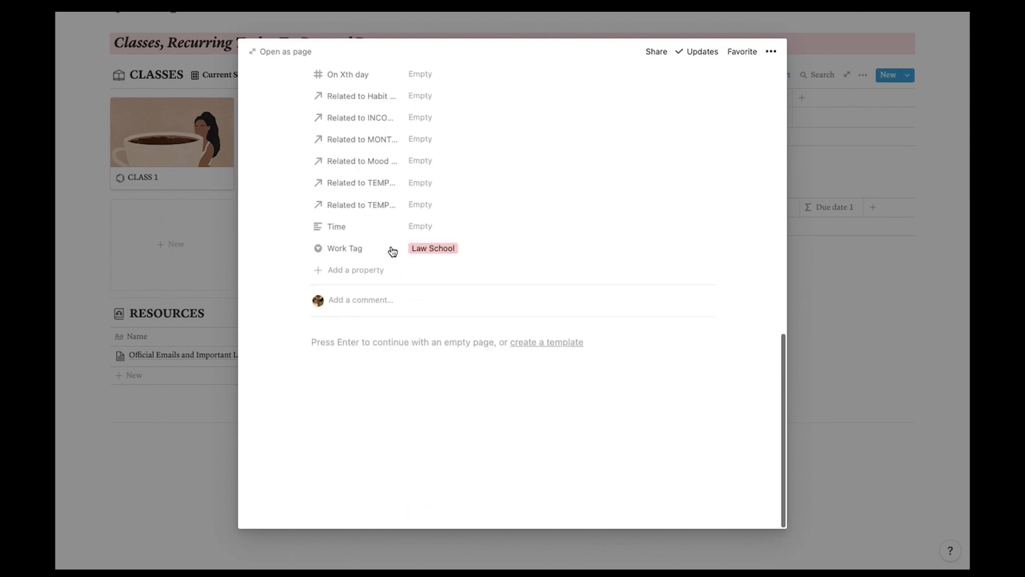
pyautogui.click(146, 215)
pyautogui.click(136, 12)
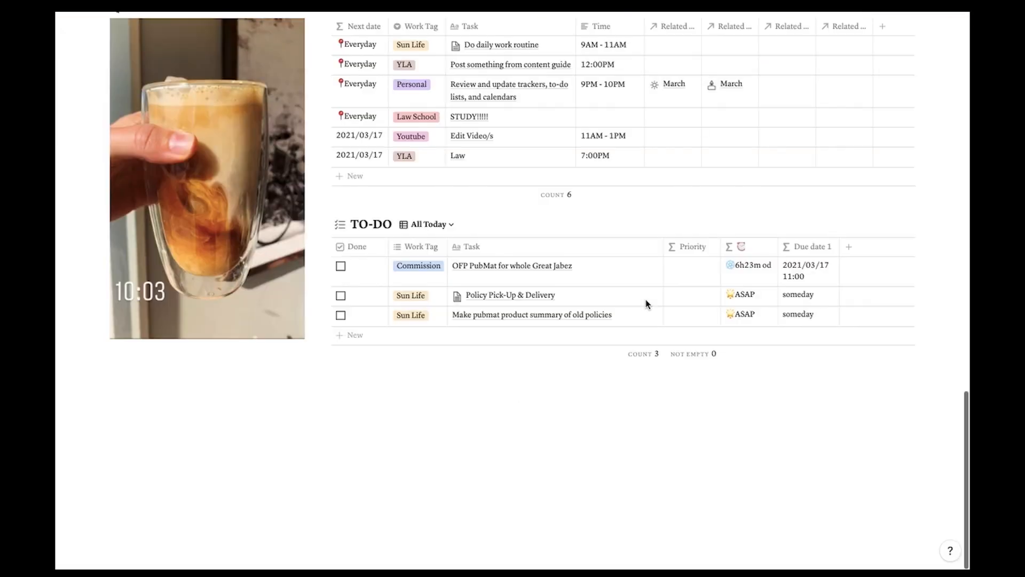
pyautogui.scroll(2, 646, 302)
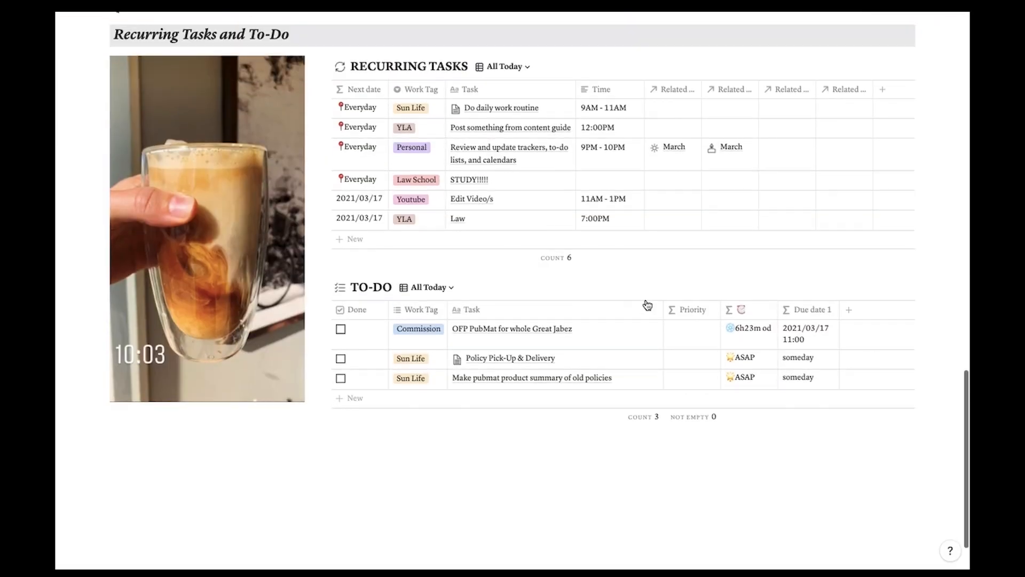
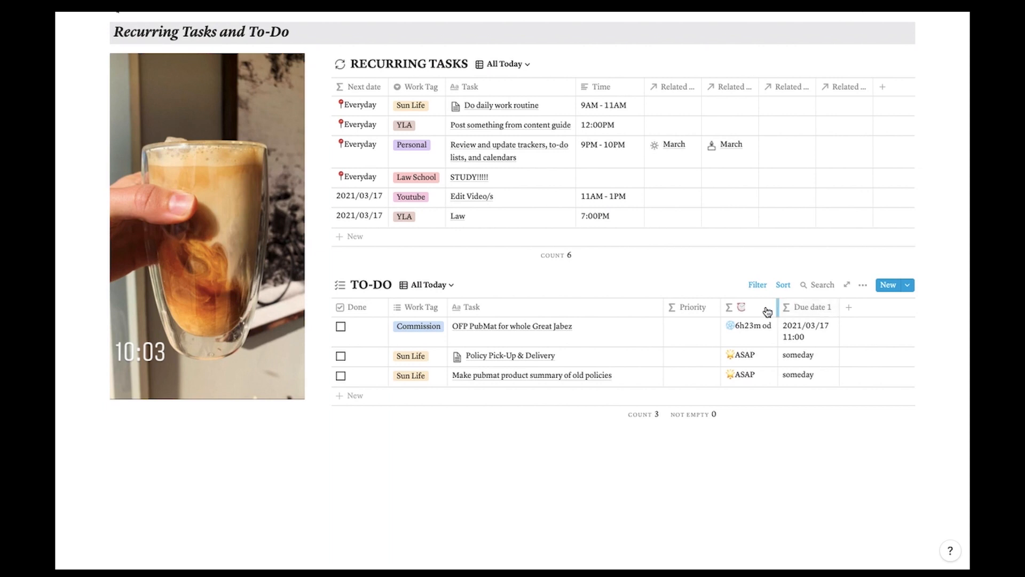
# Return to the Law School page and add a task named "READ!!!!!" to its TO-DO table
pyautogui.scroll(15, 758, 305)
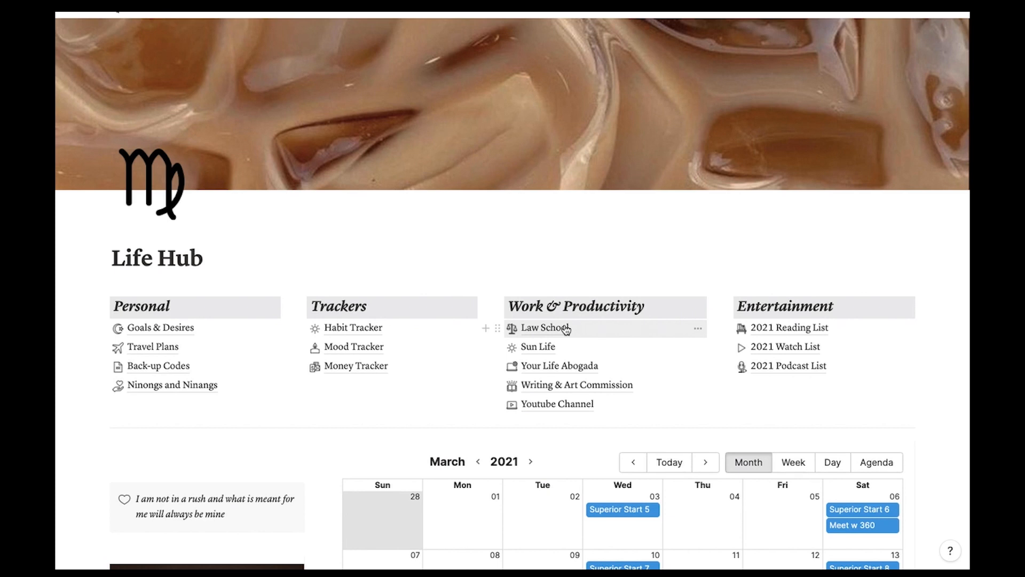
pyautogui.click(566, 329)
pyautogui.scroll(-7, 572, 318)
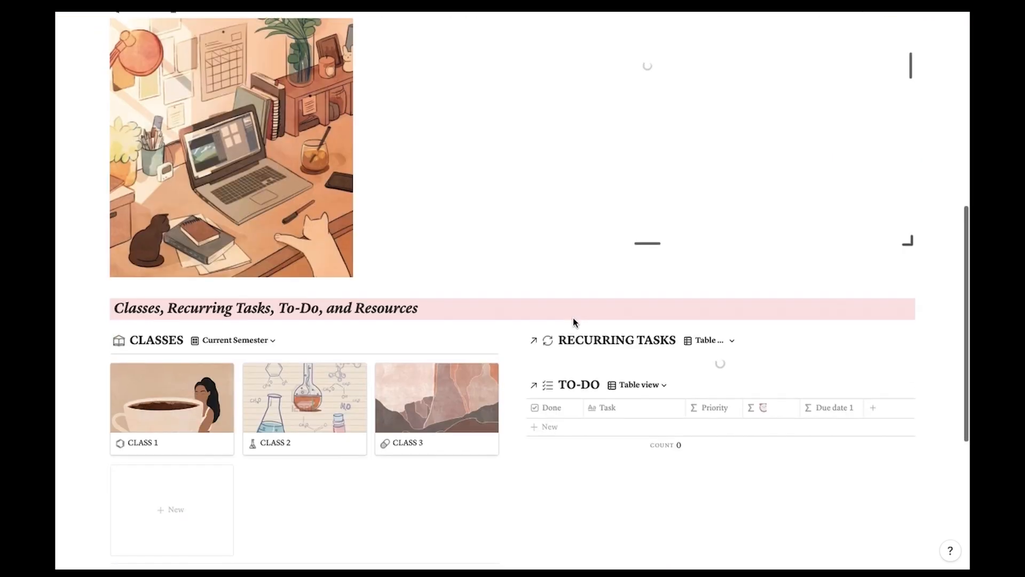
pyautogui.scroll(-5, 573, 320)
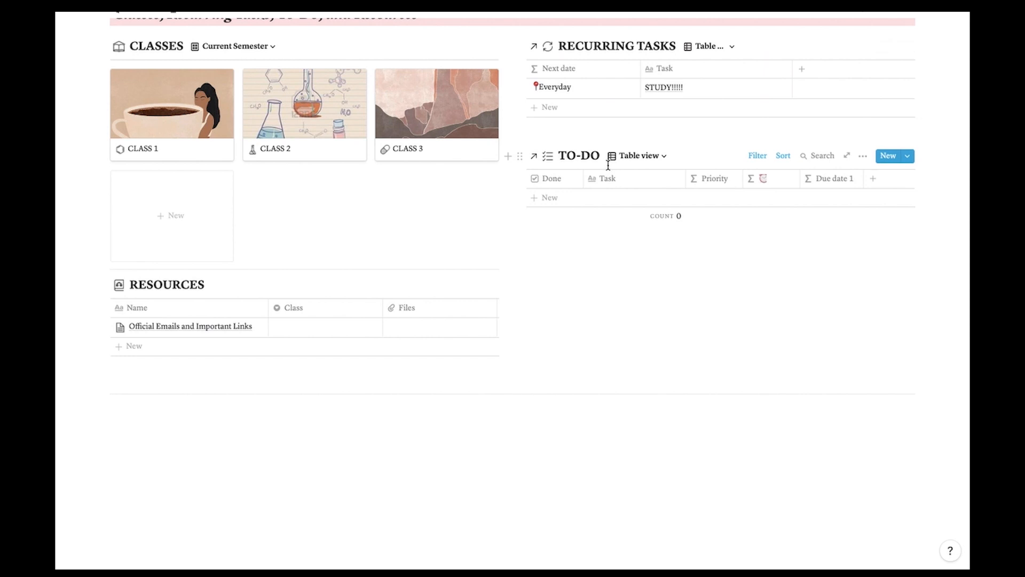
pyautogui.click(606, 198)
pyautogui.write('READ!!!!!')
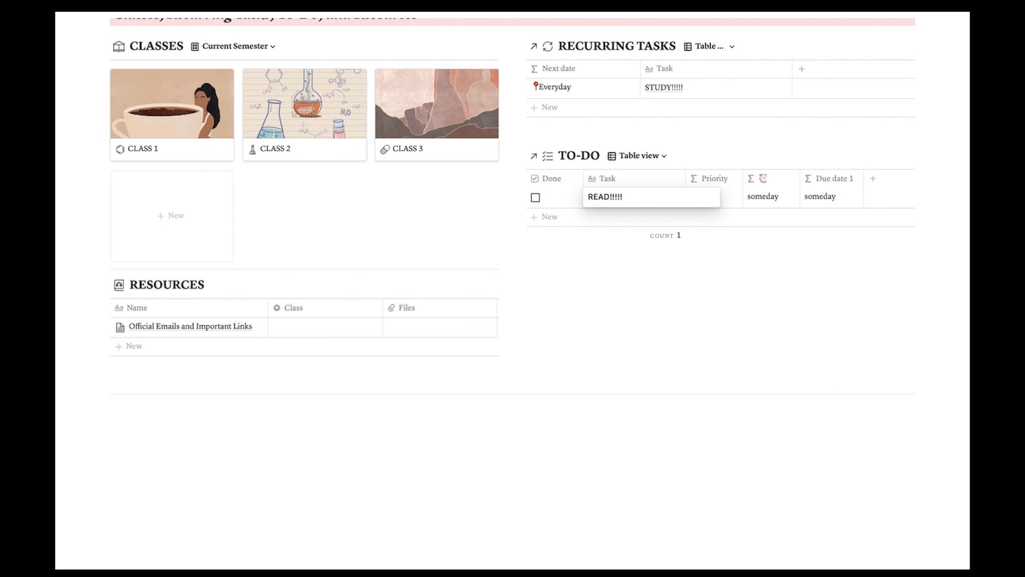
pyautogui.press('Tab')
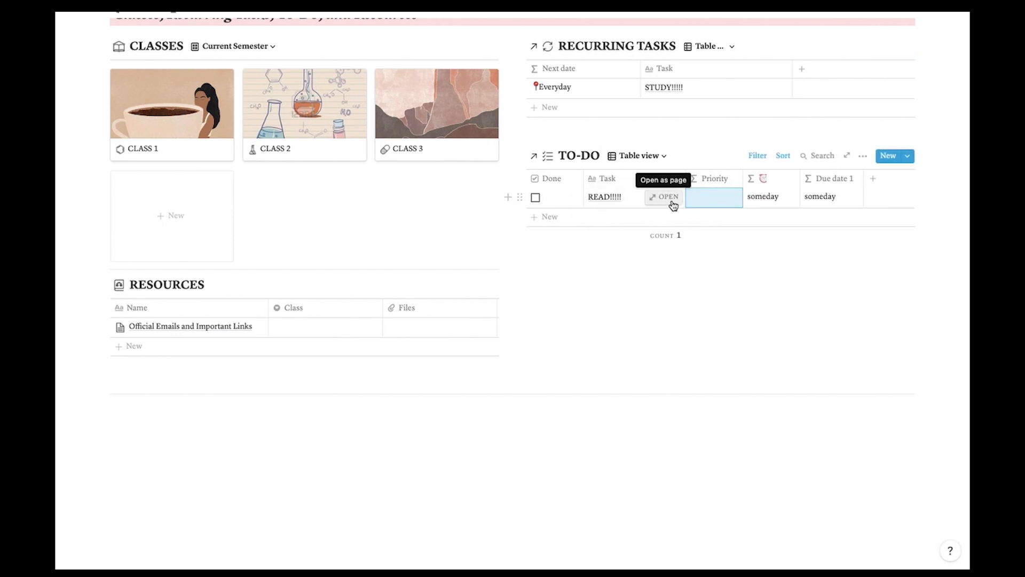
# Open the "READ!!!!!" to-do's details and set its due date to Mar 19, 2021
pyautogui.click(672, 201)
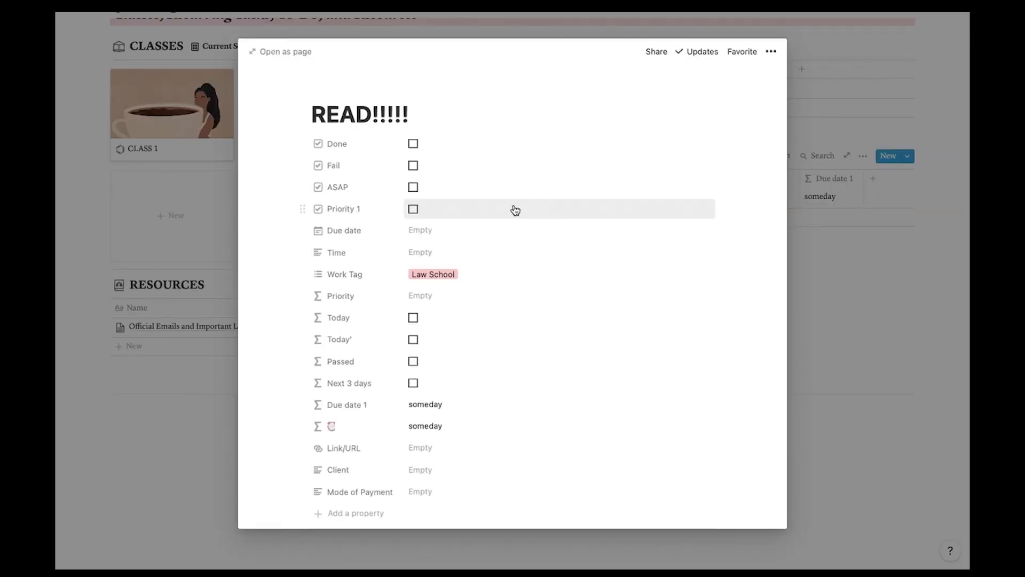
pyautogui.click(450, 230)
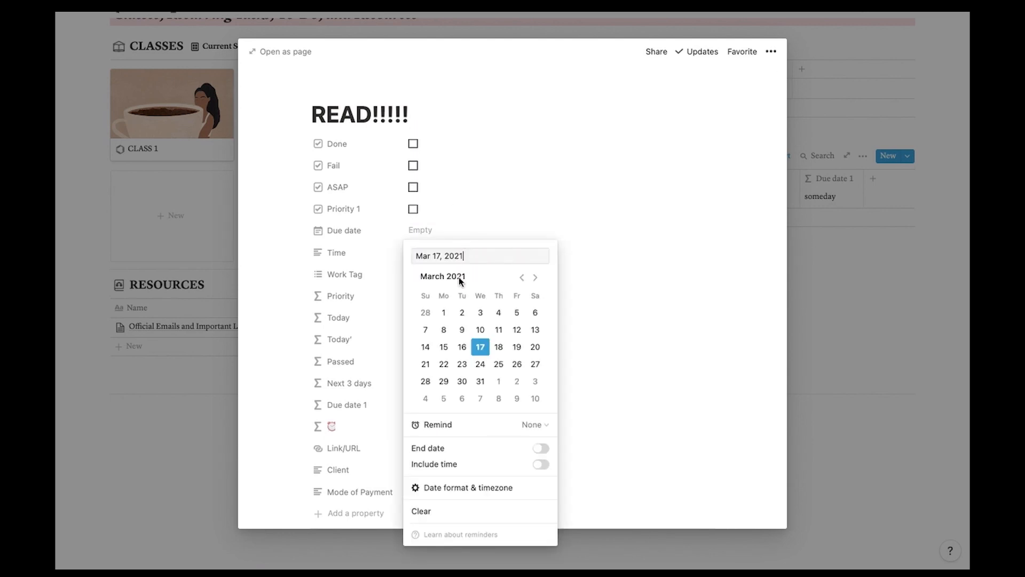
pyautogui.click(479, 346)
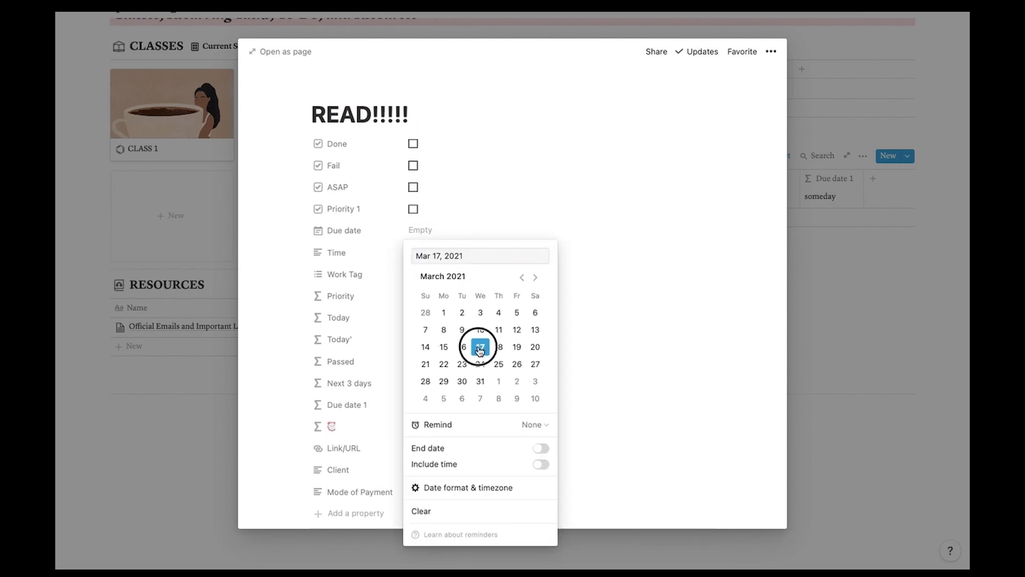
pyautogui.click(517, 347)
pyautogui.click(480, 227)
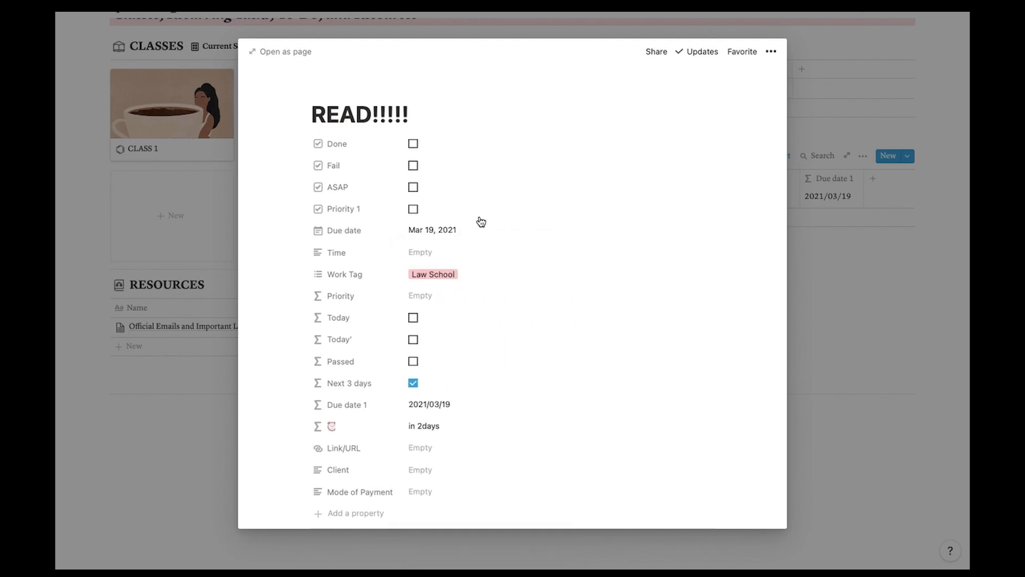
# Set the "READ!!!!!" to-do's time to 1300 and look over its remaining properties
pyautogui.click(437, 261)
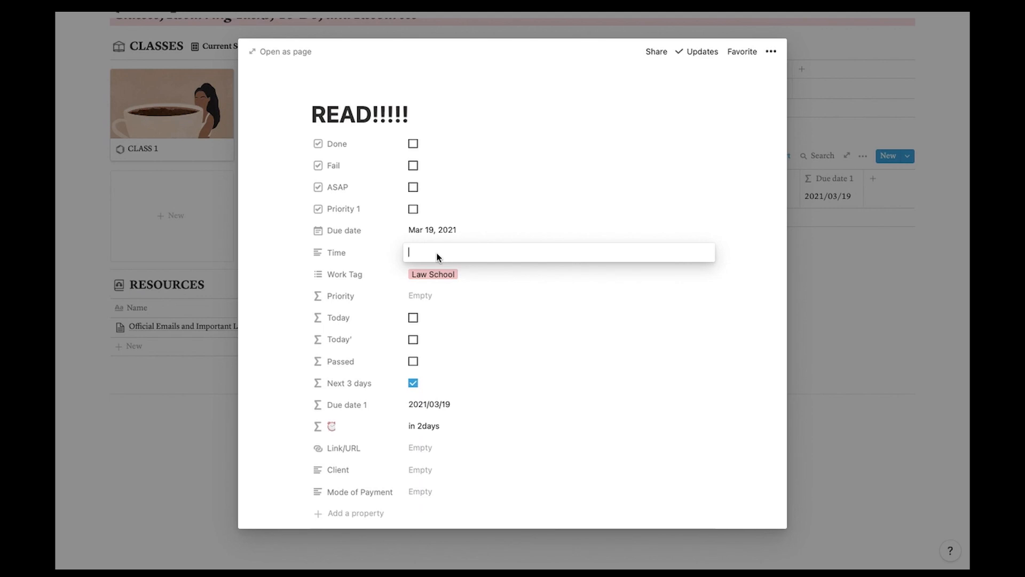
pyautogui.write('1300')
pyautogui.click(441, 111)
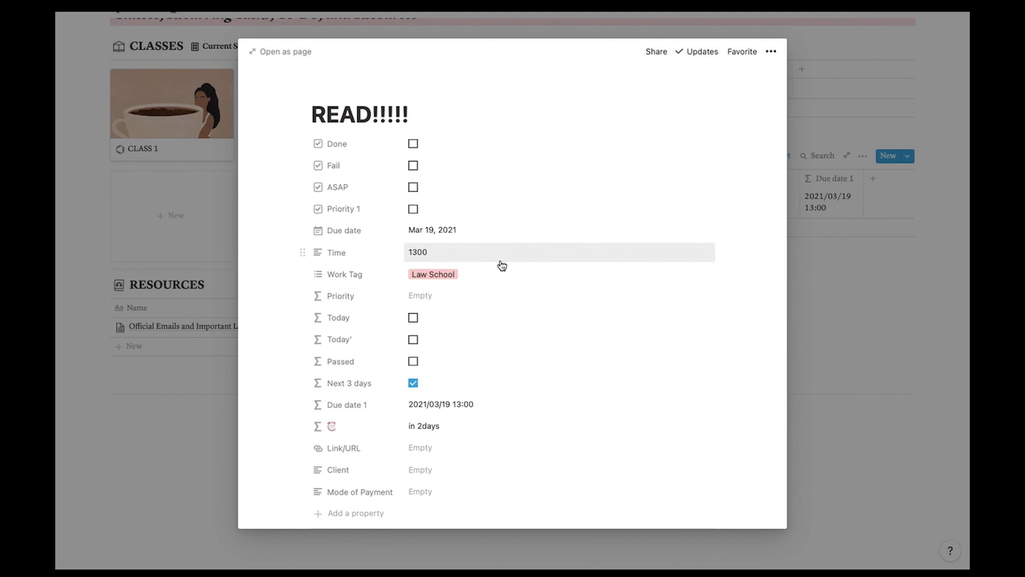
pyautogui.scroll(-2, 435, 281)
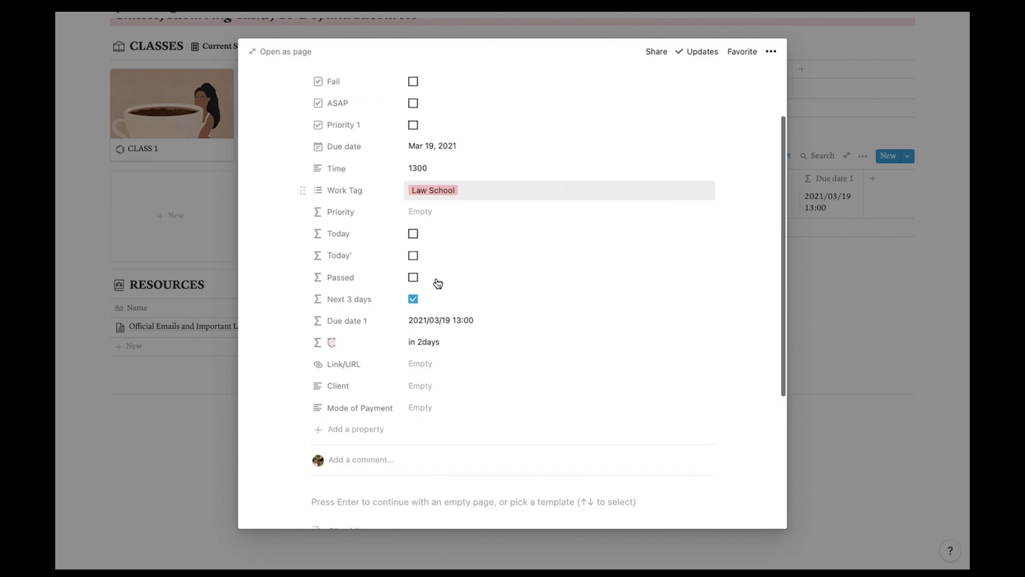
pyautogui.scroll(1, 437, 282)
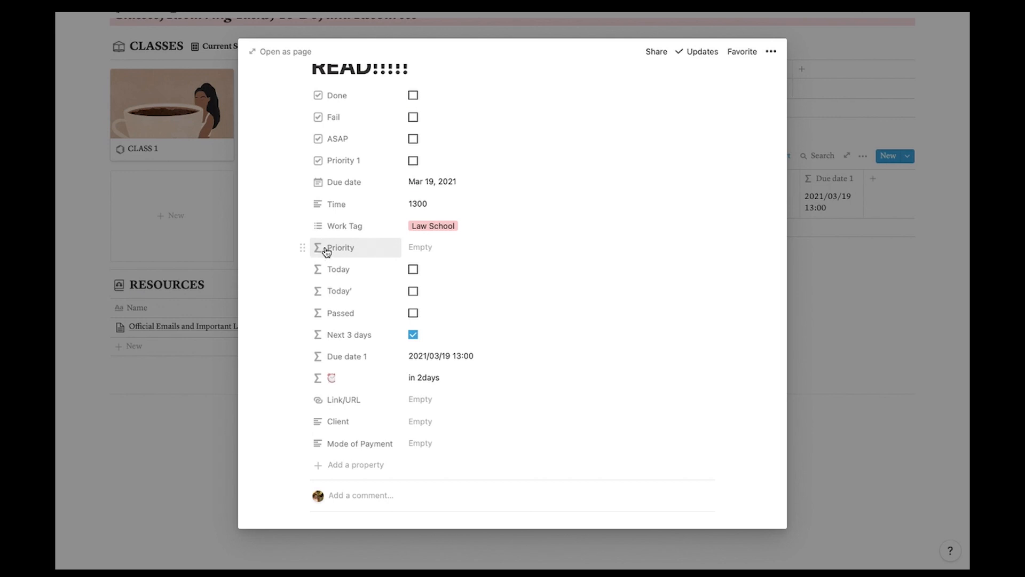
# Switch the Priority 1 and ASAP checkboxes of the "READ!!!!!" to-do on and back off
pyautogui.click(413, 161)
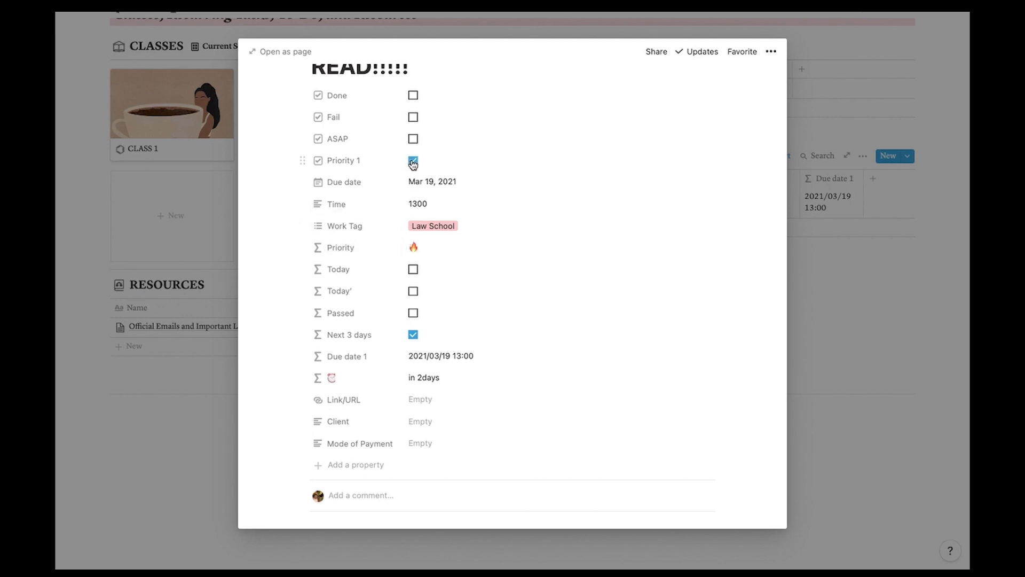
pyautogui.click(413, 161)
pyautogui.click(413, 139)
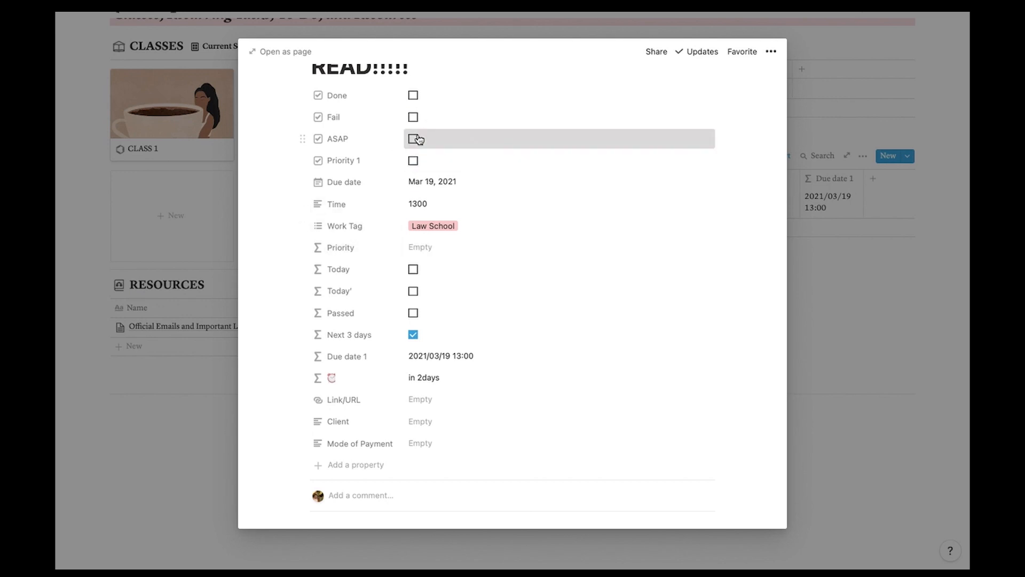
pyautogui.click(413, 139)
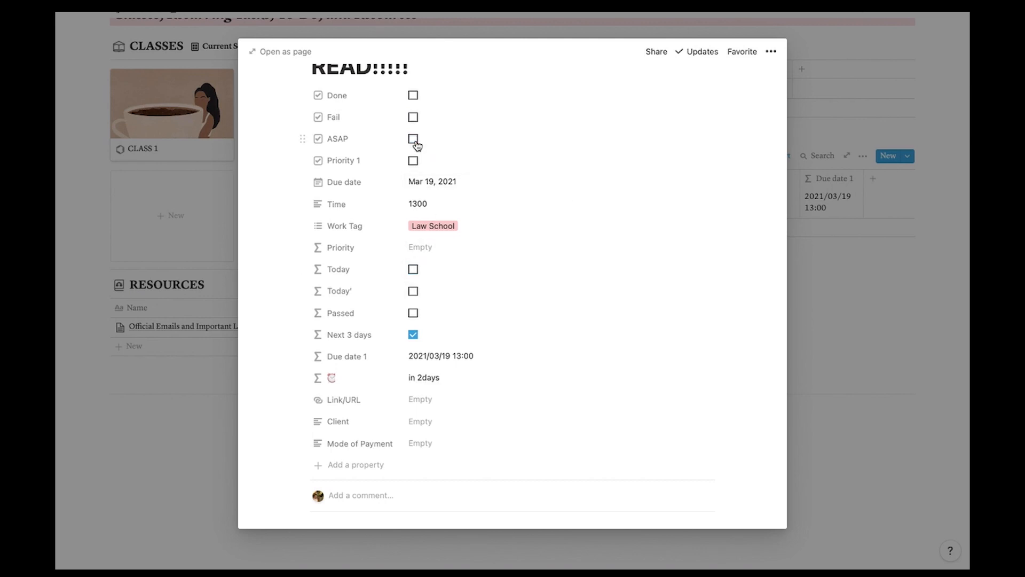
# Try Mar 17, 2021 as the due date of "READ!!!!!" and restore it to Mar 19, 2021
pyautogui.click(448, 181)
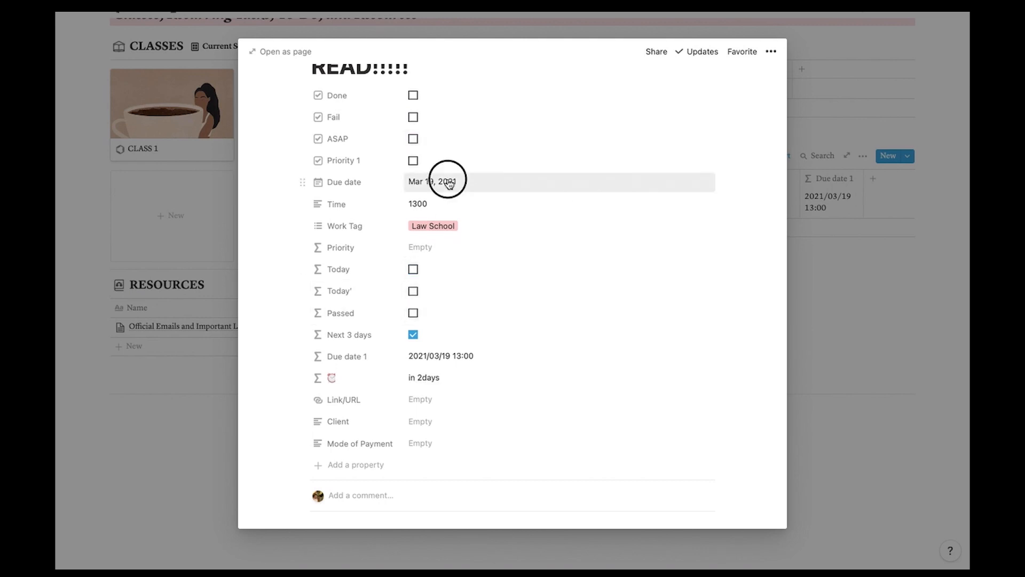
pyautogui.click(481, 297)
pyautogui.click(480, 160)
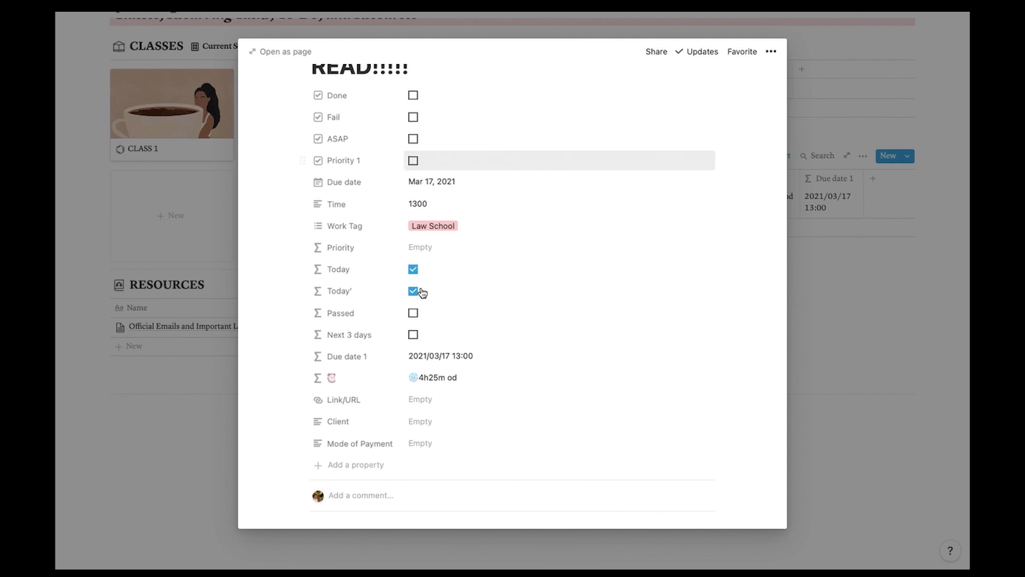
pyautogui.click(448, 182)
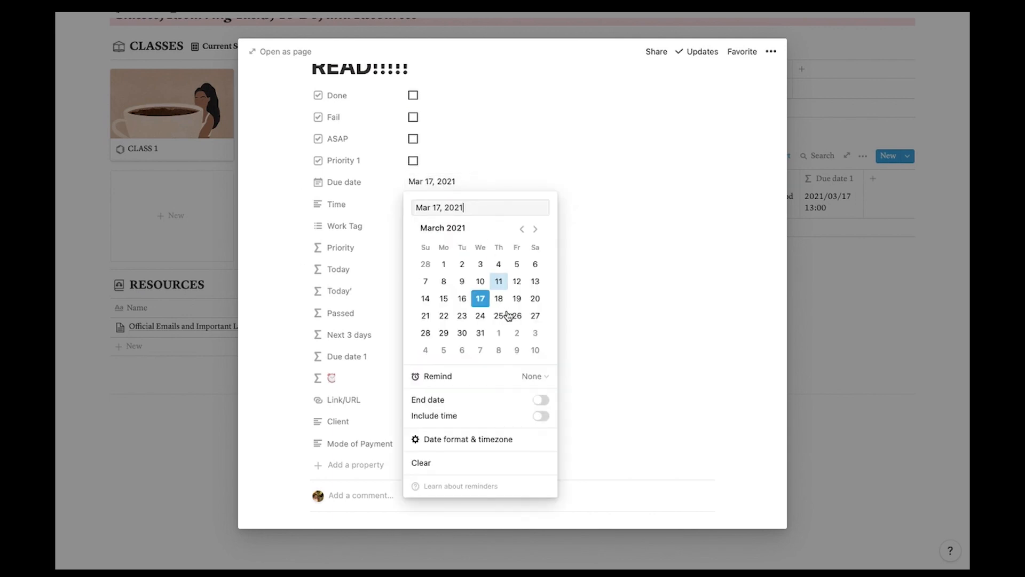
pyautogui.click(516, 298)
pyautogui.click(503, 167)
pyautogui.scroll(-2, 439, 339)
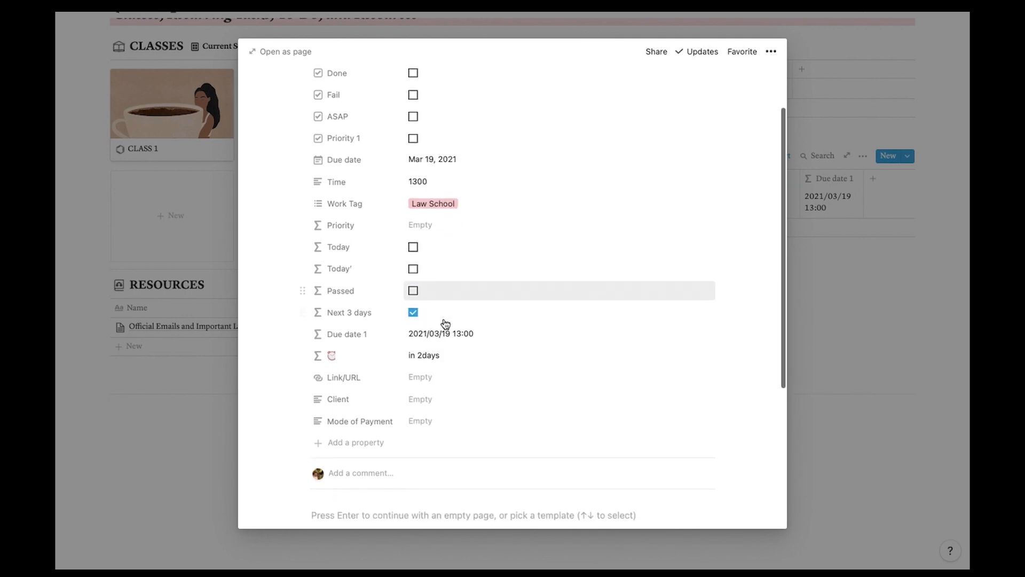
# Close the "READ!!!!!" details and return to Life Hub to check its All Today to-do list
pyautogui.click(220, 250)
pyautogui.click(137, 16)
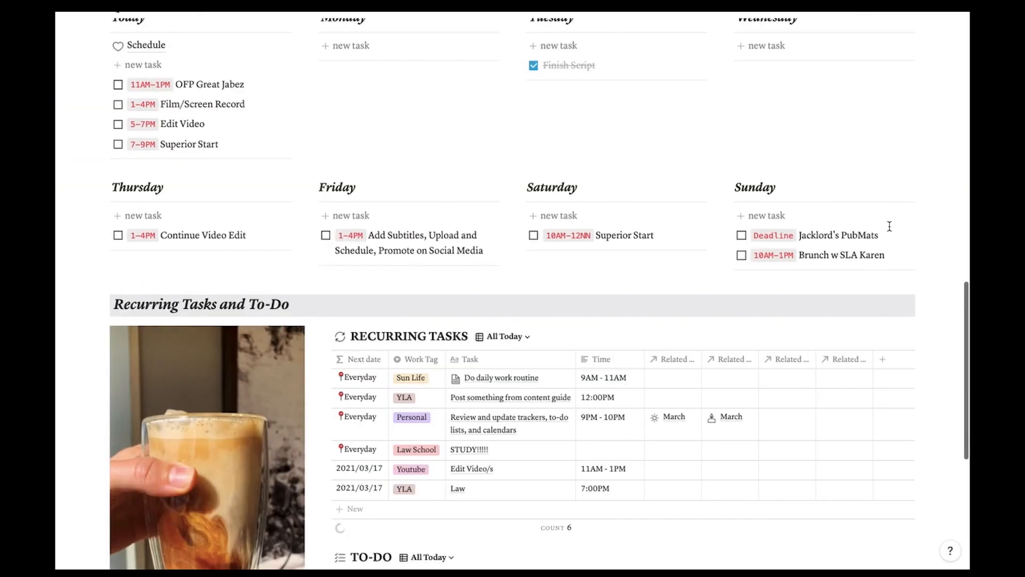
pyautogui.scroll(-8, 887, 230)
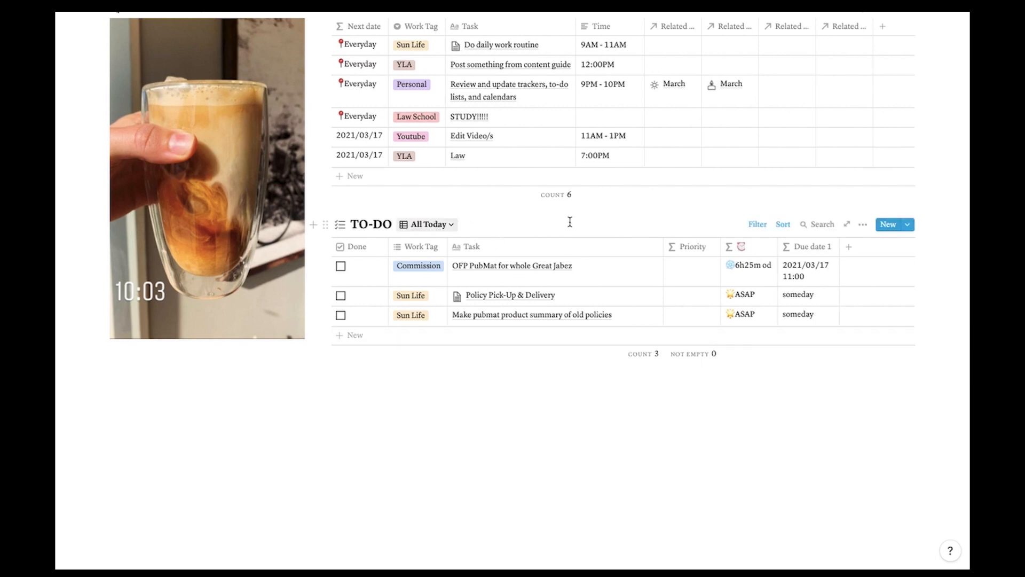
pyautogui.scroll(20, 570, 220)
pyautogui.scroll(-3, 668, 278)
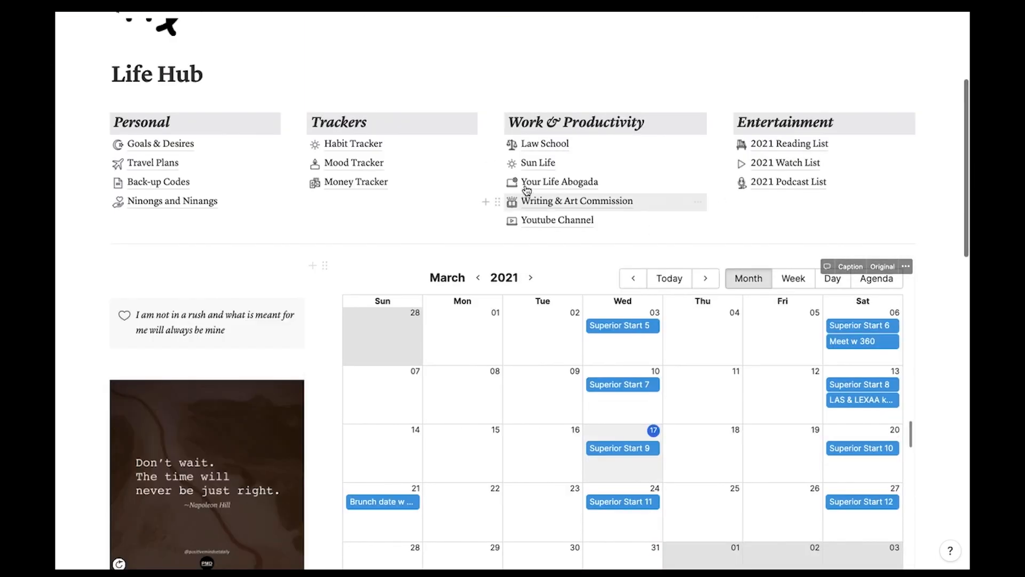
# Reopen the "READ!!!!!" to-do on the Law School page and set its due date to Mar 17, 2021
pyautogui.click(545, 143)
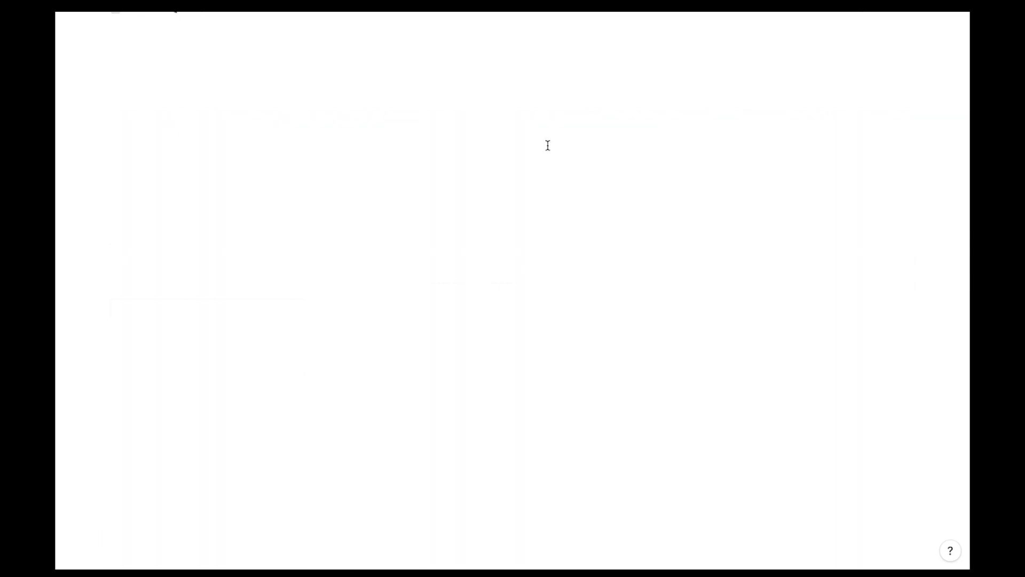
pyautogui.scroll(-10, 733, 326)
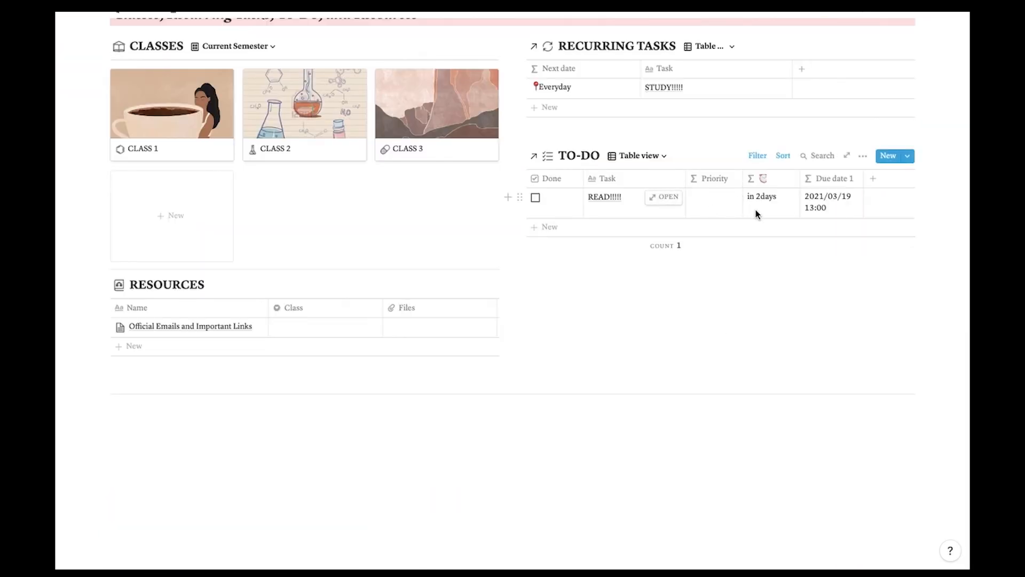
pyautogui.click(663, 197)
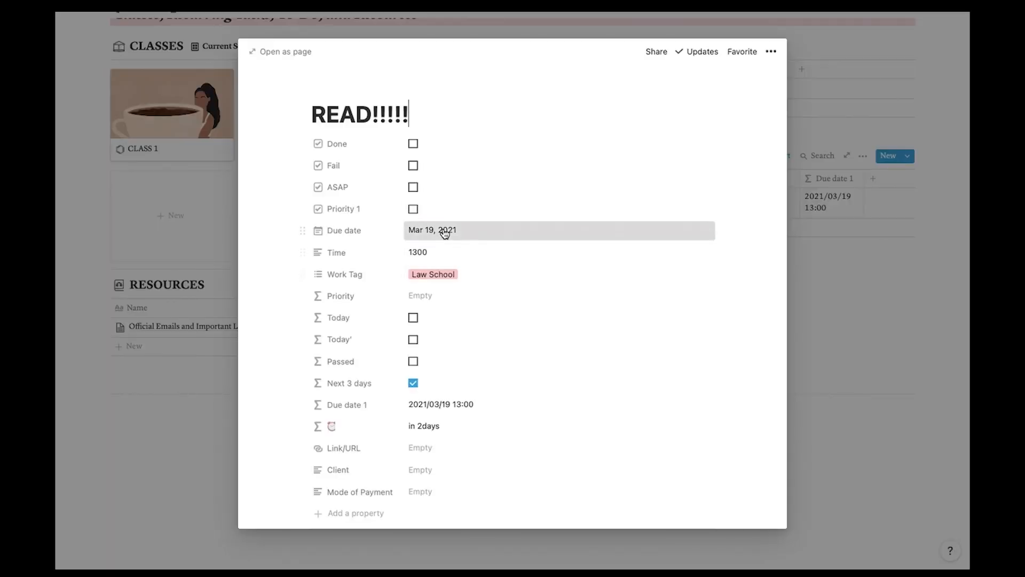
pyautogui.click(445, 233)
pyautogui.click(480, 347)
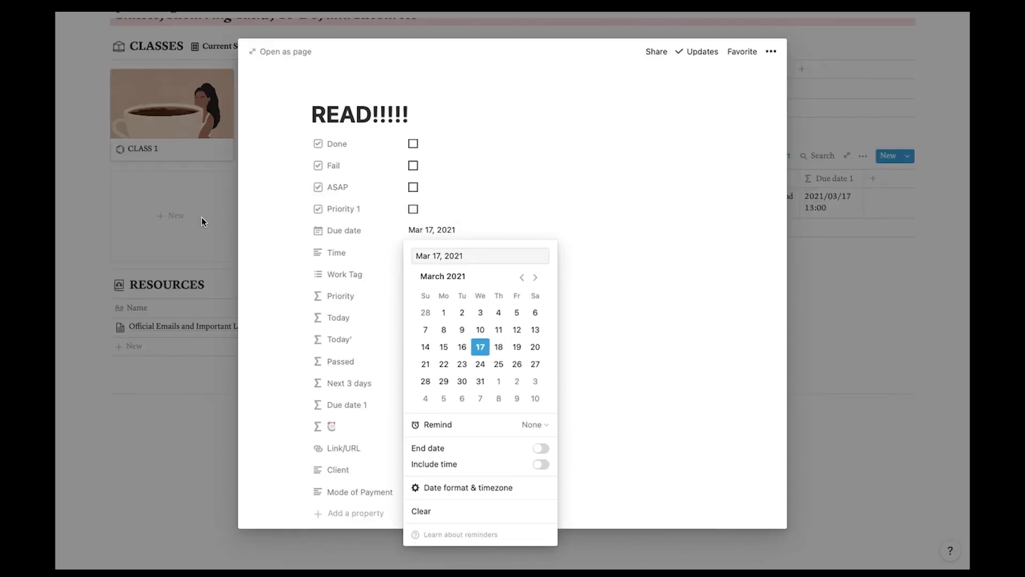
pyautogui.click(201, 220)
# Set the time of "READ!!!!!" to 1900 and return to Life Hub to view the All Today to-do list
pyautogui.click(433, 253)
pyautogui.press('BackSpace')
pyautogui.press('BackSpace')
pyautogui.press('BackSpace')
pyautogui.press('BackSpace')
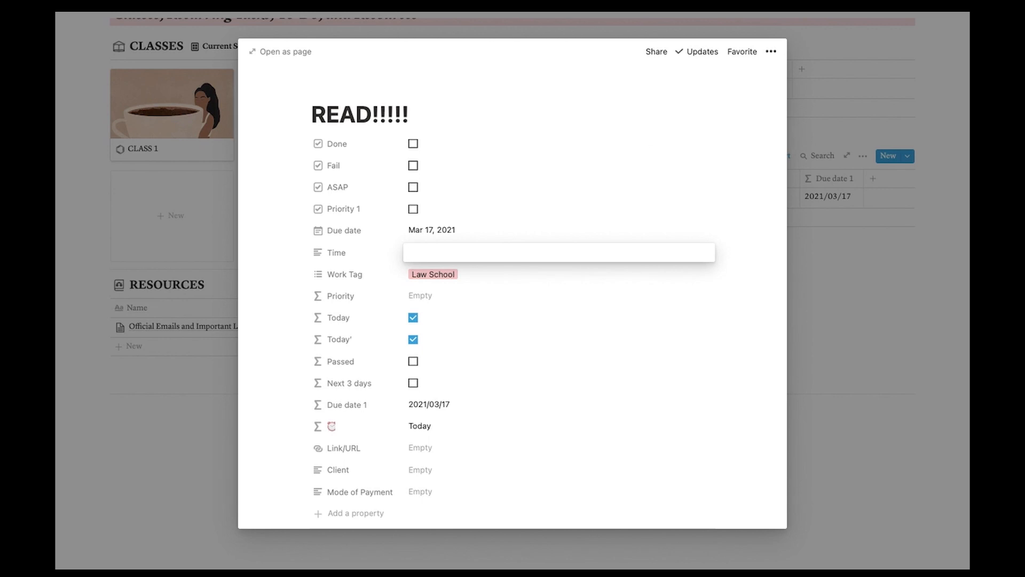
pyautogui.write('1900')
pyautogui.click(425, 94)
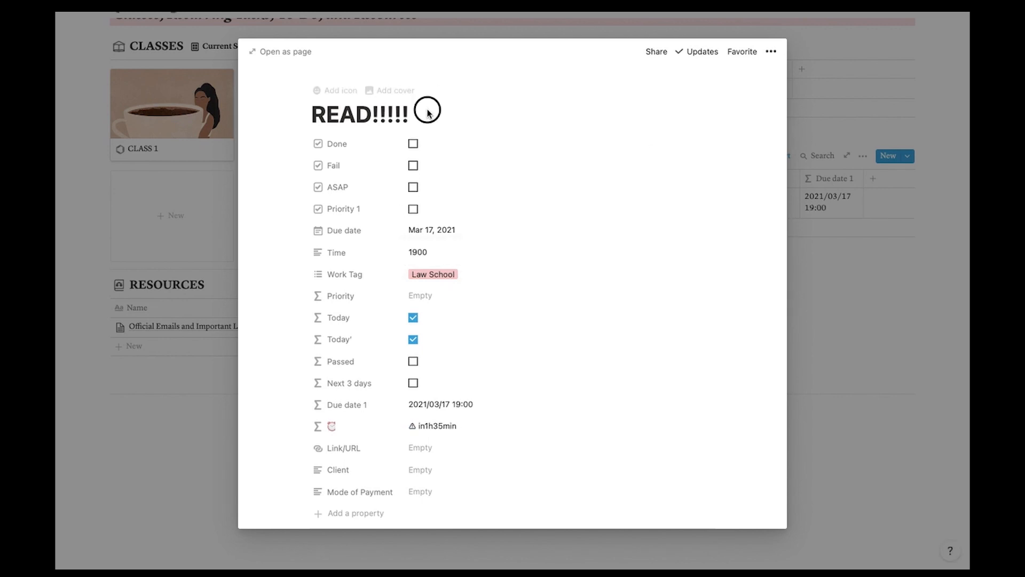
pyautogui.click(146, 20)
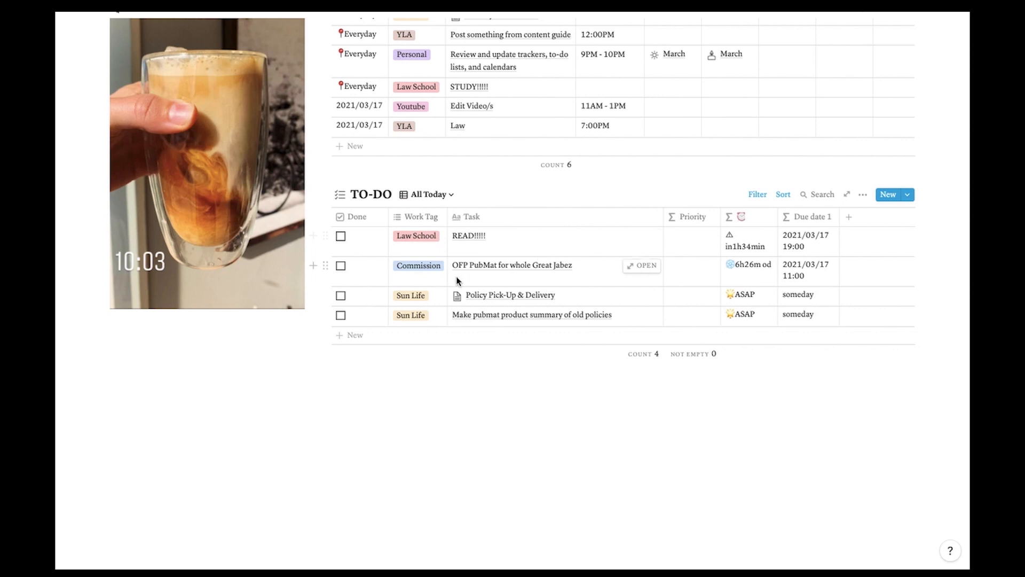
# Open the template gallery and preview the Weekly Agenda and Habit Tracker templates in the Personal category
pyautogui.moveTo(58, 272)
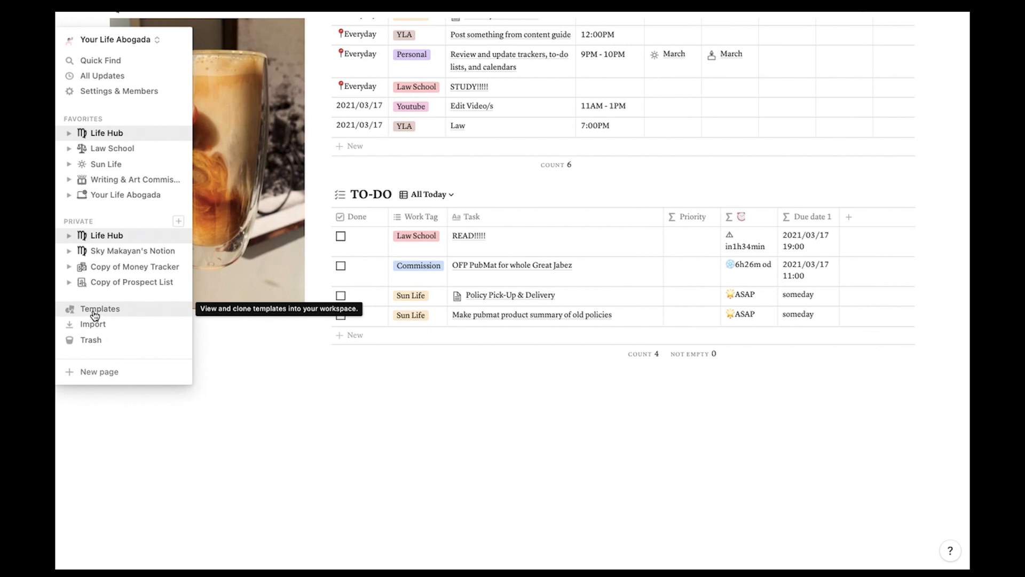
pyautogui.click(94, 314)
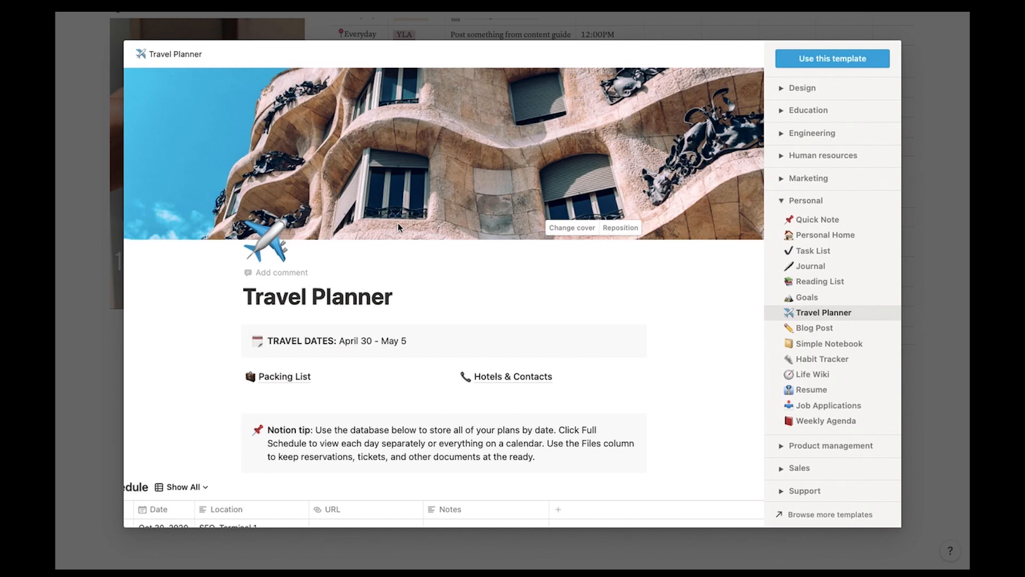
pyautogui.click(782, 202)
pyautogui.click(782, 201)
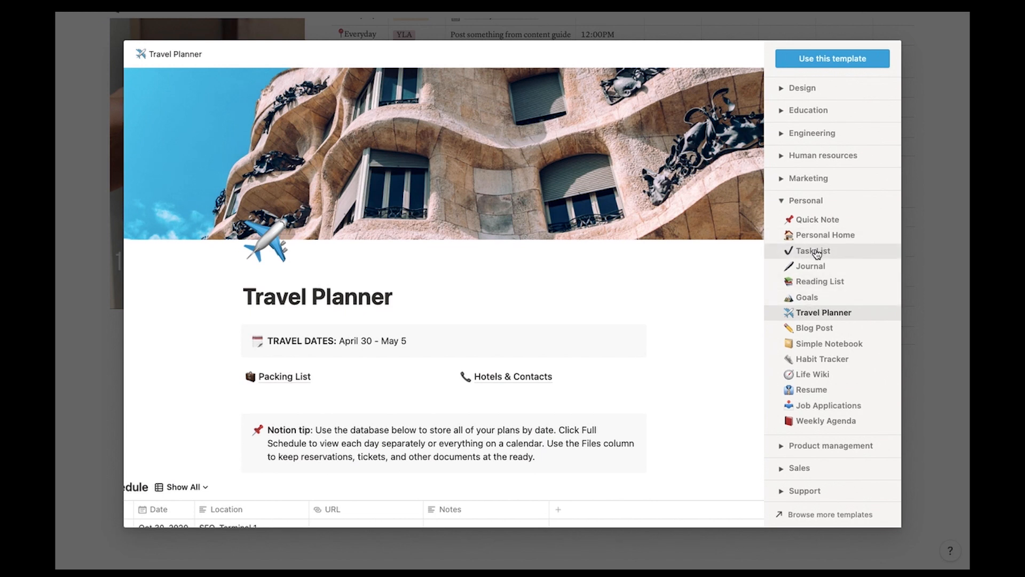
pyautogui.click(823, 422)
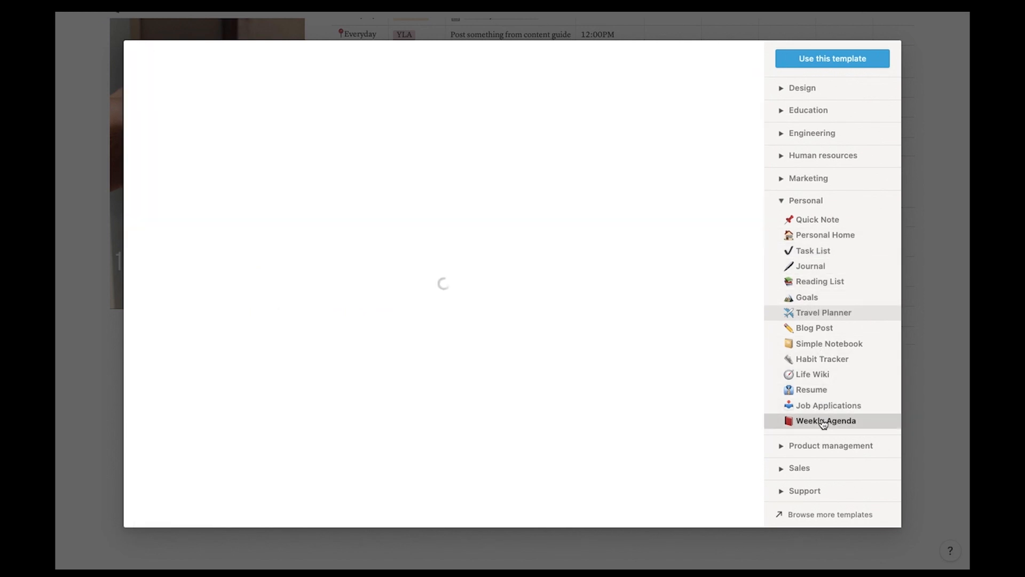
pyautogui.click(812, 359)
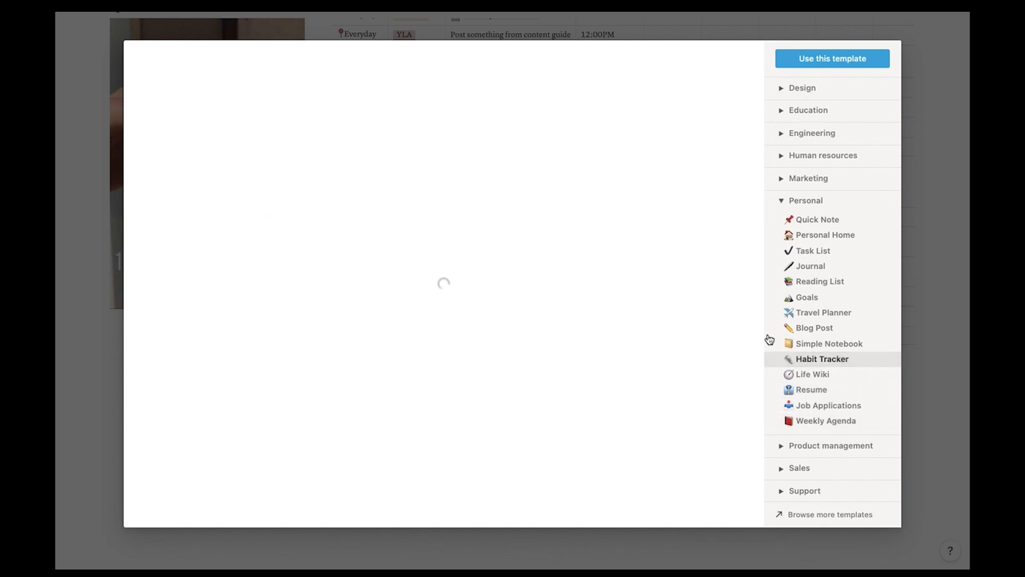
# Collapse the Personal category and look through the Design, Education and Engineering template categories
pyautogui.click(782, 201)
pyautogui.click(783, 89)
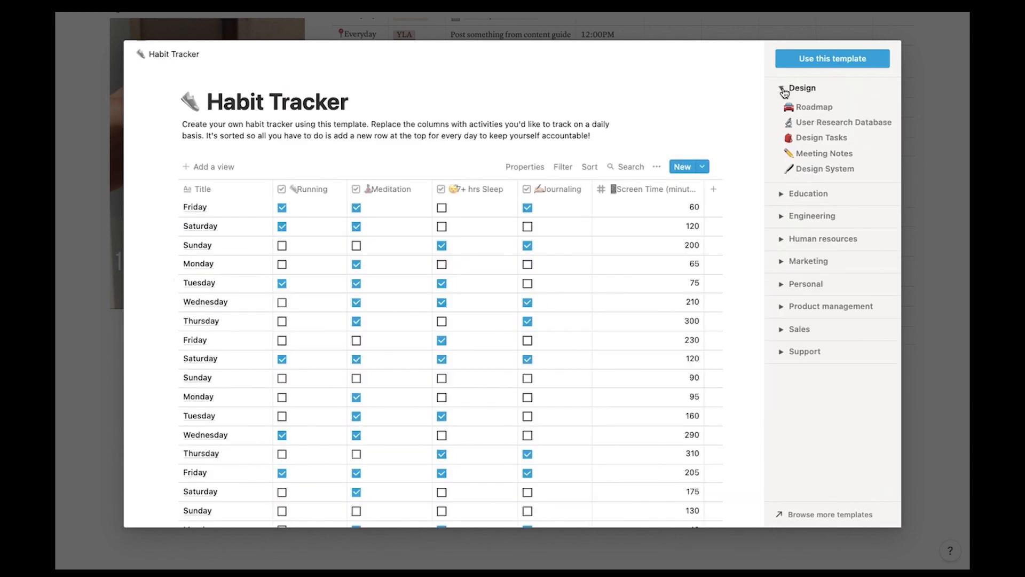
pyautogui.click(782, 89)
pyautogui.click(782, 111)
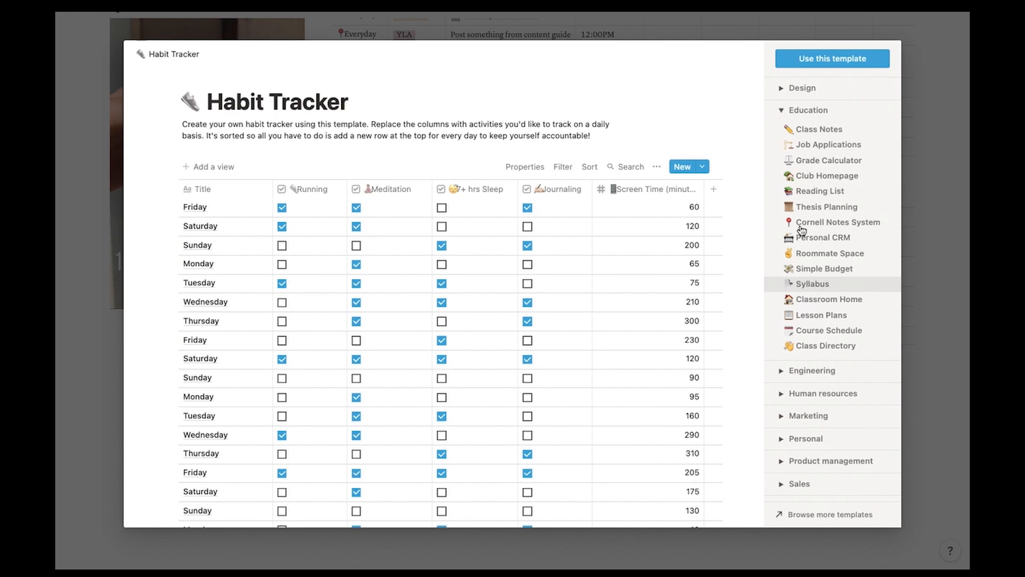
pyautogui.click(782, 111)
pyautogui.click(783, 135)
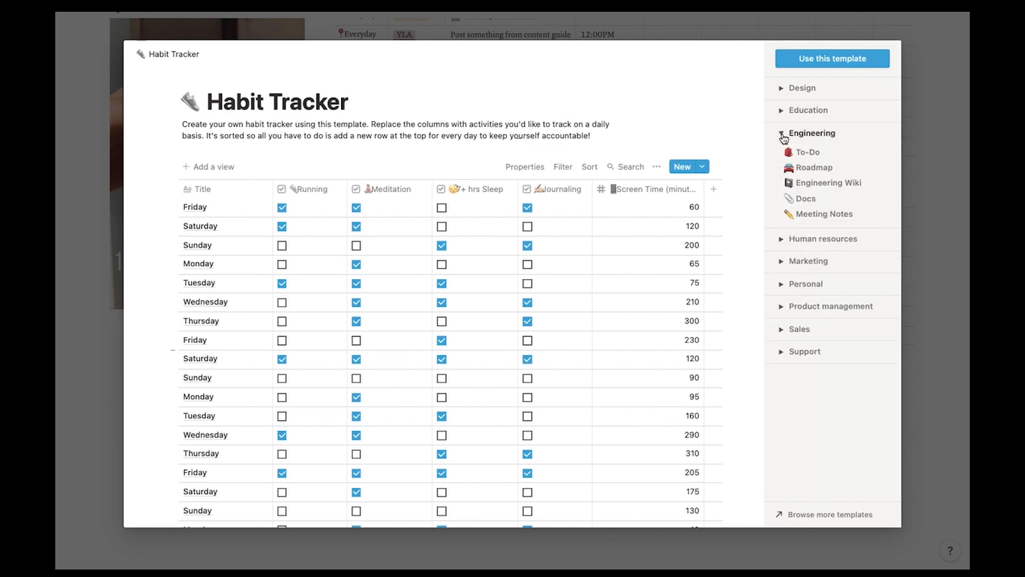
pyautogui.click(780, 132)
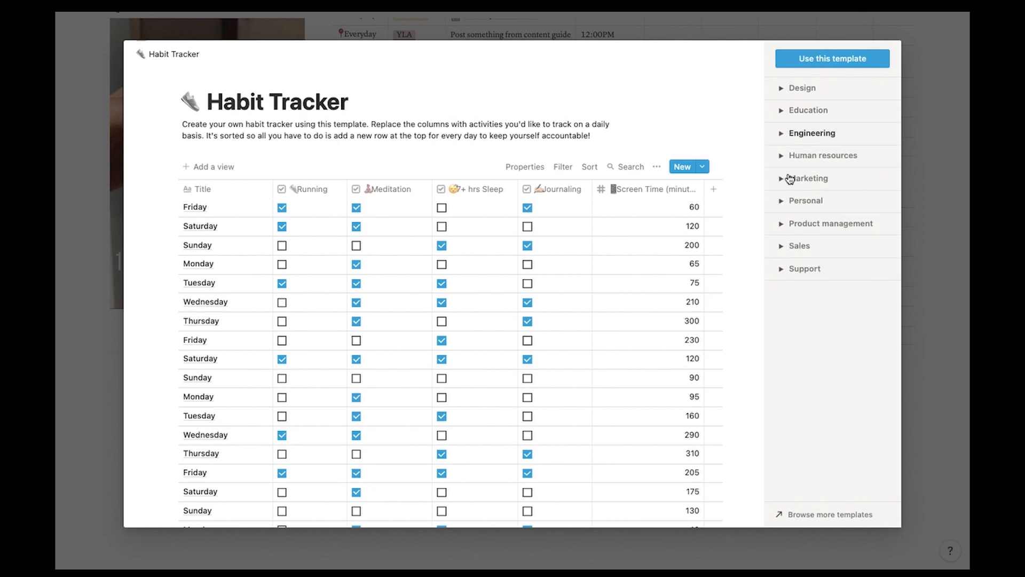
# Look through the Human resources and Marketing template categories, and close the gallery to return to the start of Life Hub
pyautogui.click(783, 155)
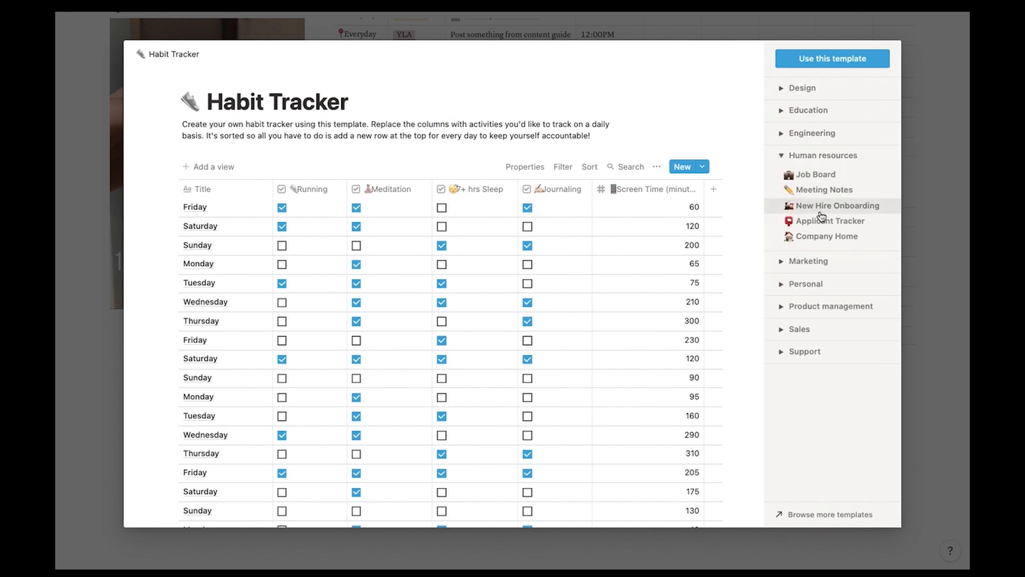
pyautogui.click(783, 156)
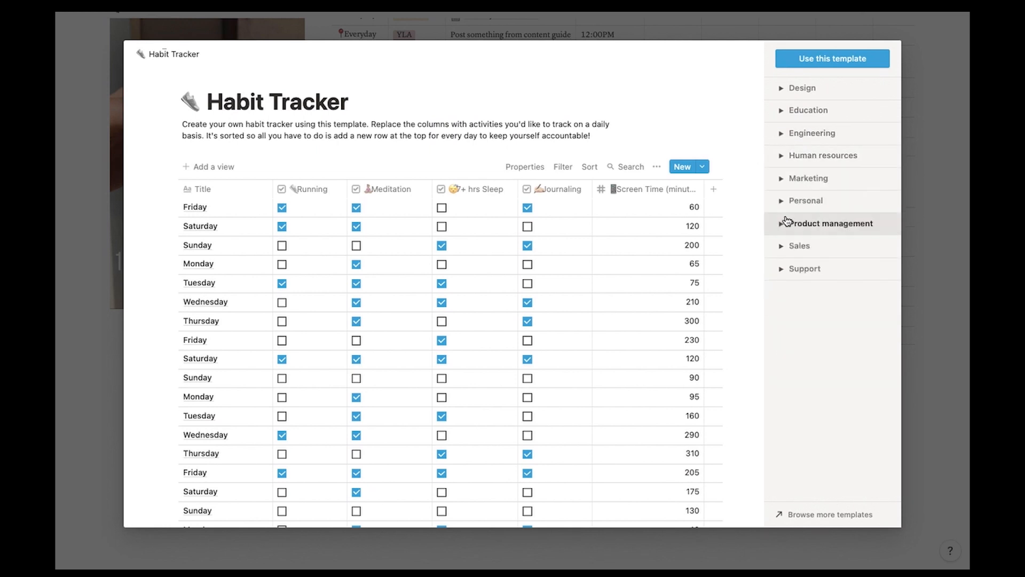
pyautogui.click(783, 178)
pyautogui.click(784, 180)
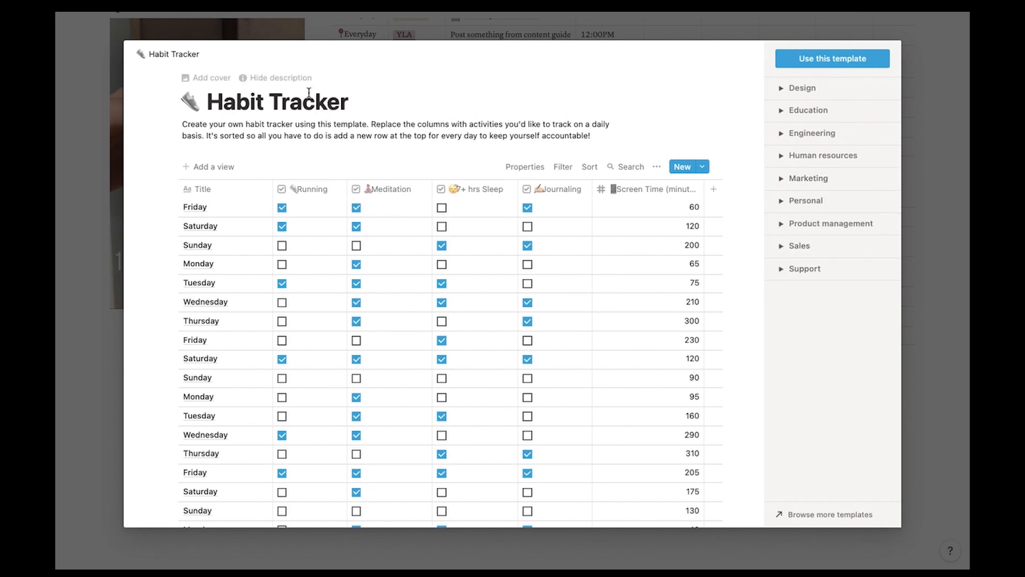
pyautogui.click(312, 35)
pyautogui.scroll(15, 340, 198)
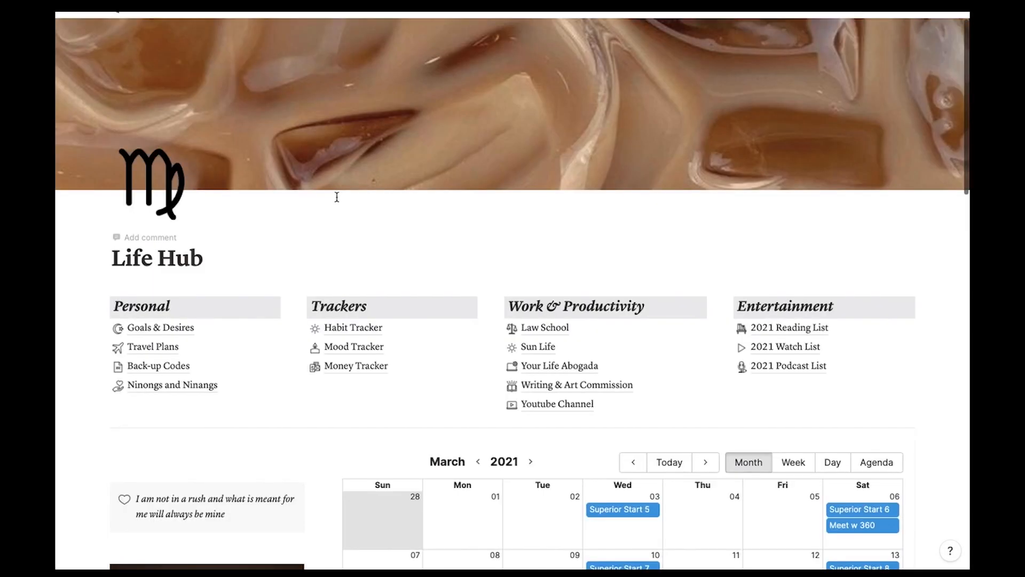